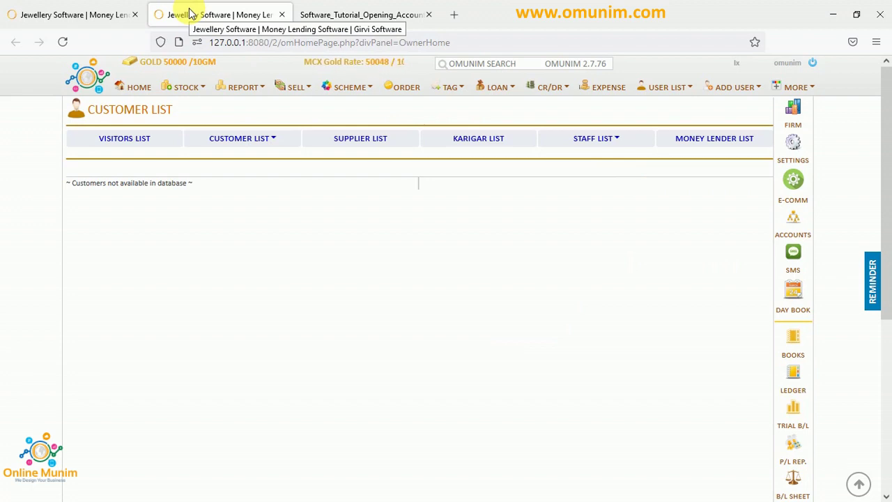
Show the empty Customer List page full-screen and bring up the window switcher.
key(F11)
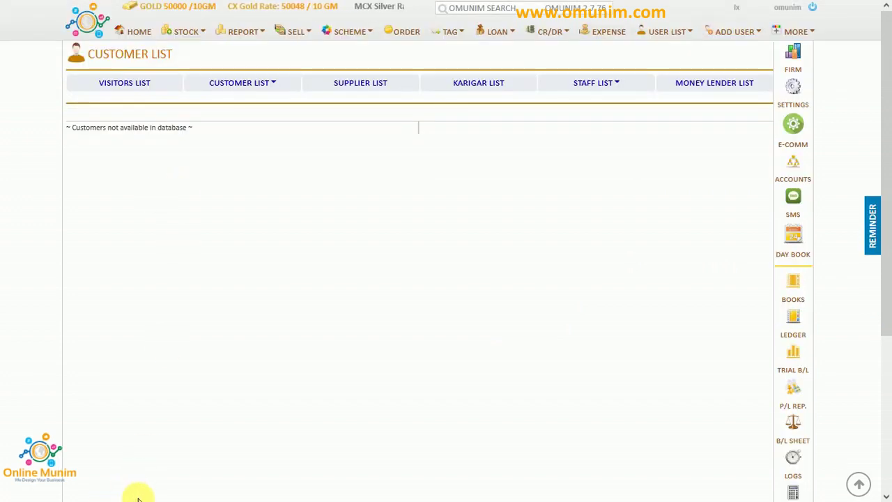
key(alt+Tab)
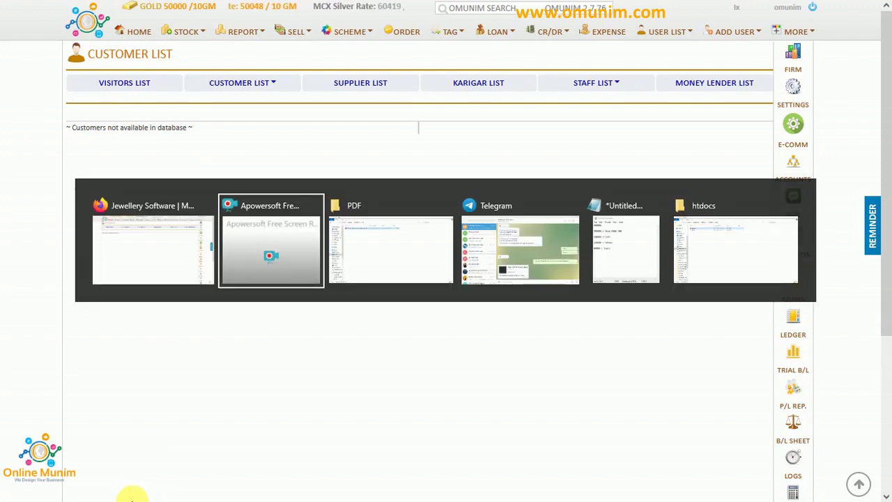
Append 'gm' to the gold line of the 500000 opening-balance notes, review the cash, Udhaar and loan amounts, then minimize Notepad.
key(alt+Tab)
key(alt+Tab)
key(alt+Tab)
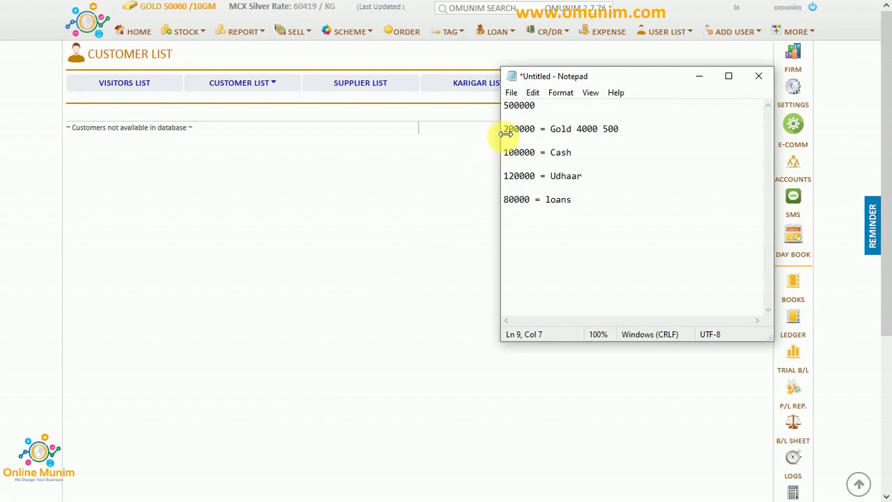
double_click(519, 105)
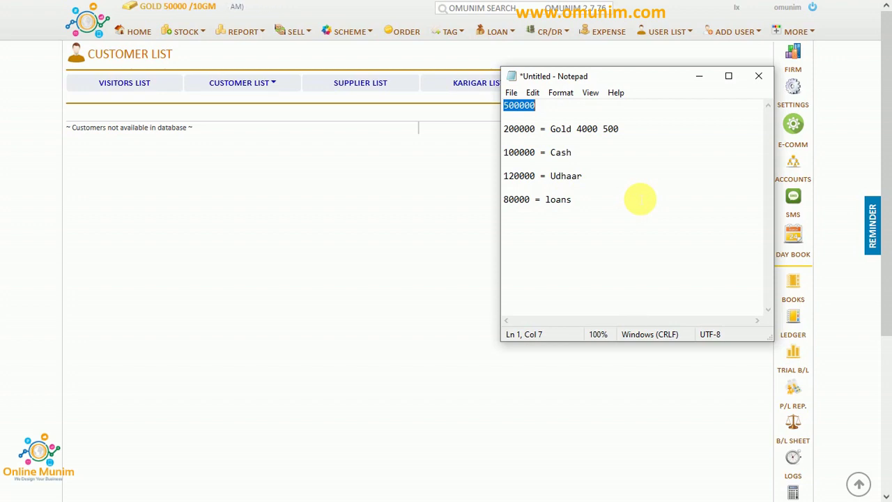
click(640, 135)
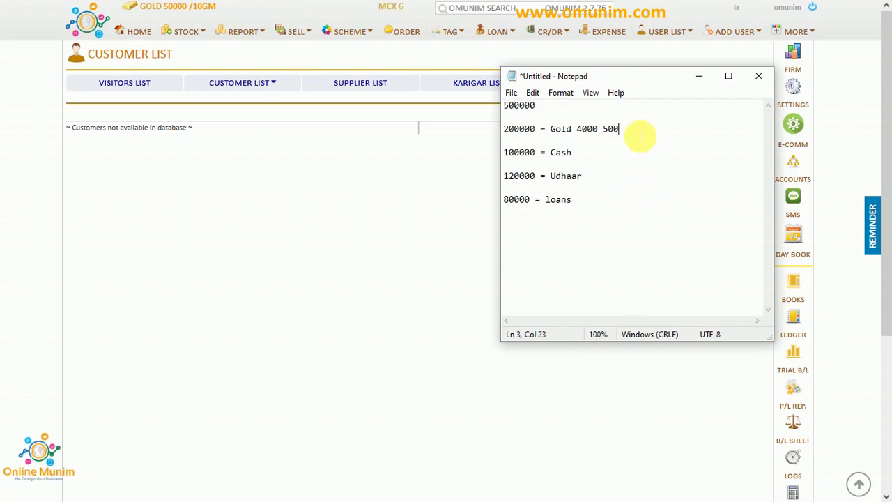
text(gm)
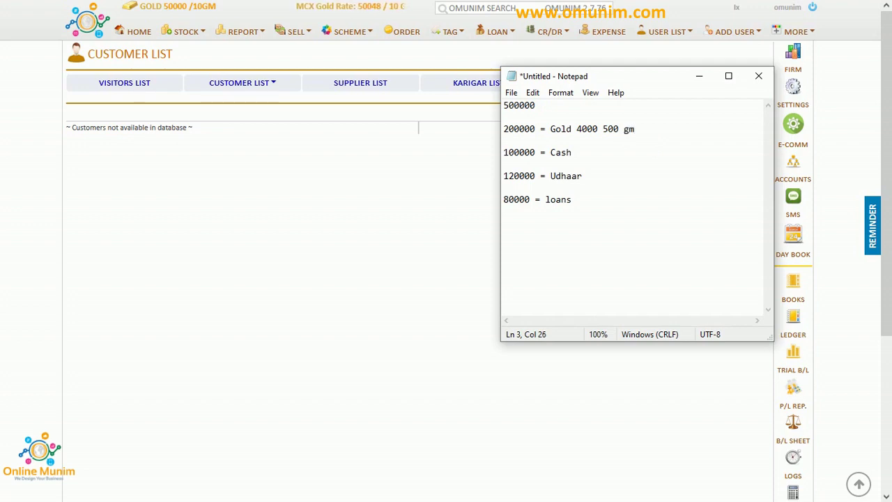
double_click(530, 153)
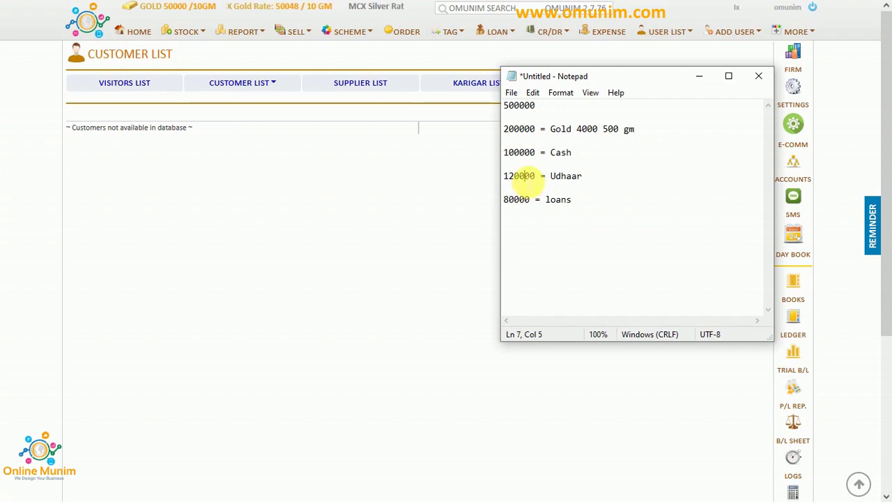
double_click(528, 176)
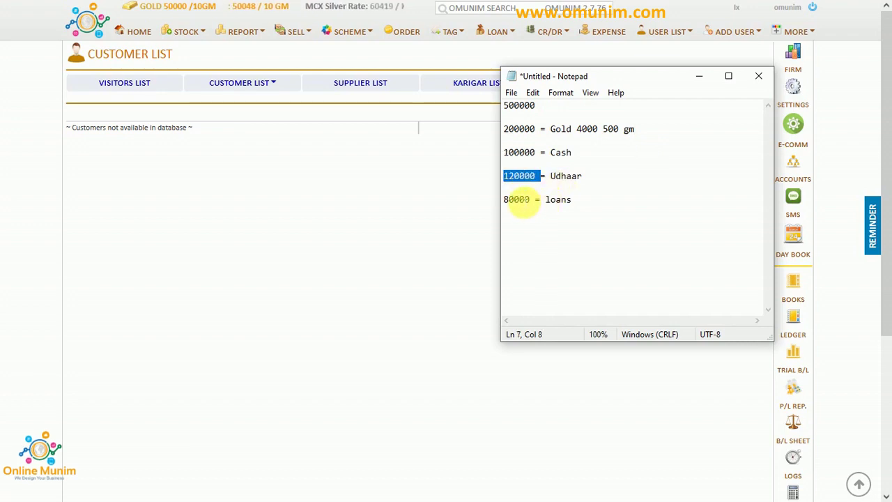
double_click(519, 201)
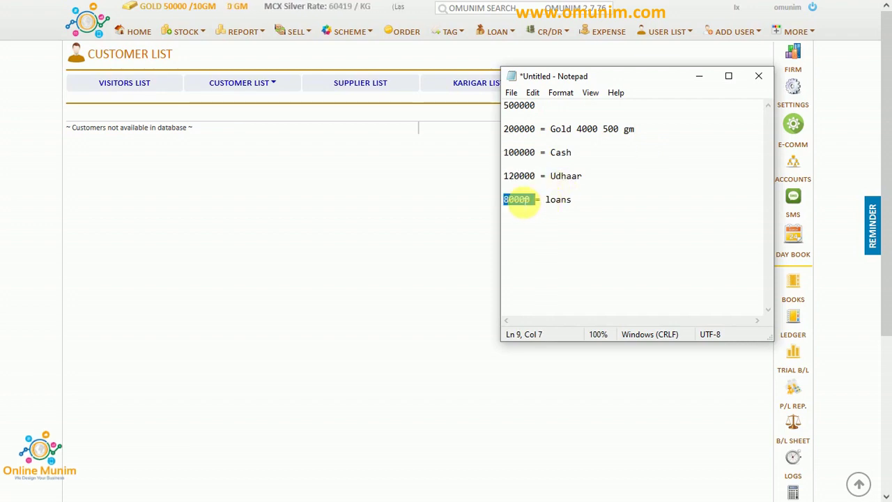
click(478, 208)
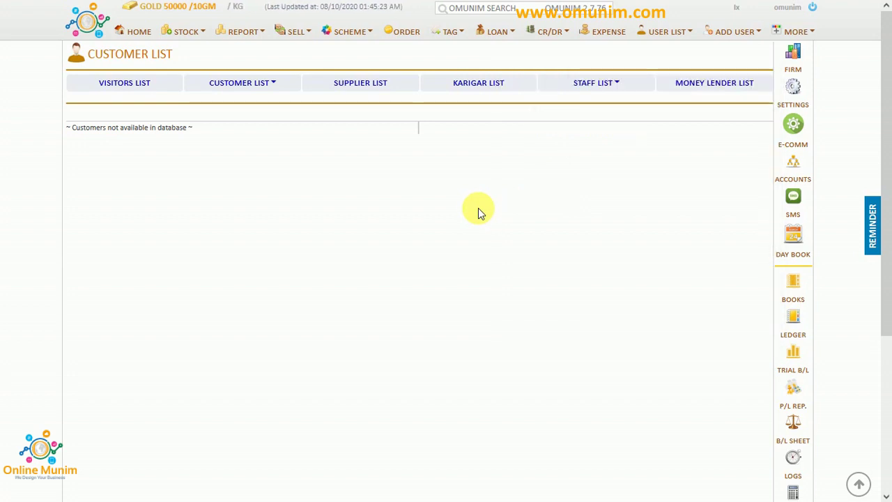
Create firm ID LAXMI with shop name LAXMI JEWELLERS and description GOLD & SILVER SHOWROOM.
click(792, 64)
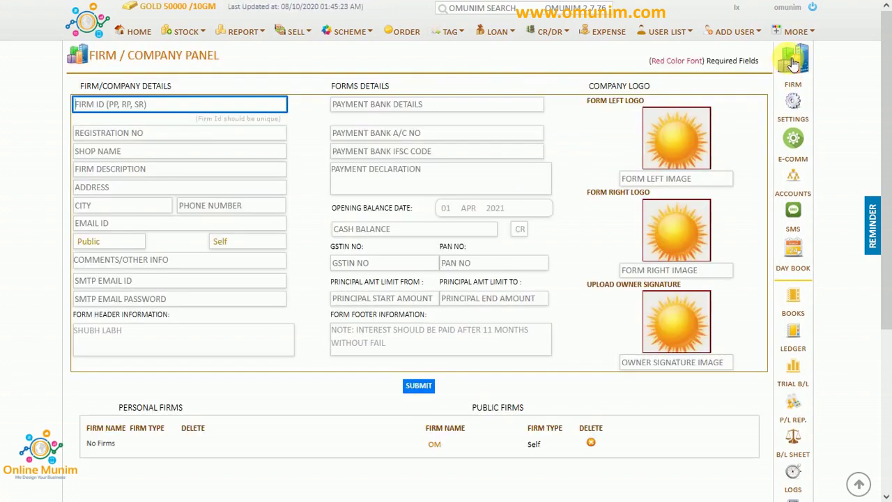
click(176, 110)
text(LXMI)
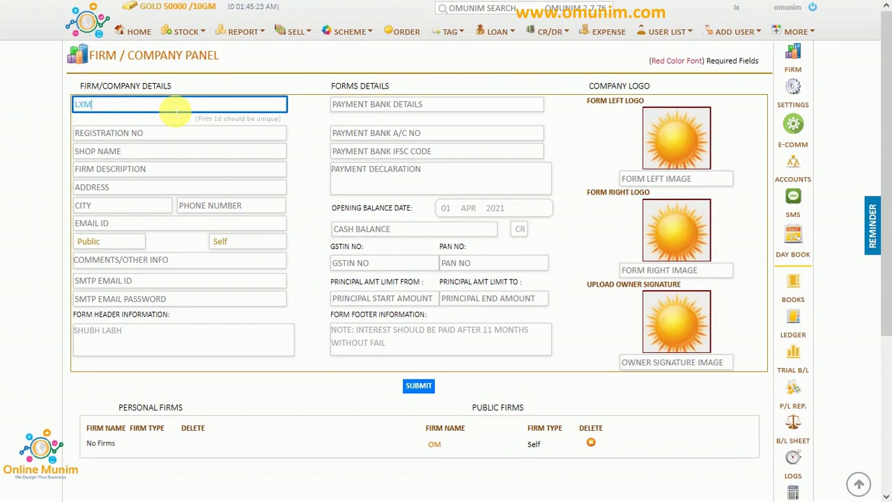
key(BackSpace)
key(BackSpace)
key(BackSpace)
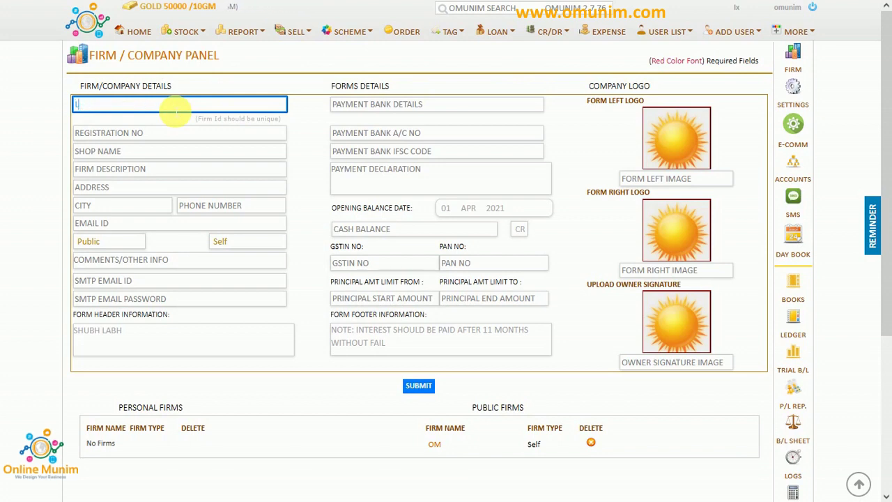
text(AXMI)
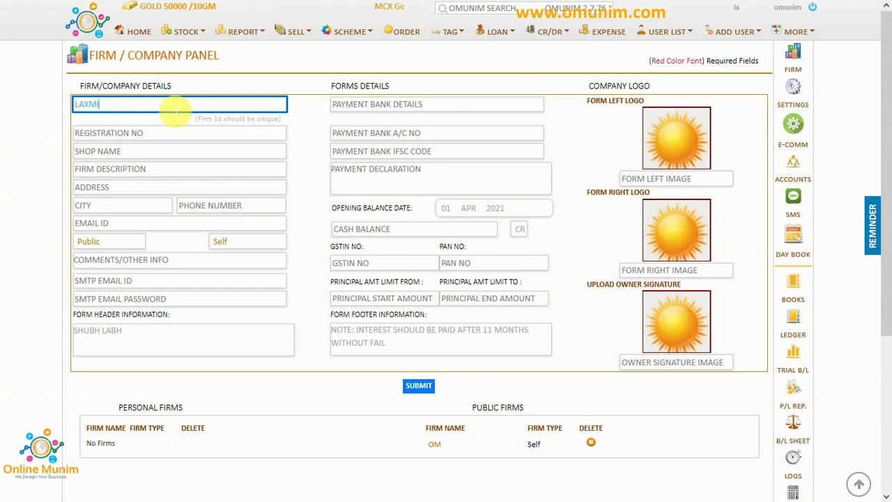
click(143, 154)
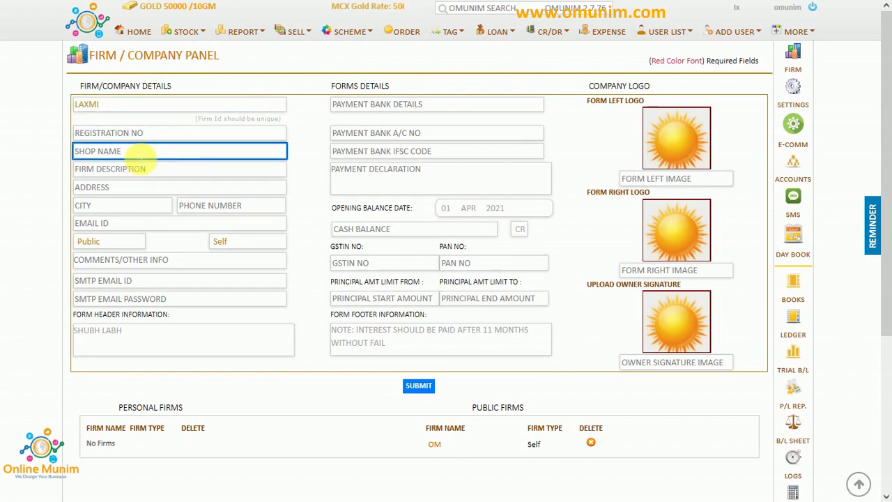
text(LAXMI)
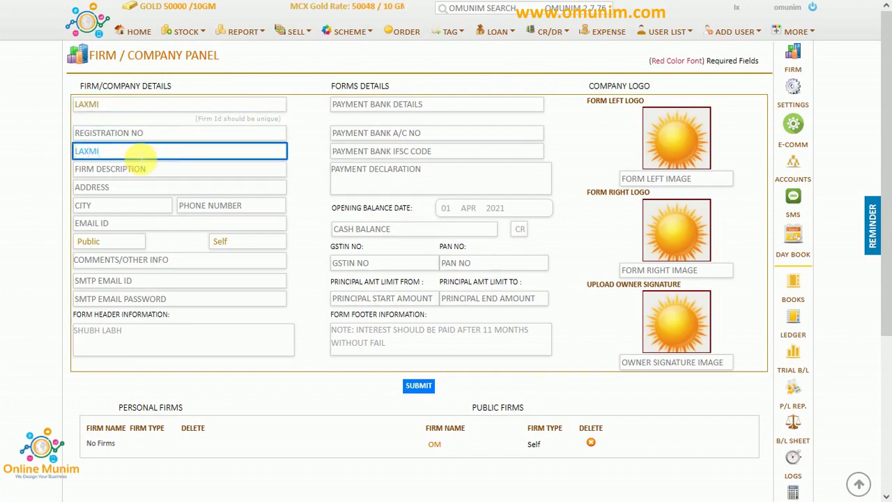
text( JEWELLERS)
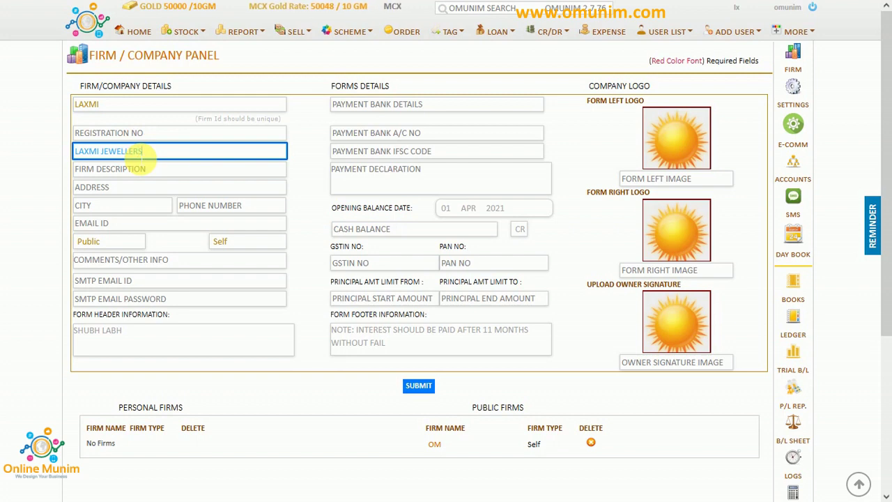
click(140, 174)
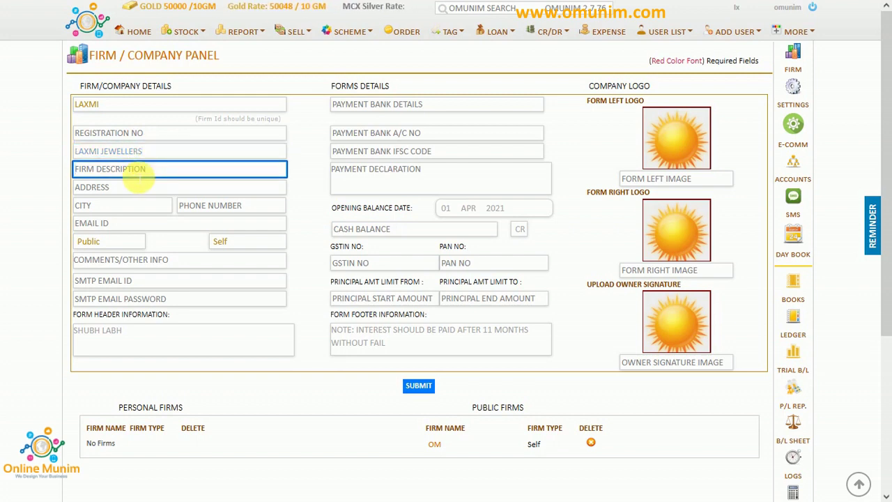
text(GOLD)
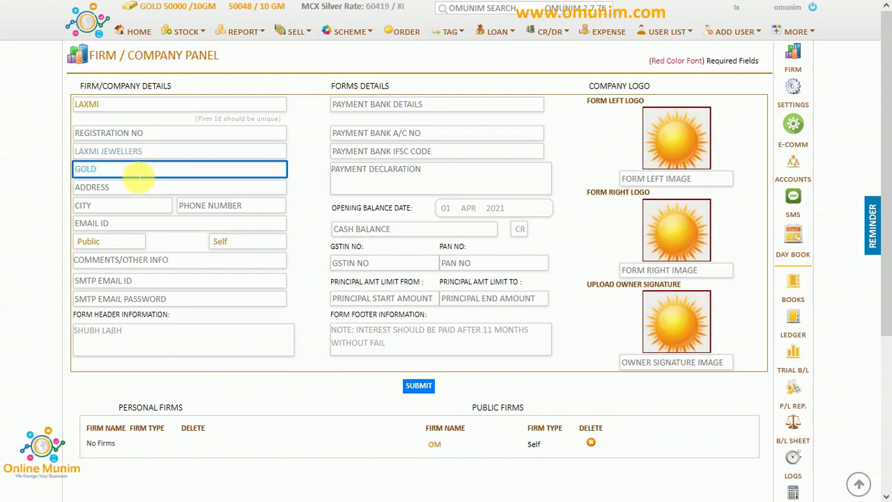
text( & SILVER SHO)
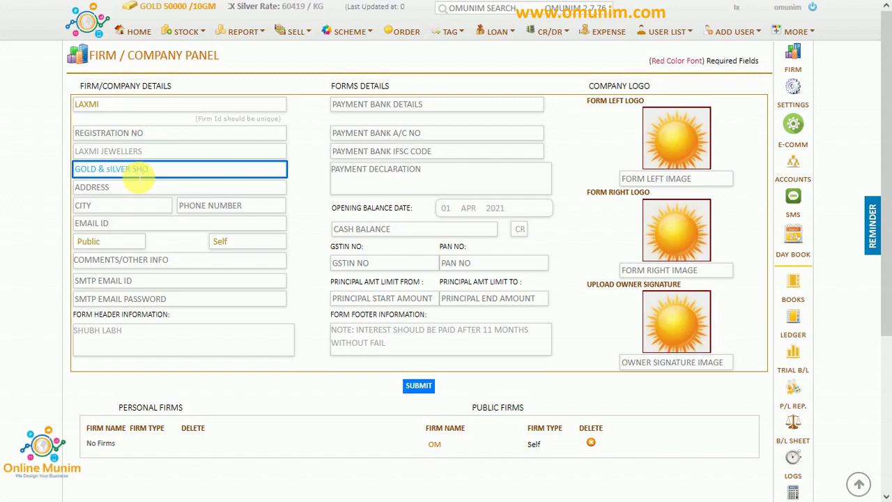
text(WROOM)
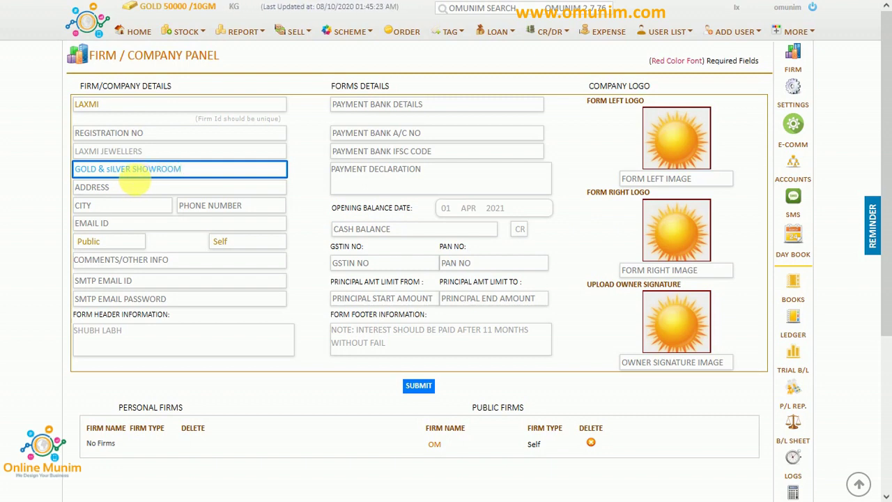
click(140, 187)
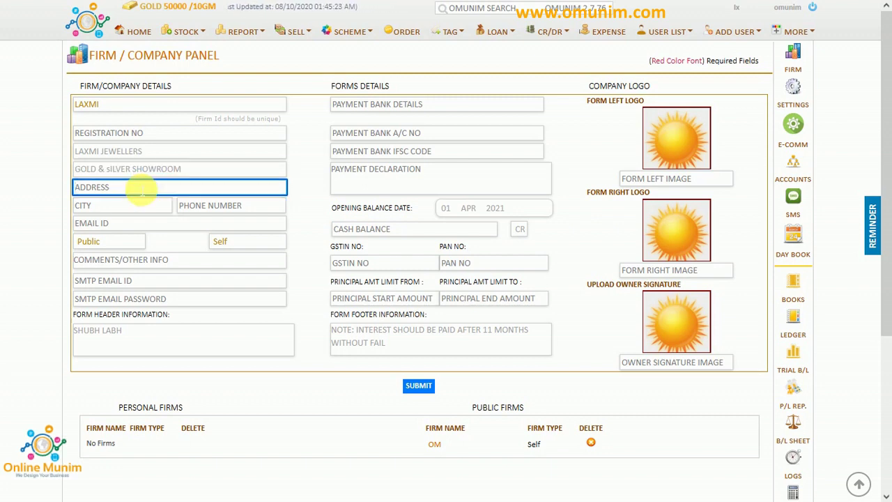
Enter the firm's street address, city PUNE and the shop's phone number.
click(109, 170)
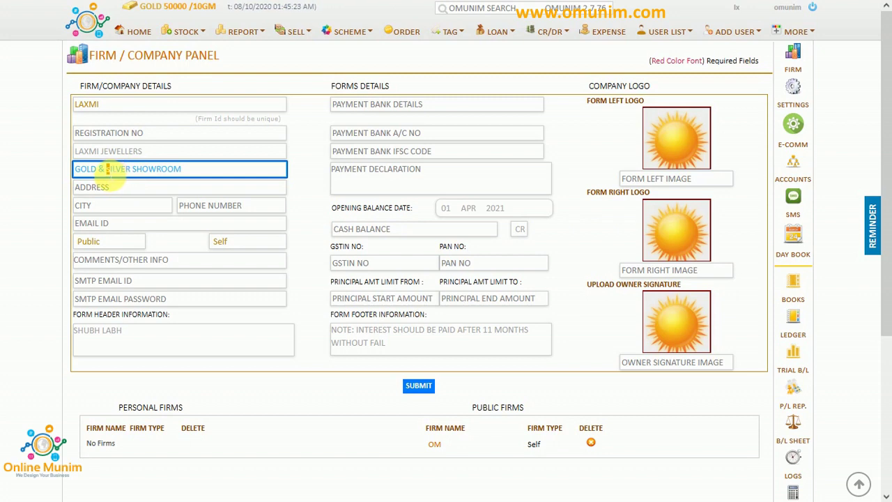
click(106, 189)
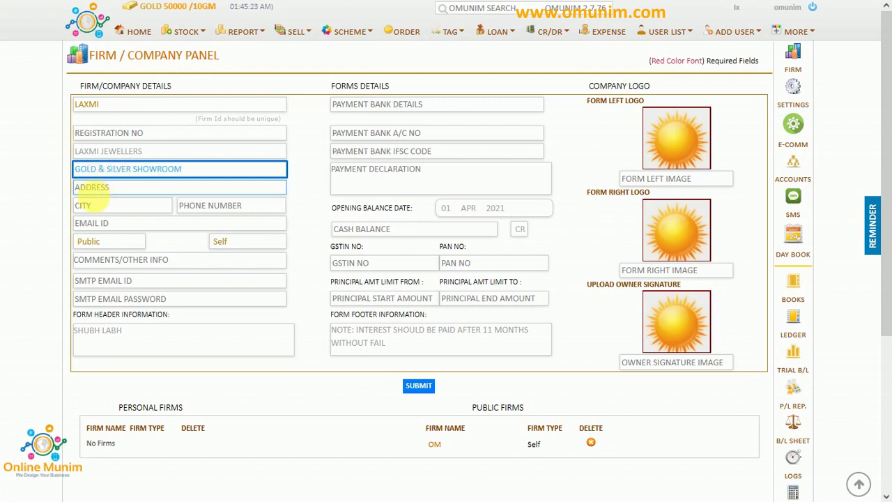
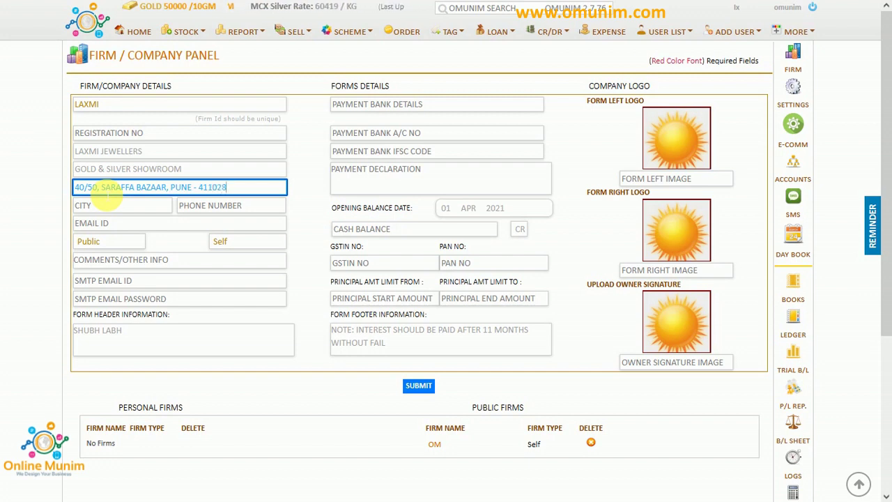
click(108, 203)
text(PUNE)
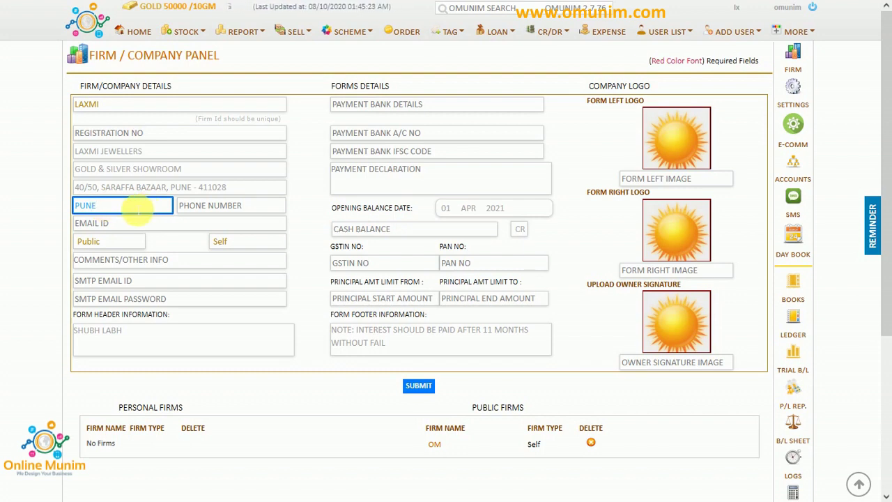
click(184, 209)
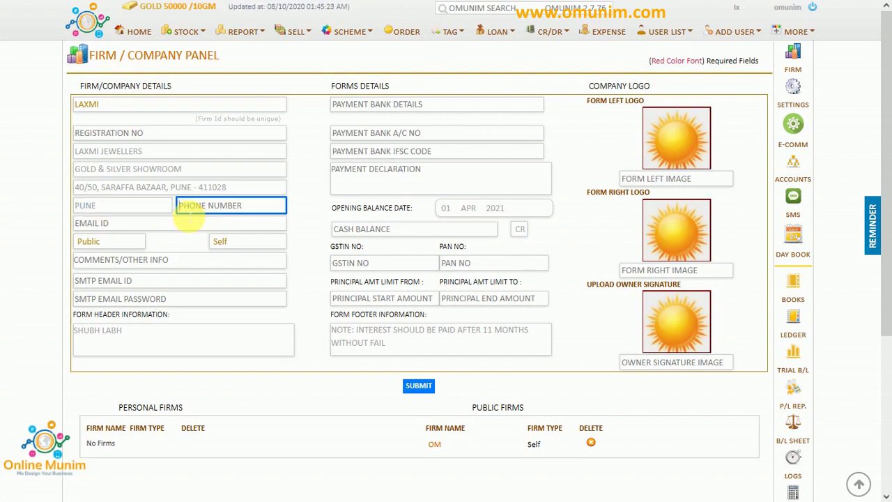
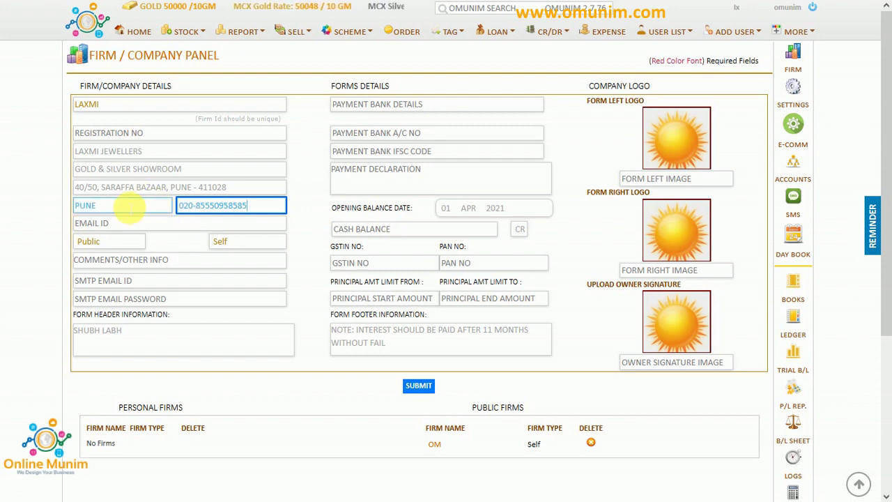
Attach Laxmi.png as the left logo and the owner signature photo, submit, and open LAXMI's details.
click(663, 156)
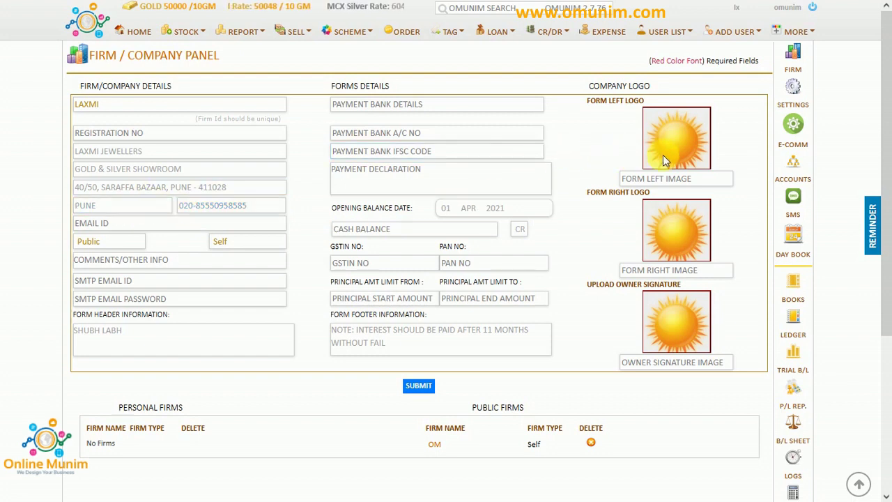
scroll(534, 260, down, 5)
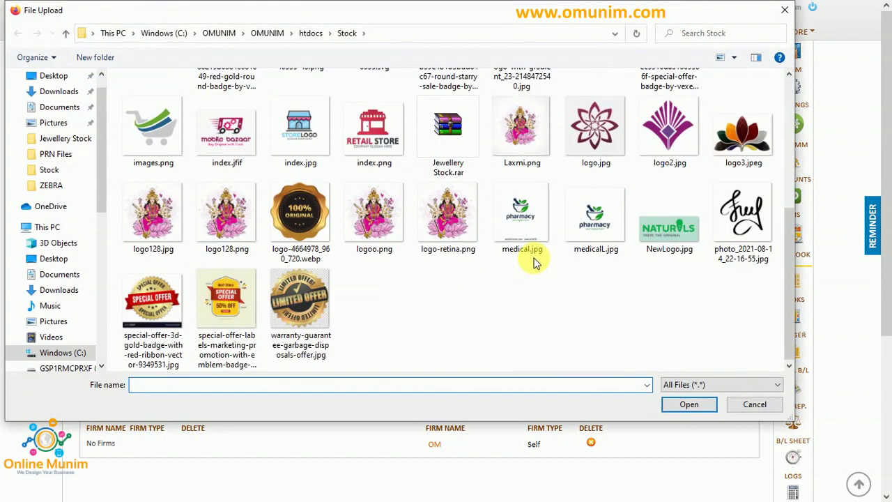
double_click(523, 136)
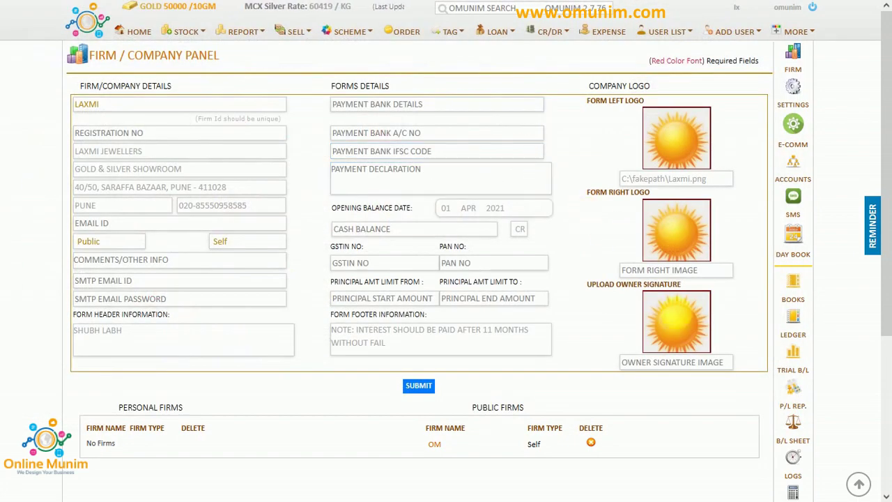
drag(587, 286, 684, 287)
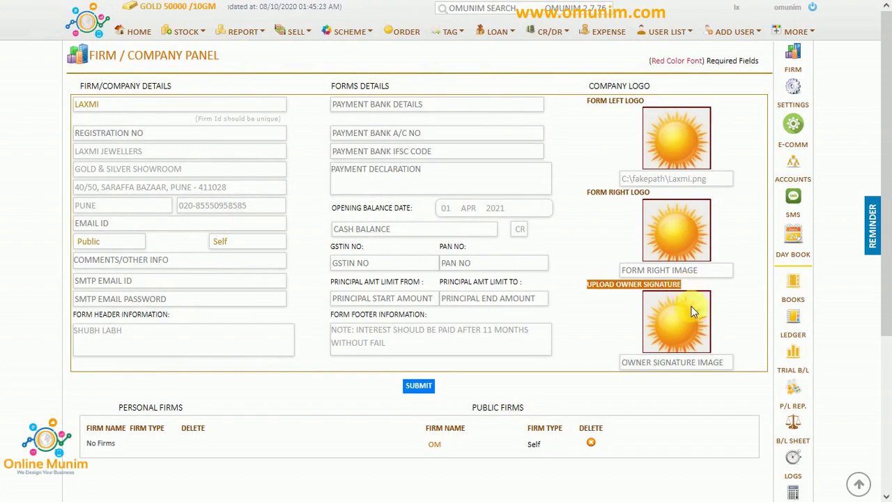
click(693, 312)
scroll(637, 289, down, 3)
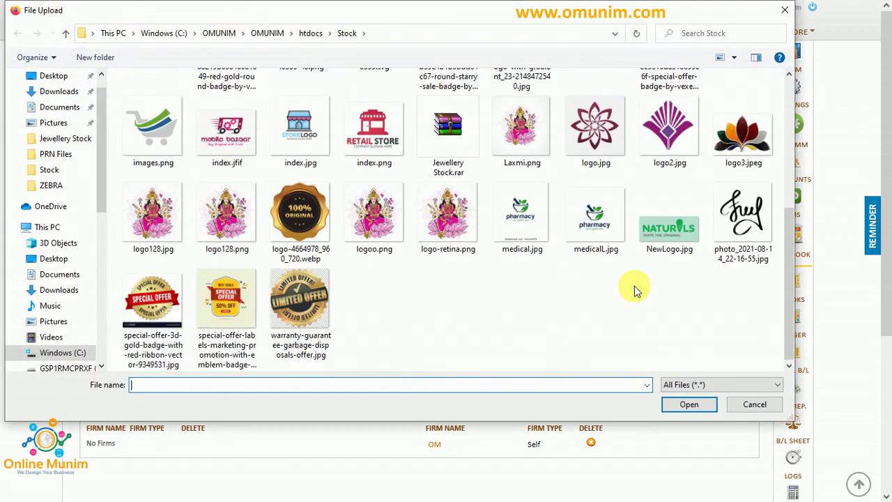
click(747, 227)
double_click(747, 226)
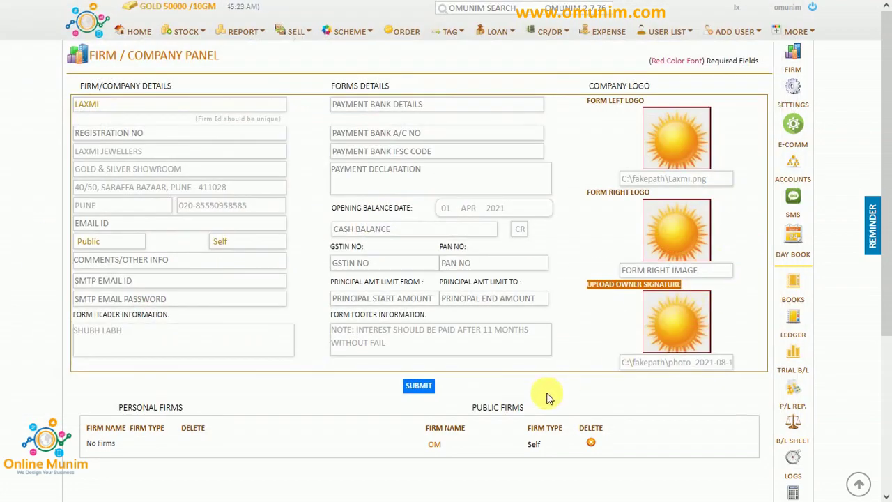
click(422, 387)
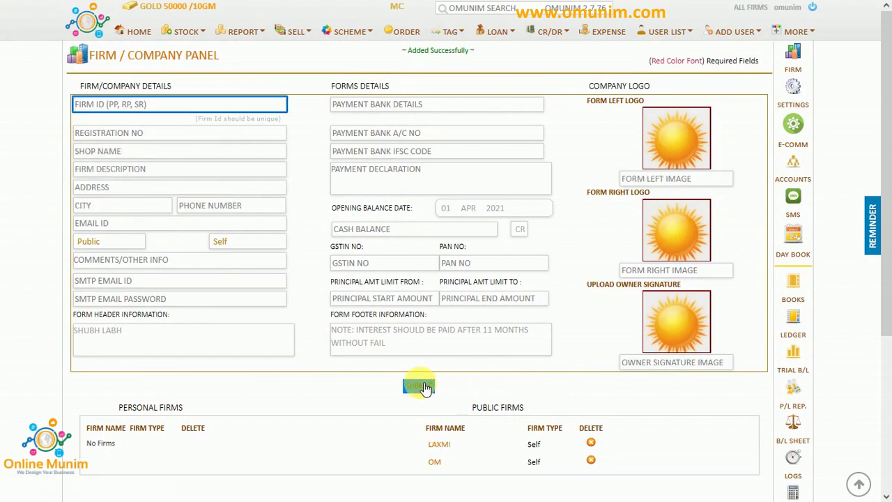
click(444, 445)
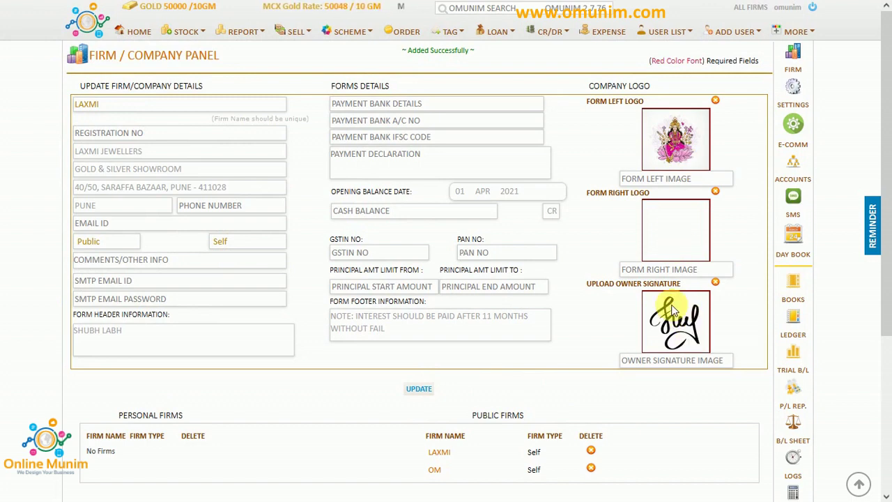
Switch the working firm to LAXMI and view its home page full screen.
mouse_move(752, 19)
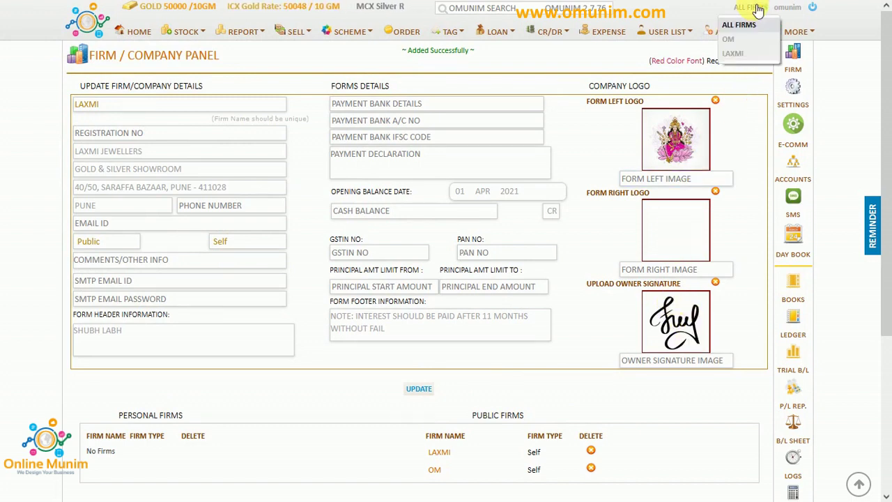
click(732, 56)
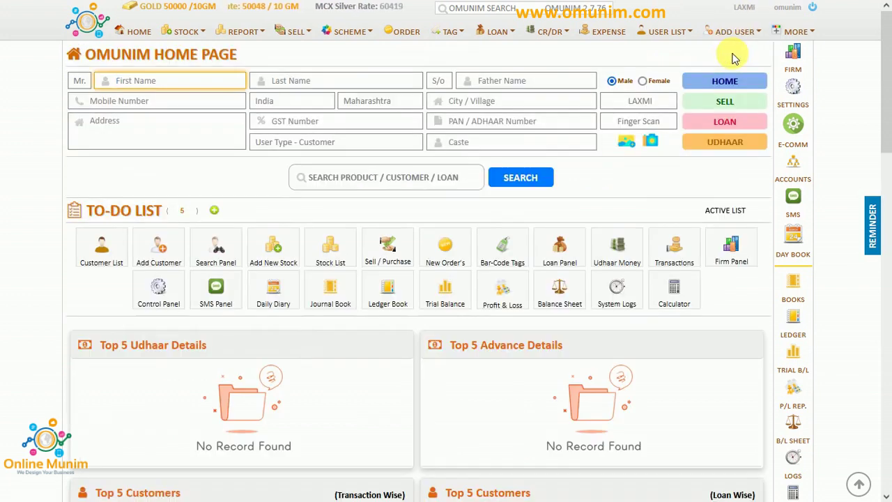
click(752, 17)
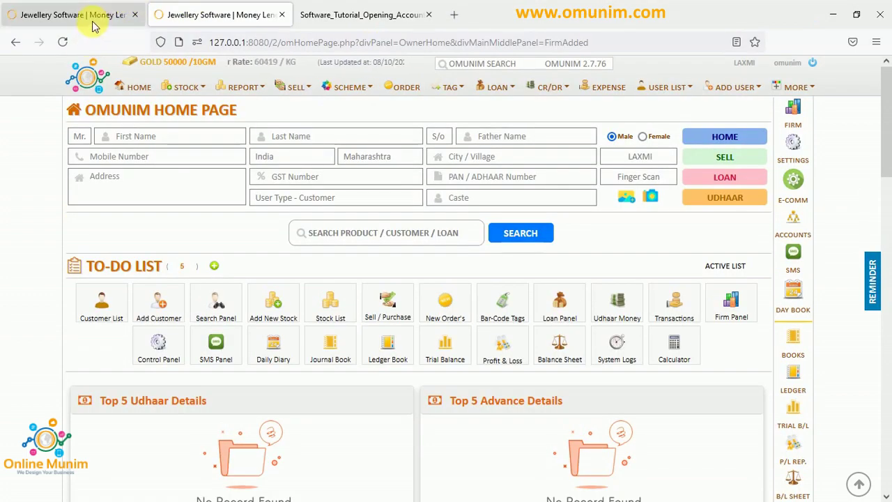
click(97, 17)
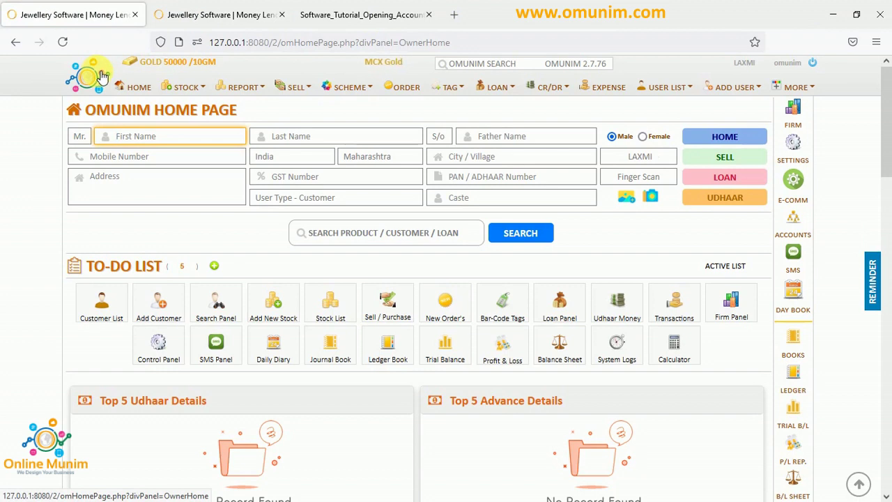
click(182, 17)
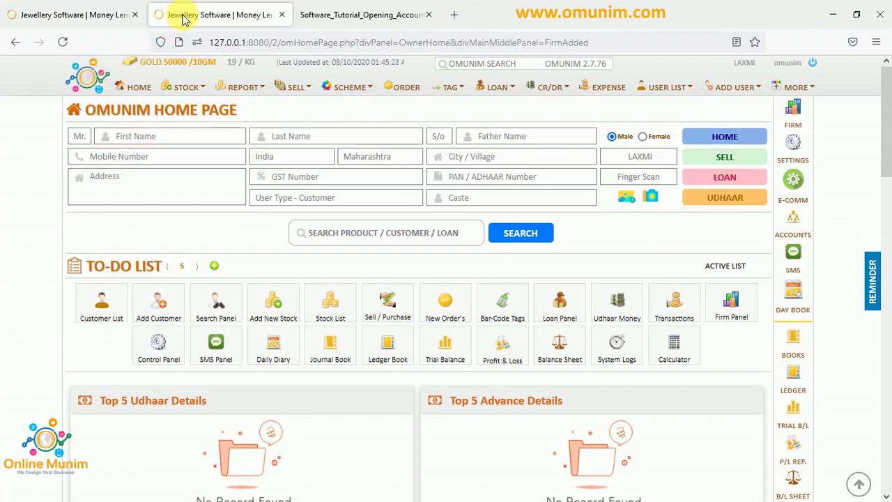
click(115, 16)
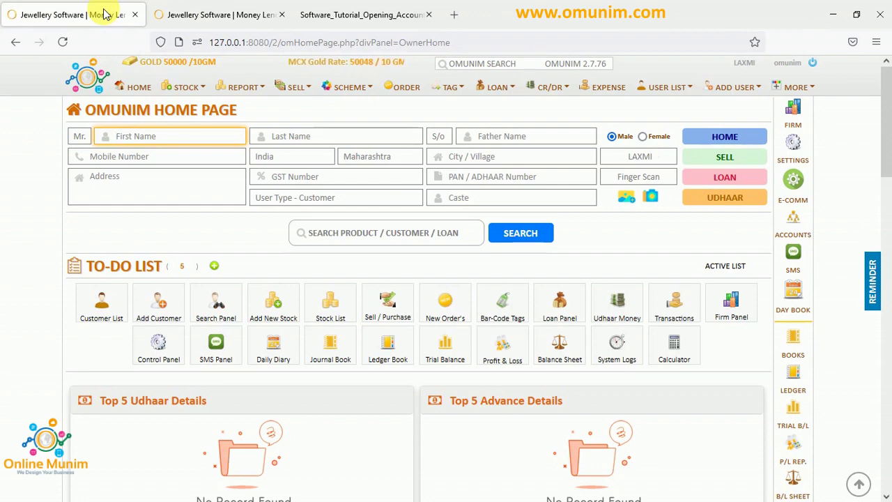
key(F11)
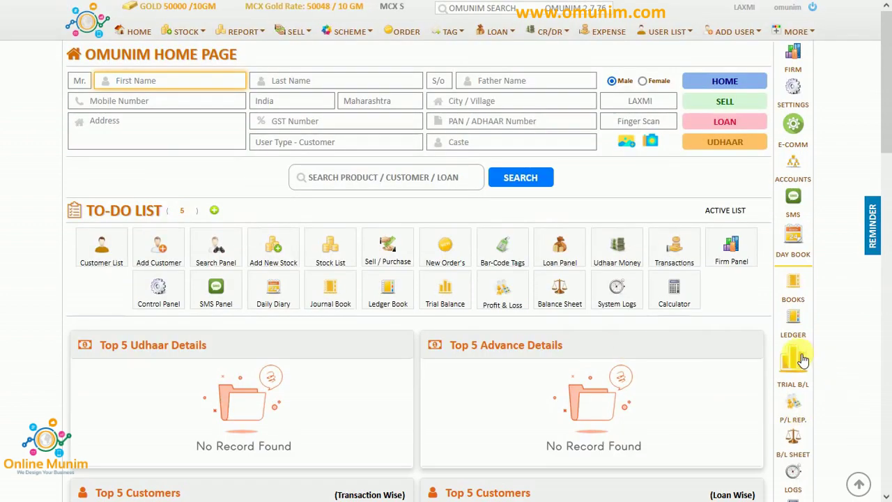
Give the Capital Account a 500000 CR opening balance dated 01 Apr 2021.
click(796, 354)
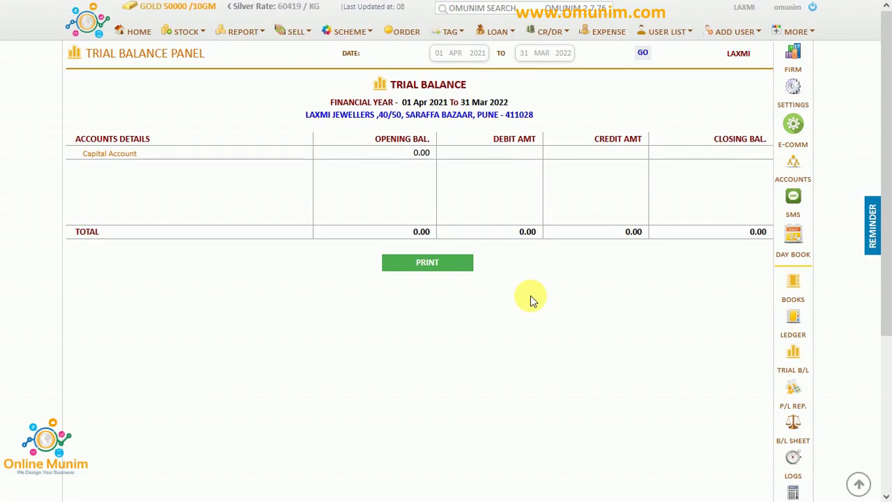
click(795, 168)
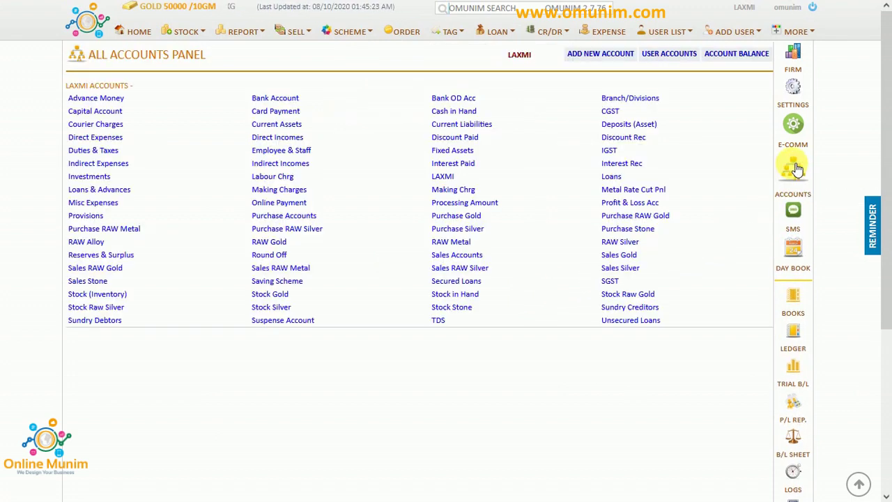
click(115, 111)
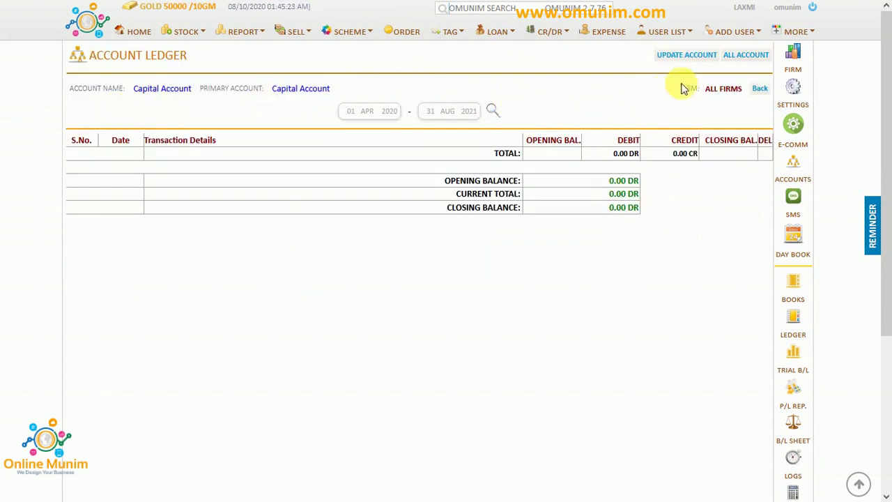
click(689, 57)
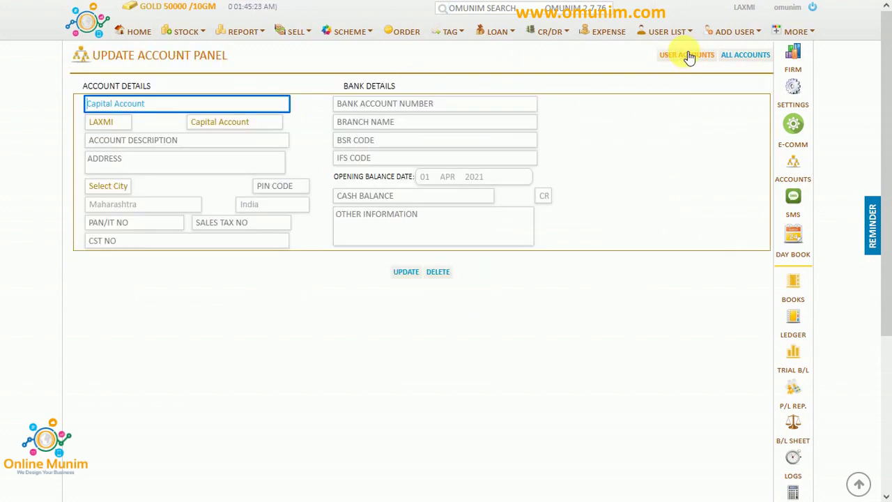
click(380, 197)
text(500000)
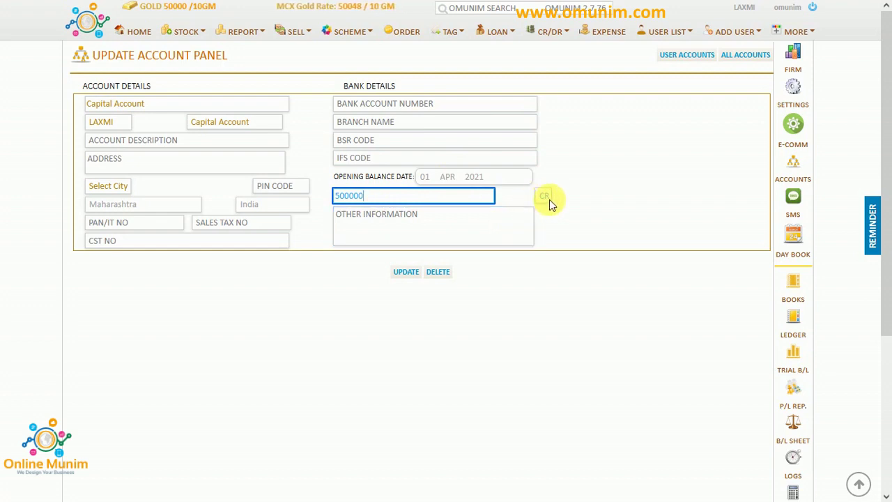
click(411, 273)
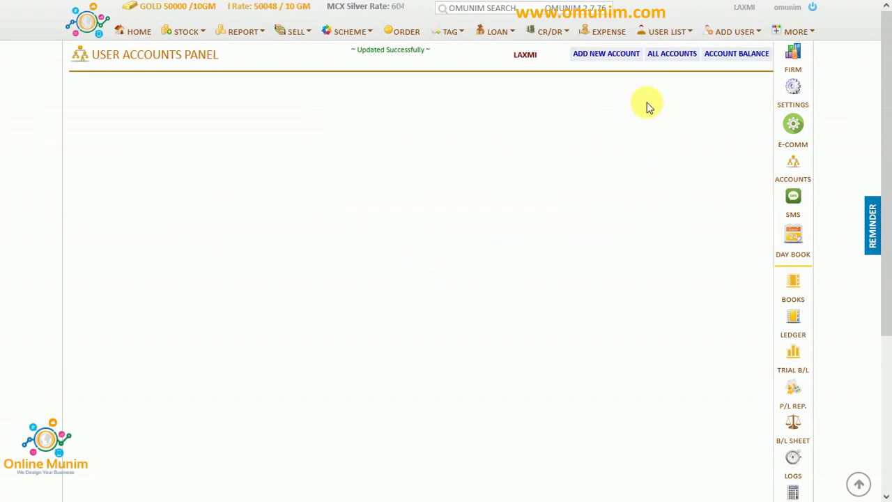
Give Cash in Hand a 200000 DR opening balance, then return to the home page.
click(666, 57)
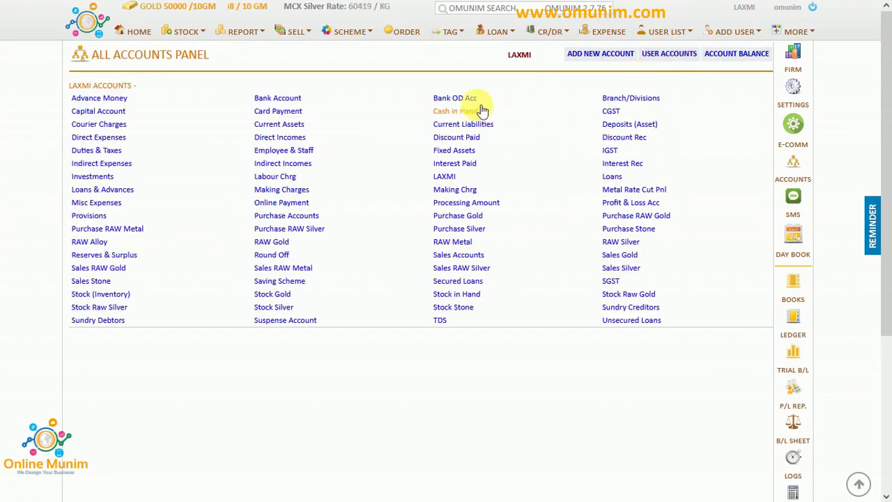
click(467, 115)
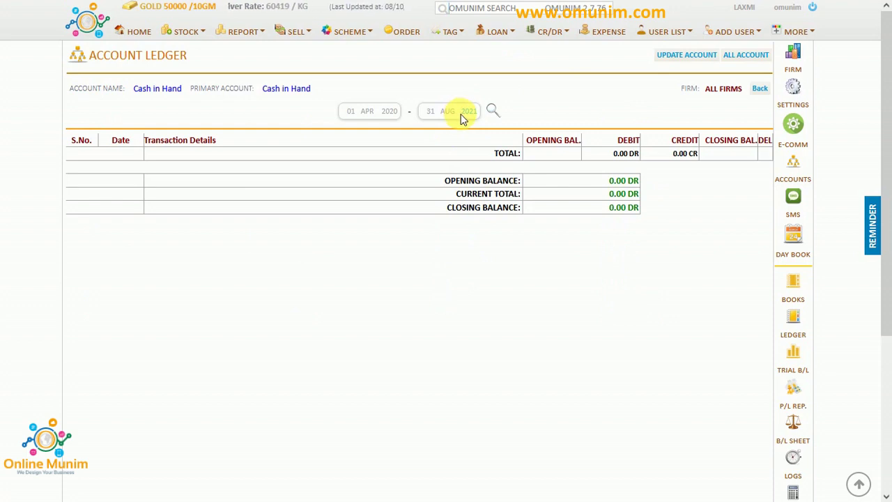
click(684, 63)
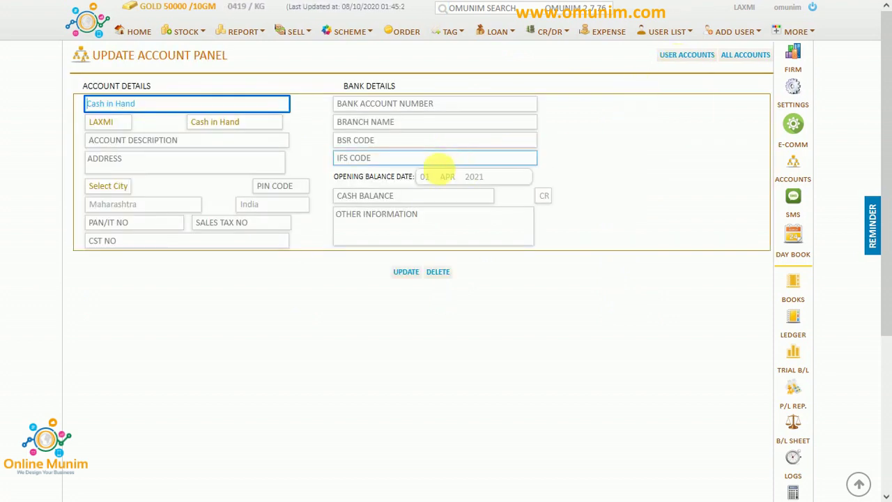
click(395, 197)
text(200000)
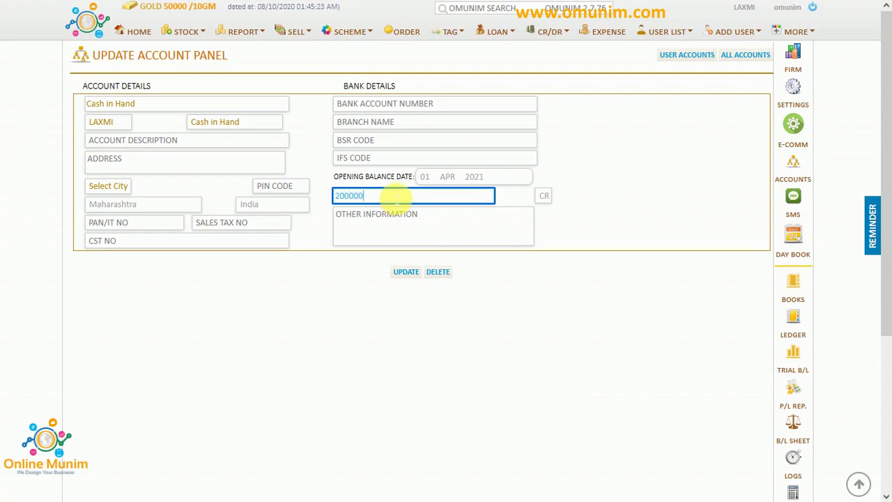
click(544, 198)
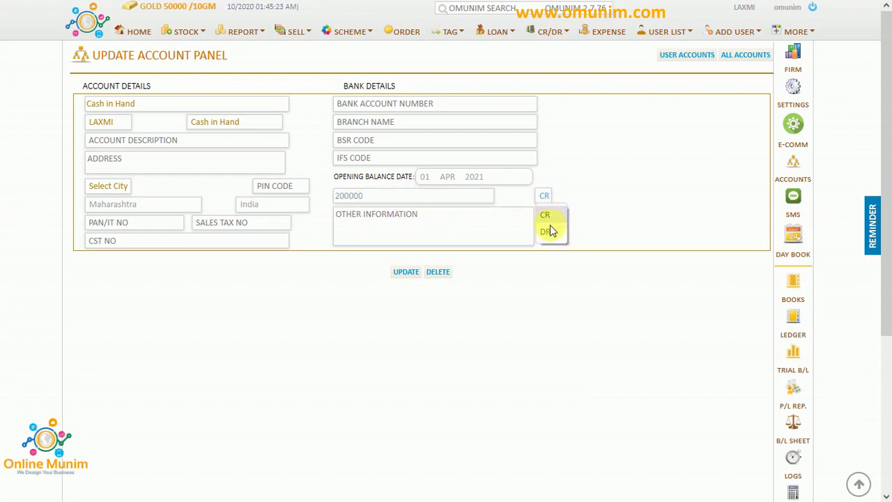
click(549, 232)
click(407, 273)
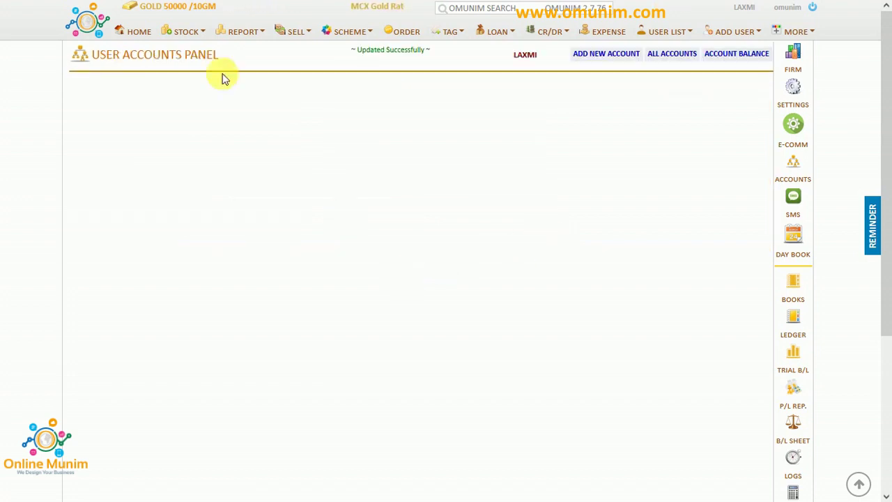
click(187, 15)
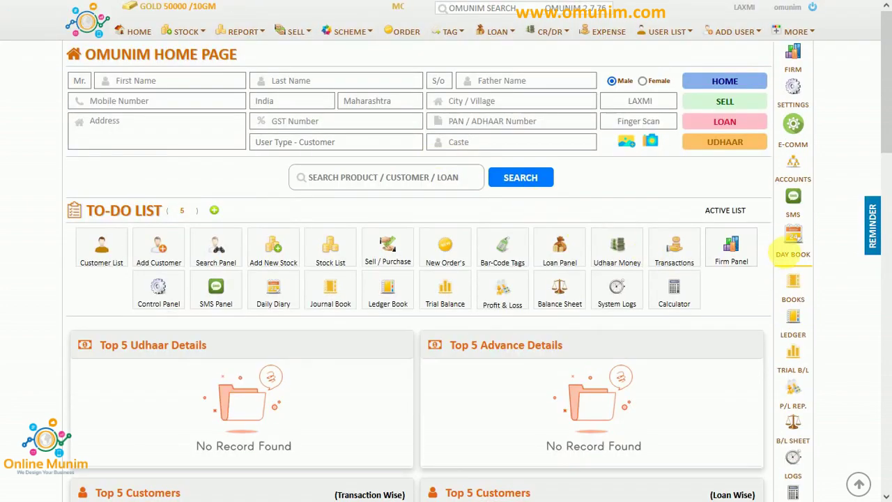
Open the Daily Diary and set both start and end dates to 01 APR.
click(795, 243)
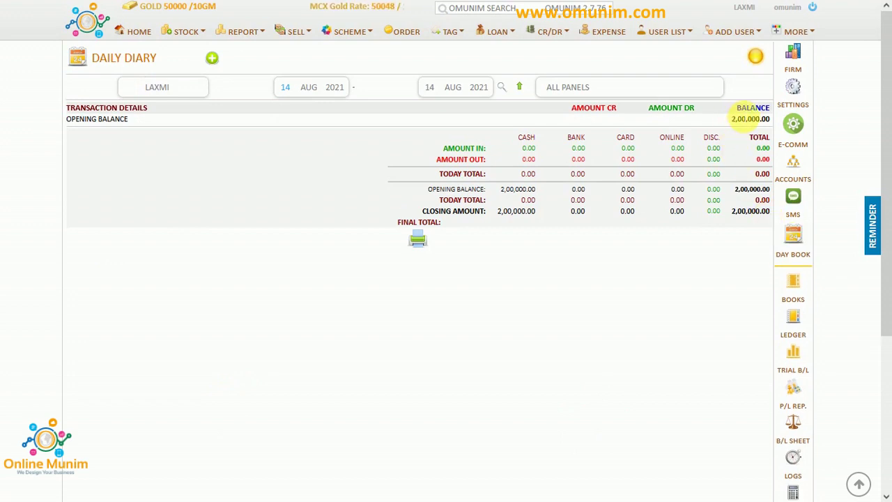
drag(737, 109, 749, 119)
click(770, 120)
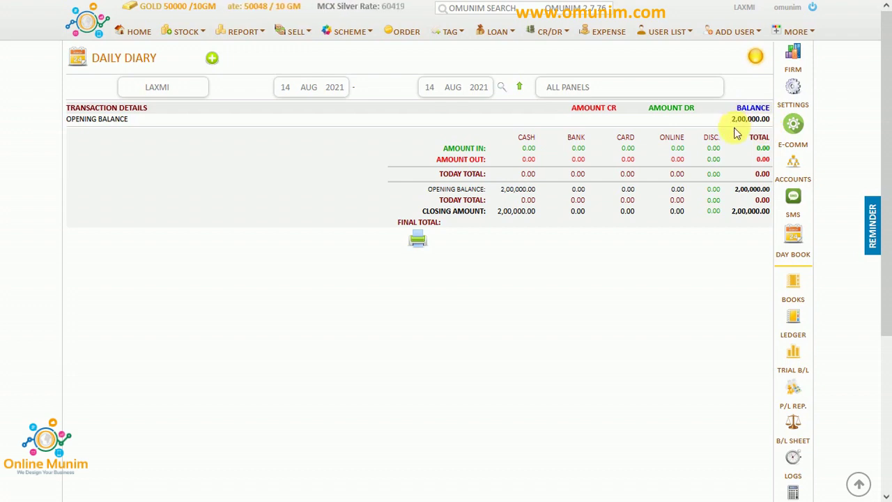
click(286, 89)
click(287, 124)
click(307, 89)
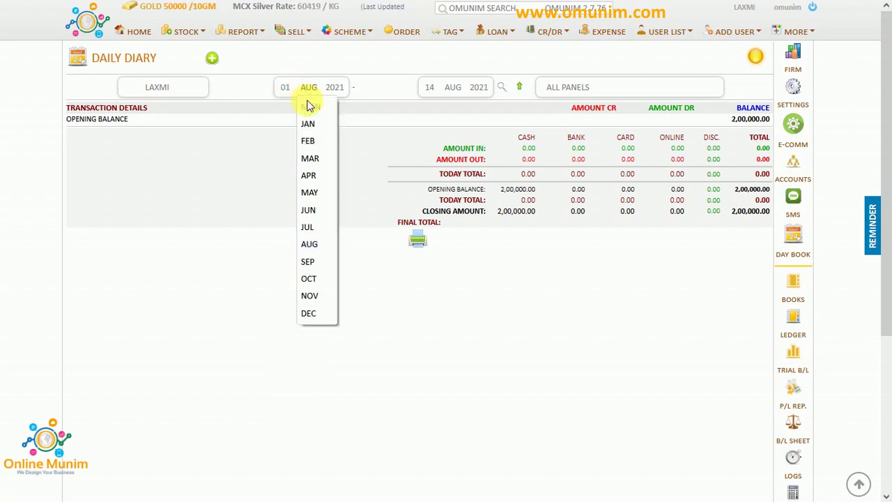
click(317, 175)
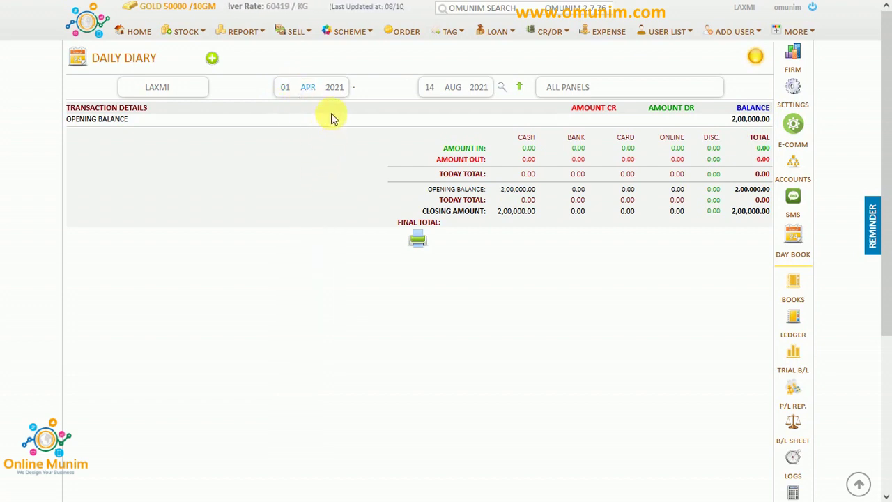
click(430, 88)
click(430, 126)
click(453, 88)
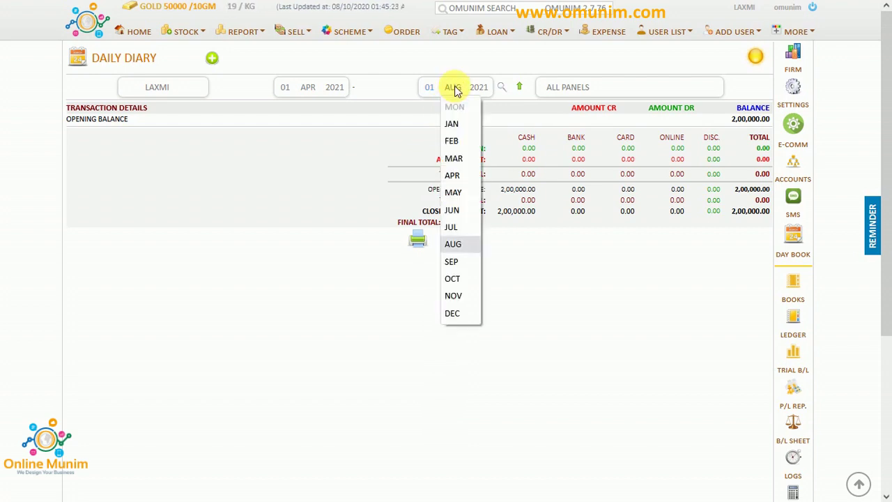
click(455, 175)
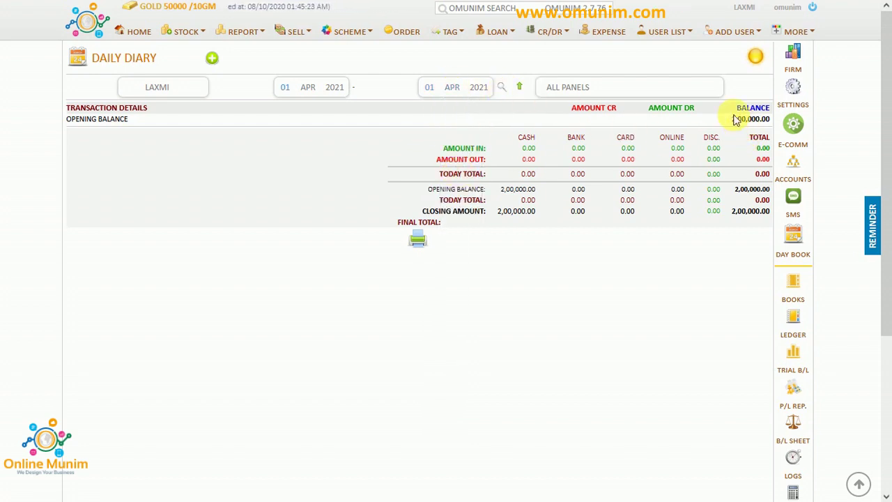
Try start year 2020, then reload the diary for 01 APR 2021 showing the 2,00,000.00 opening balance.
drag(732, 119, 767, 120)
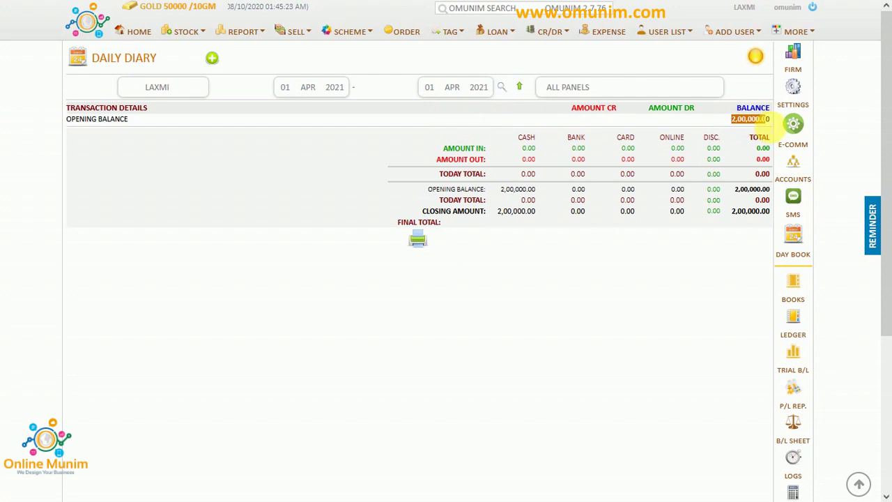
click(337, 88)
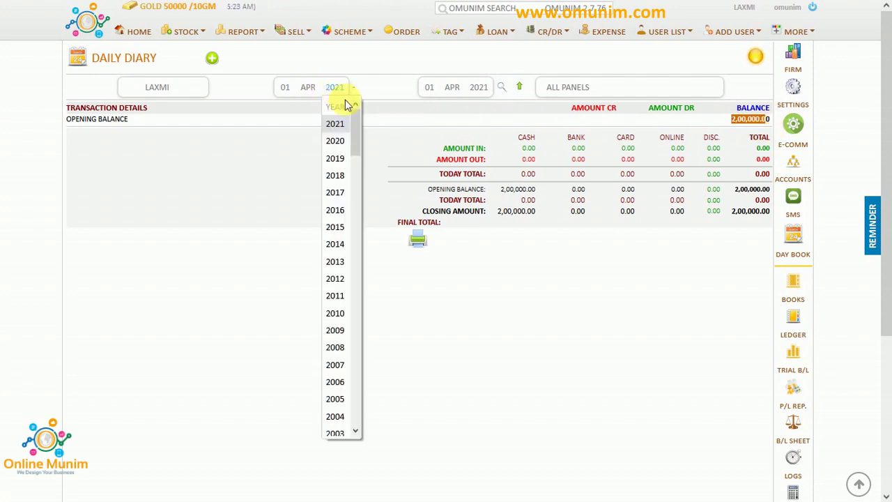
click(335, 140)
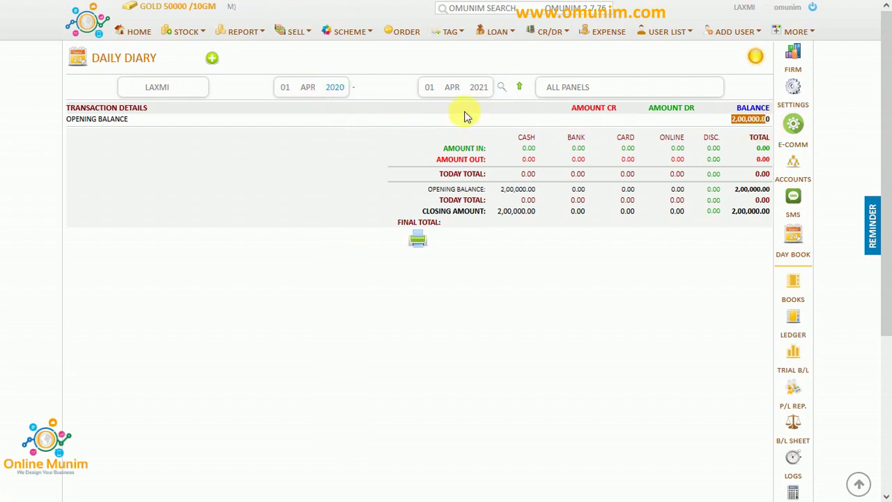
click(503, 89)
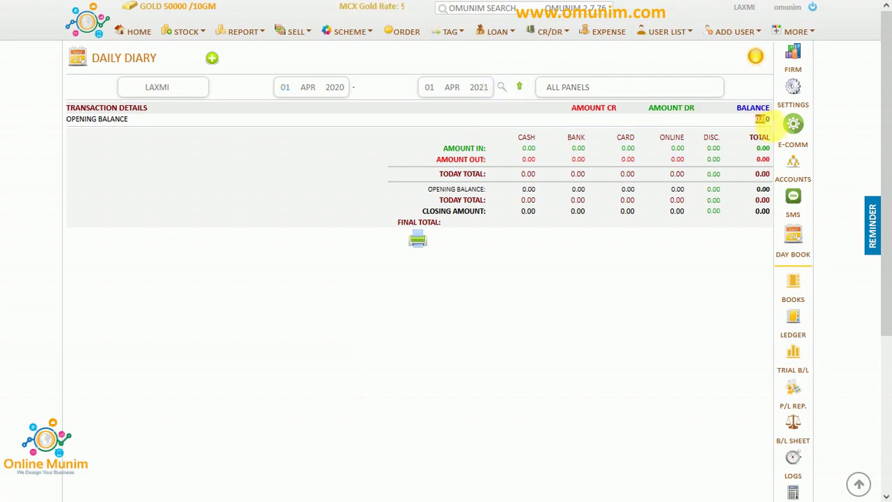
click(338, 89)
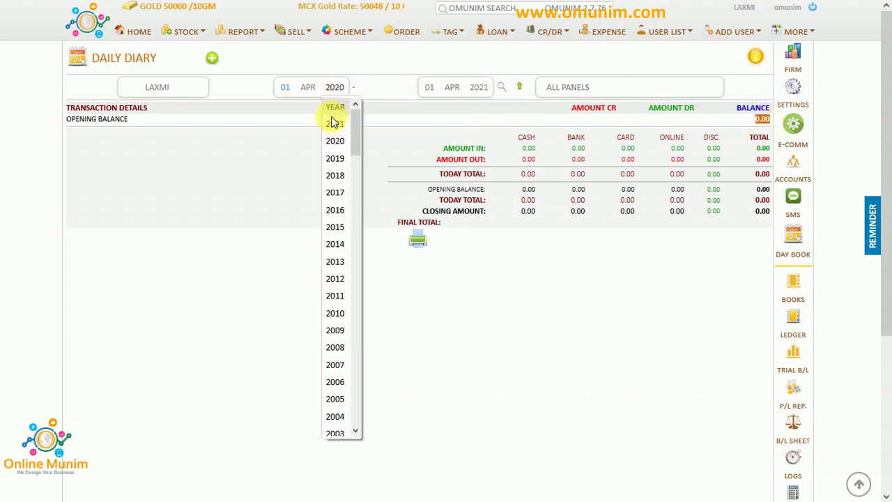
click(334, 122)
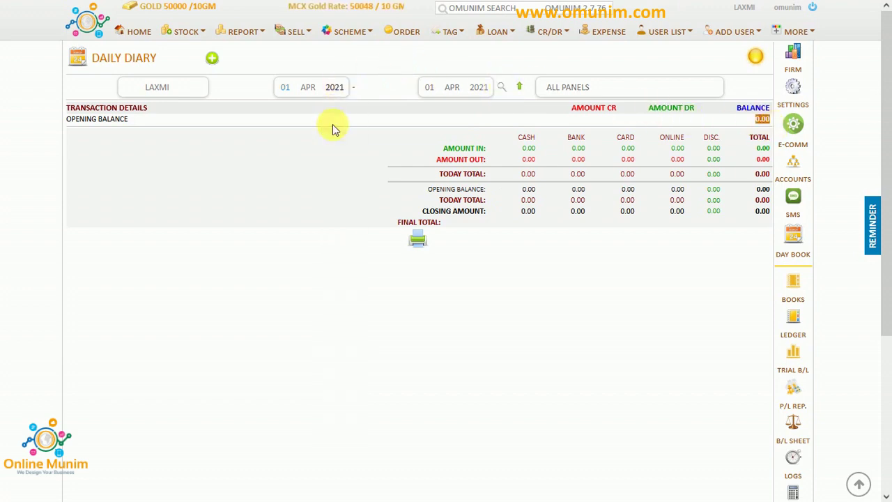
click(508, 88)
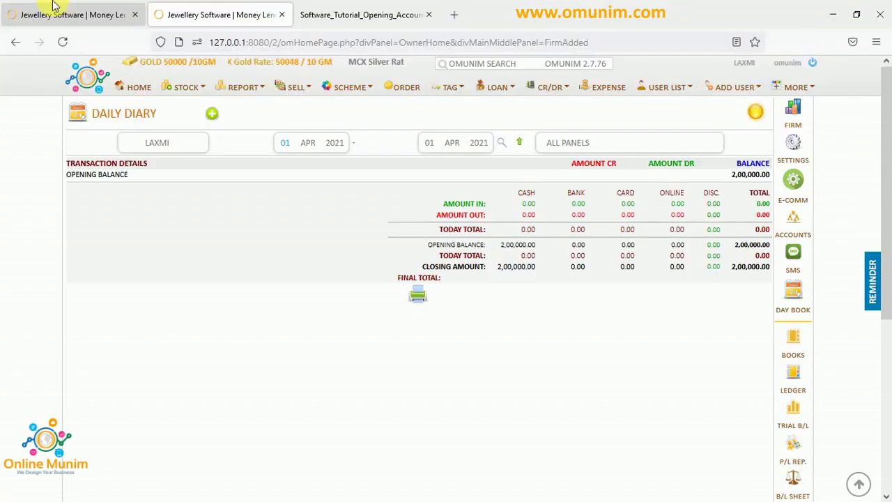
Give the Stock Gold account a 200000 DR opening balance dated 01 Apr 2021.
click(56, 7)
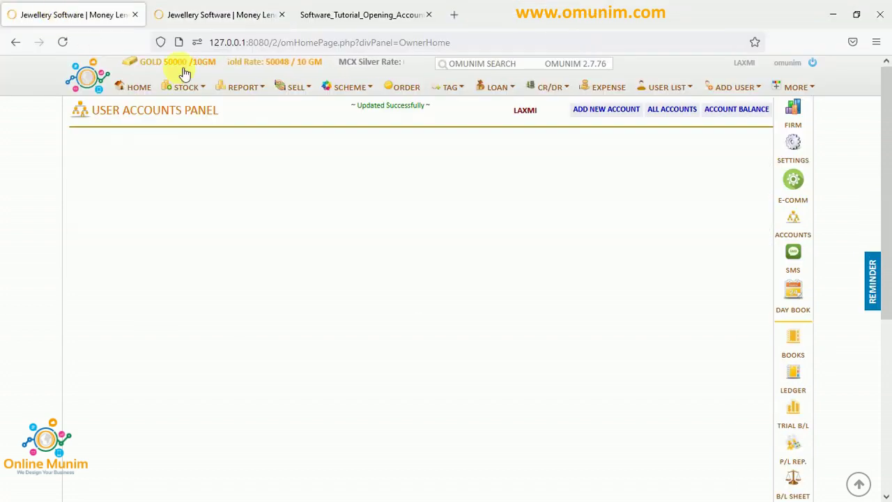
click(684, 55)
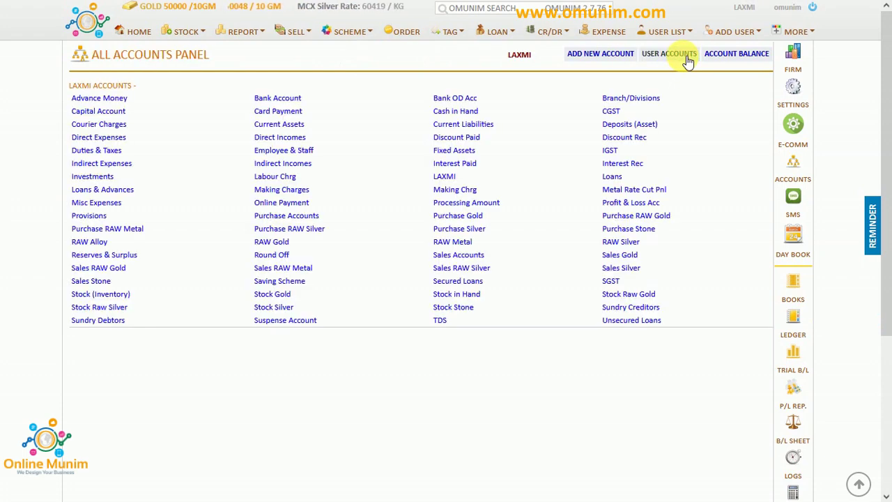
click(269, 294)
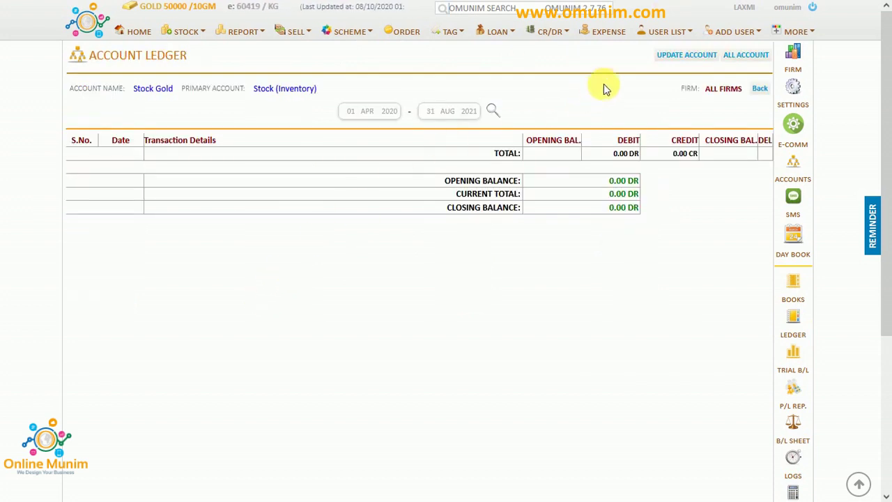
click(672, 57)
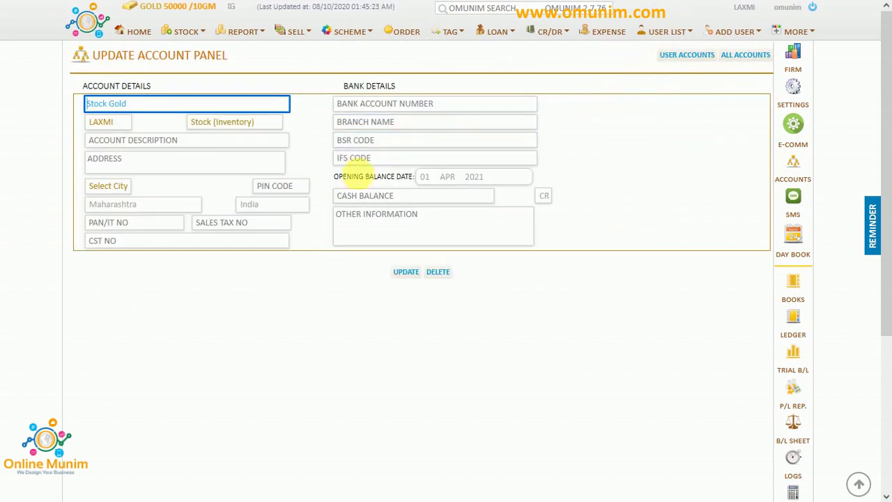
click(355, 196)
text(200000)
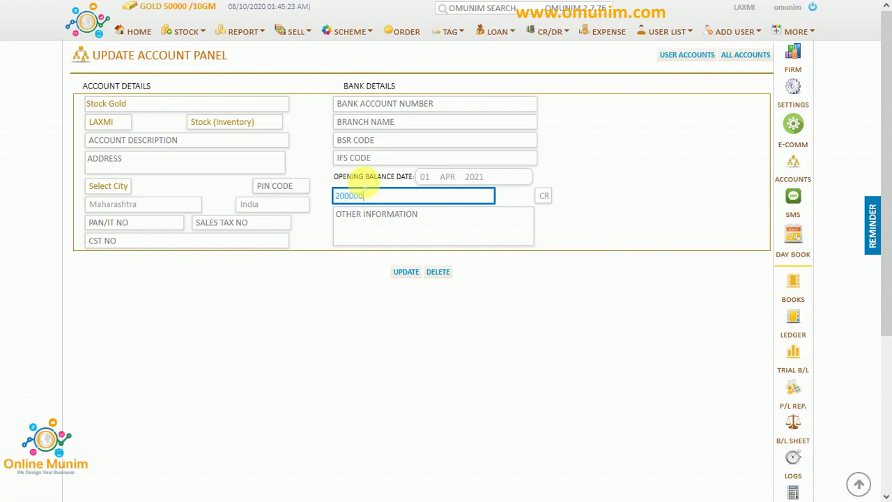
click(546, 199)
click(547, 232)
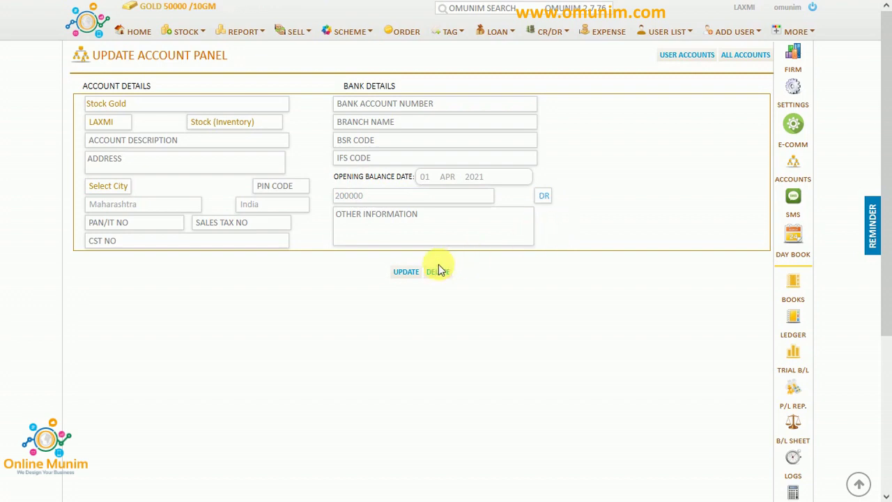
click(408, 272)
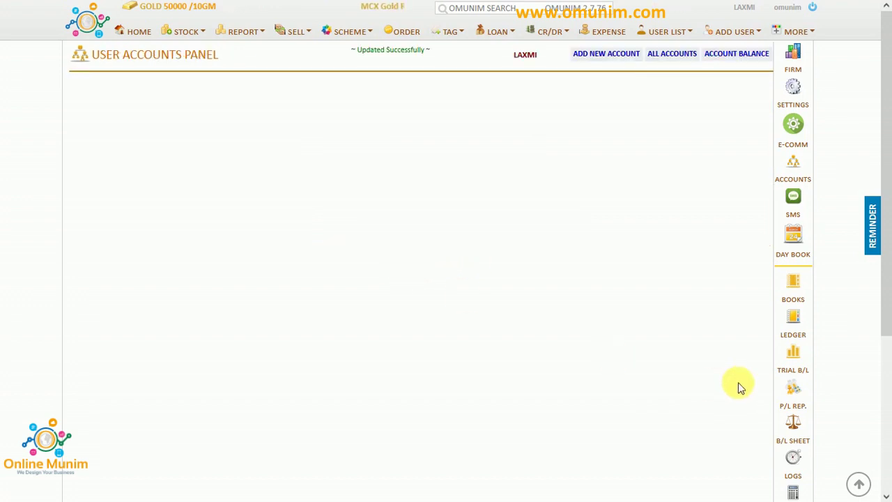
mouse_move(253, 7)
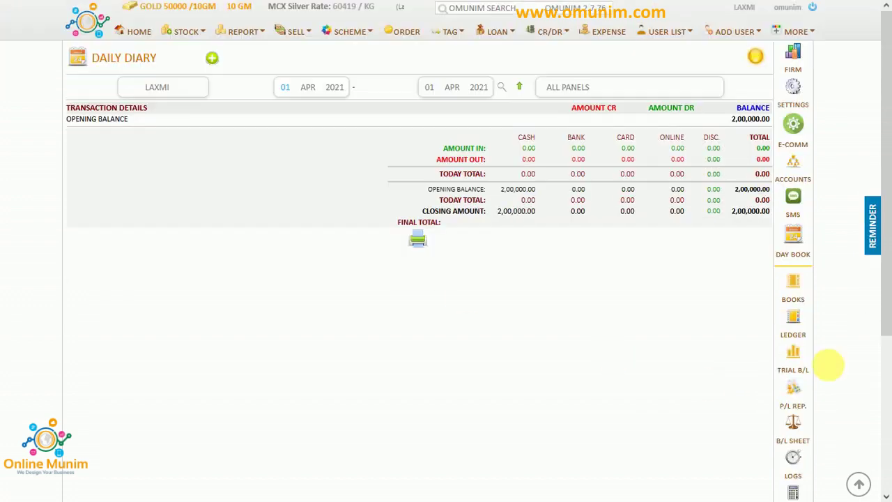
Open LAXMI's trial balance, then revise the Notepad figures to Cash 200000 and Udhaar 20000.
click(794, 359)
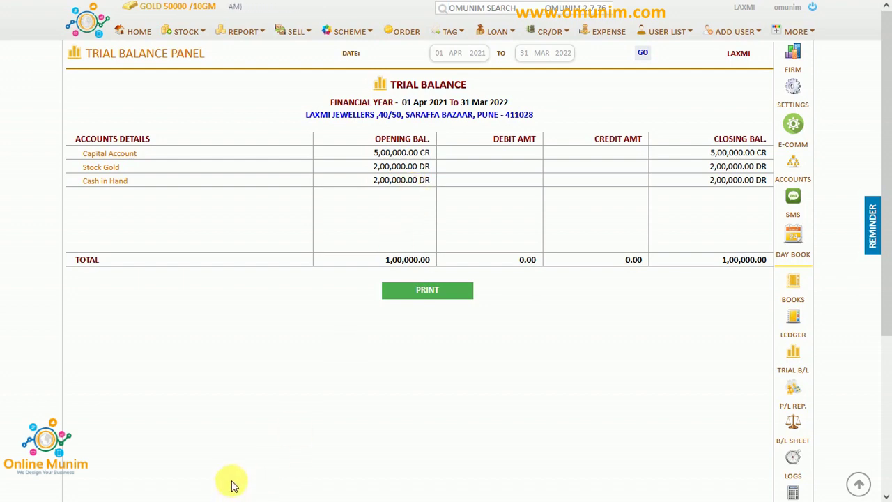
key(alt+Tab)
key(alt+Tab)
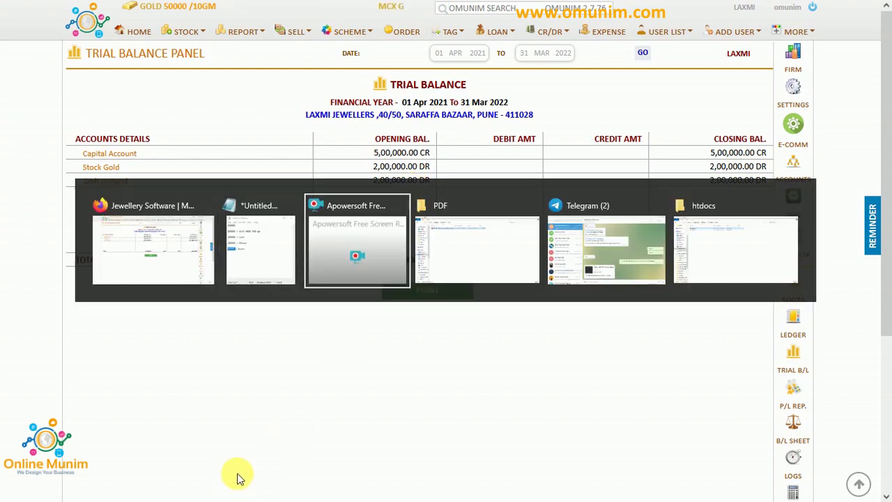
click(249, 273)
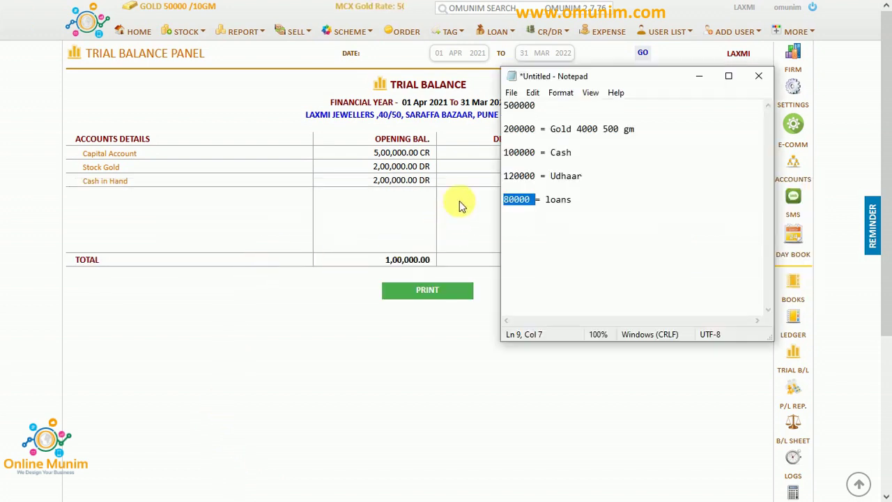
click(510, 153)
click(505, 154)
key(shift+Right)
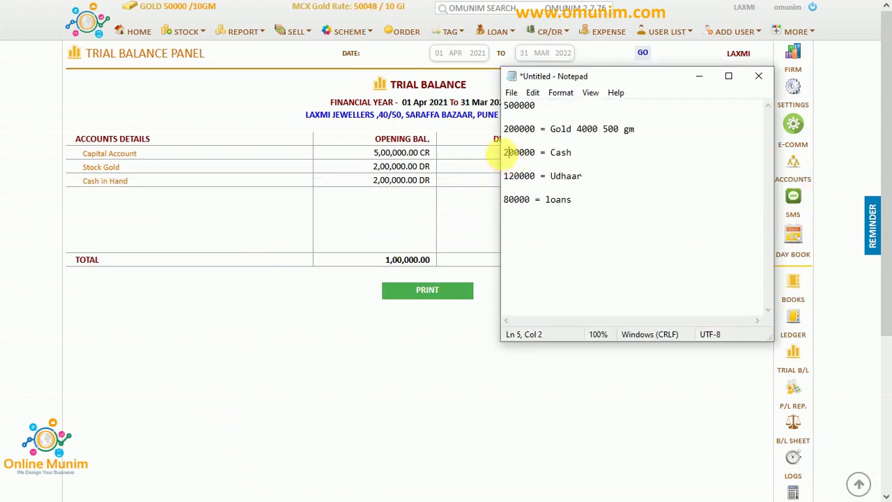
text(2)
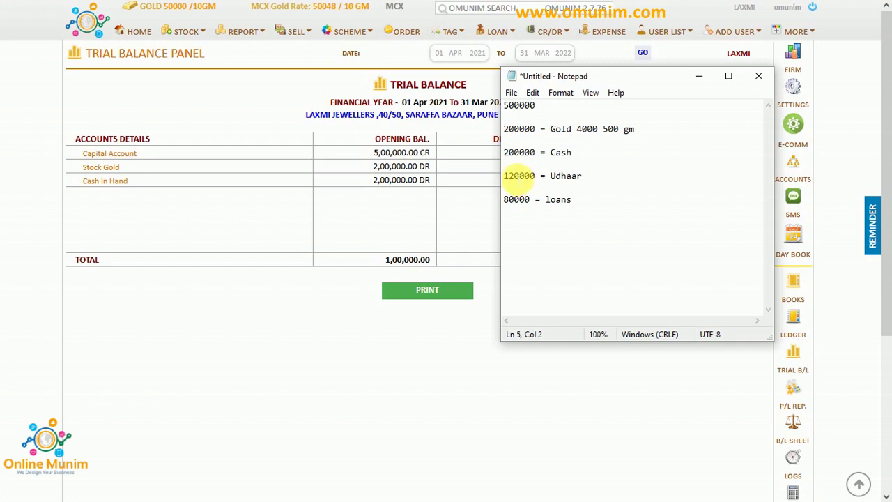
key(BackSpace)
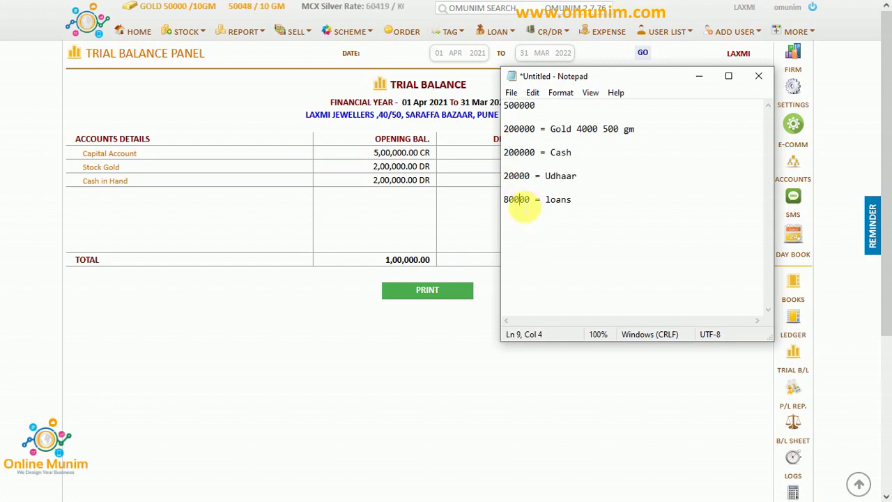
double_click(522, 201)
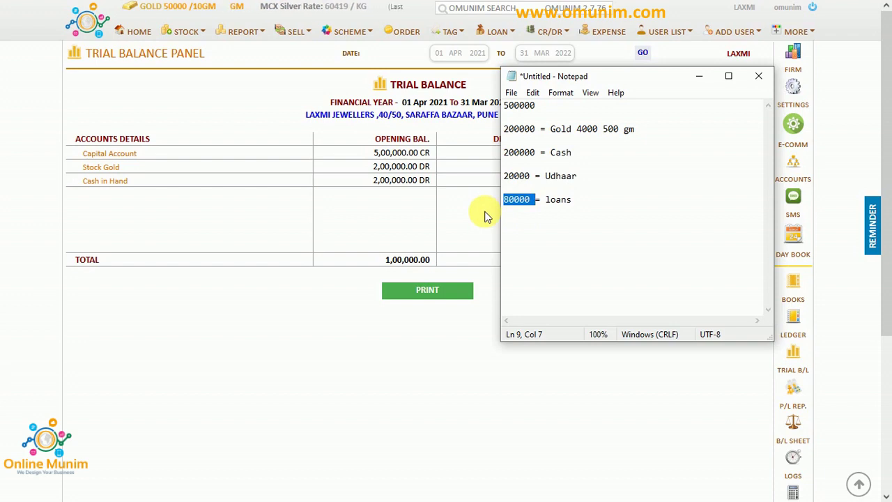
click(486, 214)
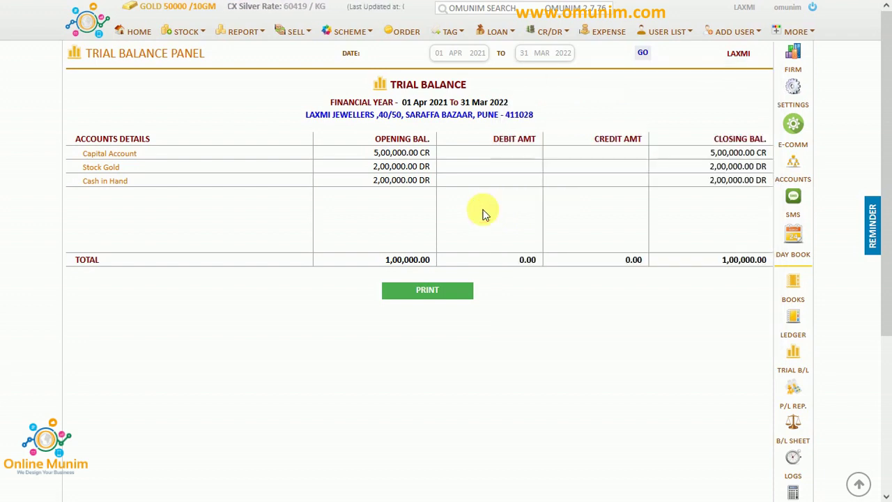
Start a new customer on the Home page and enter his first name.
click(138, 32)
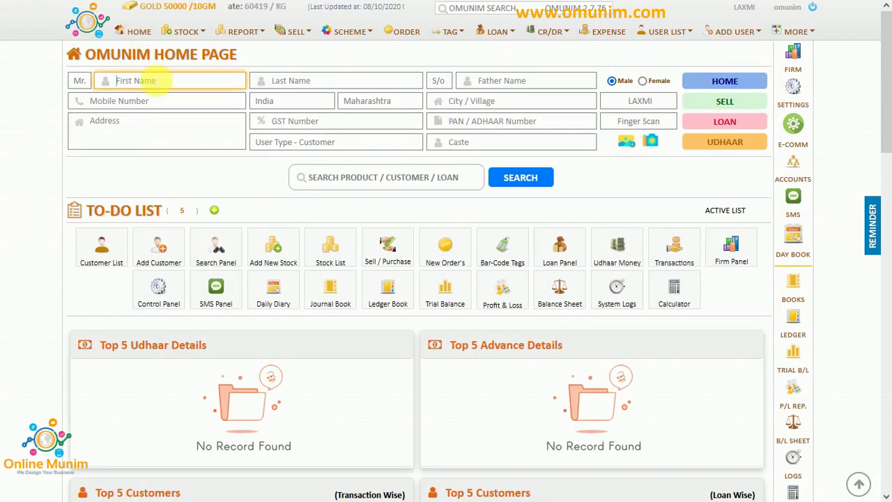
click(155, 78)
text(MHA)
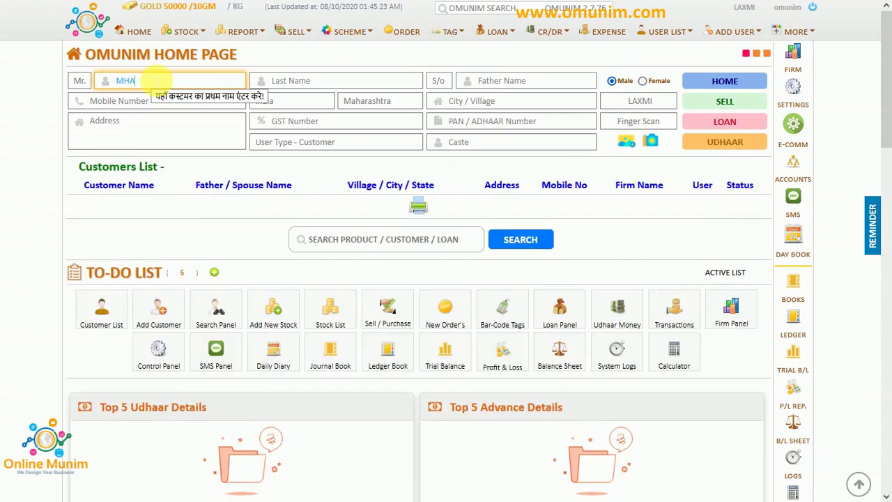
key(BackSpace)
key(BackSpace)
key(BackSpace)
text(OHAN)
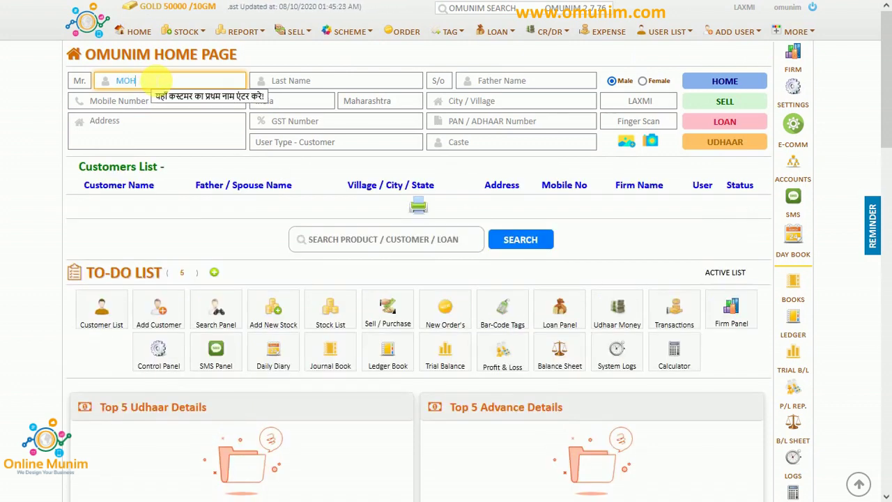
key(Tab)
key(Tab)
key(Tab)
key(Tab)
key(Tab)
key(Tab)
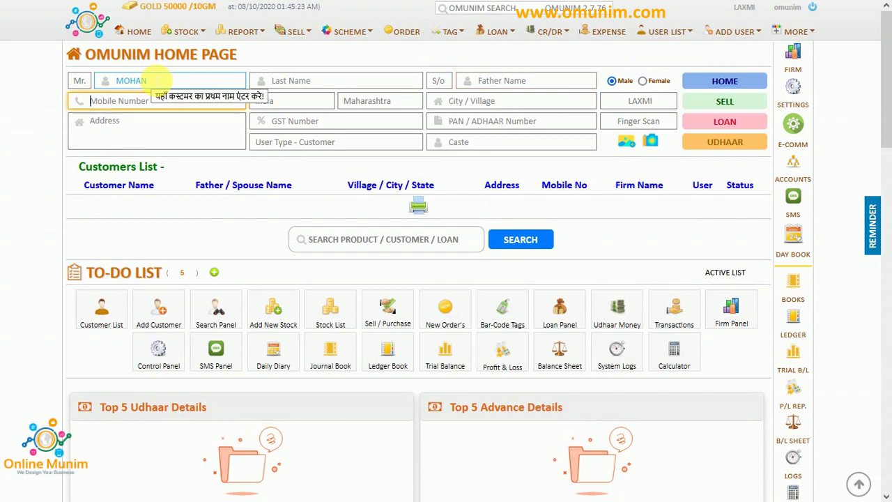
Set the customer's City / Village to PUNE and save the new customer.
text(PUNE)
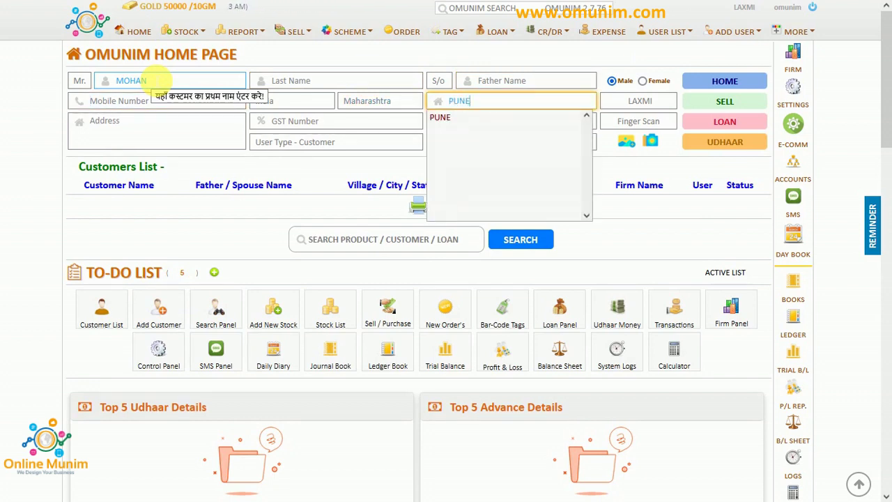
key(Down)
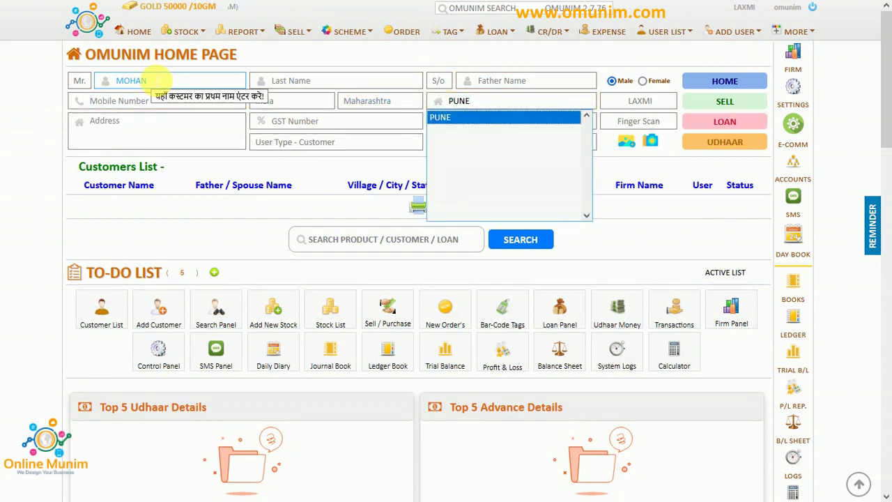
key(Return)
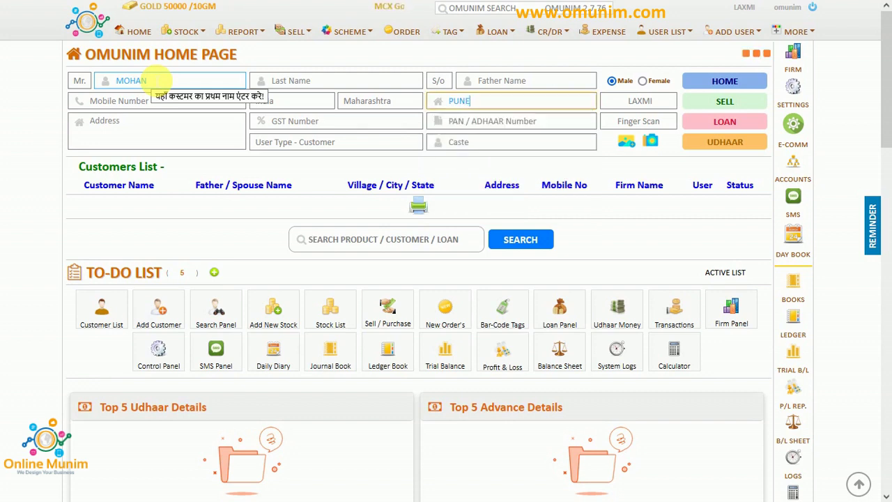
key(Tab)
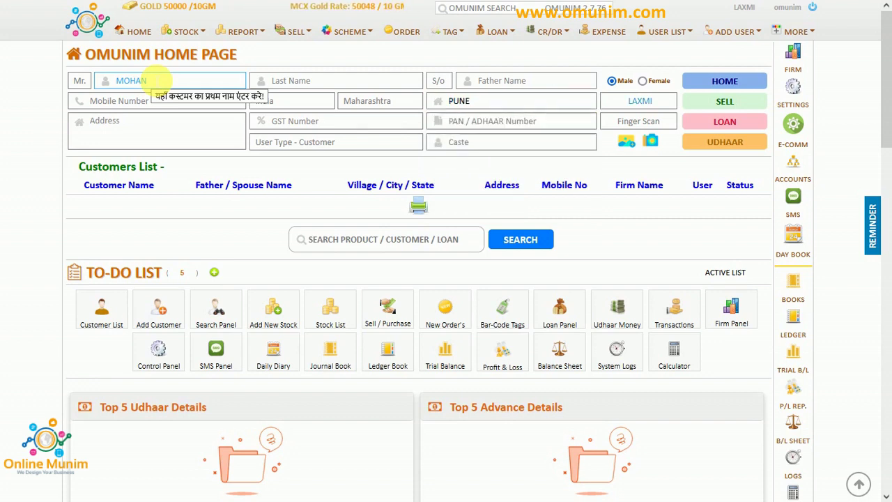
key(Tab)
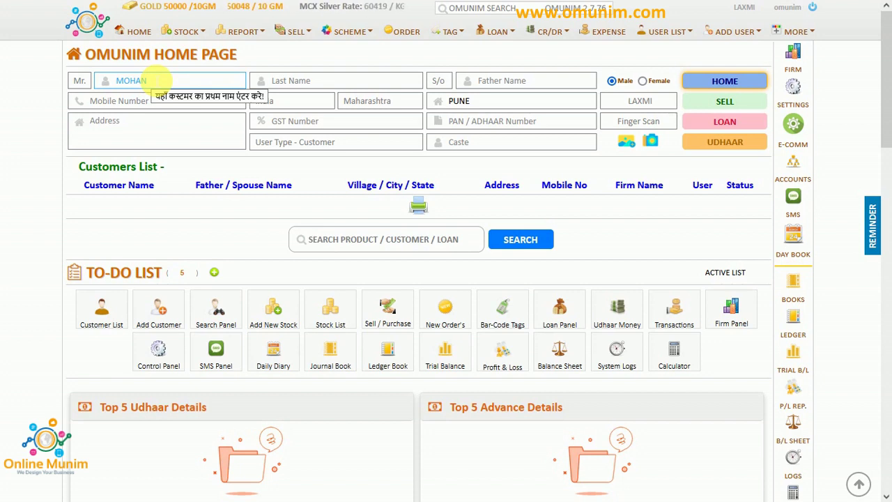
key(Return)
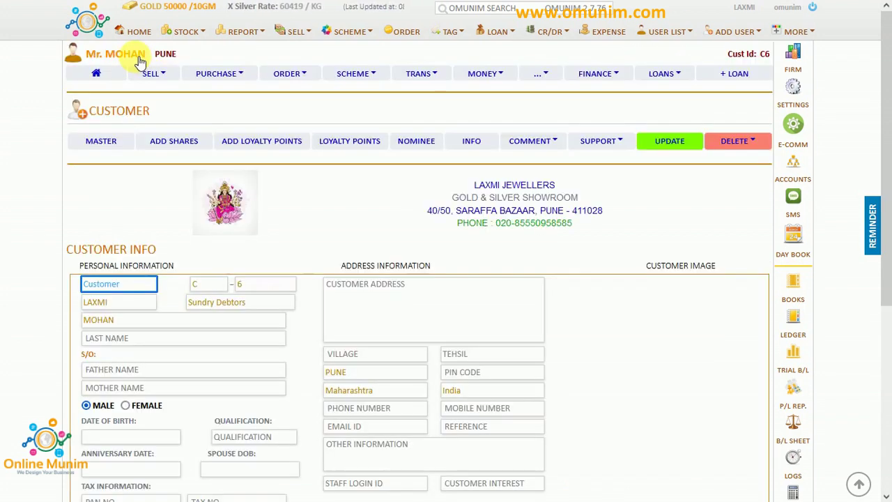
Save a 5000 DR opening cash balance for the customer and view his Udhaar summary.
click(673, 143)
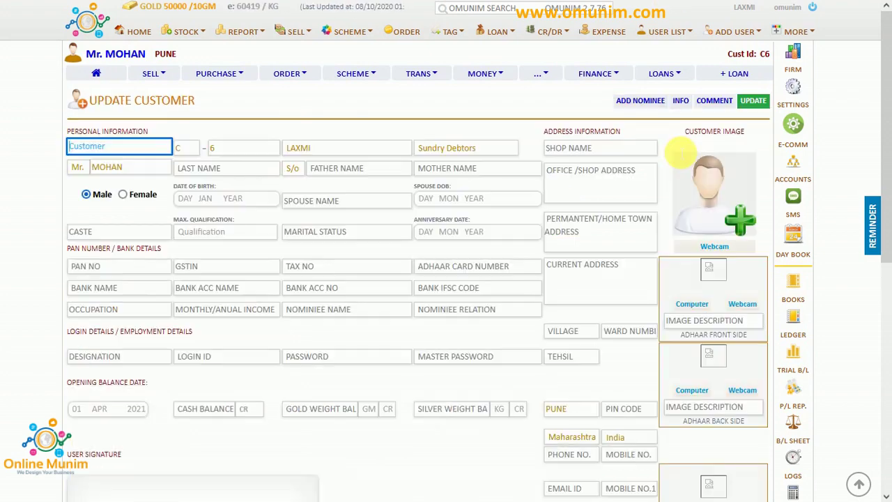
scroll(390, 237, down, 3)
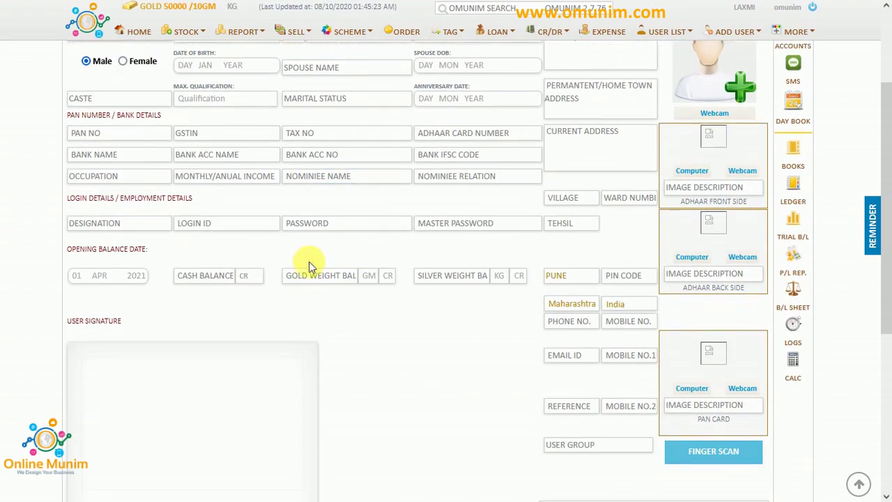
click(209, 278)
click(207, 283)
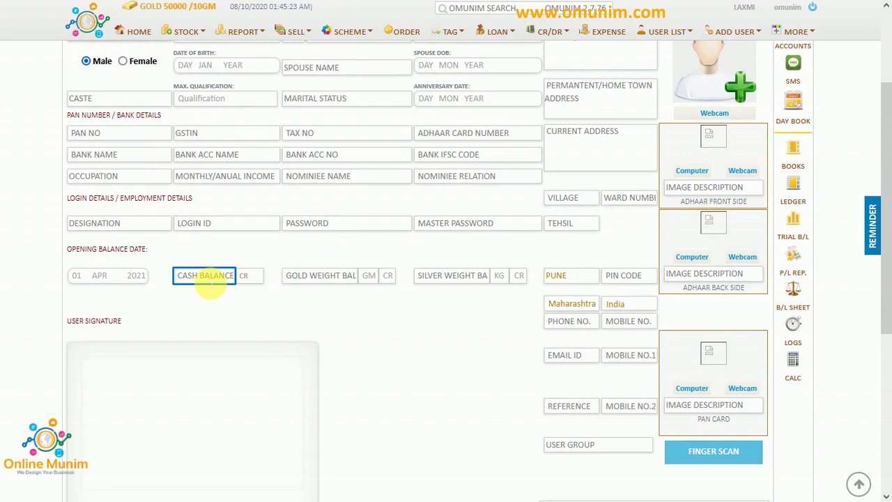
text(500)
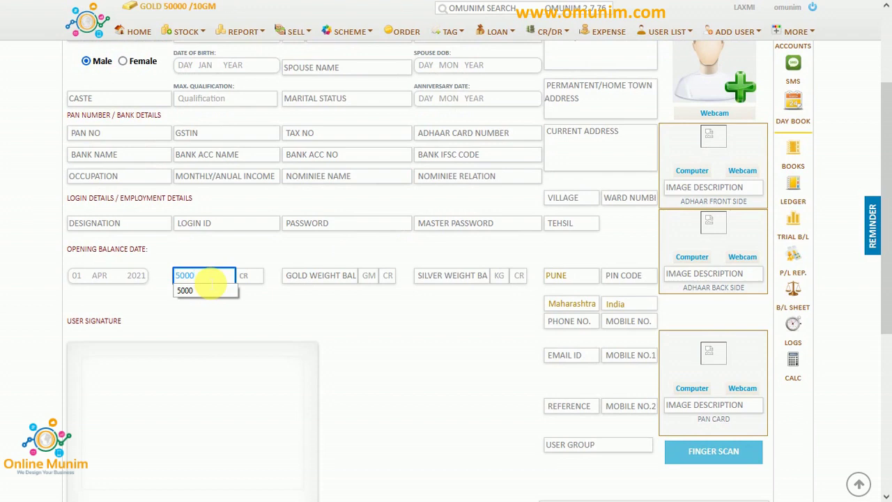
text(0)
click(250, 276)
click(249, 307)
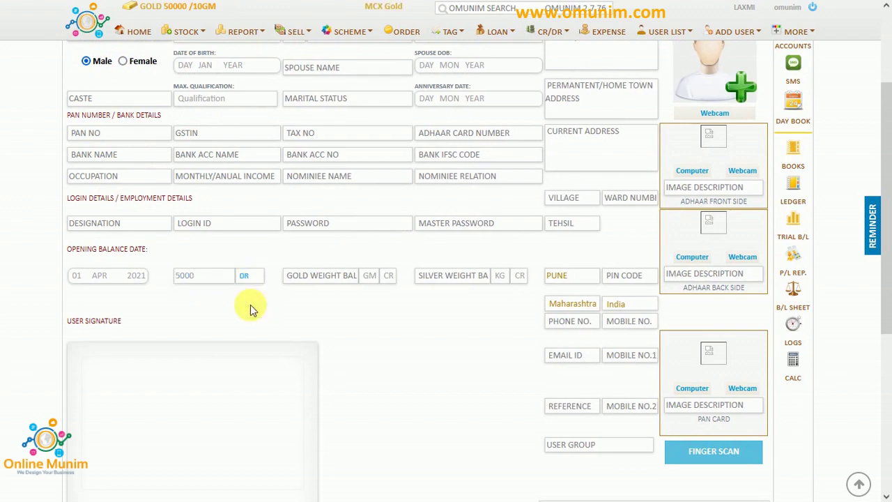
scroll(357, 359, down, 2)
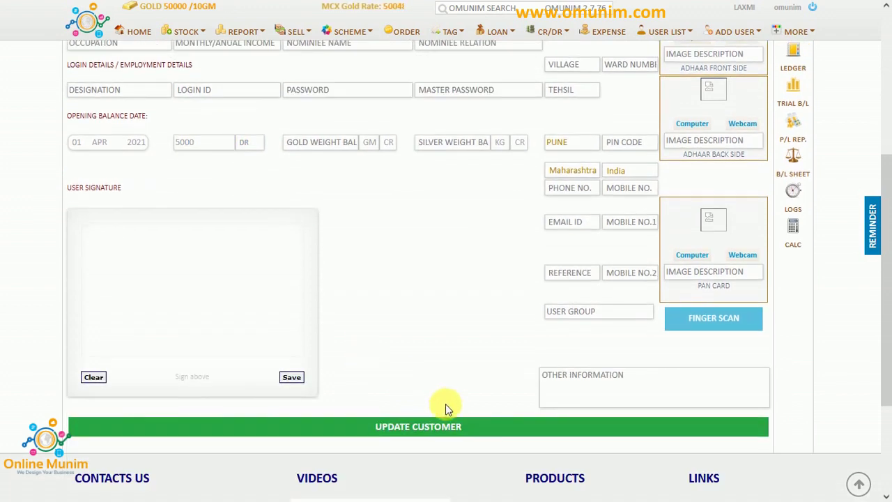
click(455, 428)
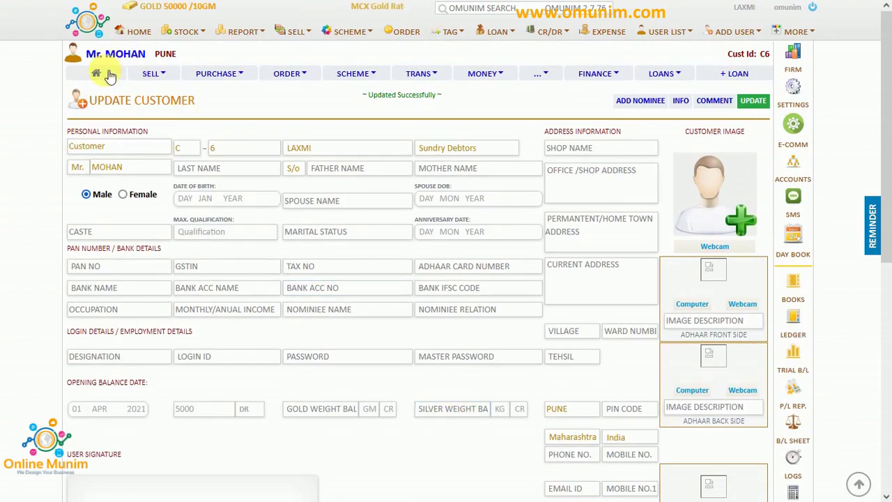
click(109, 75)
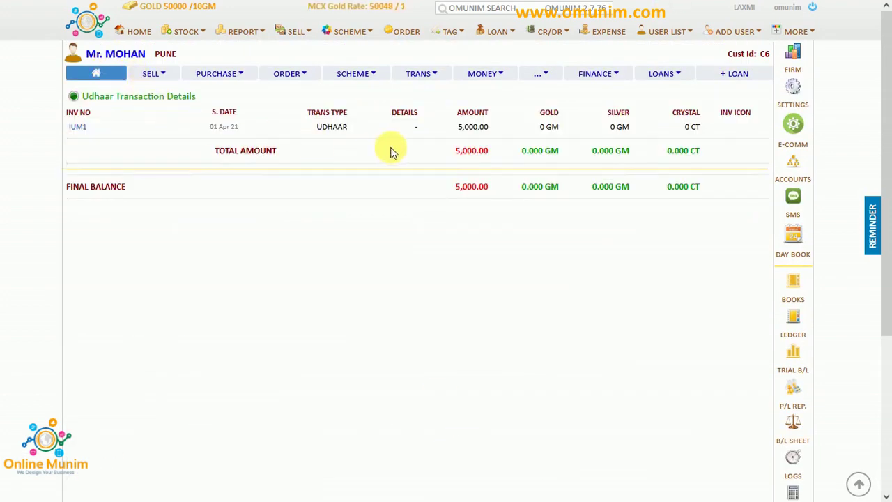
Note the 5,000.00 total, confirm Sundry Debtors reads 5,000 in the trial balance, then return.
drag(456, 151, 480, 154)
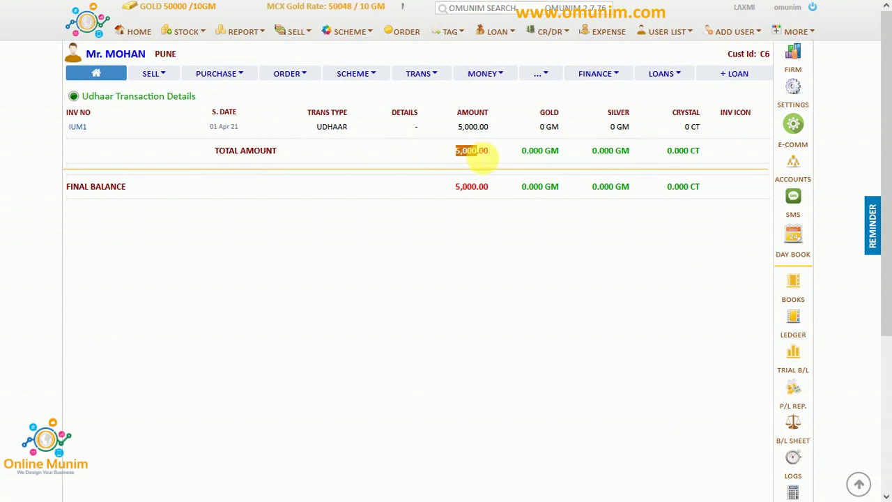
click(427, 207)
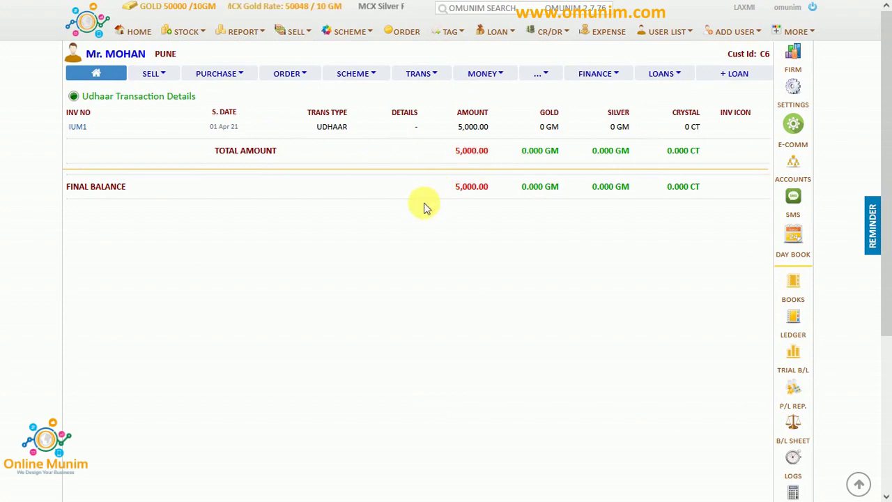
click(111, 12)
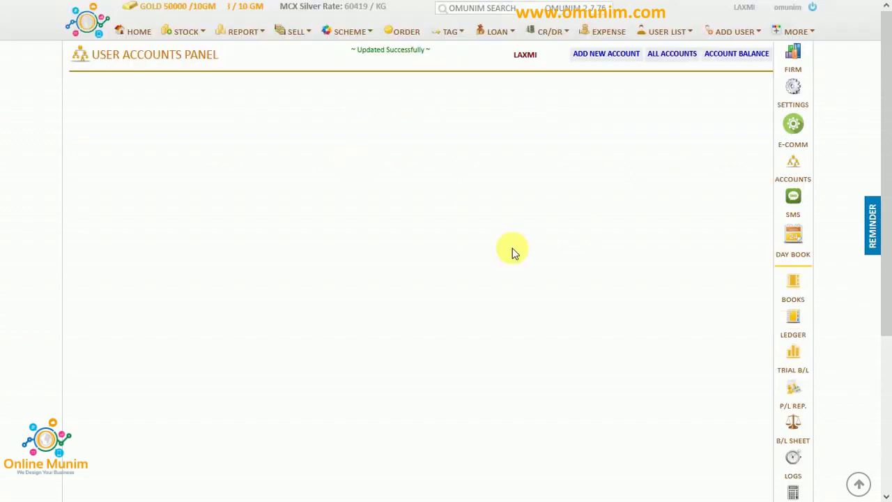
click(803, 360)
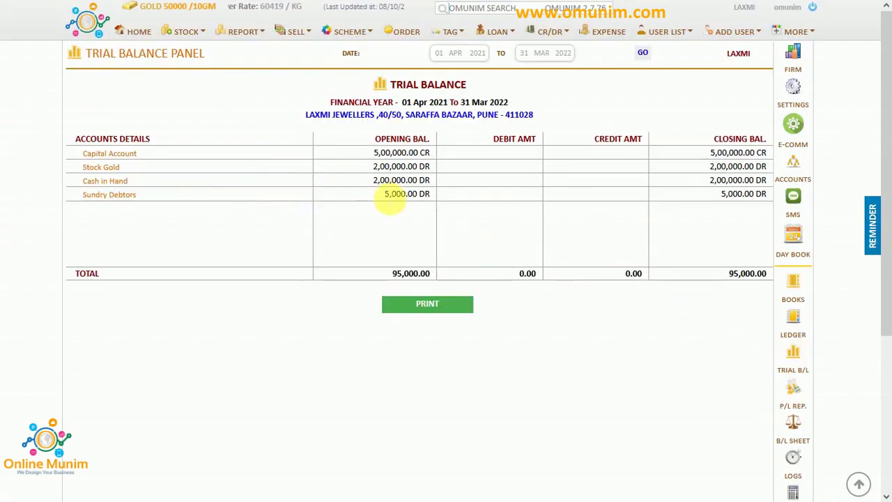
drag(389, 200, 412, 200)
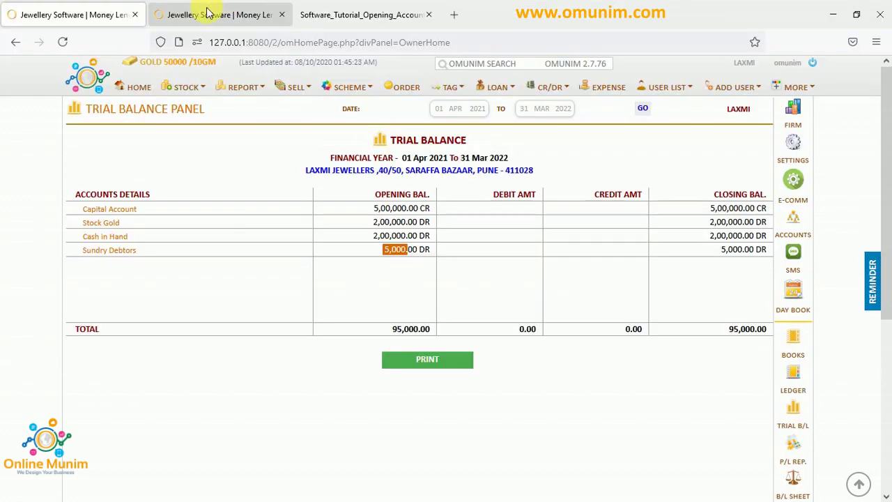
click(207, 13)
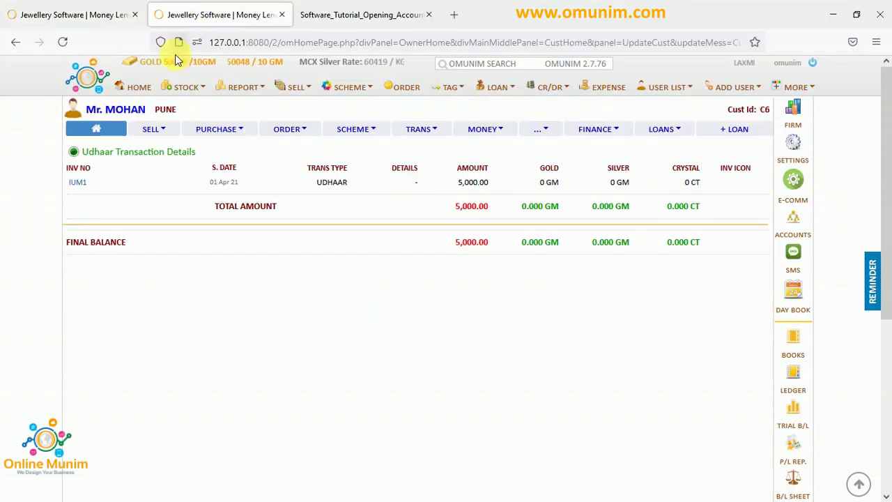
Add a second customer with city PUNE from the Home page.
click(139, 88)
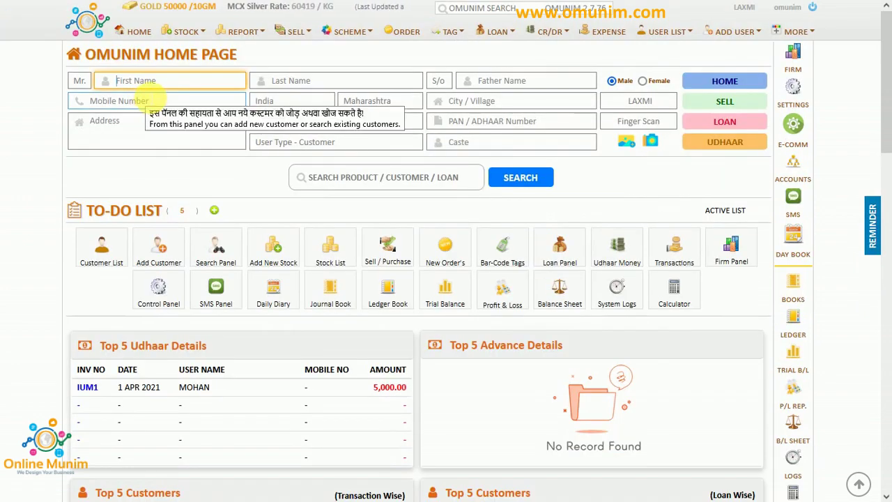
text(AMESH)
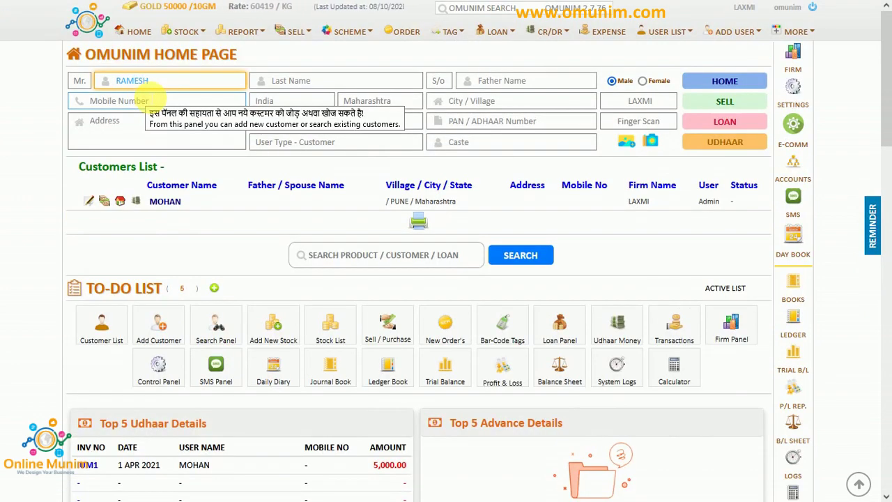
key(Tab)
key(Tab)
key(Tab)
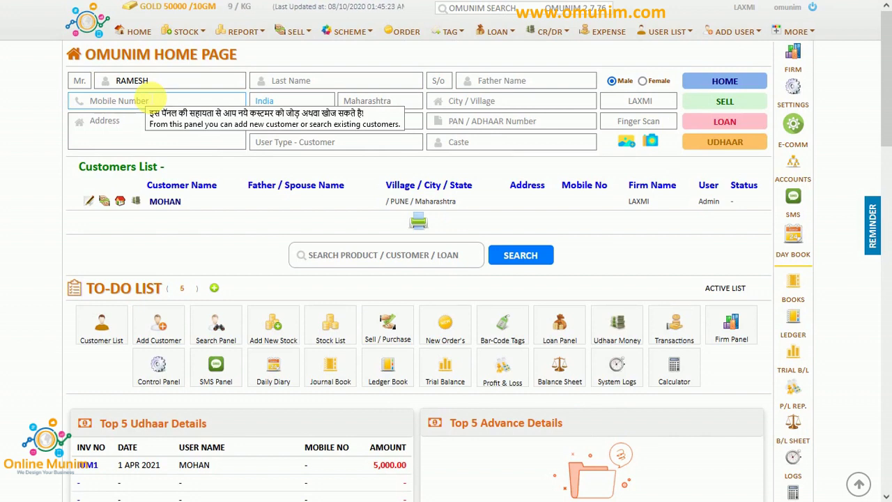
key(Tab)
key(Tab)
key(Tab)
text(PUNE)
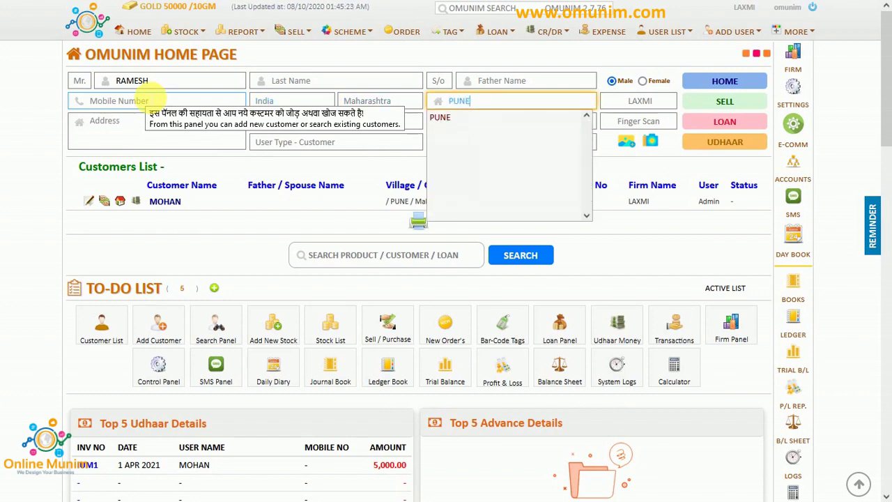
key(Tab)
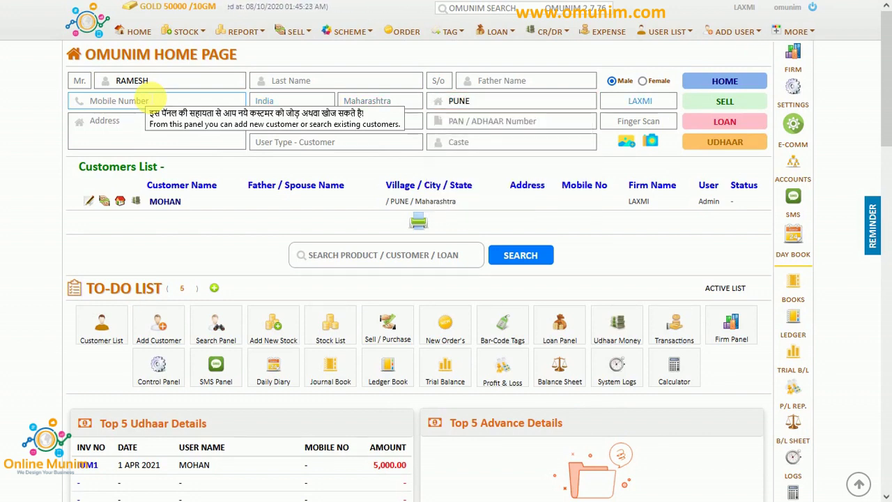
key(Tab)
key(Return)
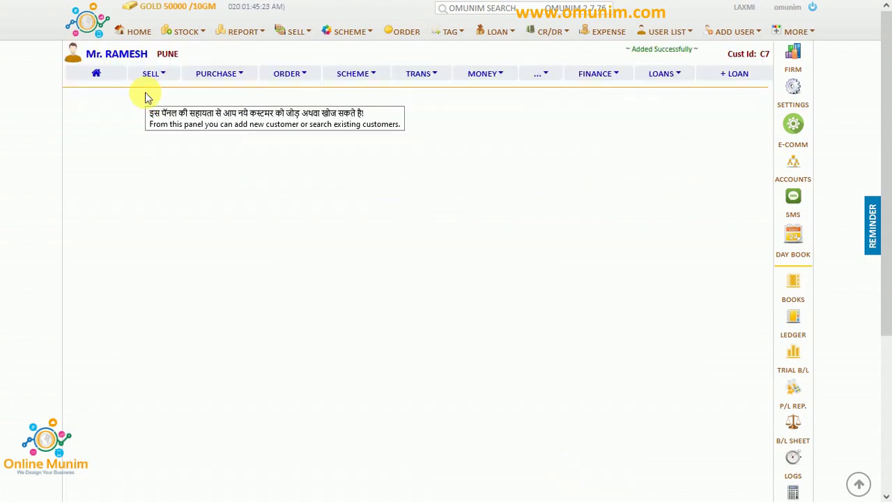
Open the second customer's record and enter 13000 as the opening cash balance.
click(137, 58)
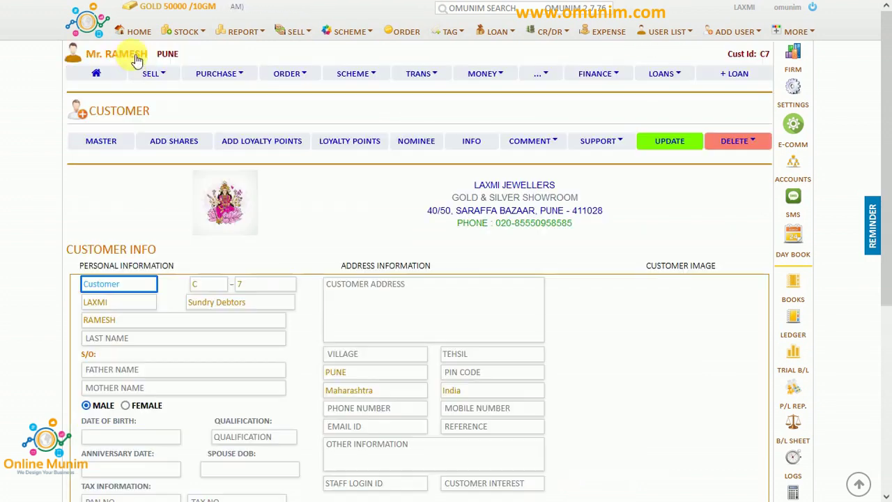
click(682, 145)
scroll(213, 373, down, 1)
click(202, 343)
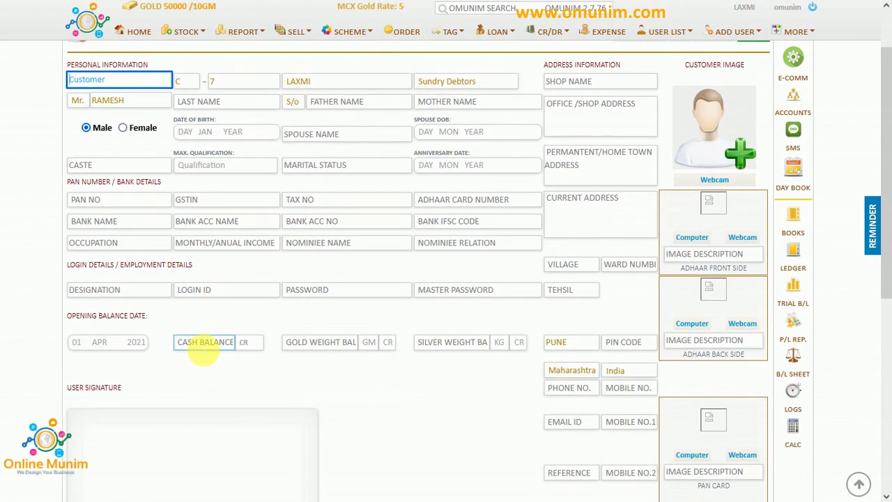
text(300)
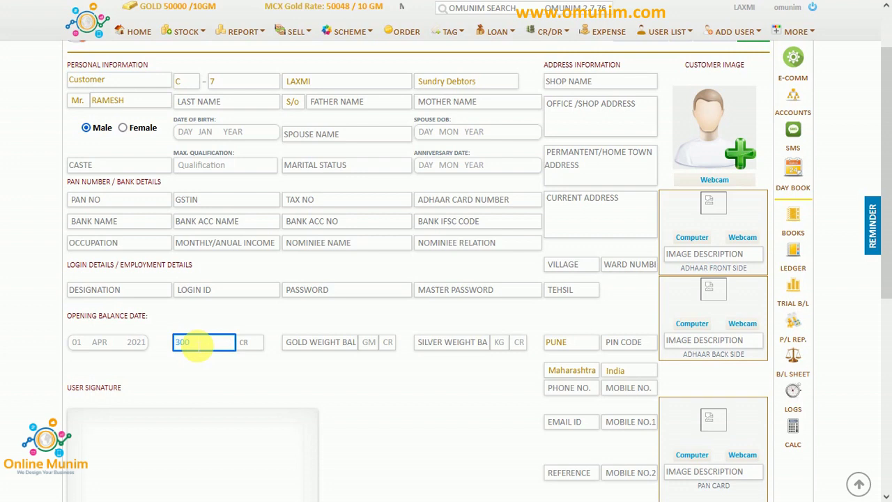
drag(199, 346, 180, 348)
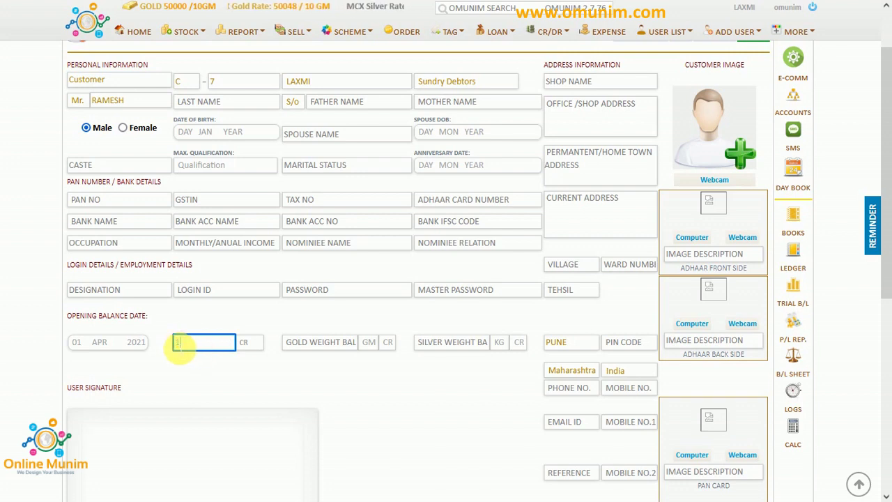
text(3000)
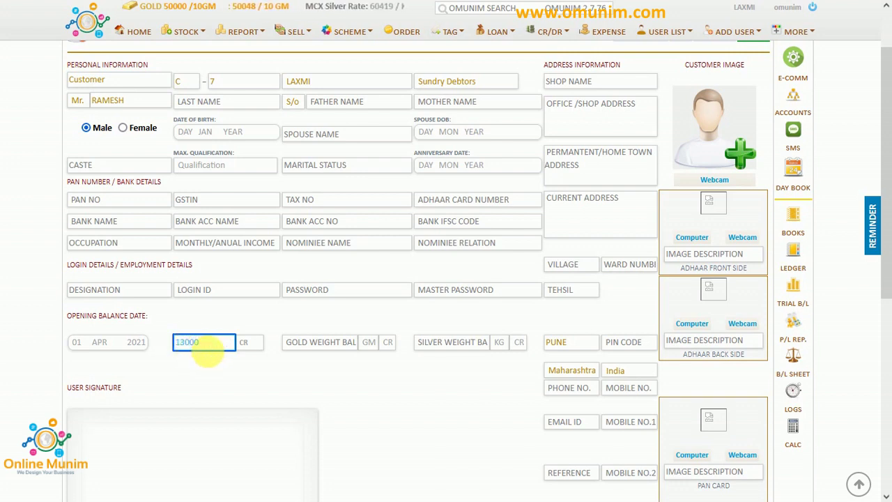
Mark the 13000 balance as DR, save, and view the customer's Udhaar transaction.
click(248, 343)
click(249, 369)
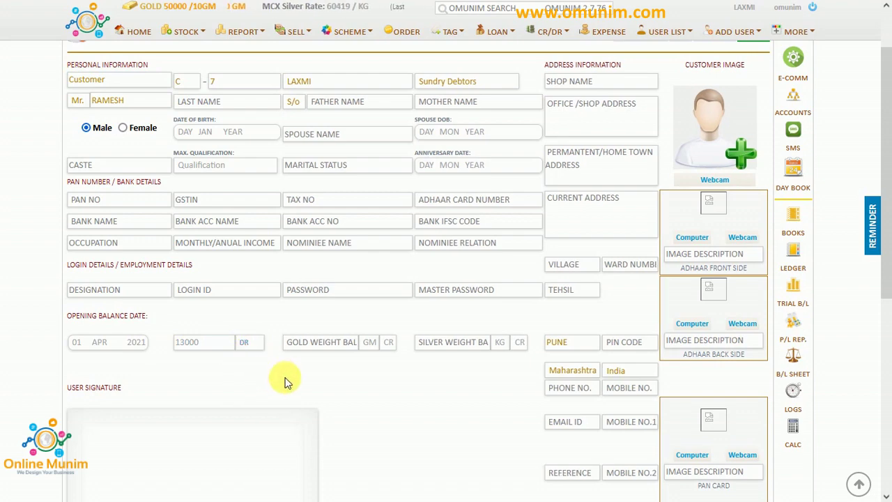
scroll(283, 380, down, 4)
click(413, 371)
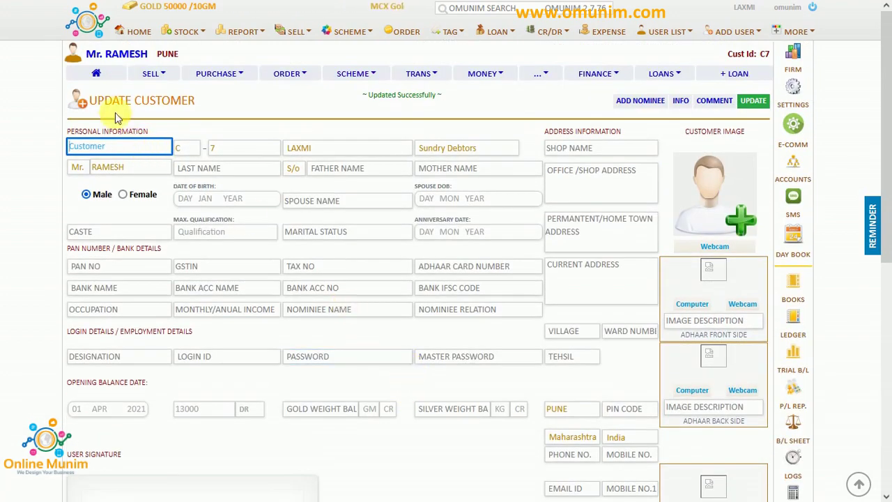
click(101, 77)
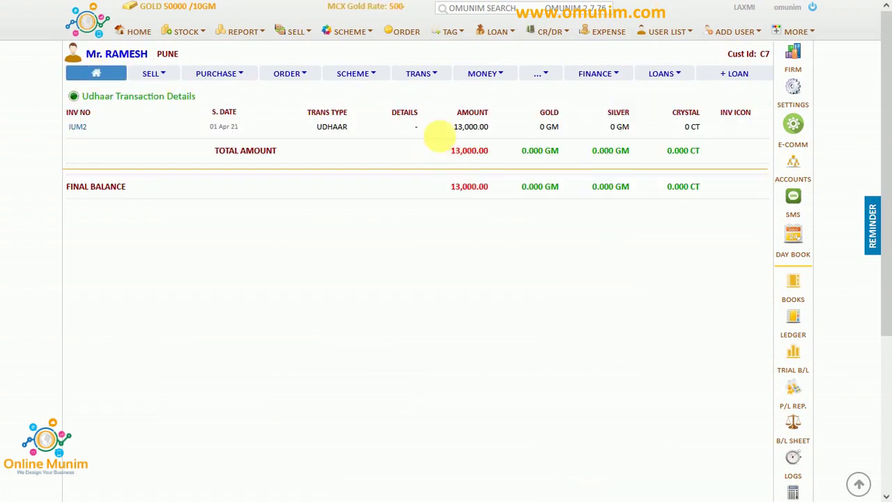
Refresh the trial balance so Sundry Debtors shows 18,000.
mouse_move(165, 6)
click(103, 7)
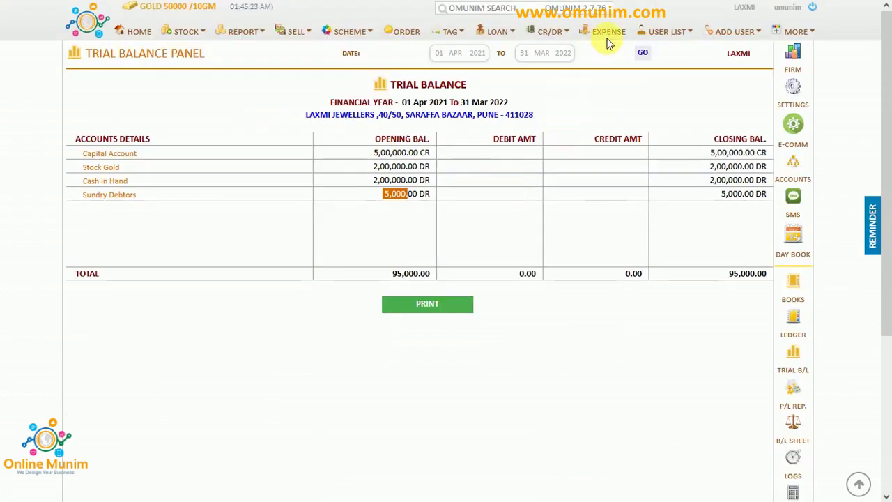
click(647, 54)
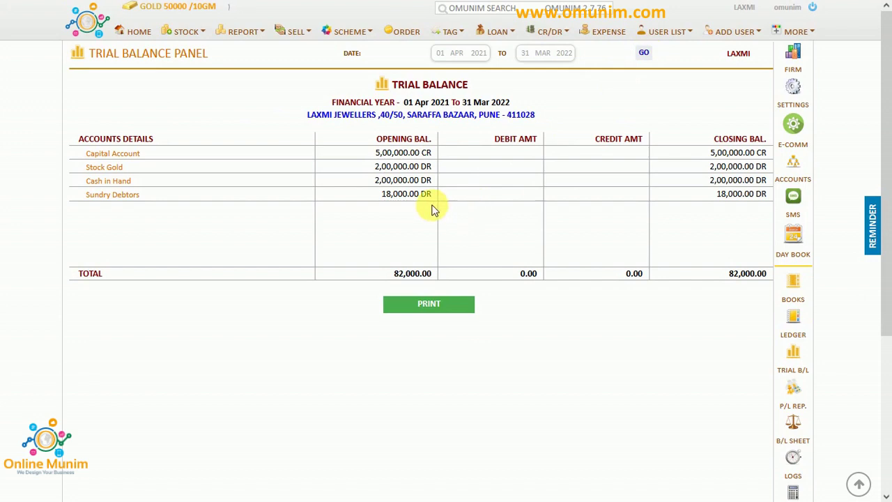
Compare against the 20000 Udhaar figure in the notes, then go to the Home page.
key(alt+Tab)
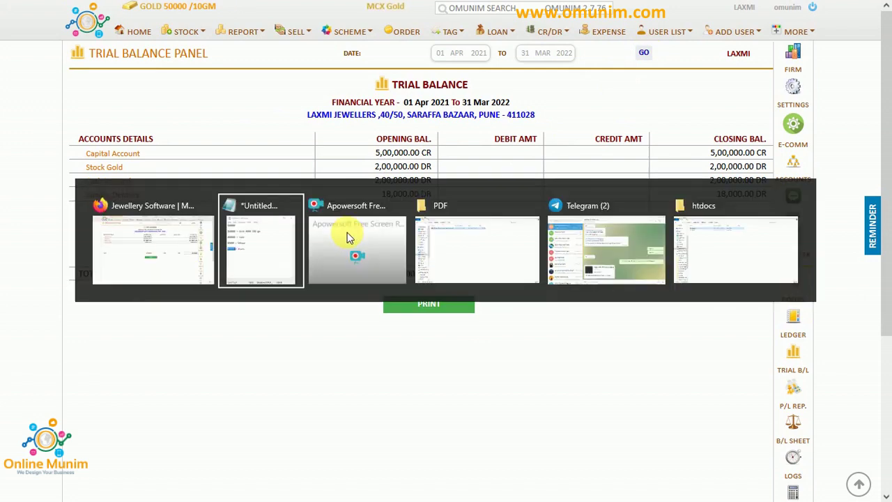
click(519, 175)
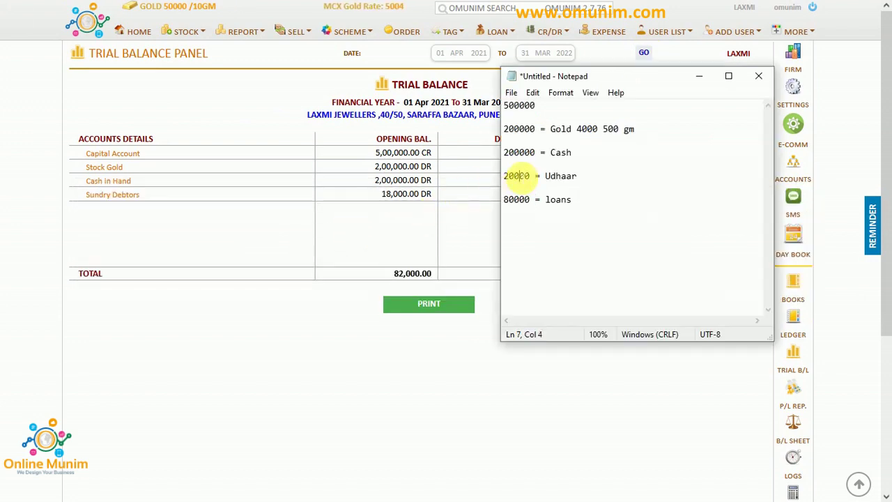
double_click(520, 176)
click(382, 222)
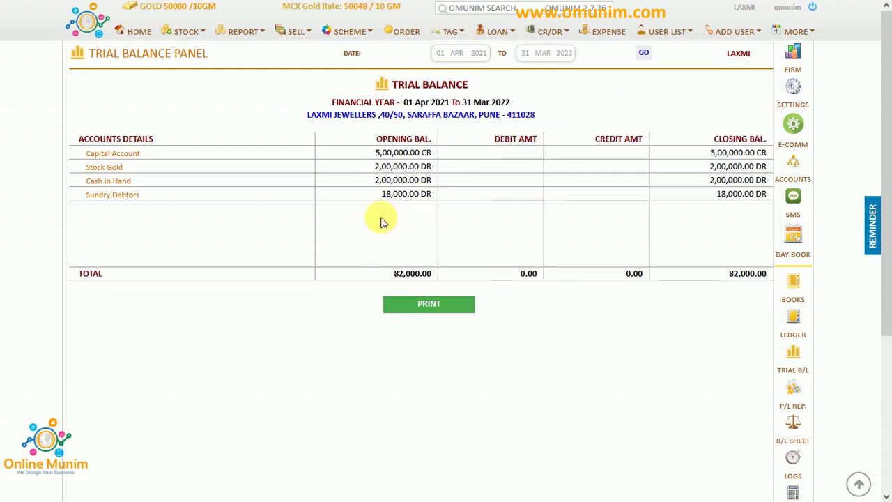
click(169, 14)
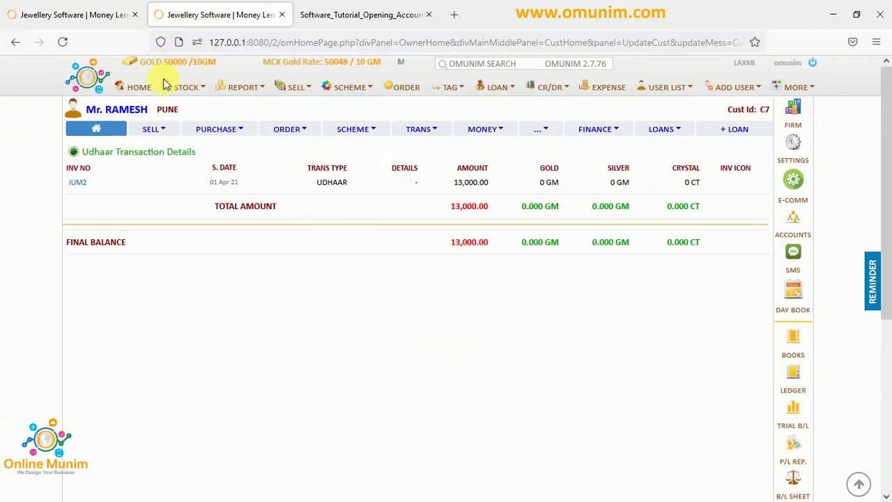
click(138, 32)
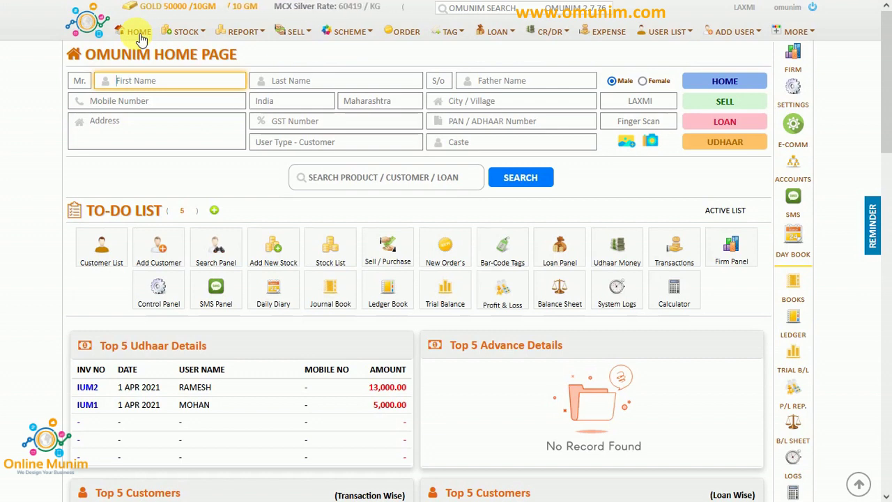
Add a third customer with city PUNE.
text(SURESH)
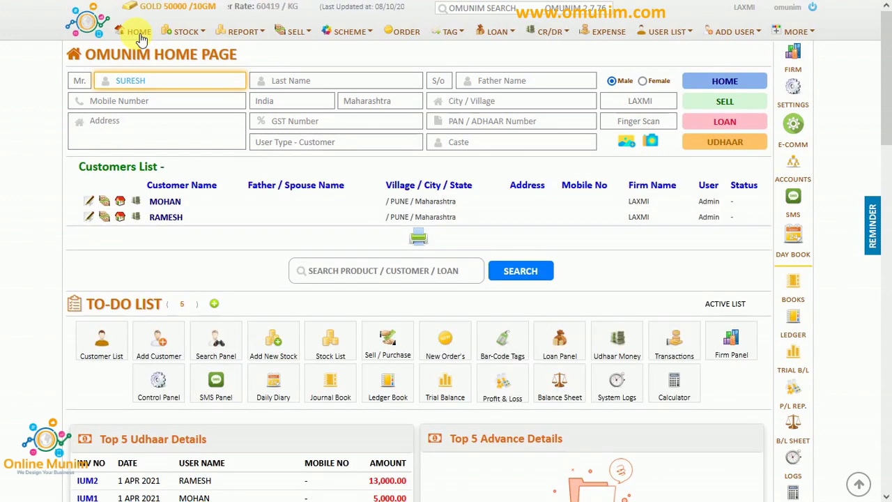
key(Return)
key(Return)
key(Return)
key(Return)
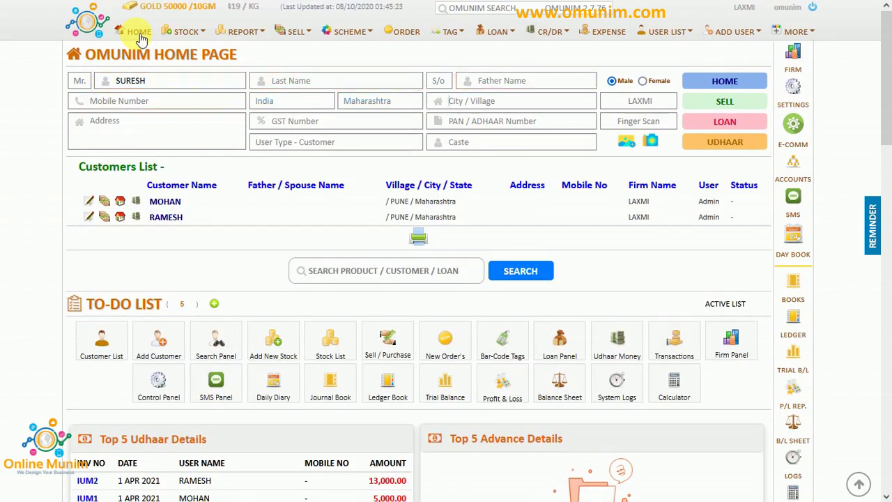
key(Down)
text(PUN)
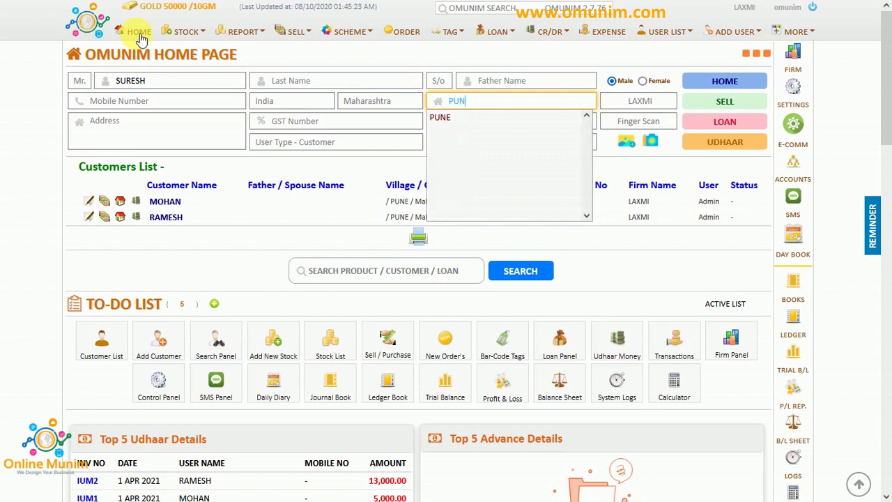
text(E)
key(Return)
key(Return)
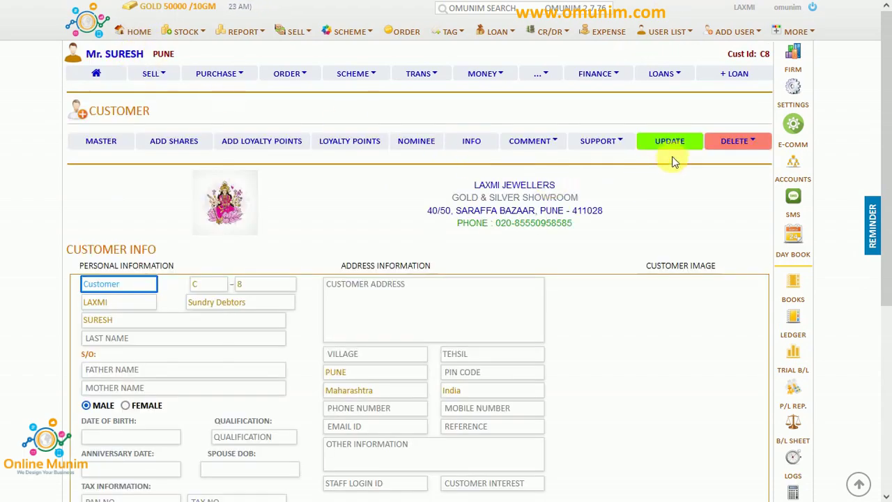
Save a 2000 DR opening cash balance for this customer and return to the trial balance.
click(669, 142)
scroll(339, 309, down, 1)
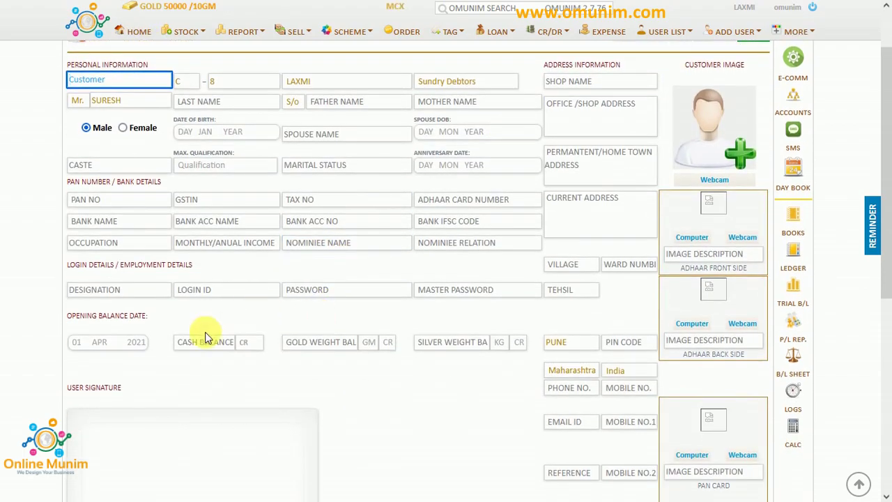
click(205, 337)
text(2000)
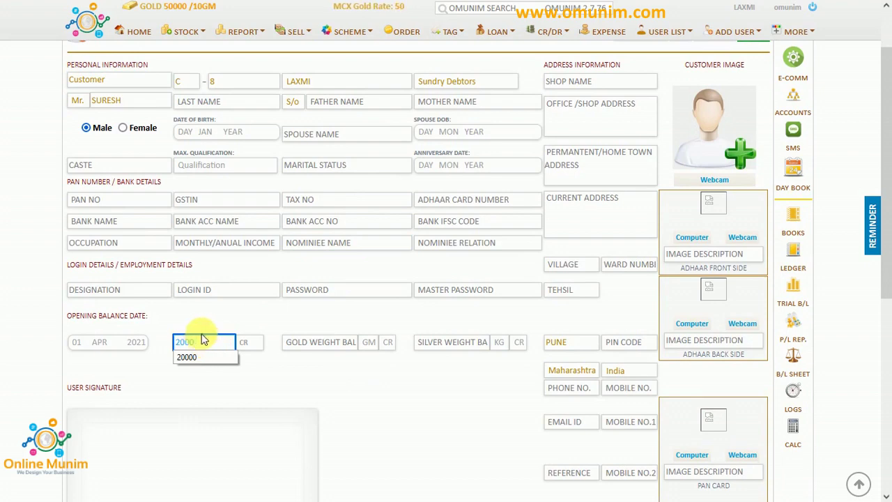
click(250, 346)
click(245, 369)
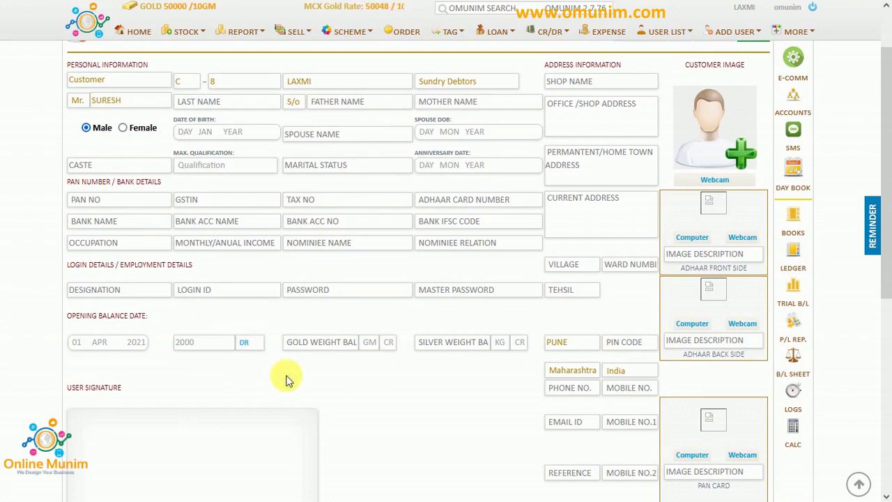
scroll(334, 391, down, 3)
click(425, 424)
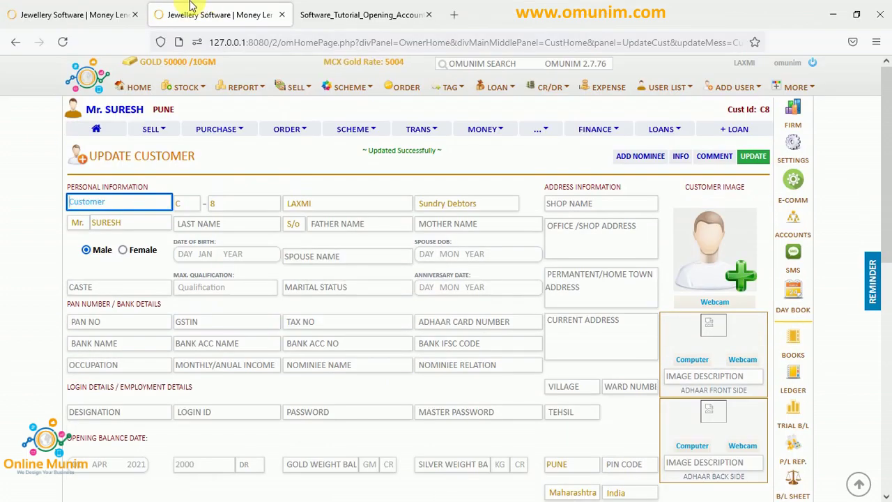
click(89, 14)
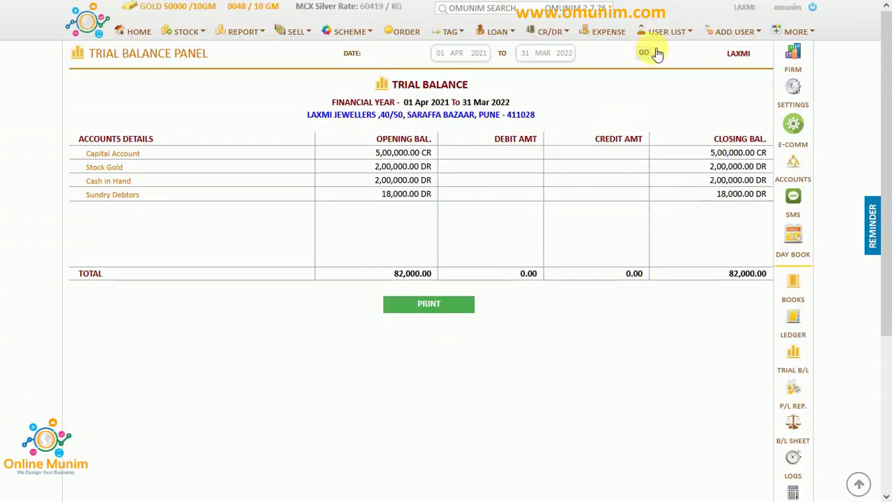
Refresh the trial balance and verify Sundry Debtors at 20,000.00 DR with an 80,000.00 total.
click(645, 110)
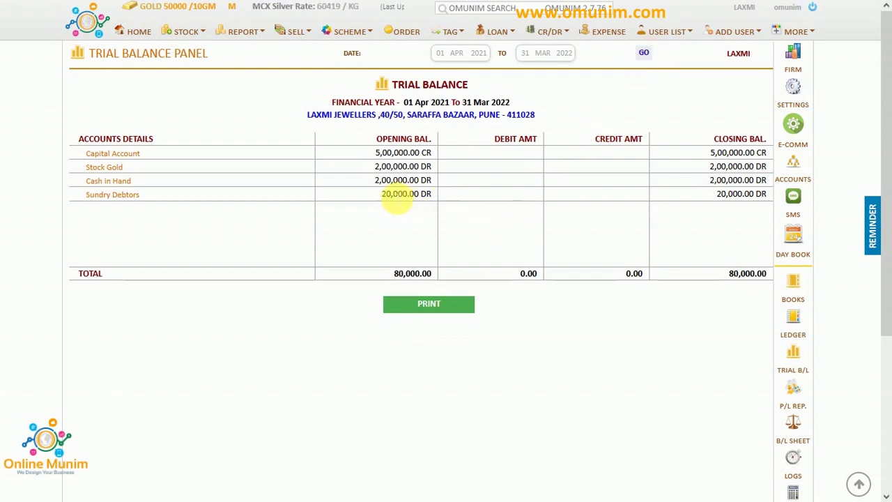
drag(381, 194, 417, 205)
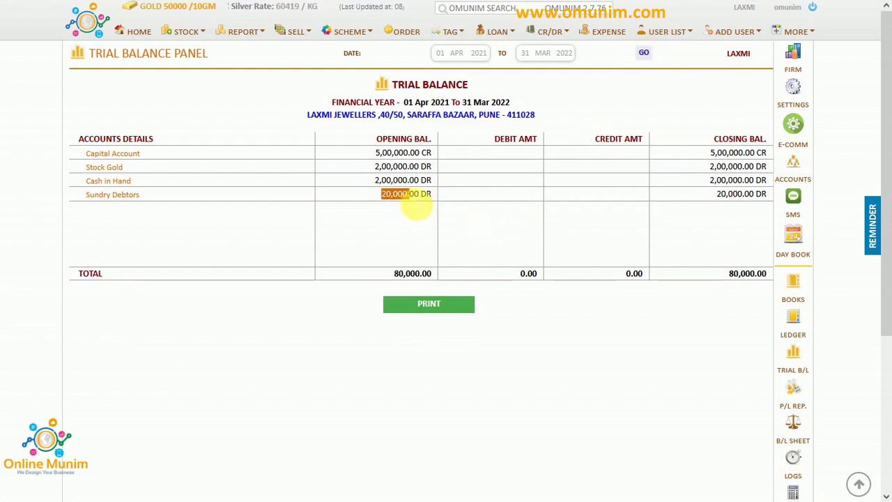
click(419, 240)
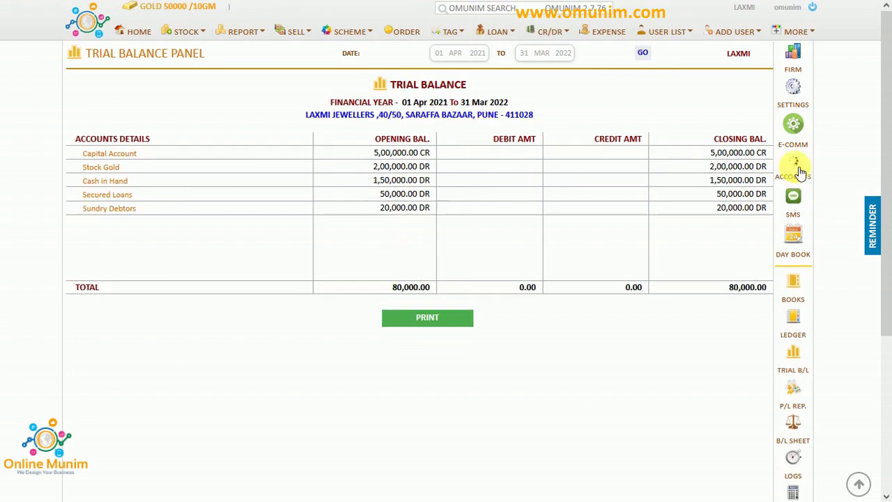
Open the Account Balance table and scroll to the Secured Loans row.
click(798, 171)
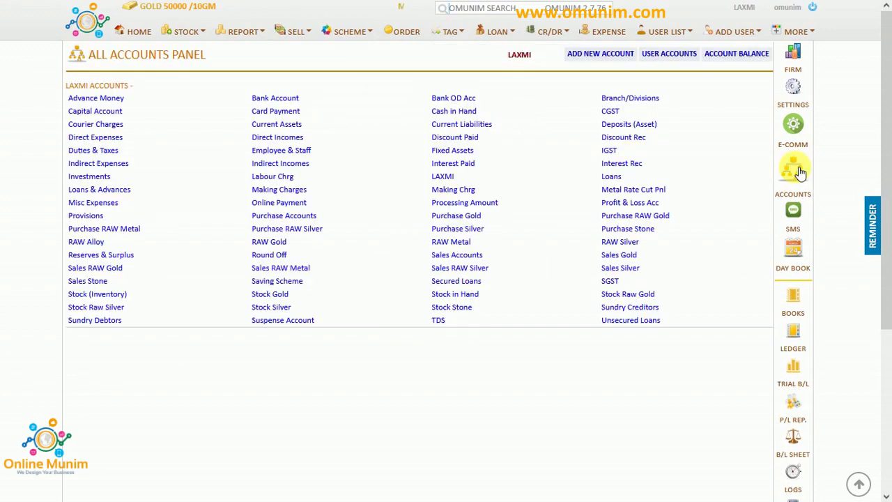
click(732, 60)
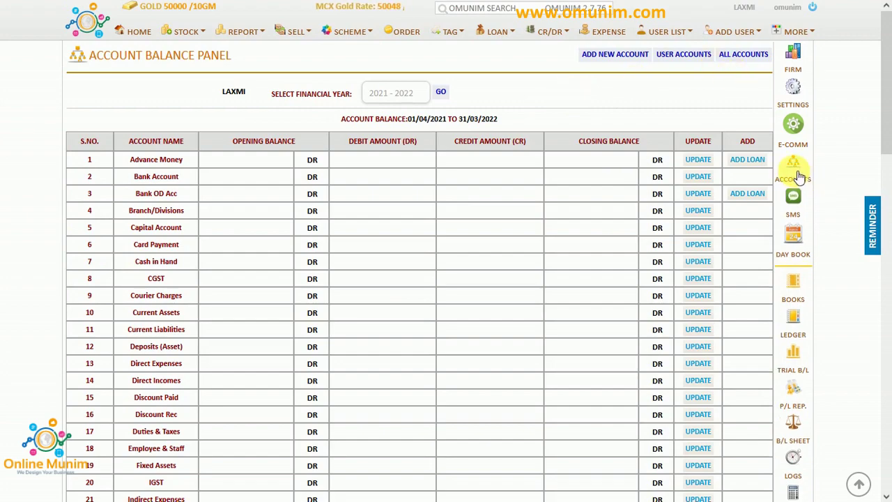
click(798, 174)
click(746, 59)
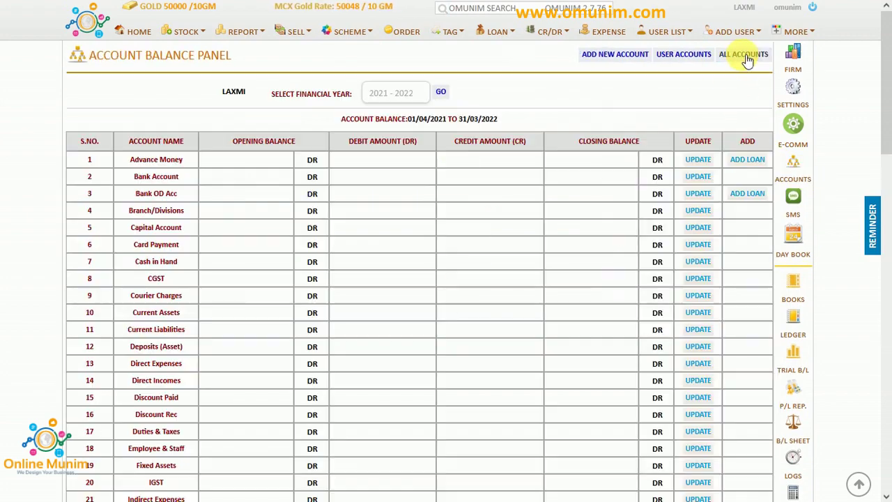
scroll(251, 343, down, 6)
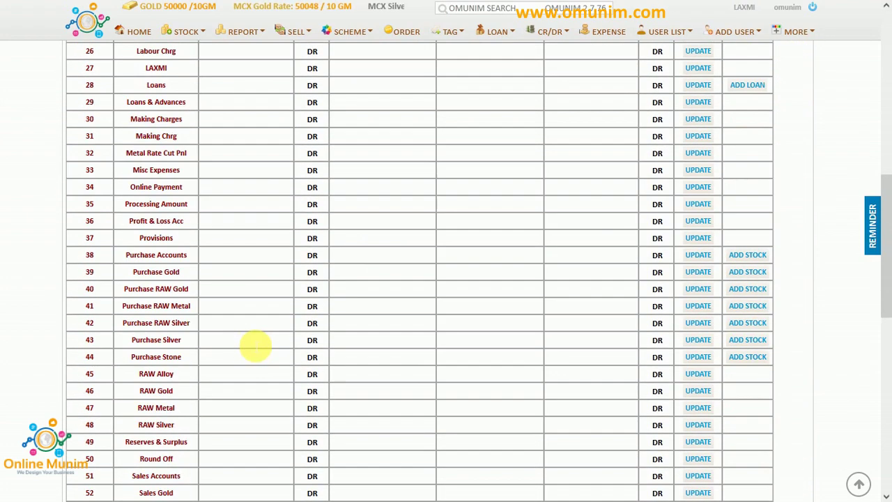
scroll(255, 345, down, 5)
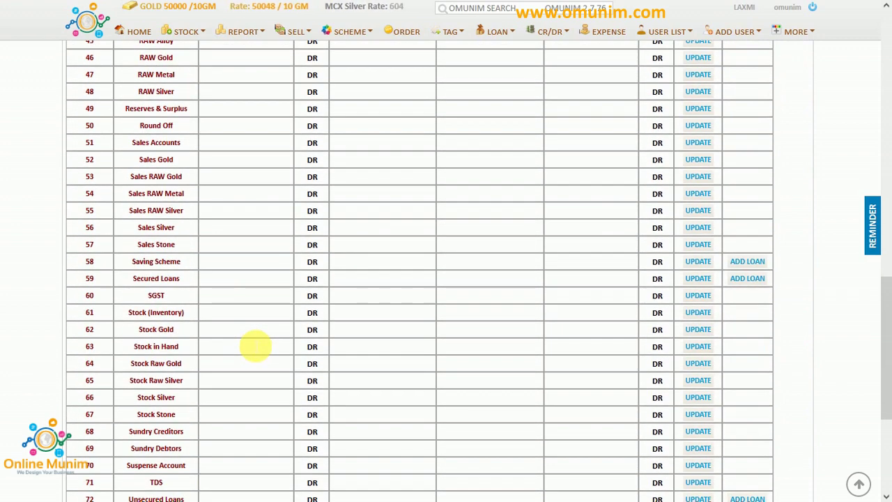
scroll(255, 346, down, 2)
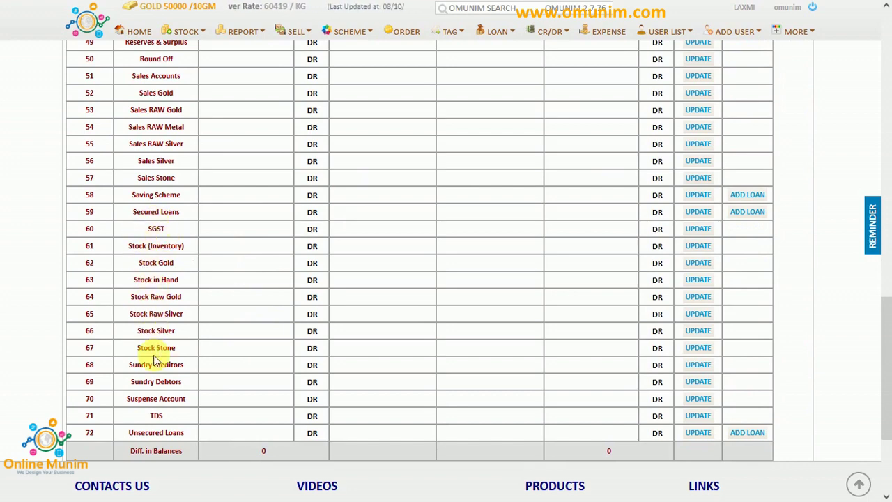
scroll(155, 378, up, 2)
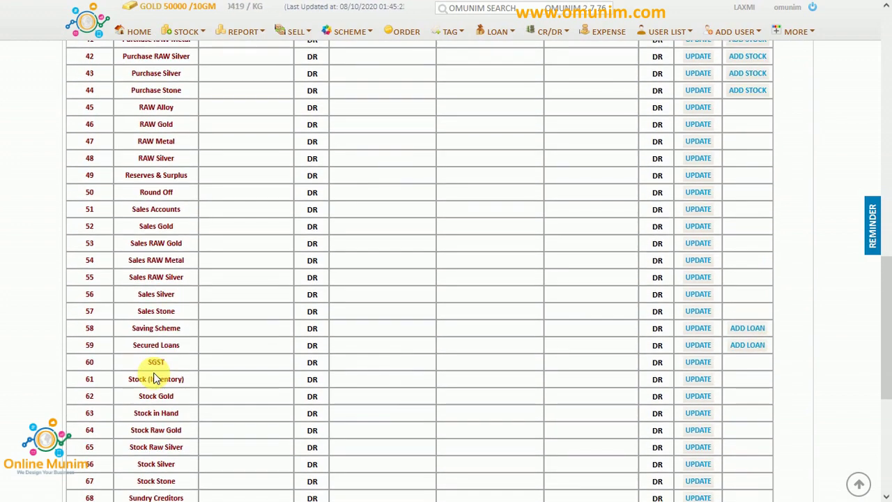
Save an 80000 opening balance for Secured Loans and check it in the trial balance.
click(238, 348)
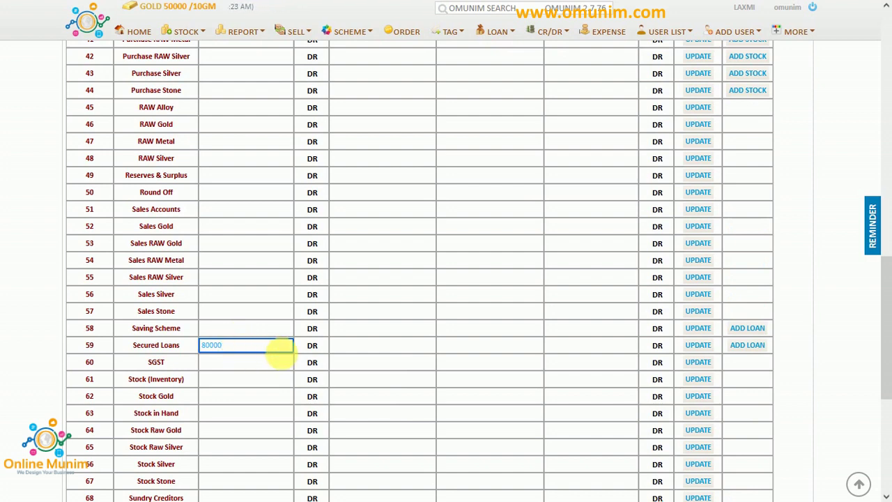
click(700, 345)
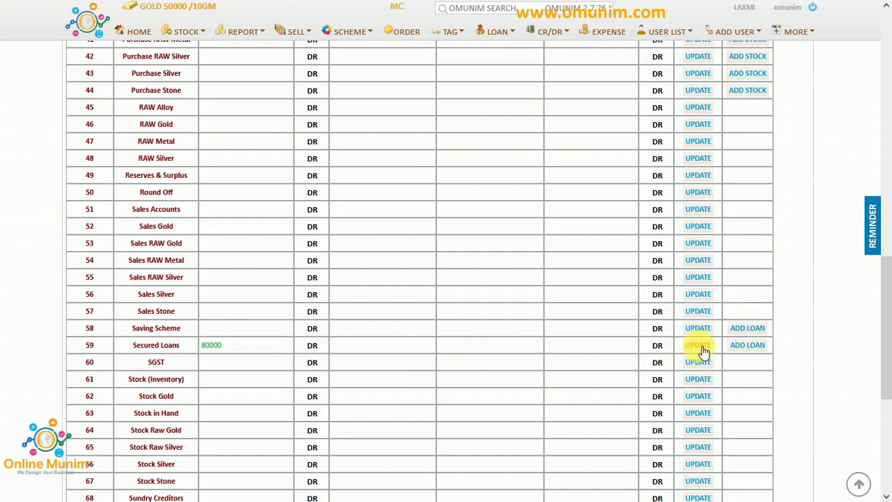
click(750, 345)
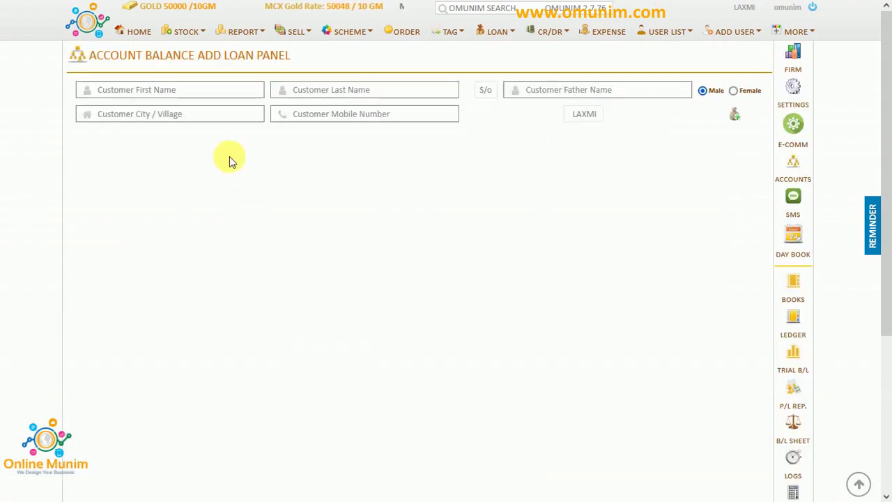
click(798, 359)
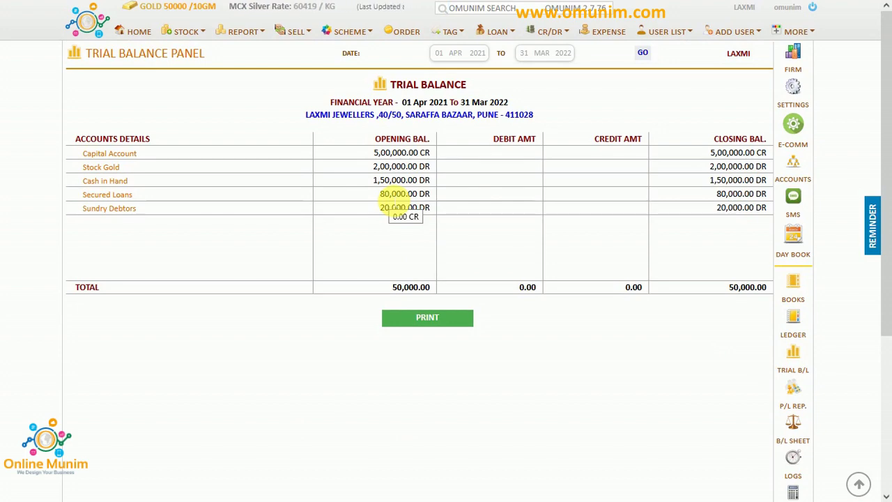
Review the trial balance's Secured Loans row at 80,000.00 DR, then open the Profit & Loss report.
mouse_move(235, 4)
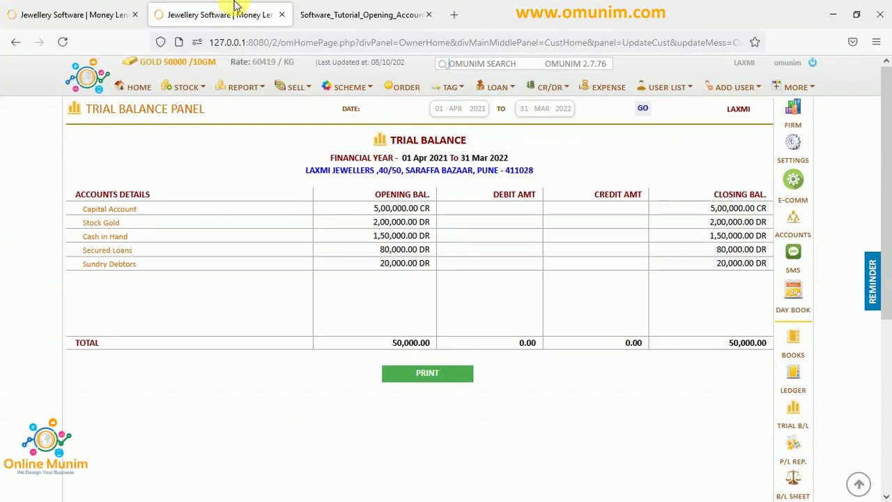
click(112, 12)
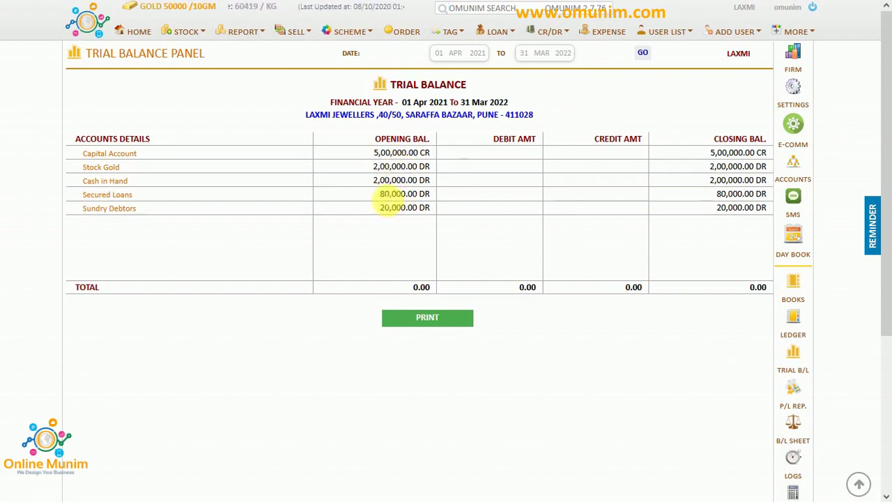
double_click(391, 195)
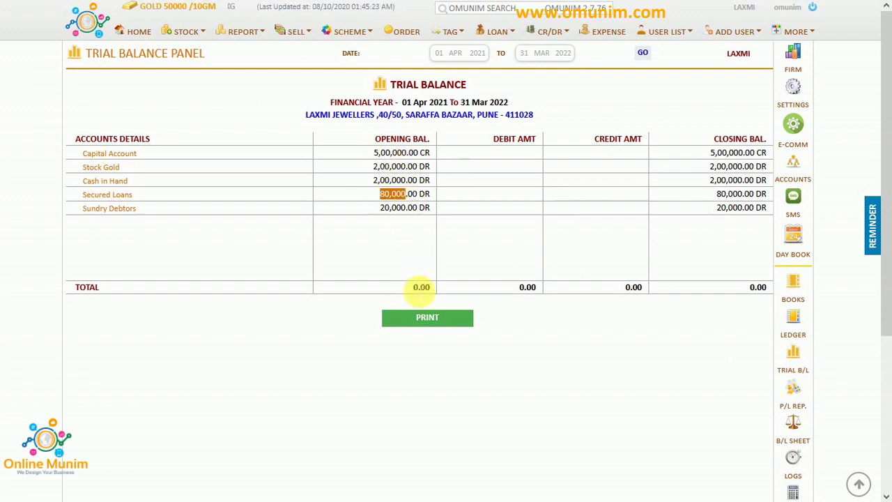
click(418, 288)
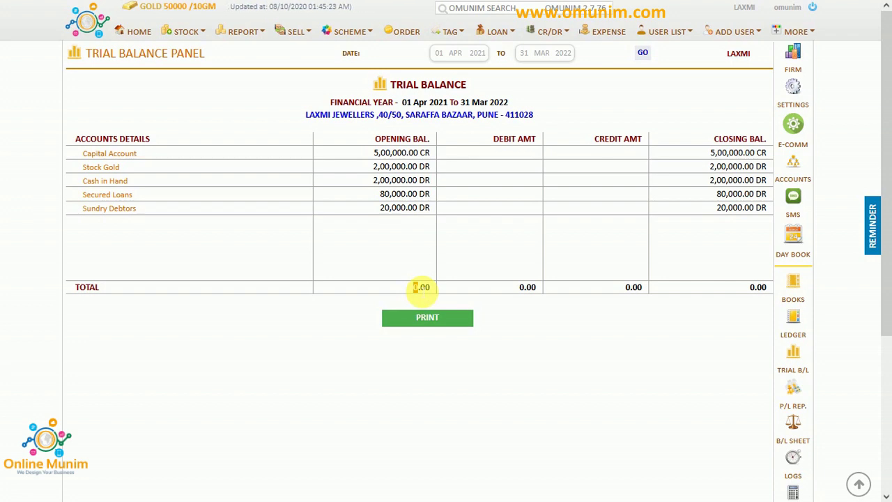
click(799, 405)
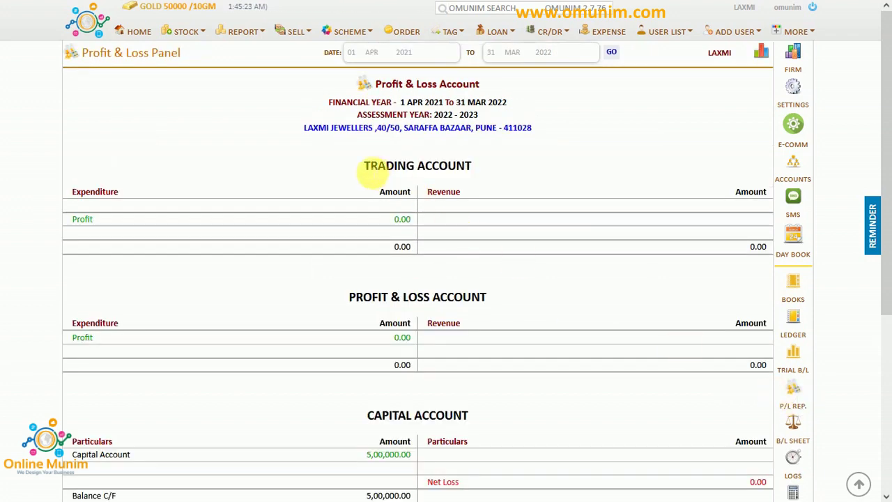
Look over the Trading Account showing 0.00 profit, then open Add Jewellery Wholesale Stock.
drag(365, 168, 473, 177)
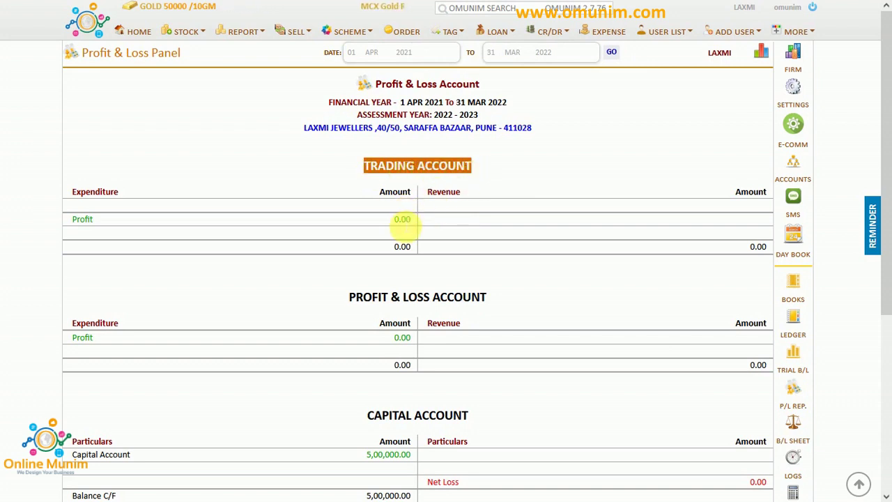
click(403, 209)
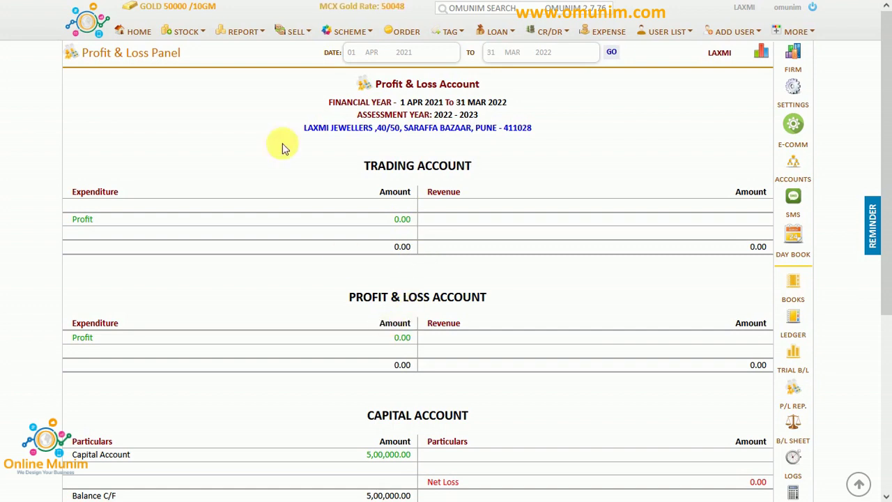
click(186, 35)
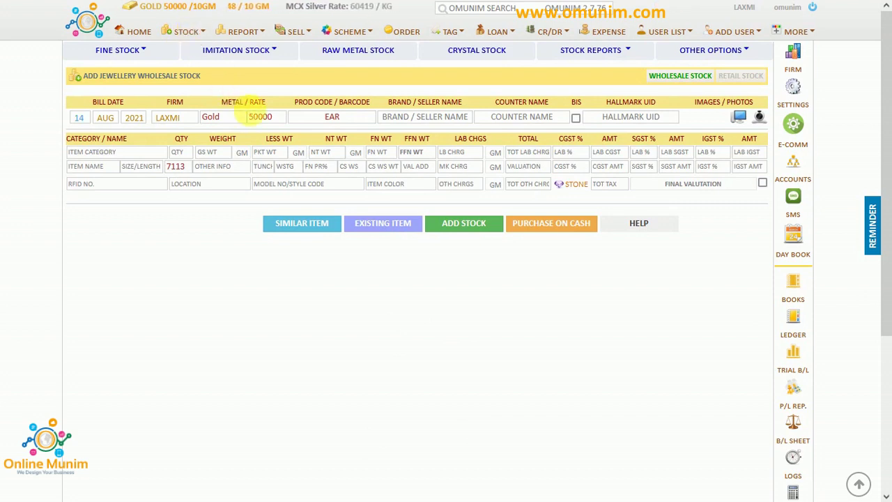
Enter 400 as the gold metal rate in the wholesale stock form.
click(314, 117)
click(270, 117)
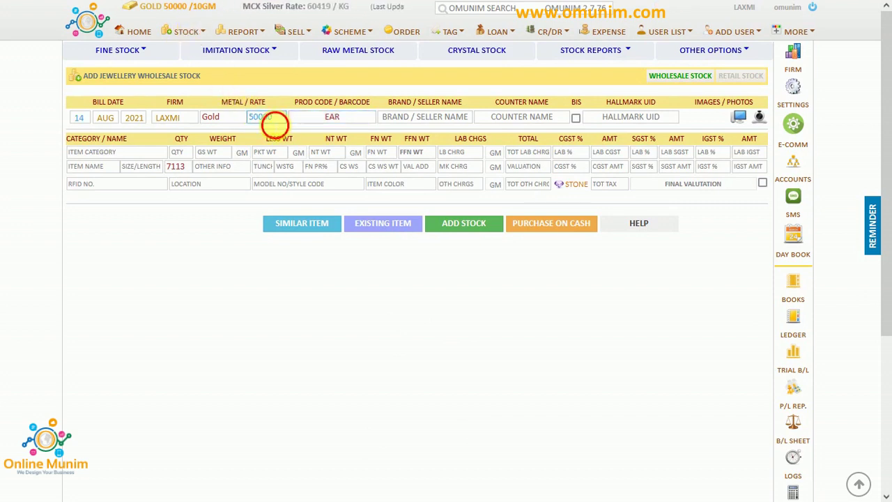
text(400)
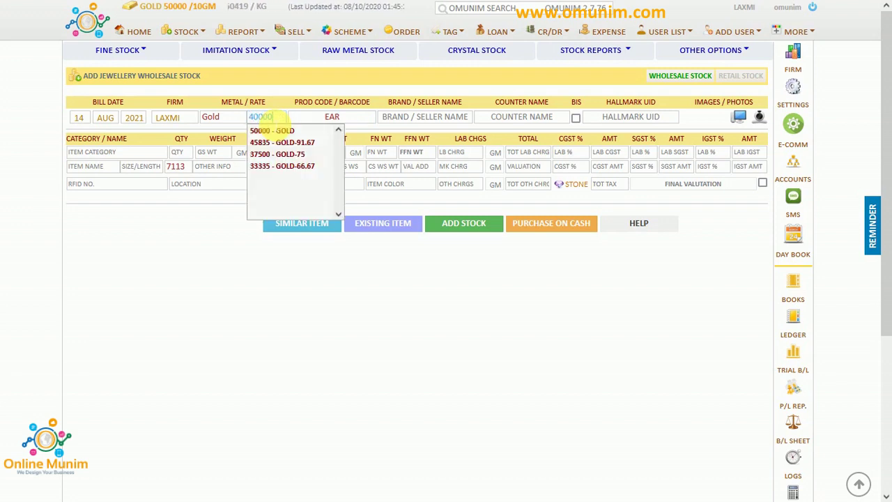
key(Tab)
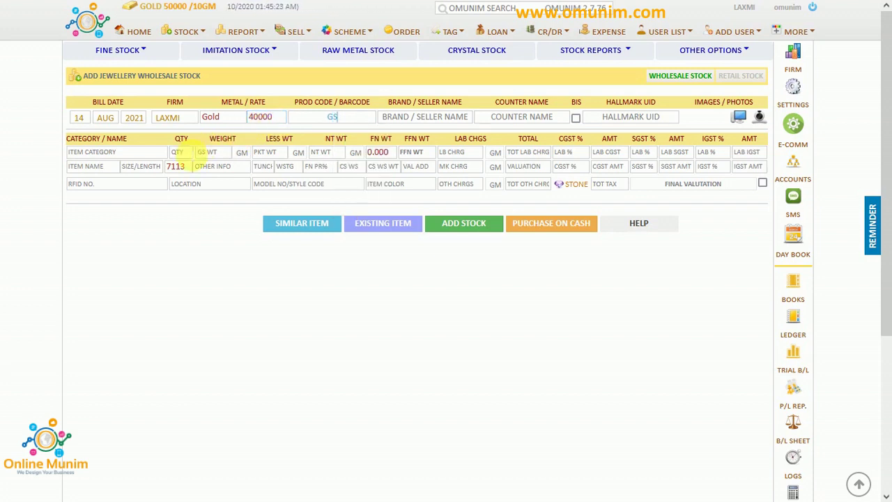
Enter item category GS, item name GS, weight 50 and purity 92.
click(160, 152)
text(GS)
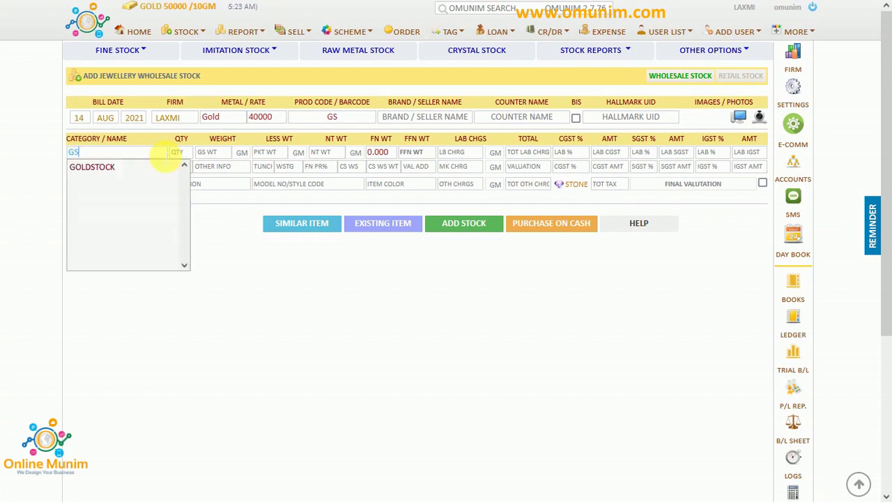
key(Tab)
text(GS)
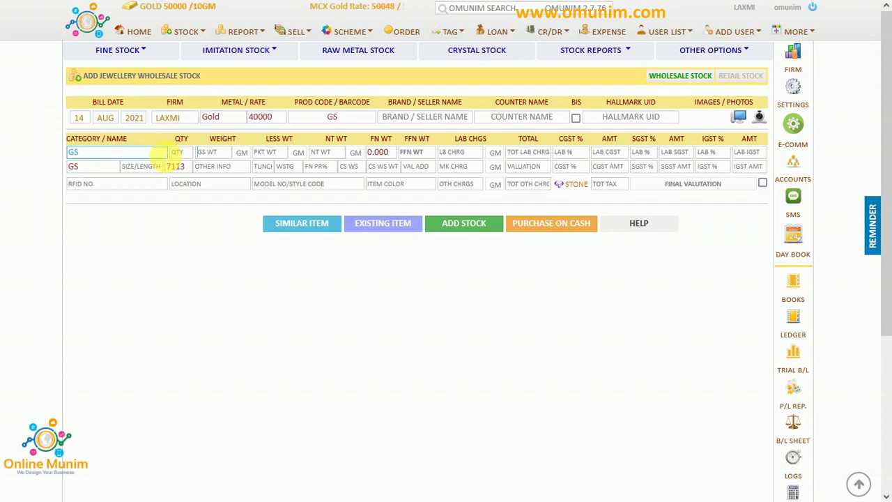
key(Tab)
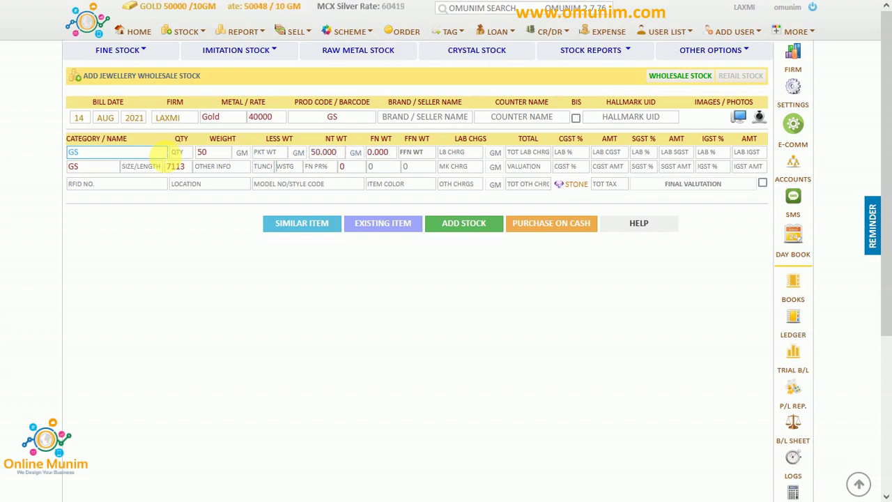
text(92)
key(Tab)
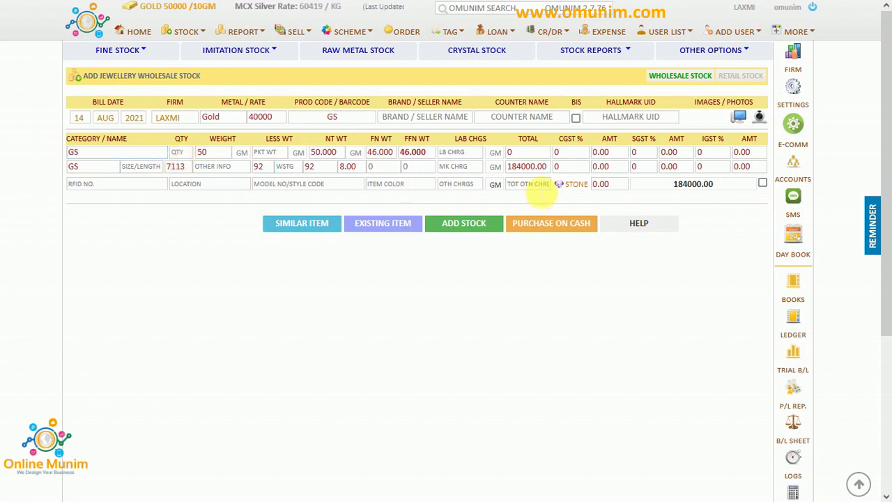
Set the valuation basis to GROSS WT so the item is valued at 2,00,000.
click(707, 184)
click(708, 184)
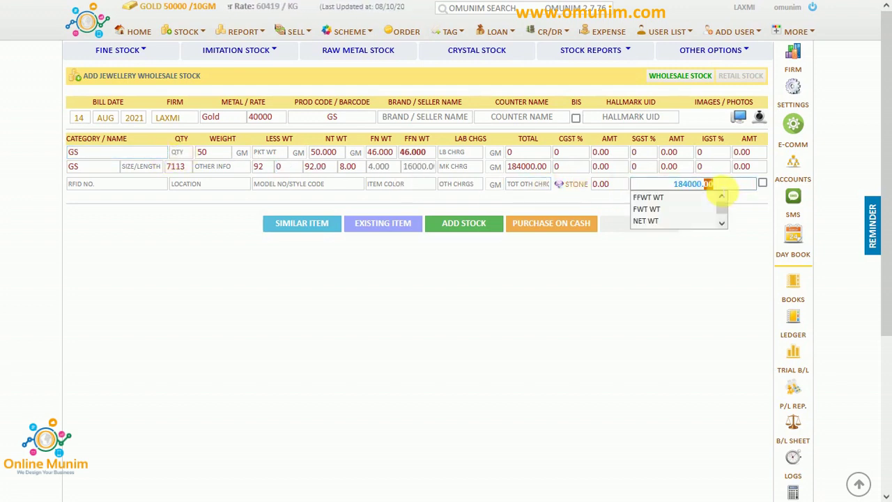
click(723, 223)
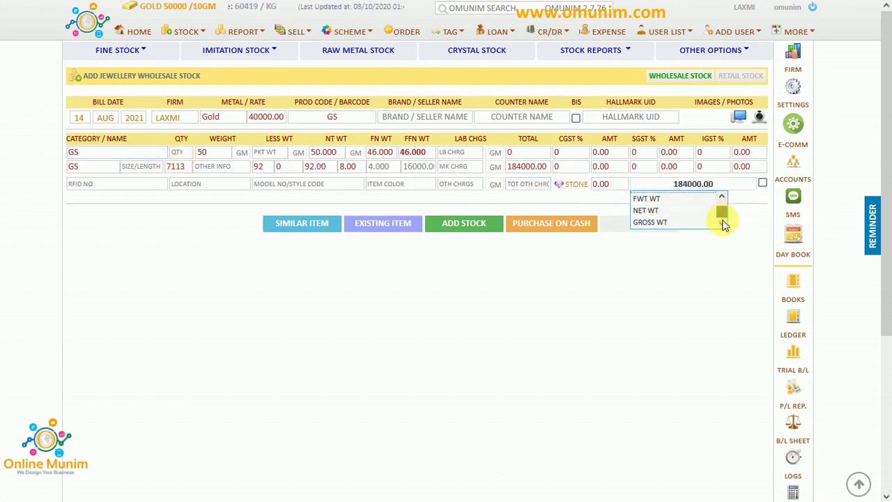
click(657, 223)
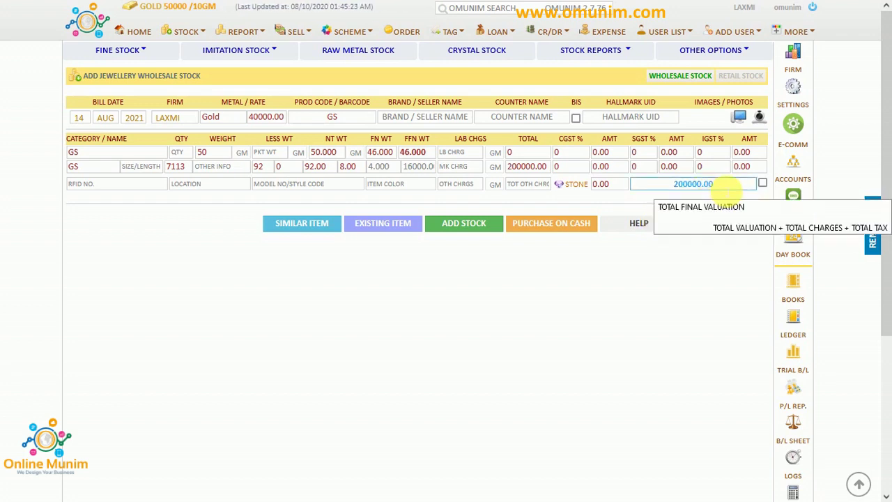
double_click(725, 188)
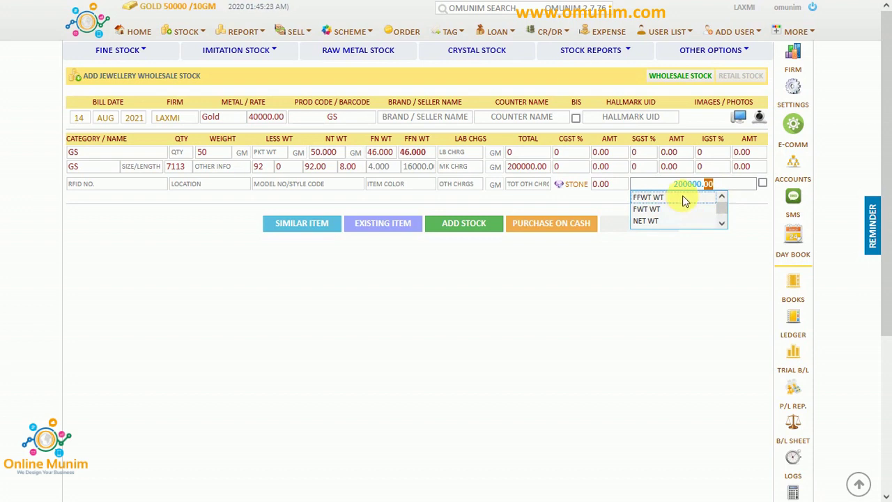
drag(725, 208, 725, 222)
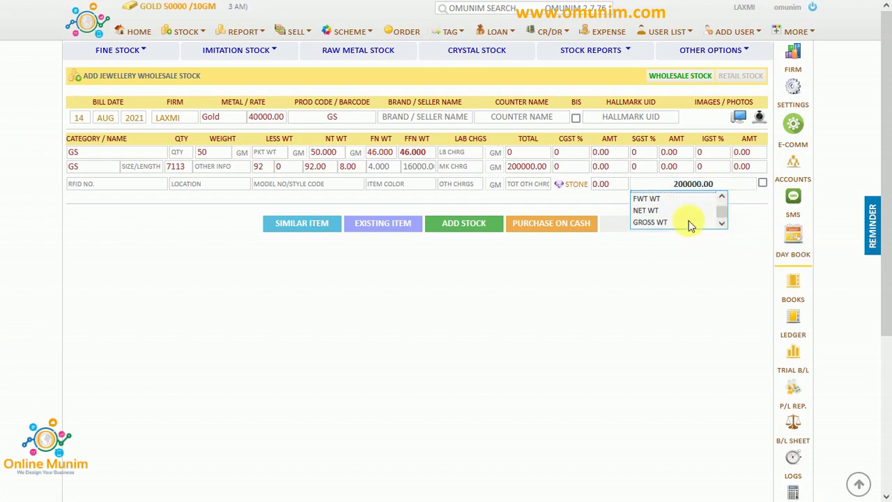
click(663, 227)
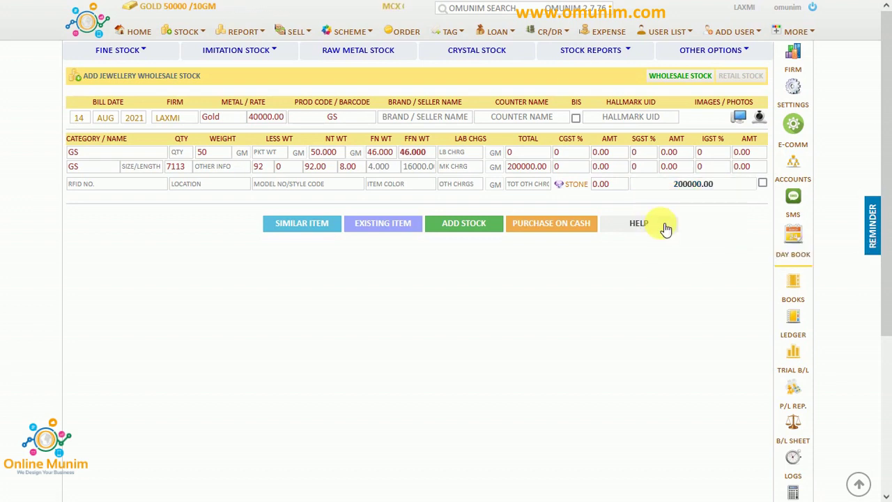
Add the GS gold item to stock, clear the added list, and open the Stock Panel.
click(458, 228)
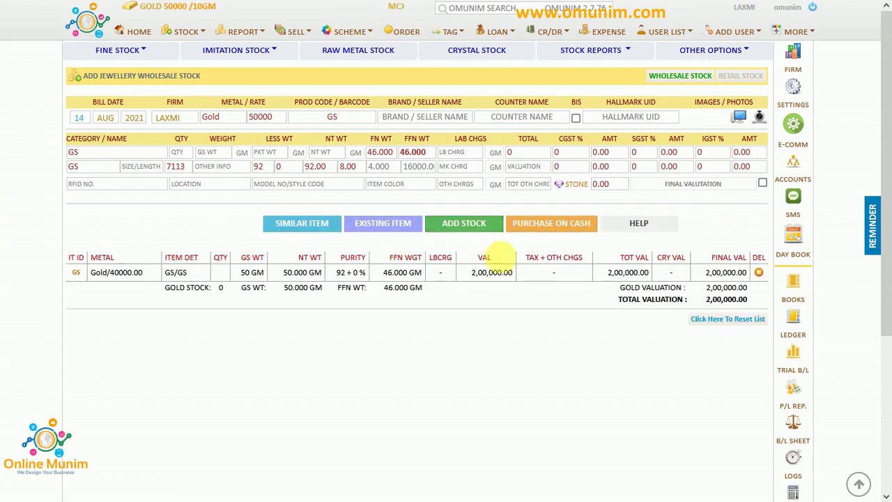
click(722, 319)
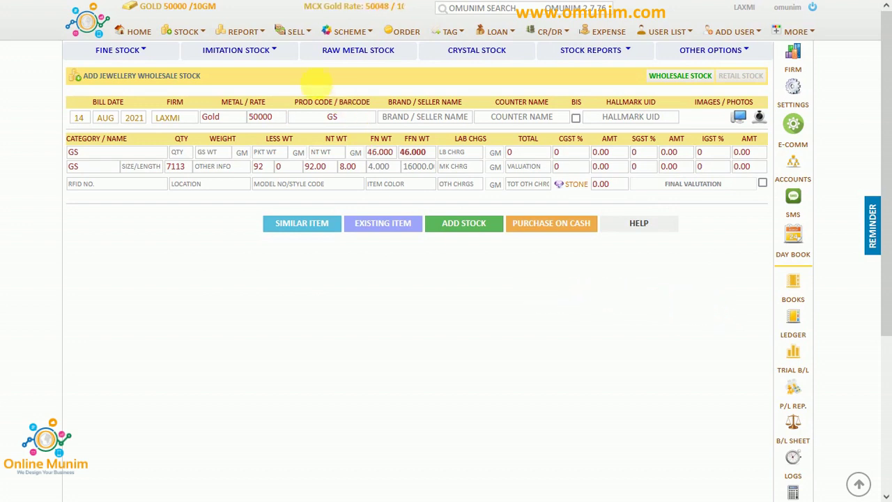
click(252, 34)
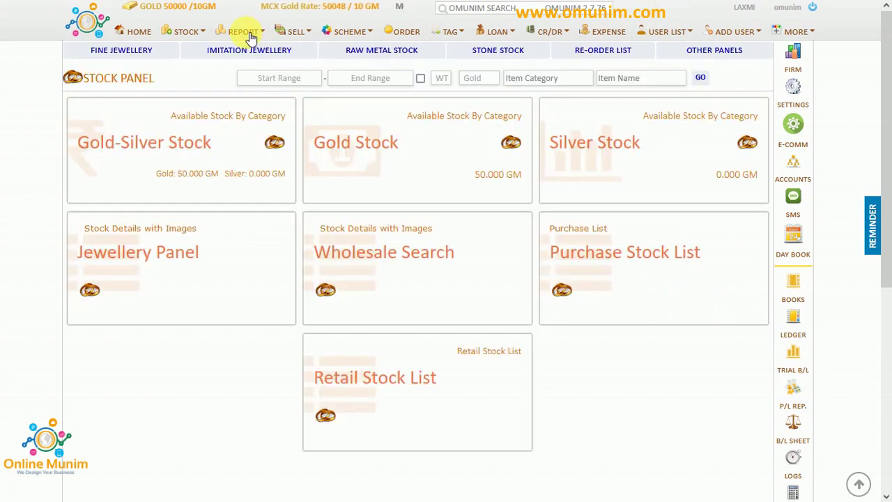
Check the 50 gm gold stock list and the Profit & Loss Closing Stock Gold of 2,00,000.00.
click(395, 150)
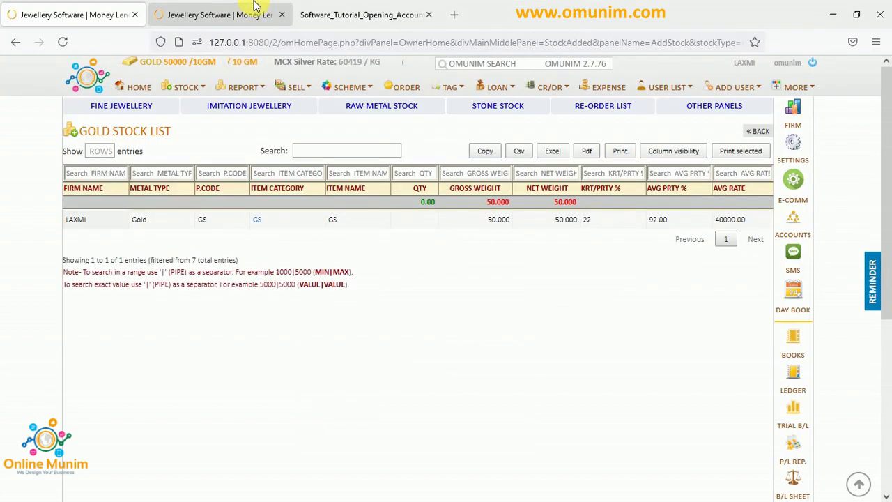
click(255, 14)
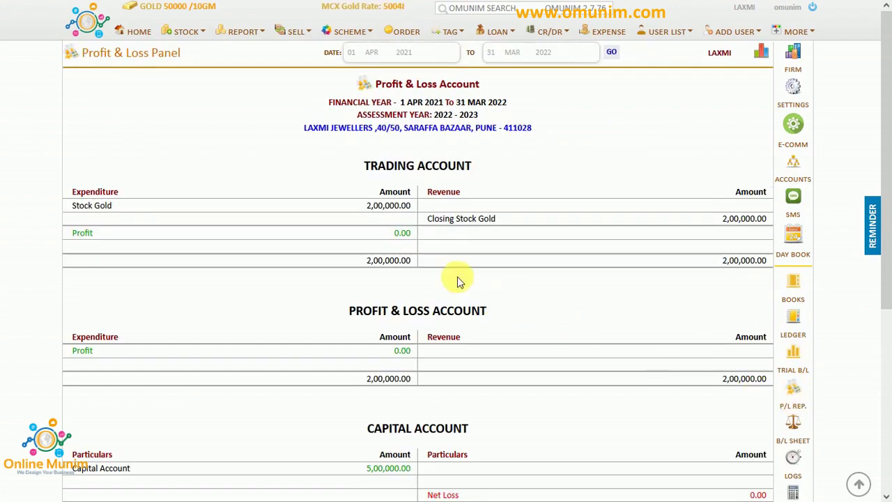
drag(368, 207, 502, 225)
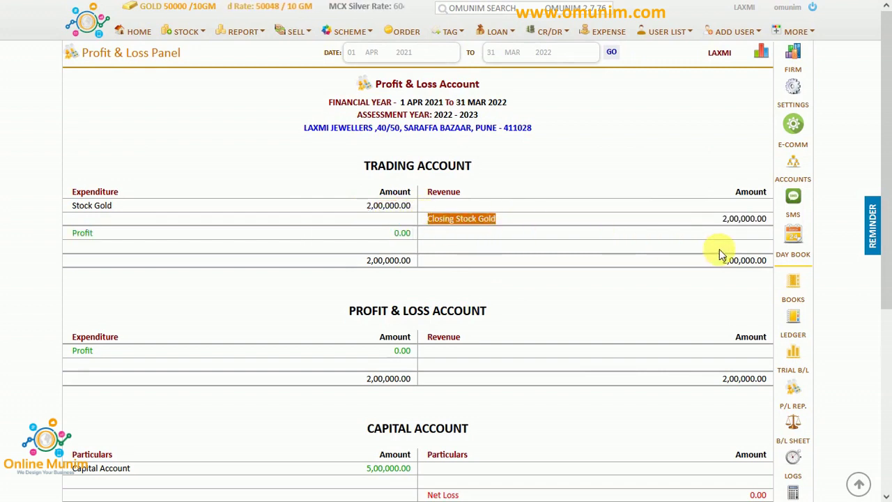
Open the home page in a new tab and switch to it.
mouse_move(338, 6)
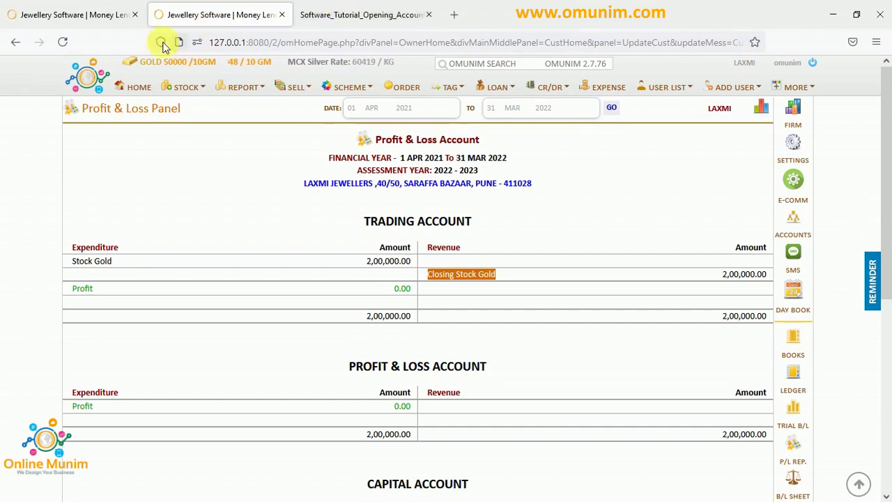
right_click(97, 76)
click(133, 87)
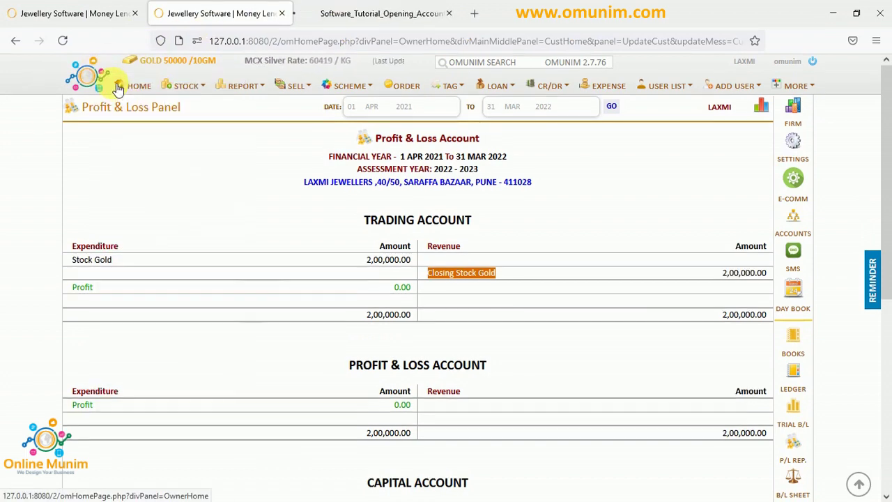
click(351, 8)
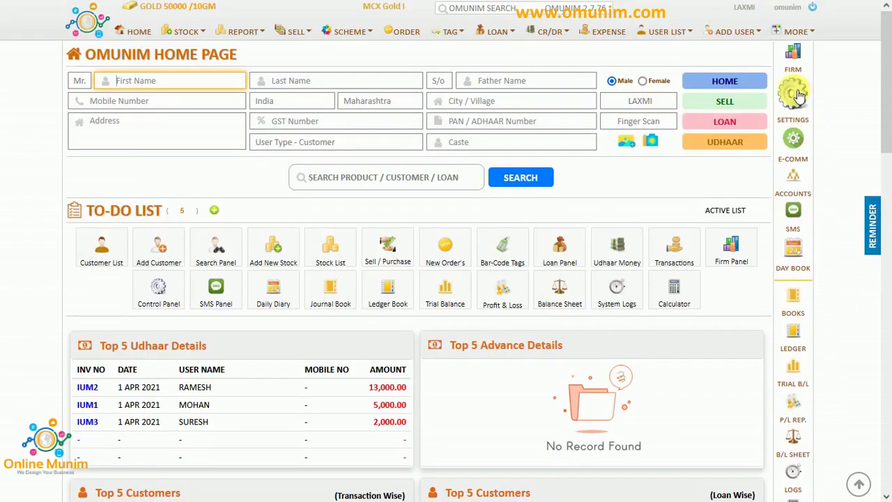
In Settings > Layout > Retail Options, find Sell Accounting Entry and Purchase Item Calculation set to gross weight.
click(795, 93)
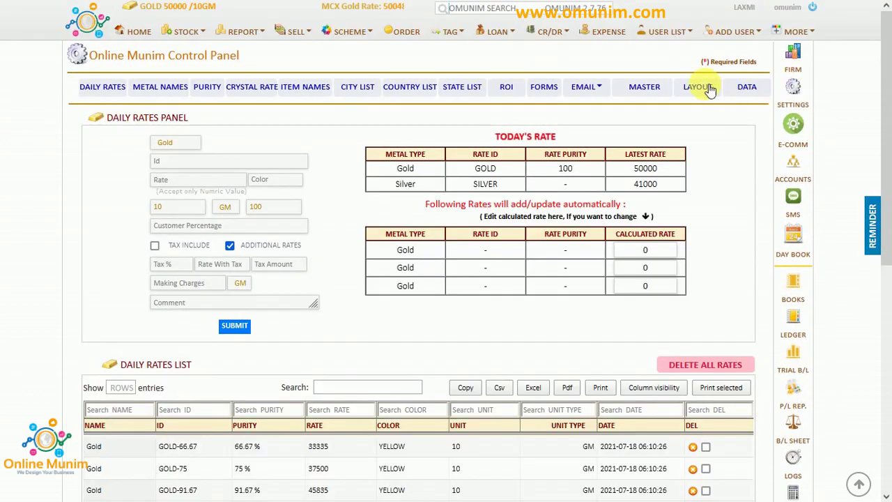
click(699, 86)
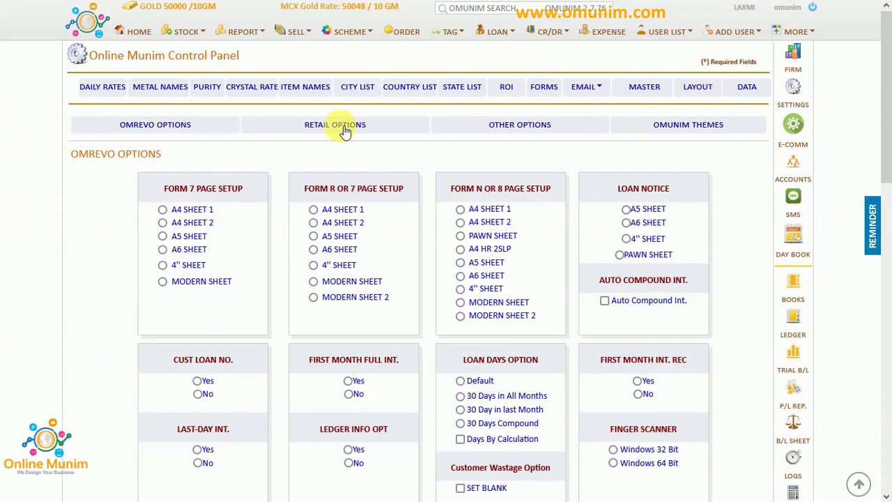
click(341, 127)
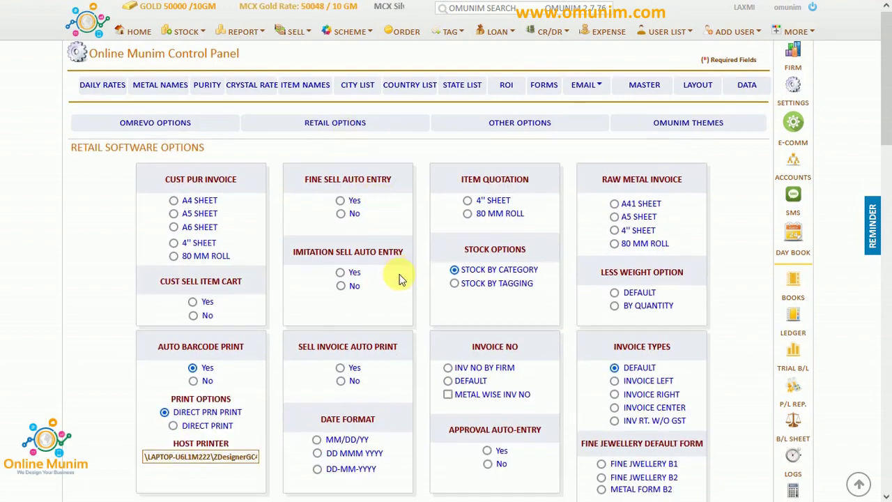
scroll(401, 279, down, 12)
scroll(401, 279, down, 5)
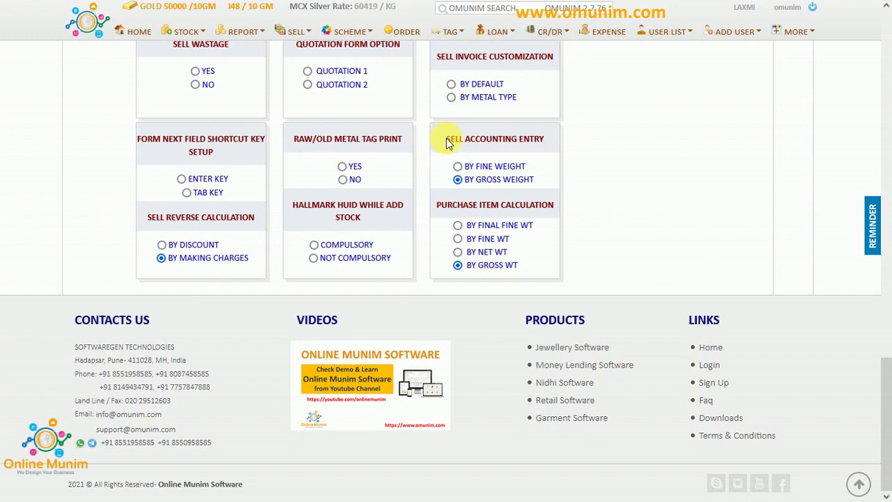
drag(447, 142, 545, 138)
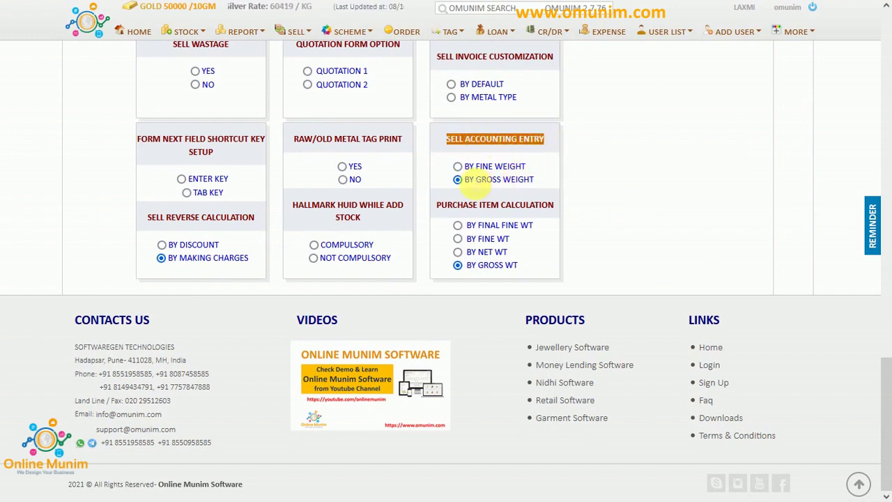
drag(466, 167, 528, 175)
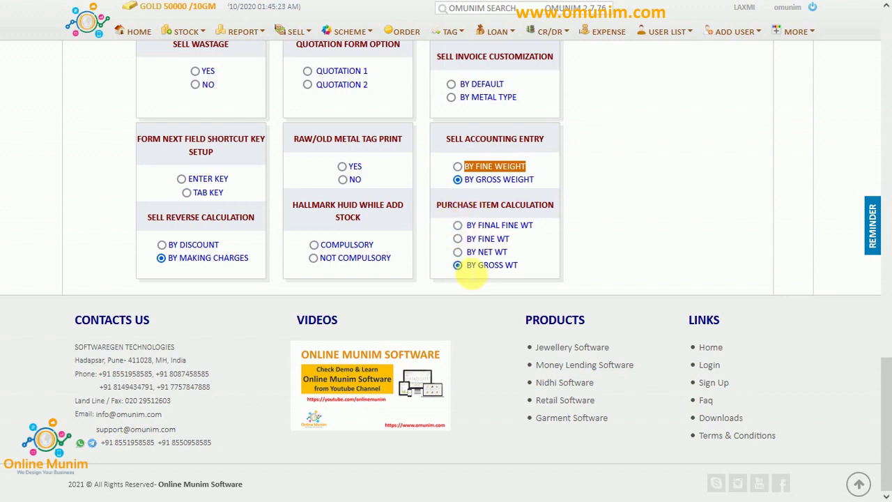
drag(466, 270, 511, 277)
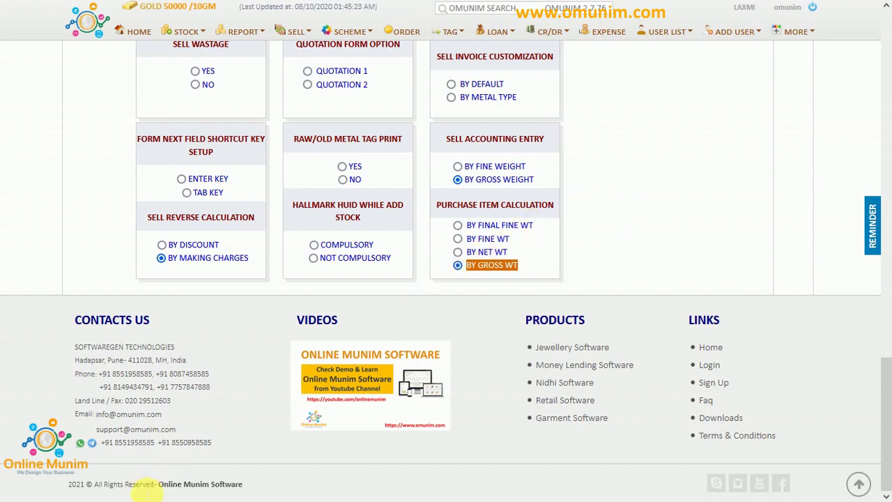
In Notepad, add the line '50 gM GOLD 4000 = 200000 = GROSS' below the loans entry.
key(alt+Tab)
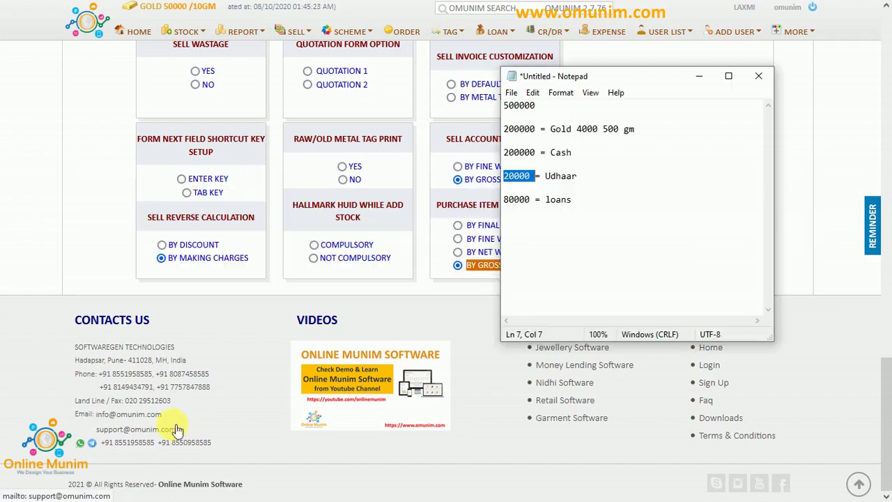
drag(593, 82, 660, 121)
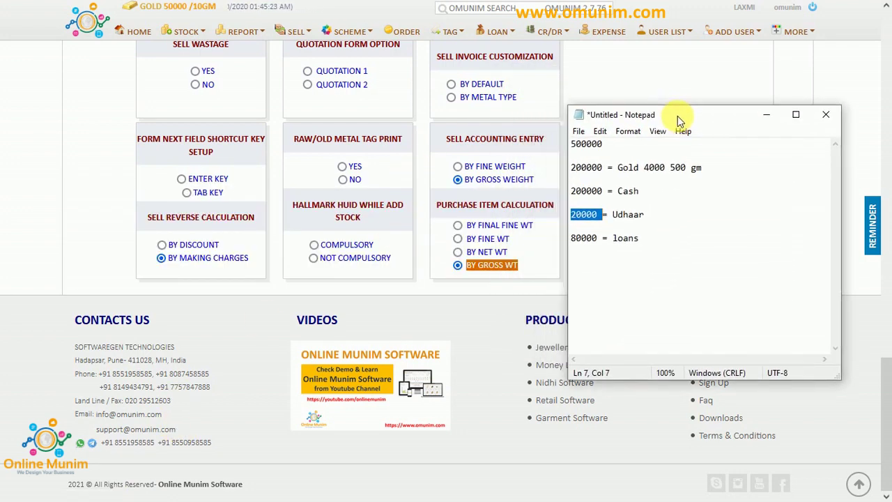
click(674, 243)
key(Return)
key(Return)
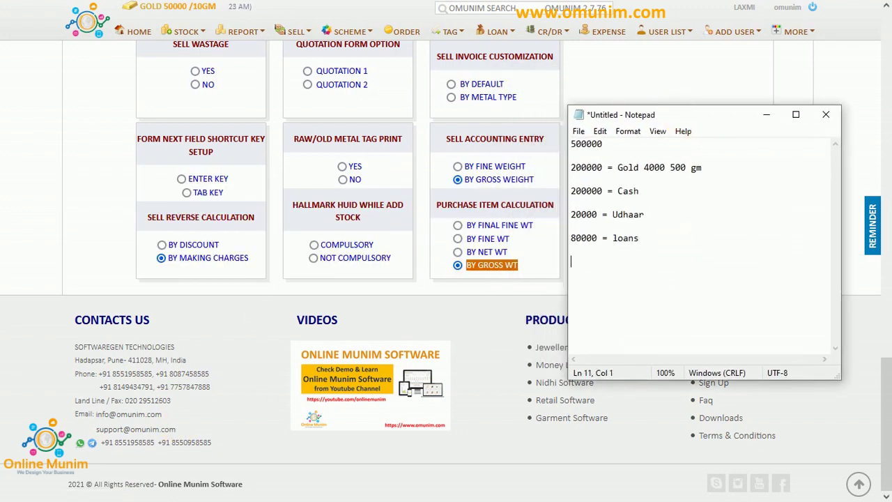
text(50 g<m)
key(BackSpace)
key(BackSpace)
text(M )
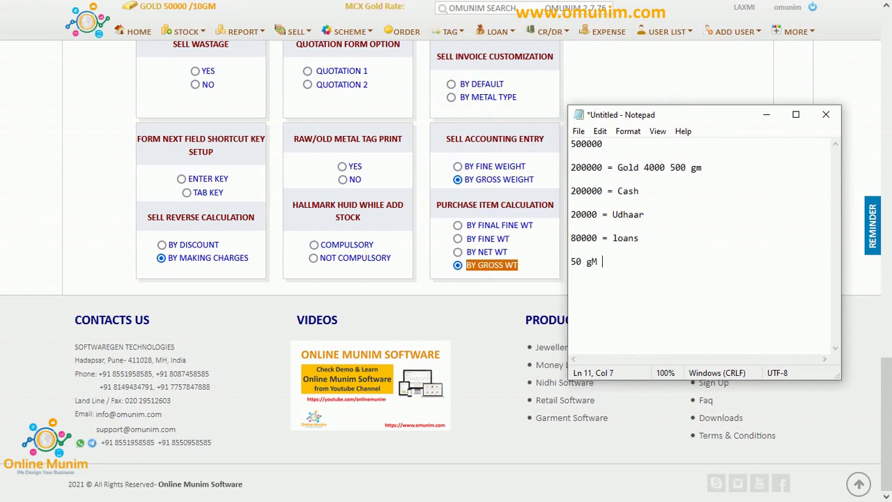
text(GOLD )
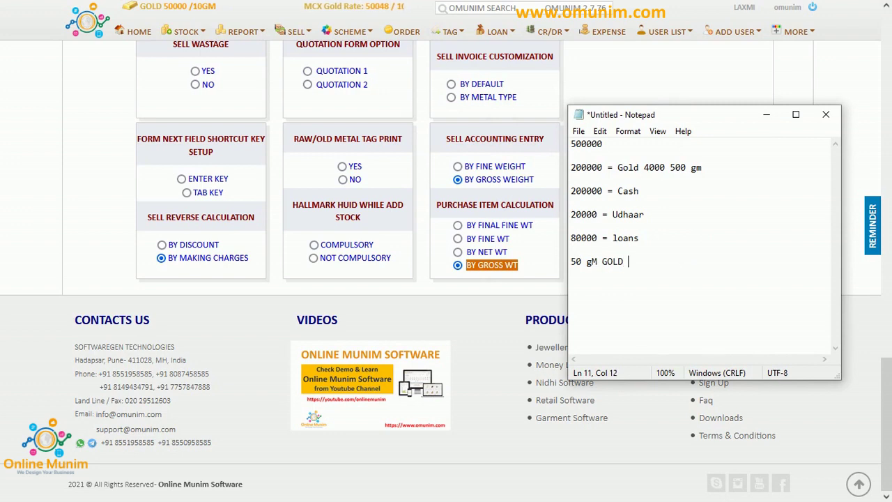
text(4000 )
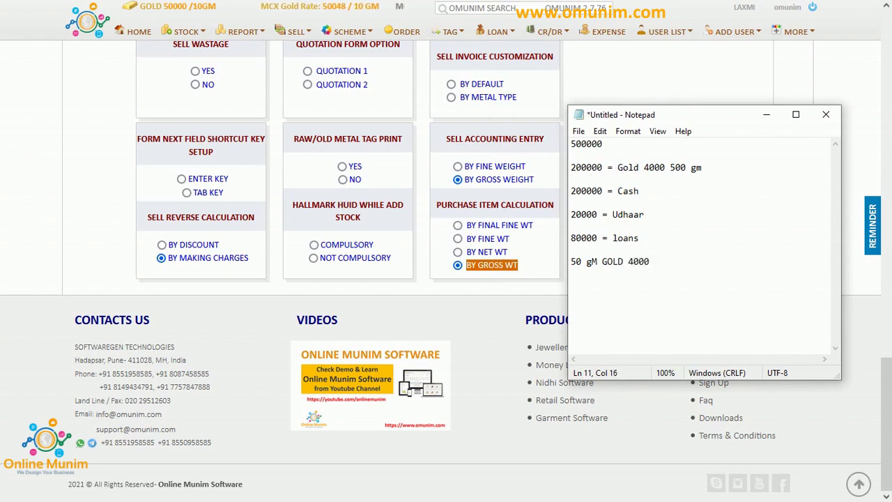
text(= )
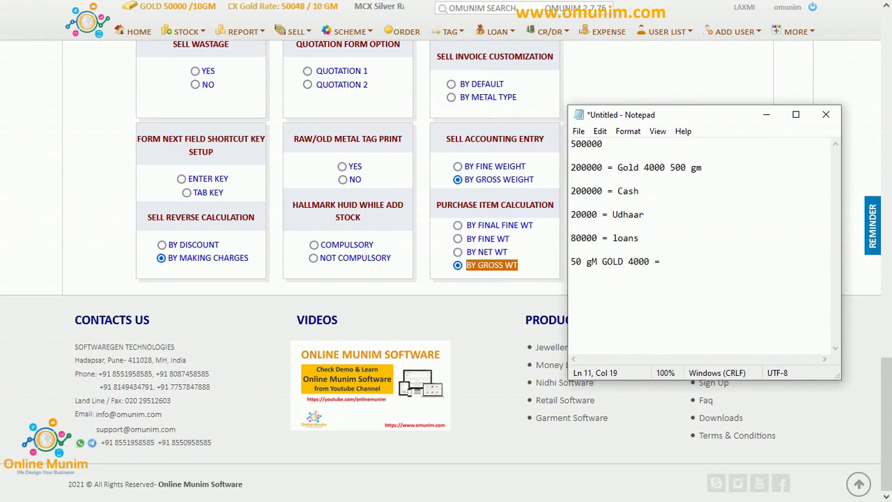
text(20000)
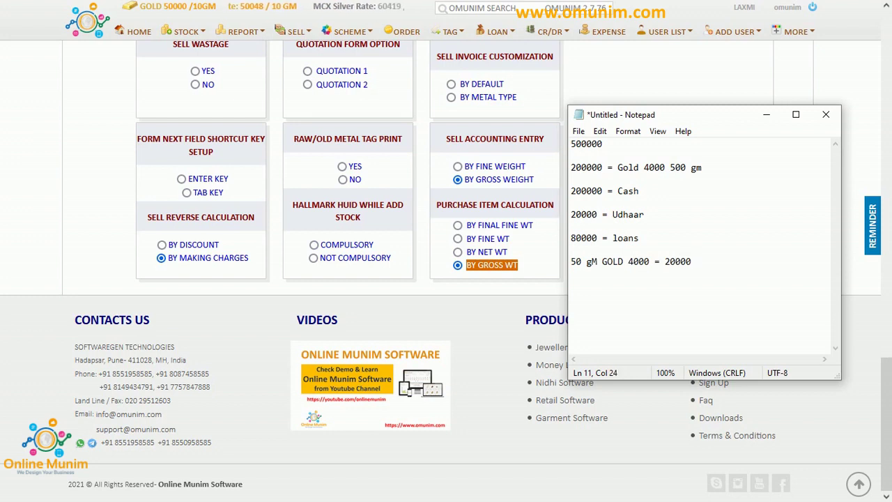
text(0 = )
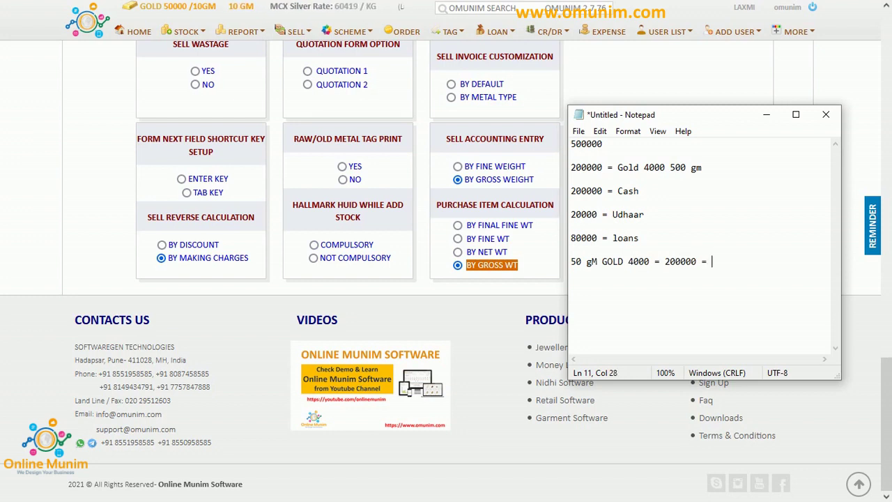
text(GROSS)
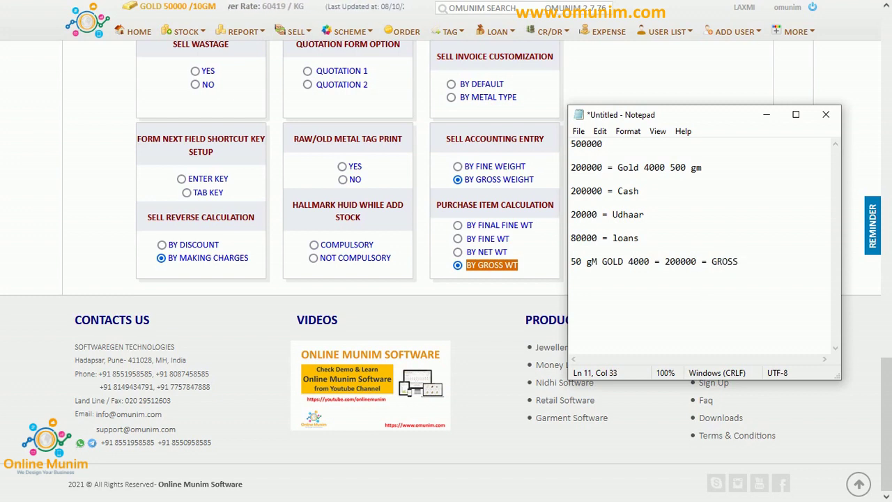
Add a second line '60 GM GOLD 4000 50 GM = 20000 = FINE WT'.
key(Return)
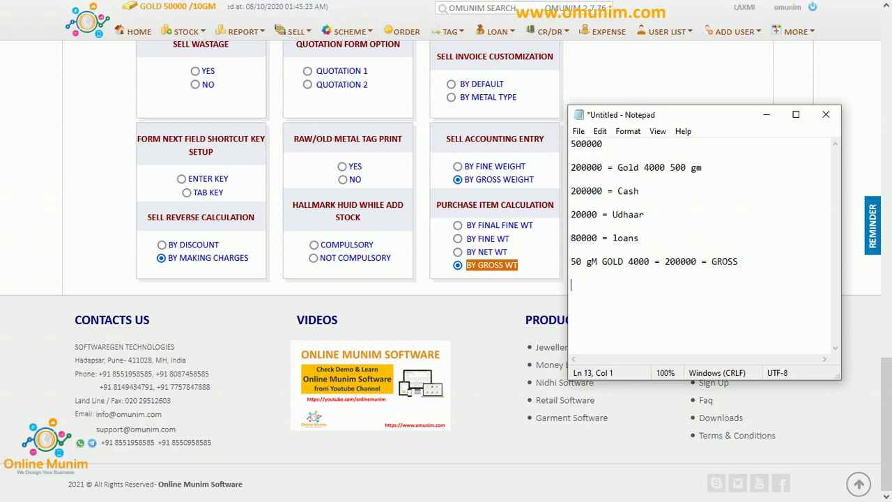
text(60 GM )
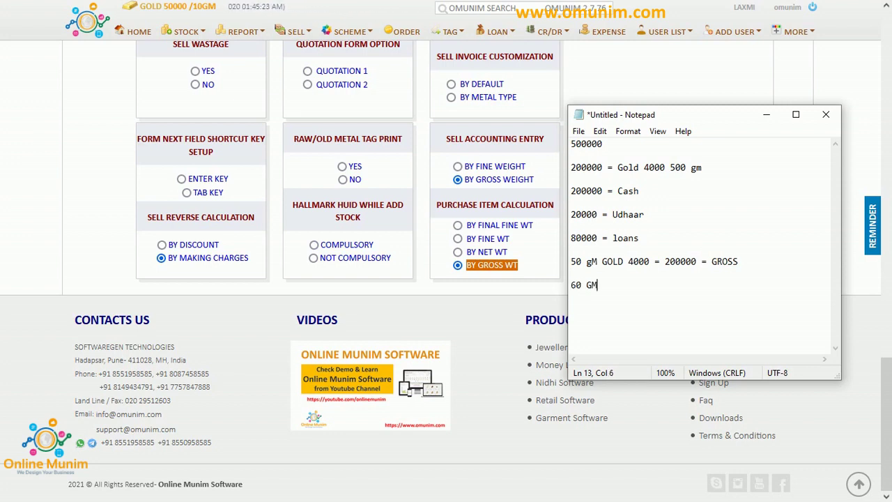
text(GOLD )
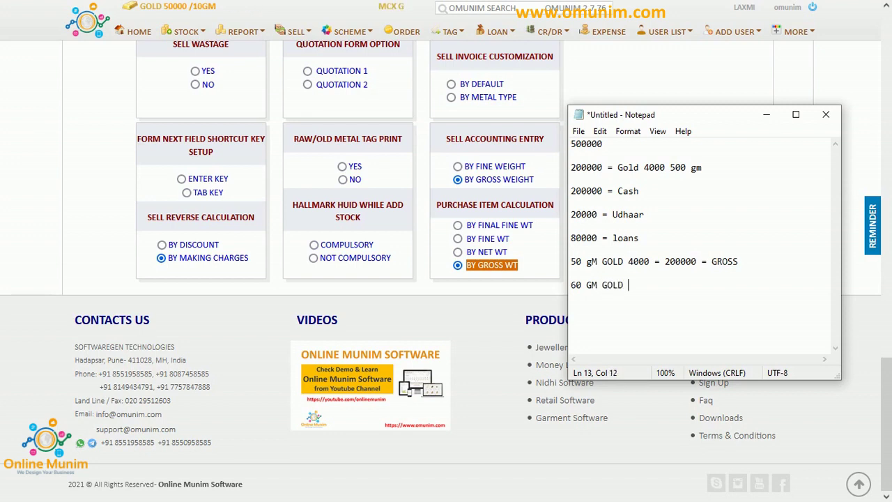
text(400)
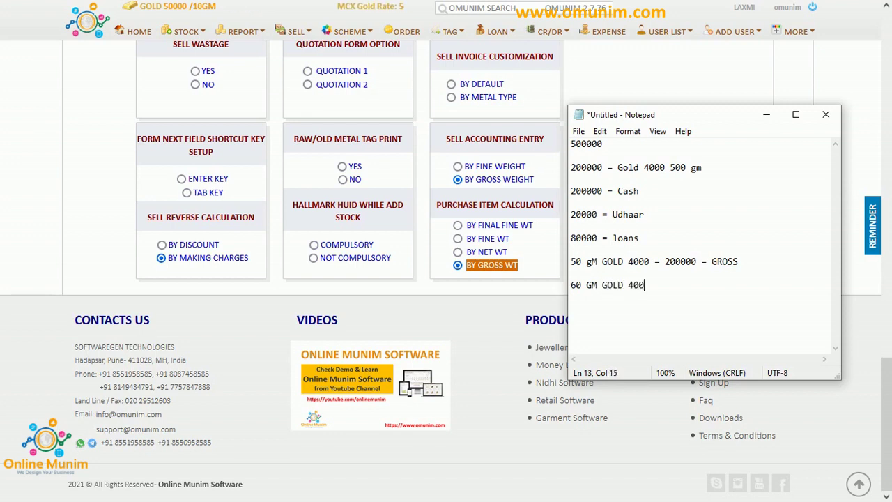
text(0)
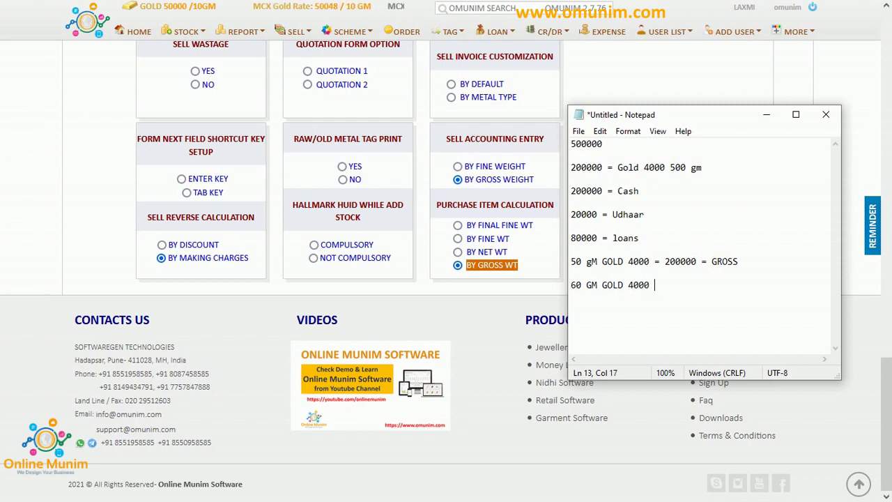
text( 50 GM)
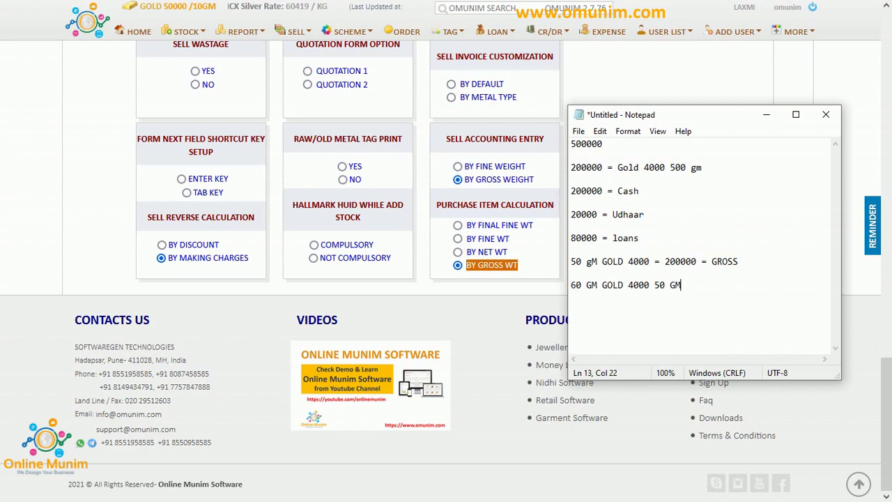
key(Left)
key(Left)
key(Left)
key(Left)
key(Left)
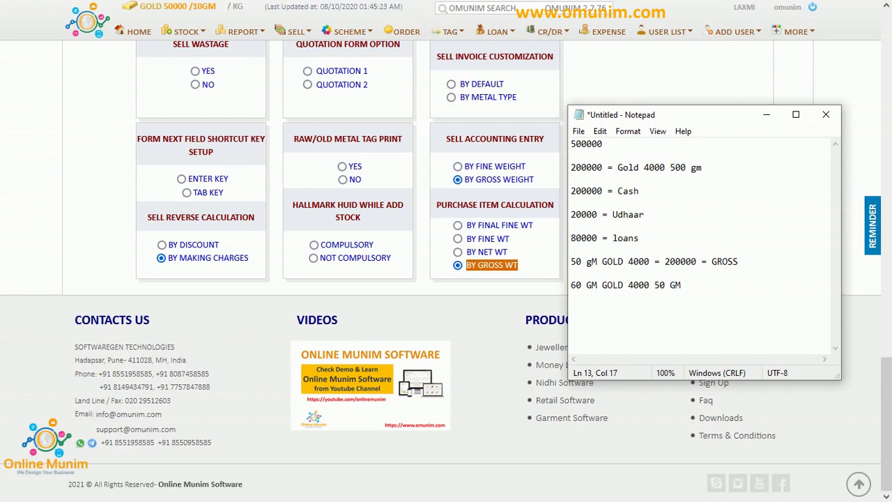
key(Right)
key(Right)
key(Right)
key(Right)
key(Right)
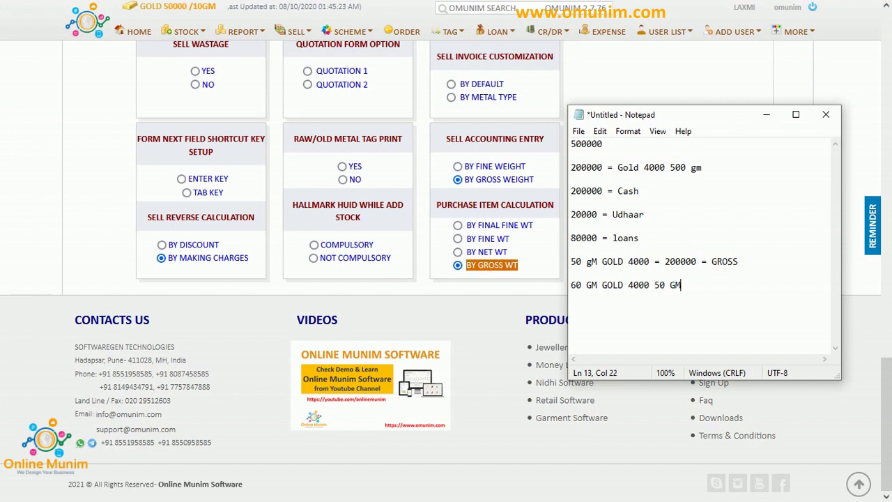
text(= )
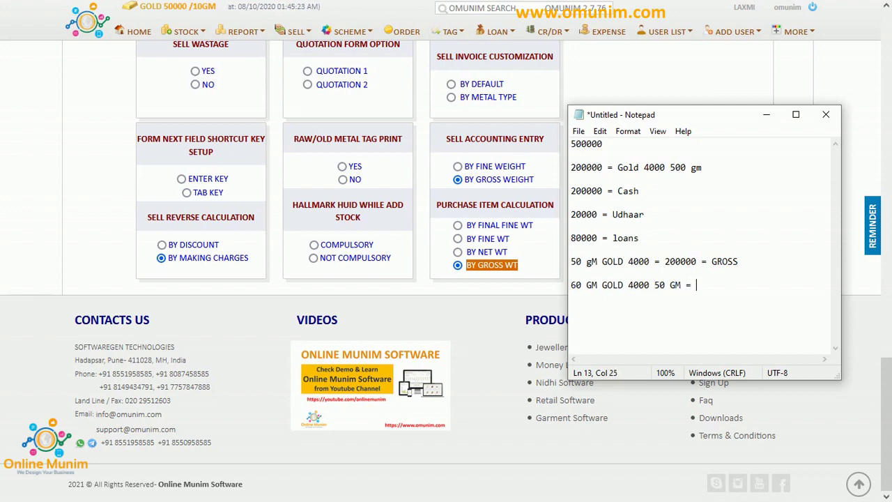
text(20000 =)
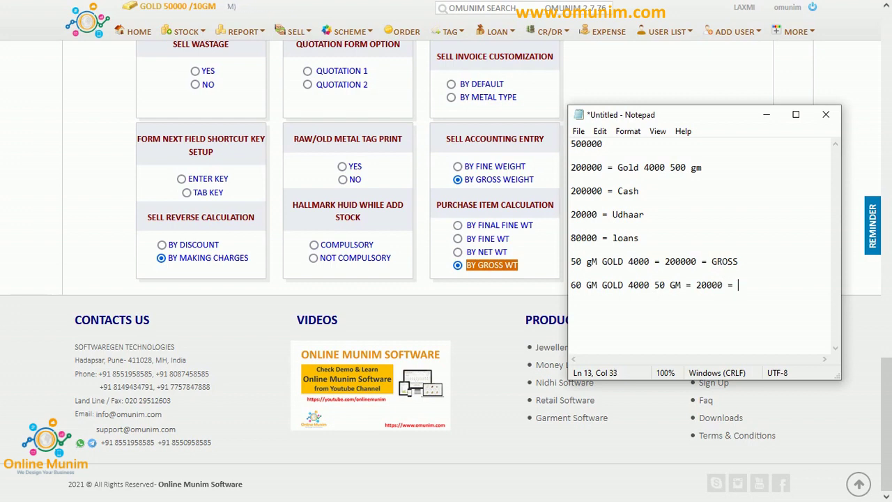
text( FINE WT)
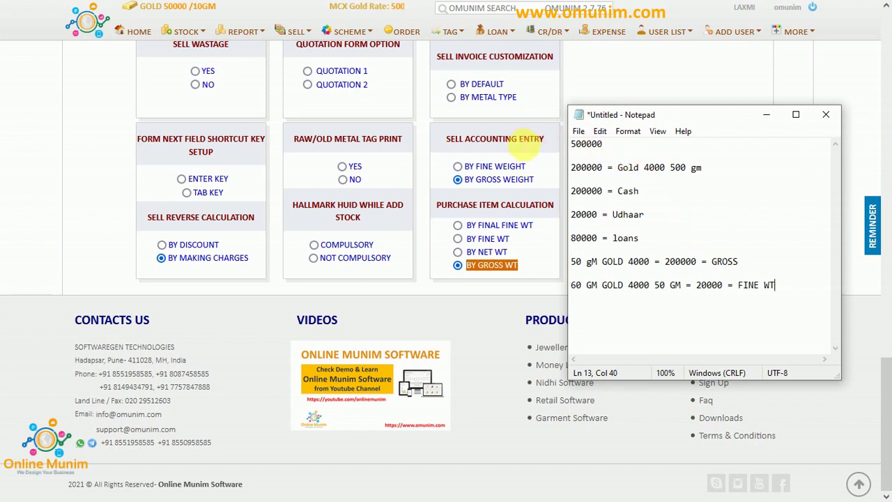
Point out ACCOUNTING, the FINE weight options and the GROSS sell option in Settings.
click(523, 139)
double_click(499, 138)
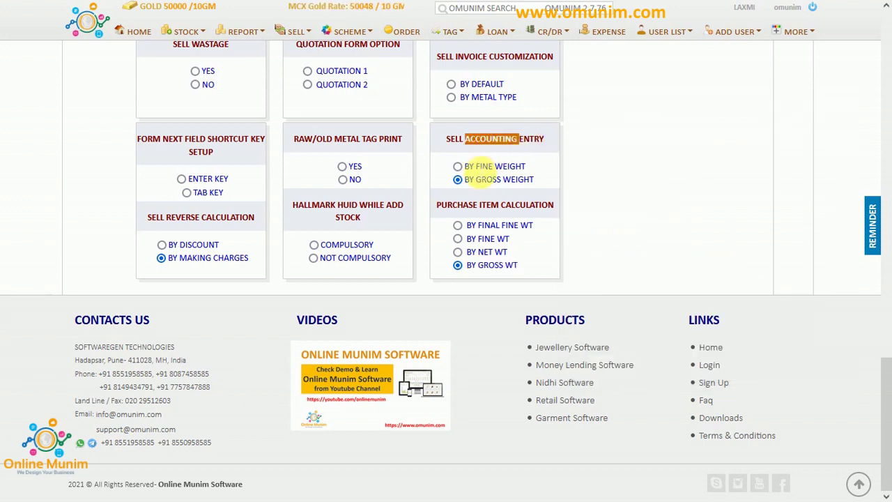
double_click(486, 166)
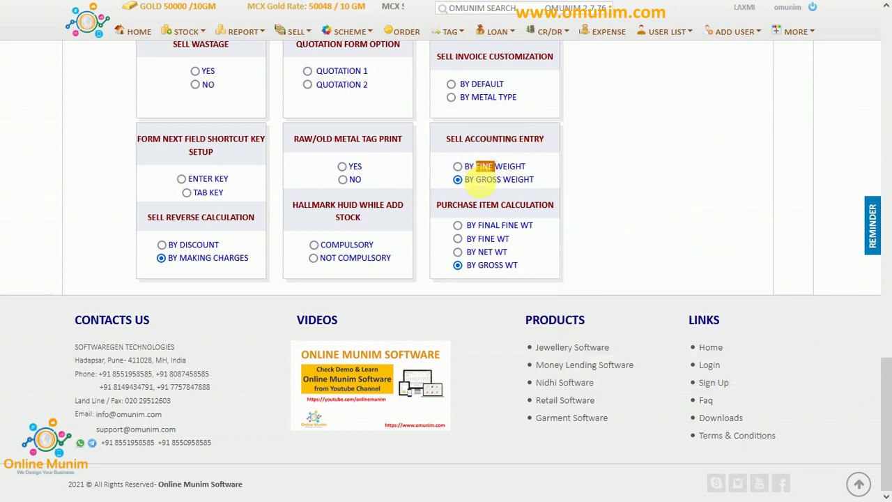
double_click(487, 238)
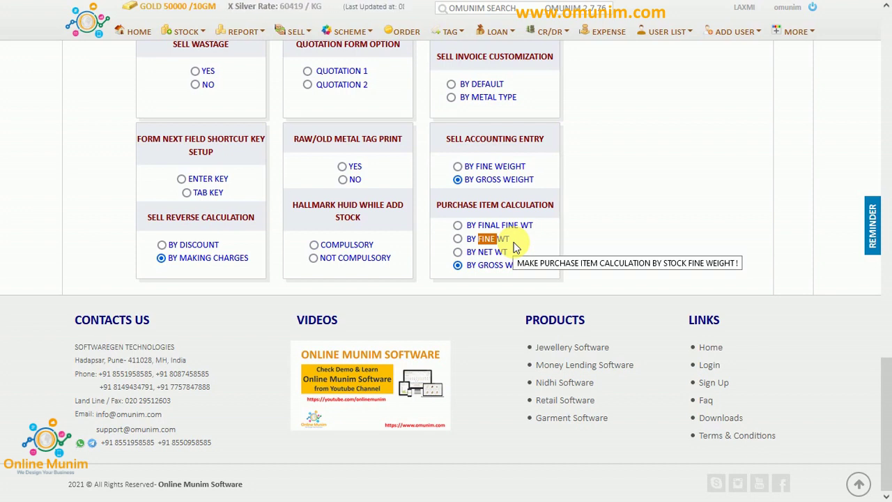
double_click(488, 179)
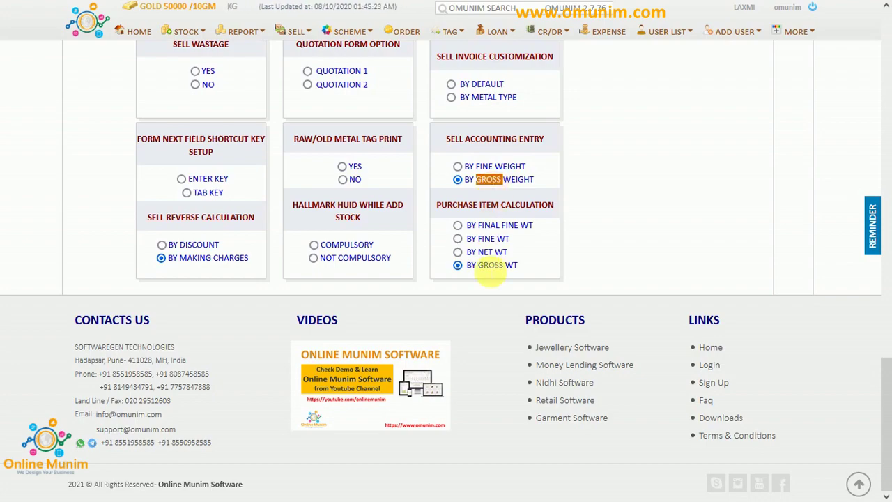
Return to the Profit & Loss account showing Closing Stock Gold 2,00,000.00.
scroll(484, 265, up, 10)
scroll(484, 265, up, 10)
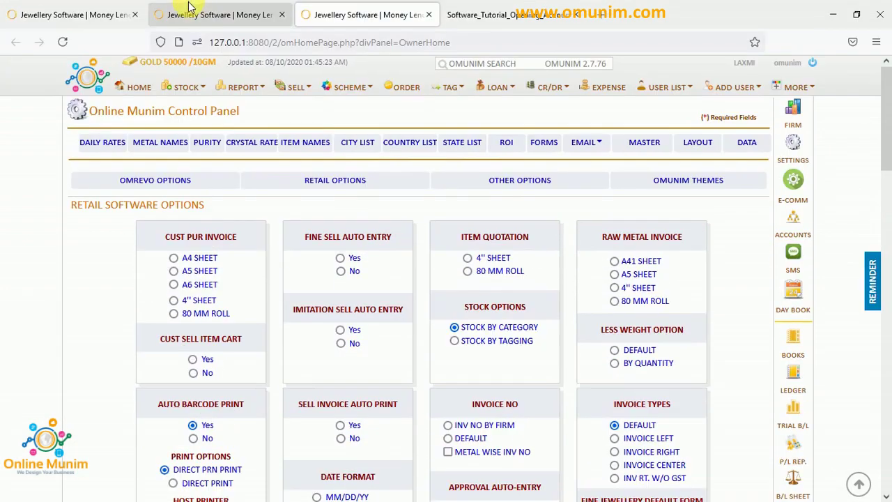
click(195, 14)
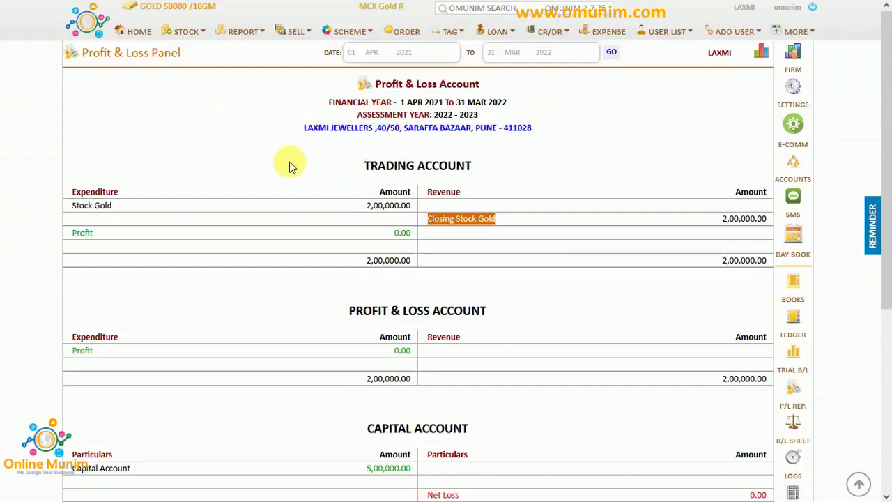
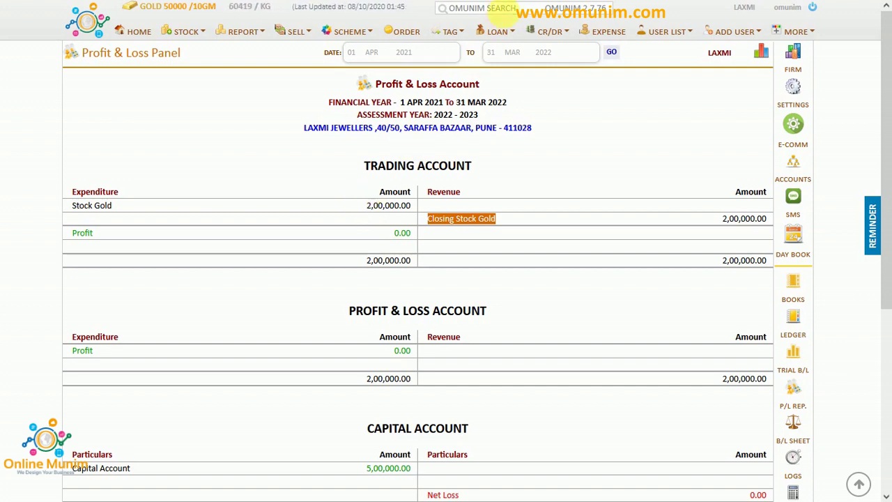
From the Control Panel, bring up the Add New Customer form via ADD USER.
click(395, 14)
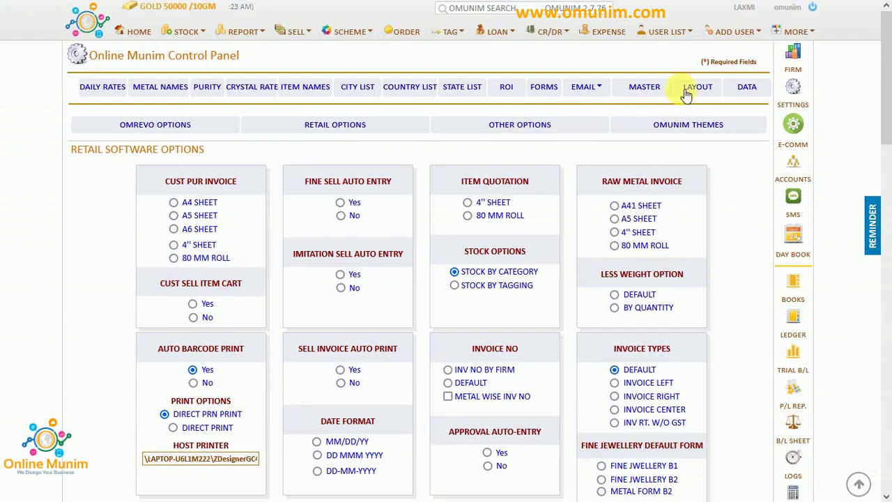
click(730, 35)
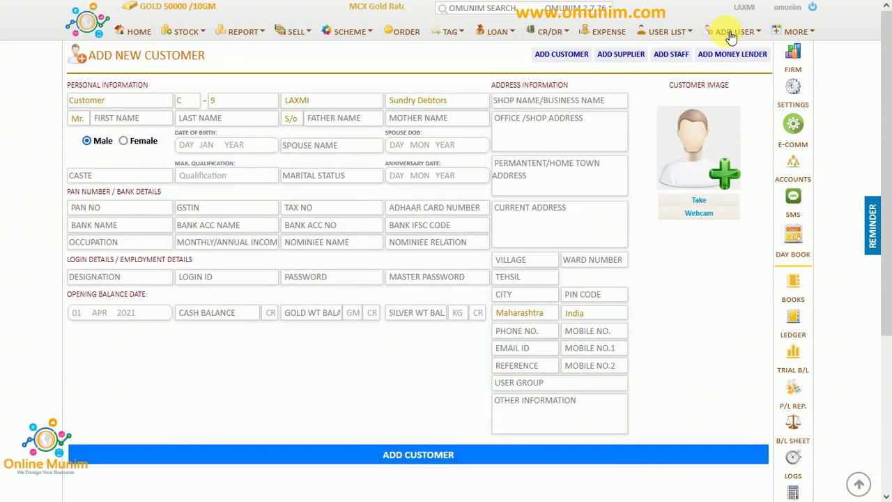
Create supplier SLR JEWELLERS with city PUNE and save it to the Supplier List.
click(619, 54)
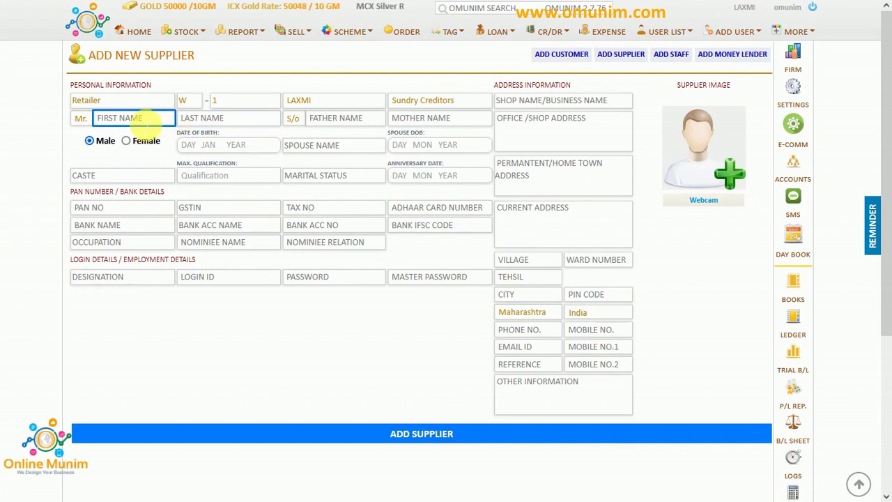
text(SLR)
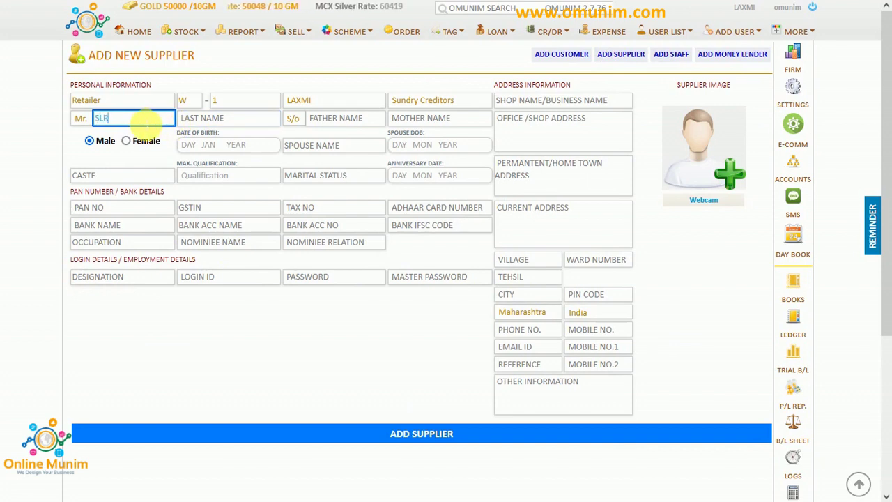
text( JEWELLERS)
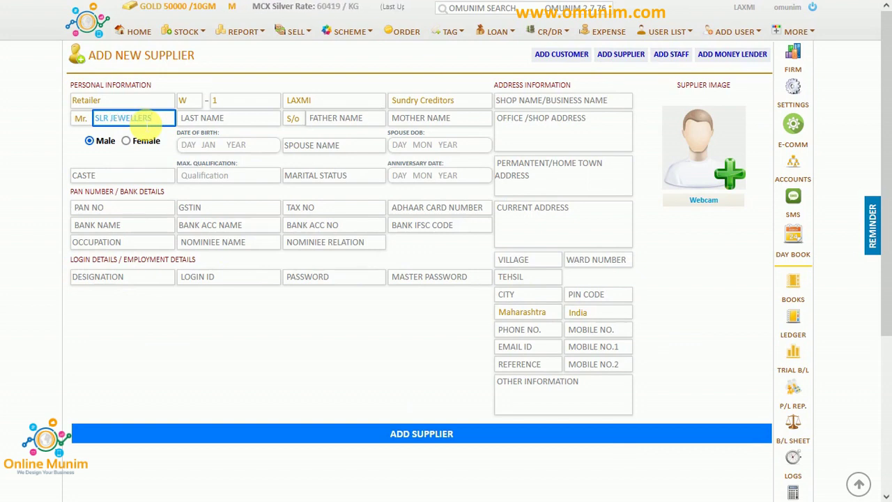
key(Tab)
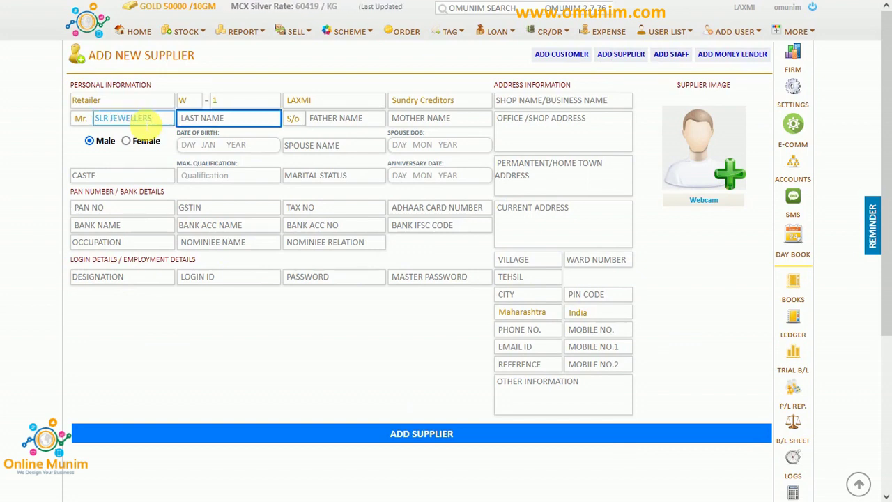
click(522, 299)
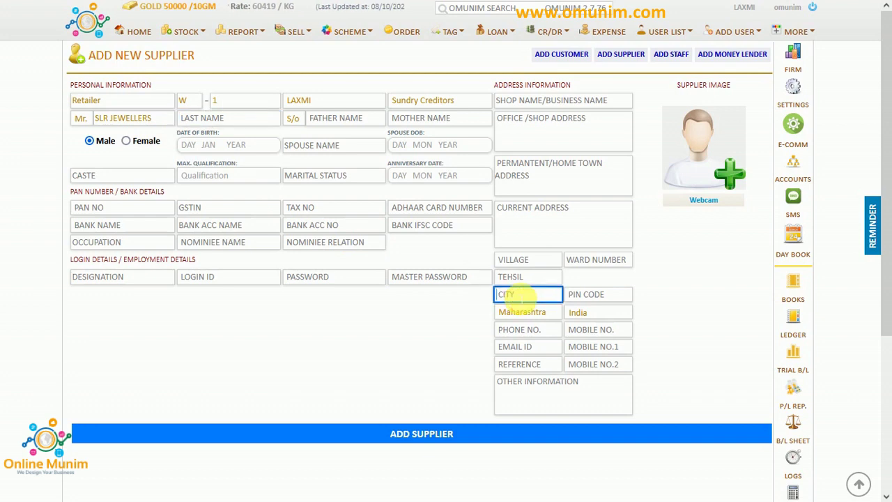
text(UNE)
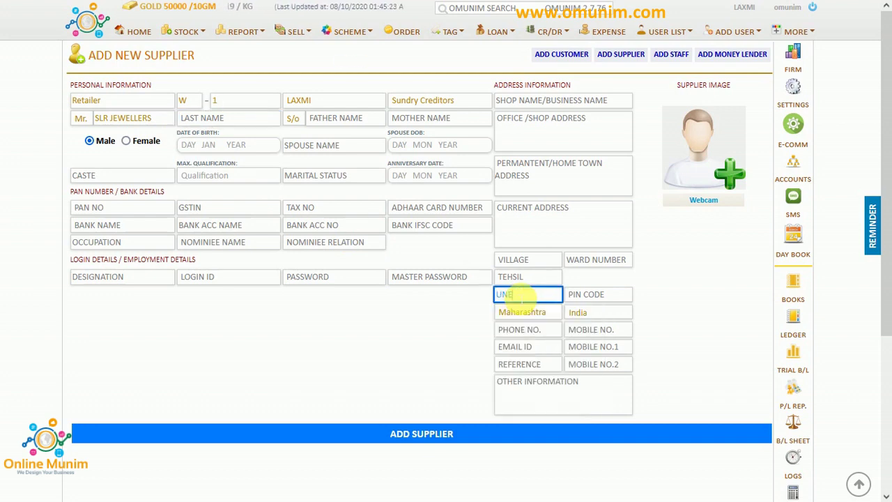
key(BackSpace)
key(BackSpace)
key(BackSpace)
key(shift+Tab)
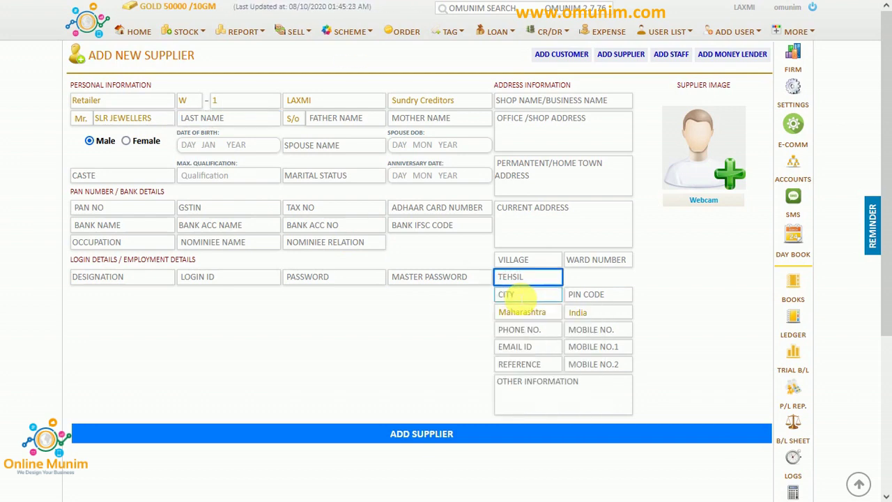
click(523, 298)
text(PUNE)
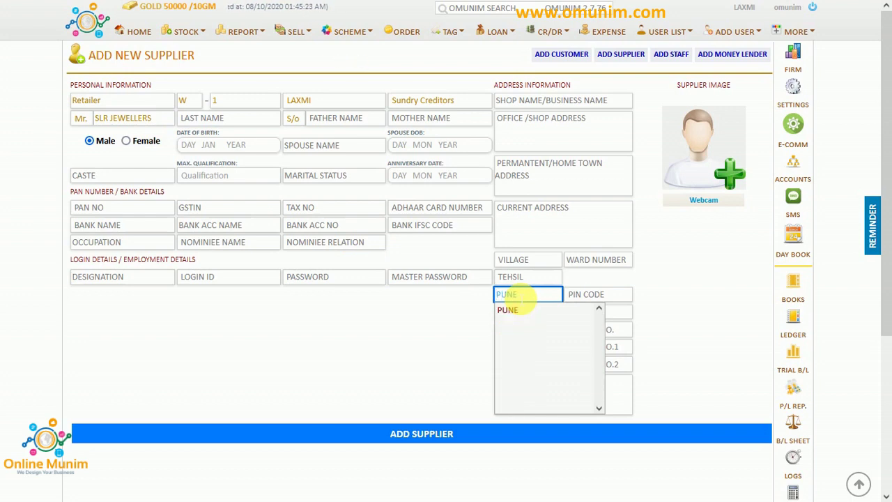
click(516, 311)
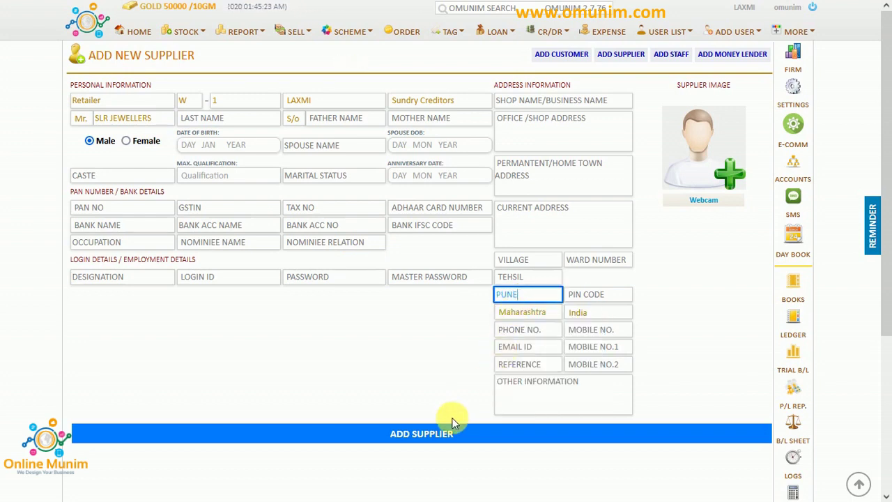
click(447, 434)
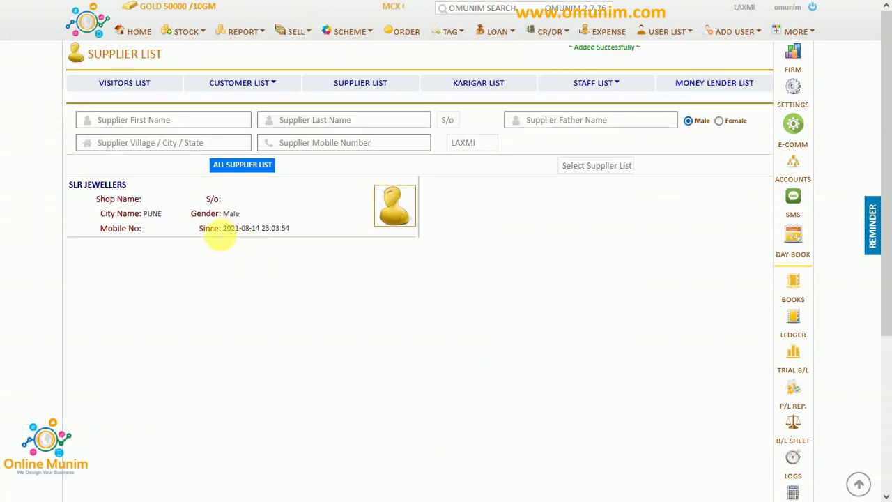
Start a Fine Jewellery purchase for SLR JEWELLERS and pick the gold item category.
click(110, 186)
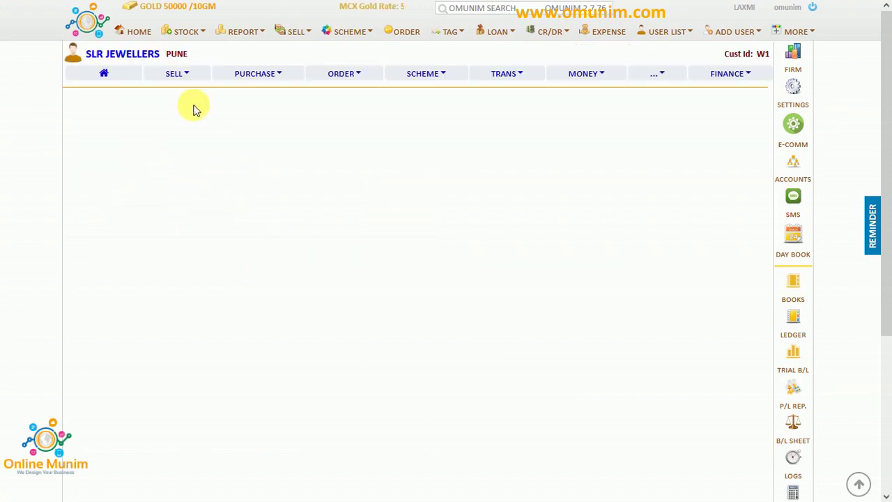
click(265, 76)
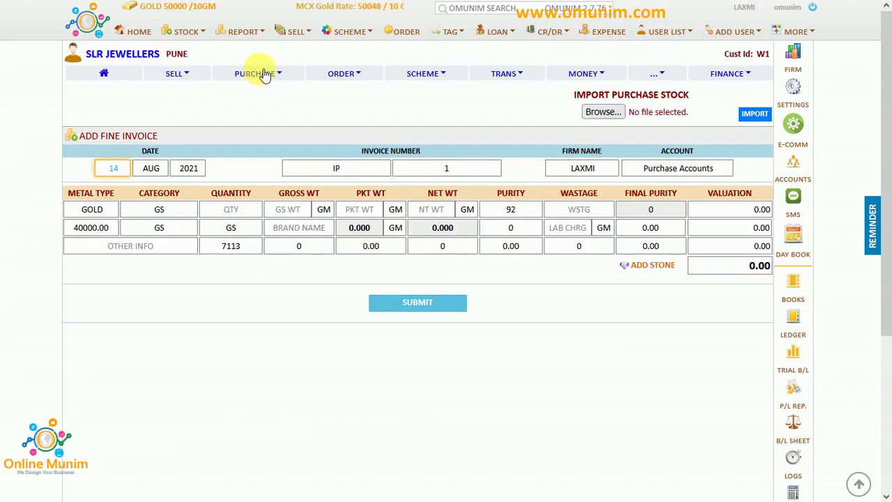
click(283, 78)
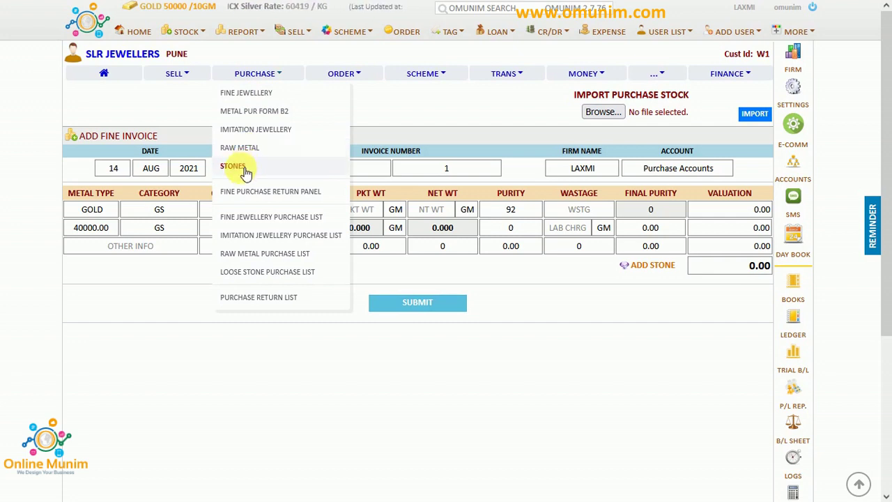
click(175, 284)
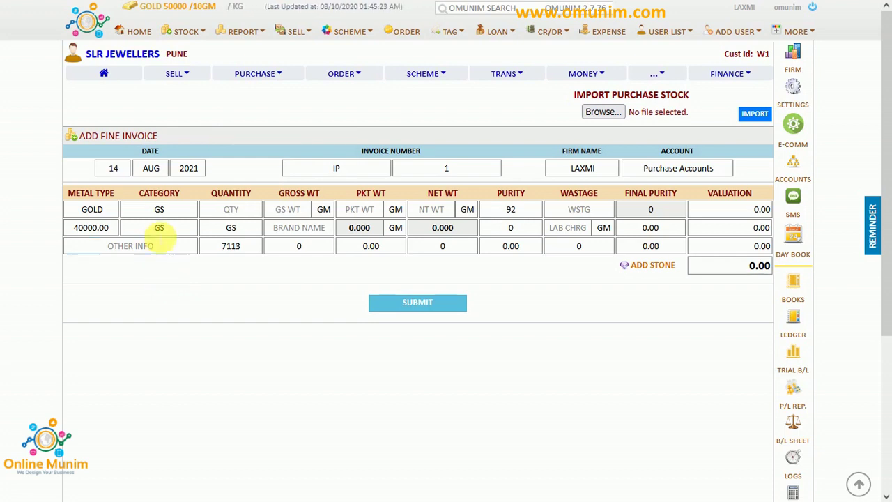
click(174, 213)
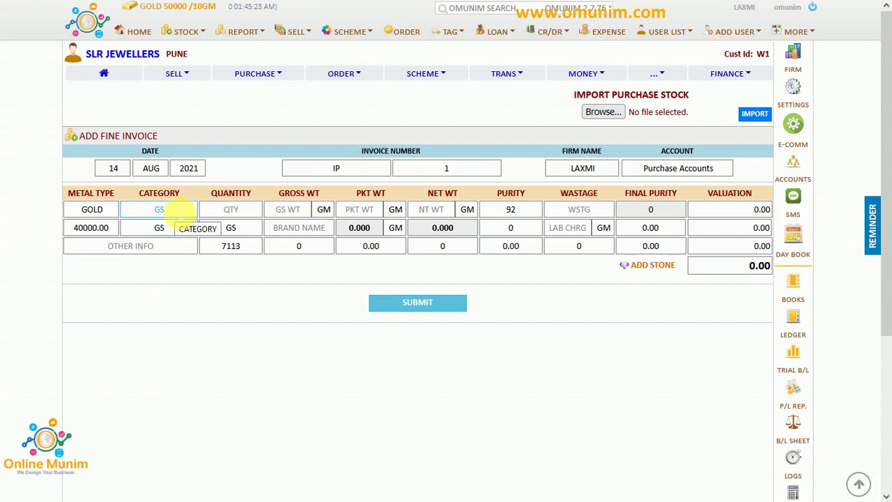
click(179, 230)
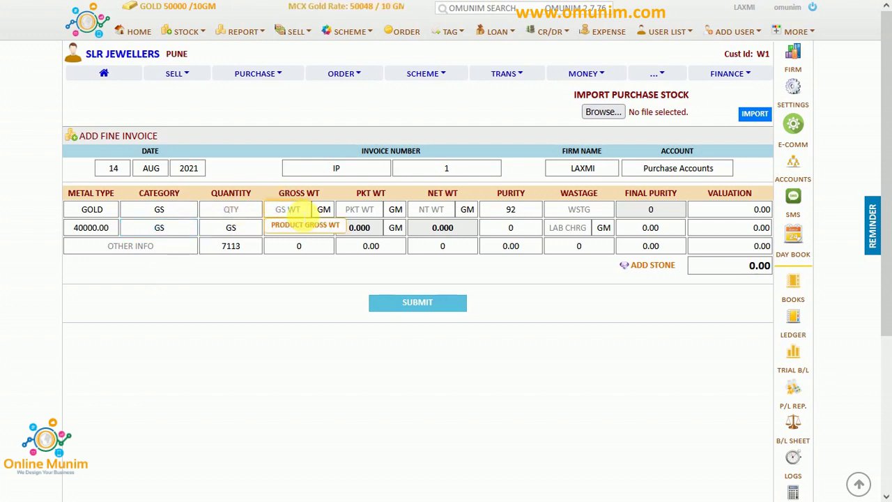
Enter GOLD GS at 10 gm, rate 40000, purity 92, and submit the item.
click(288, 209)
text(10)
key(Tab)
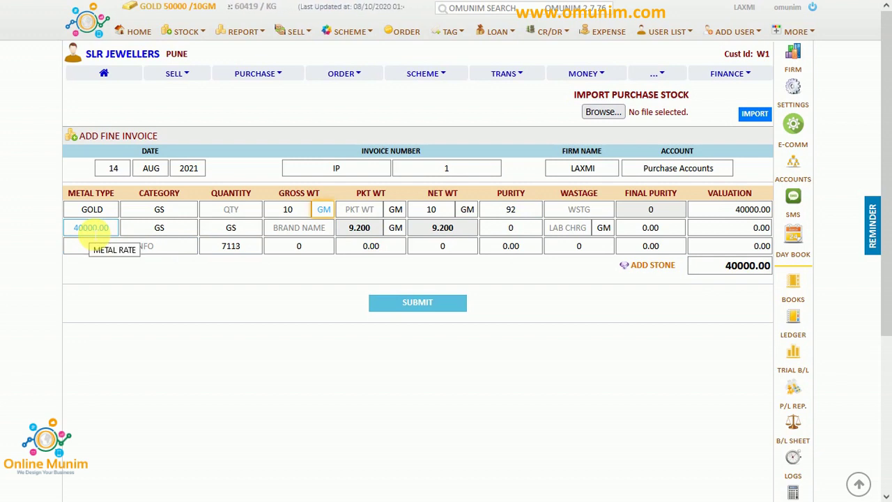
click(93, 235)
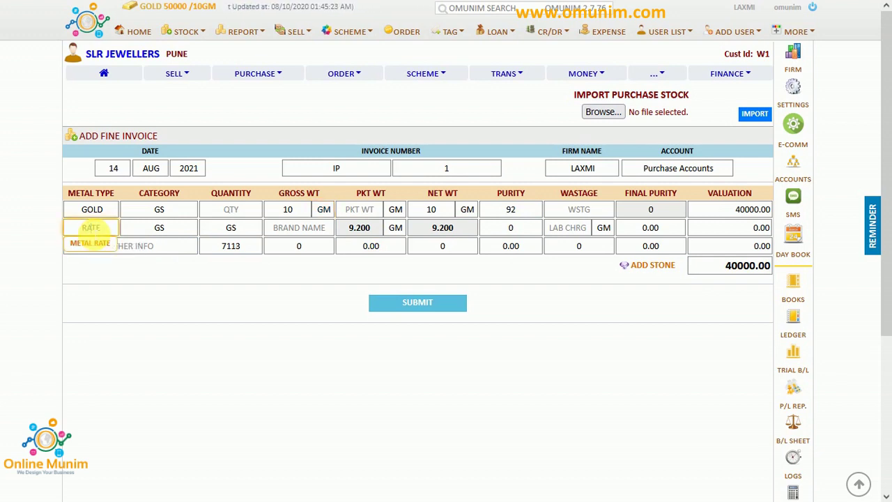
click(91, 230)
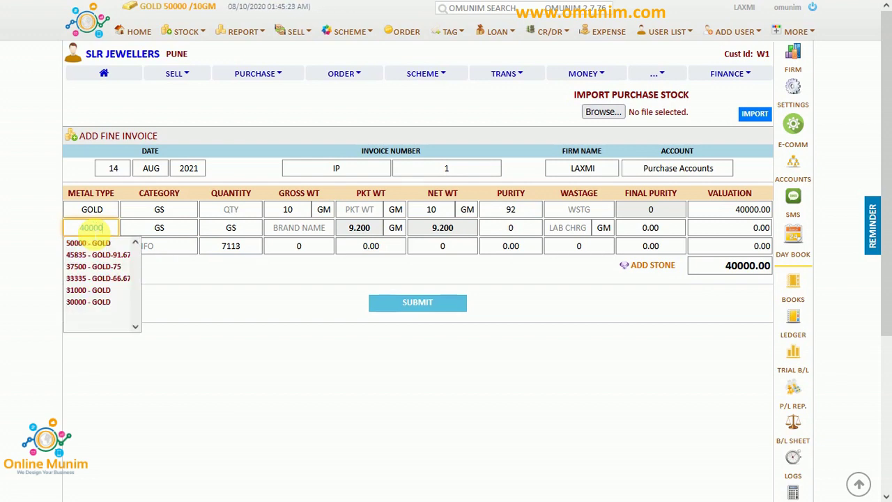
key(Tab)
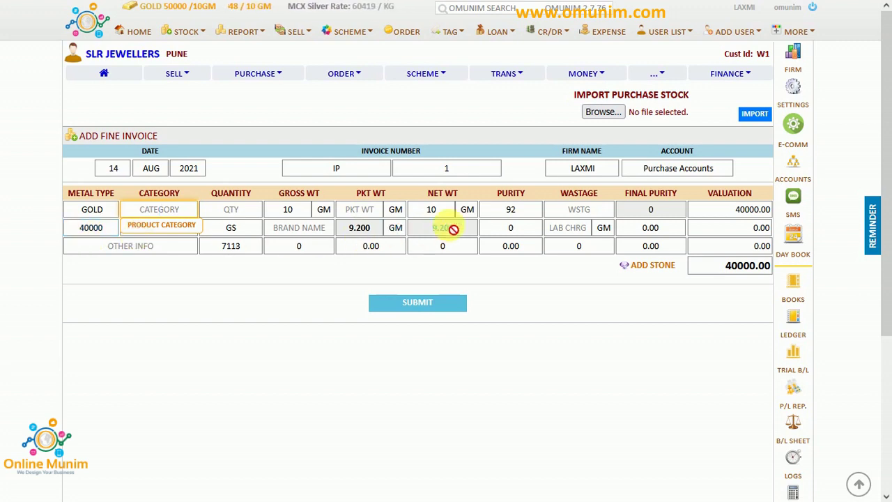
double_click(520, 197)
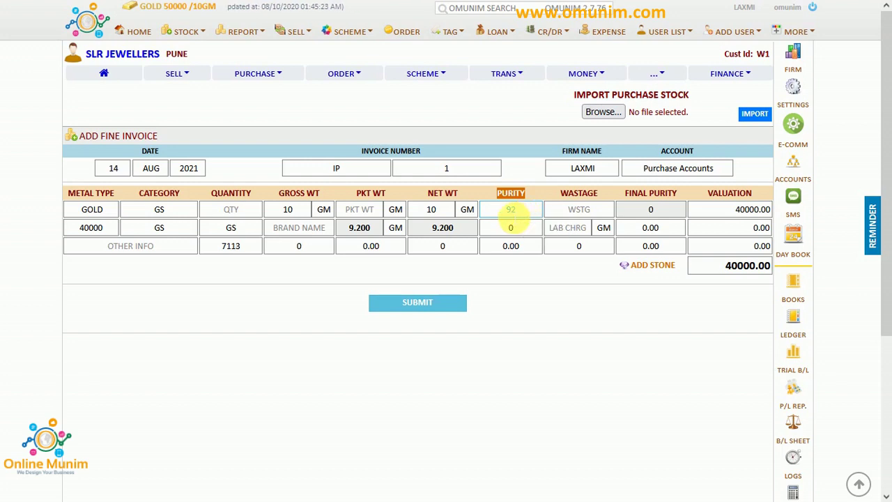
click(506, 228)
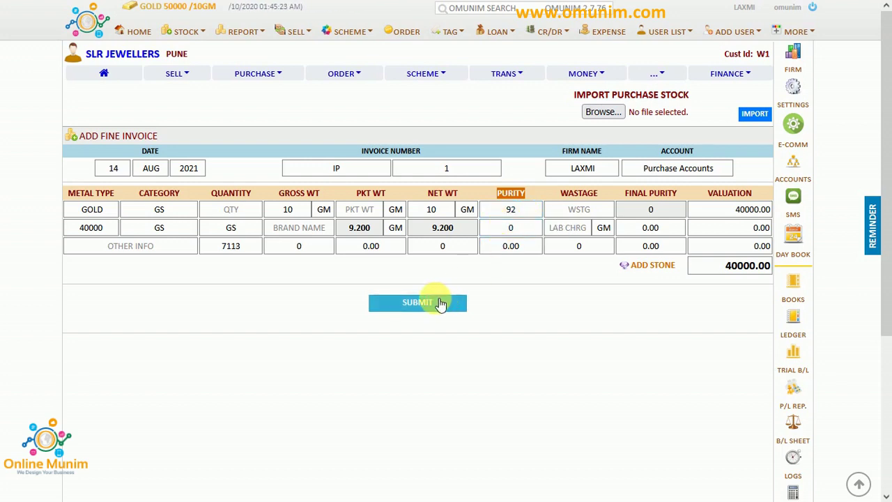
click(440, 304)
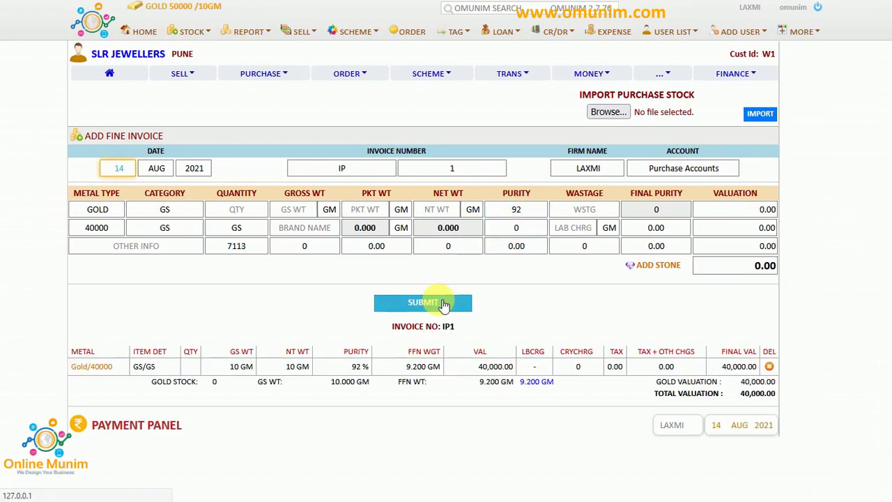
Apply 3% IGST to the purchase payment.
scroll(439, 306, down, 3)
scroll(440, 310, down, 4)
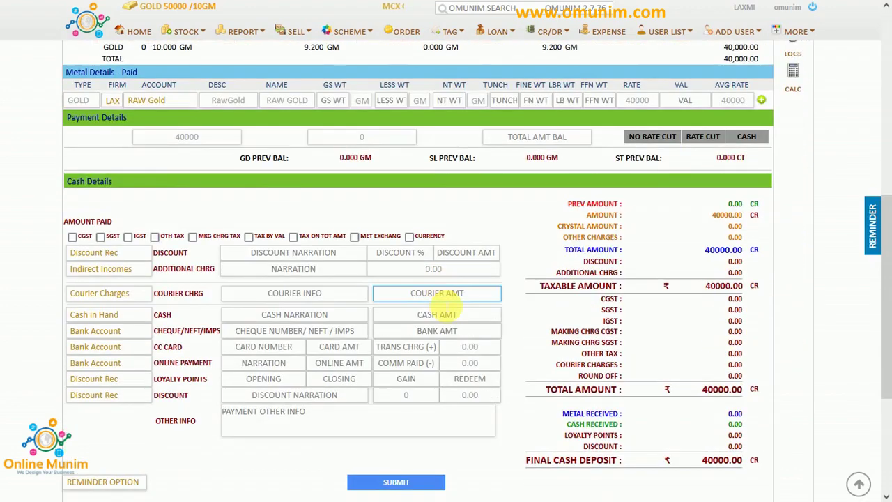
click(127, 237)
click(265, 279)
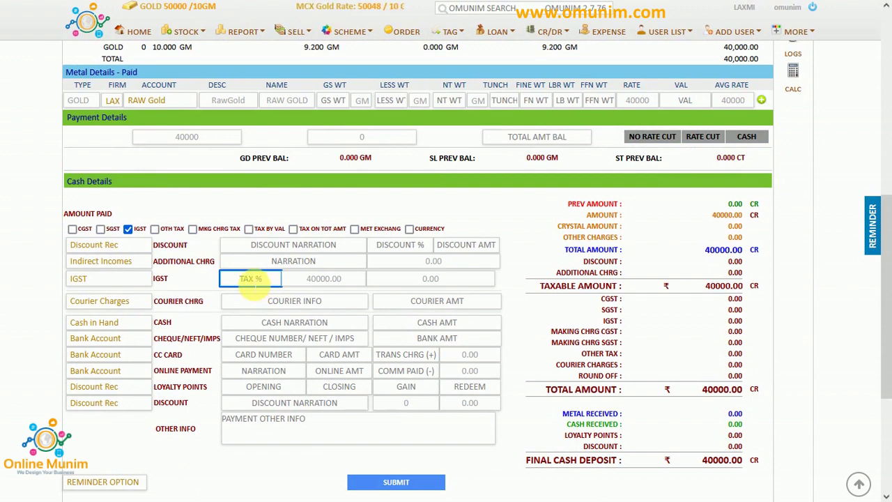
text(3)
click(555, 321)
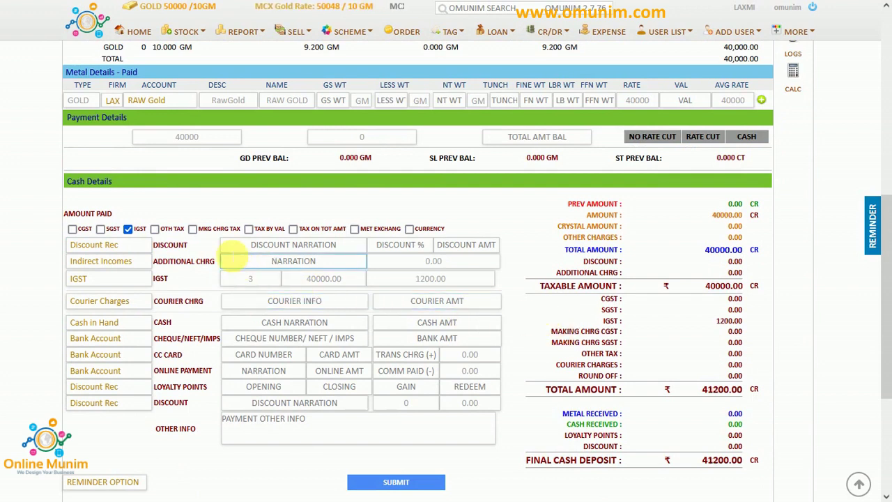
Add an other-tax line with TDS as its account, then view the Profit & Loss statement.
click(155, 230)
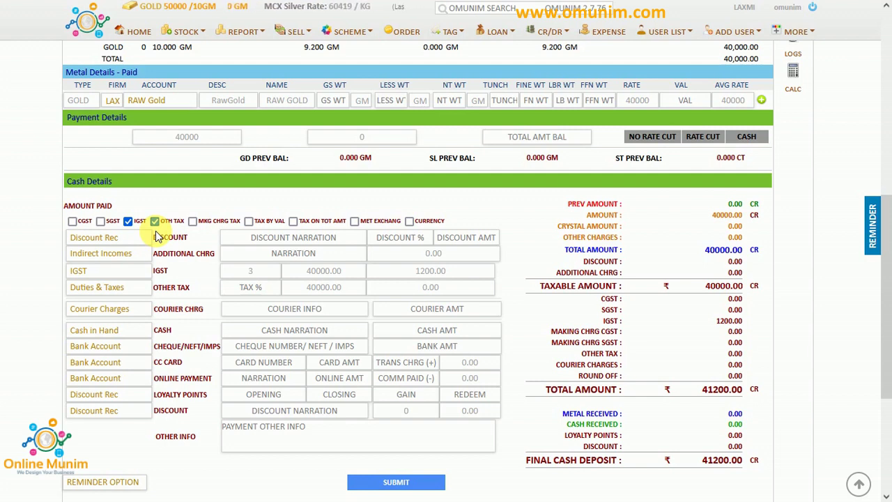
click(113, 288)
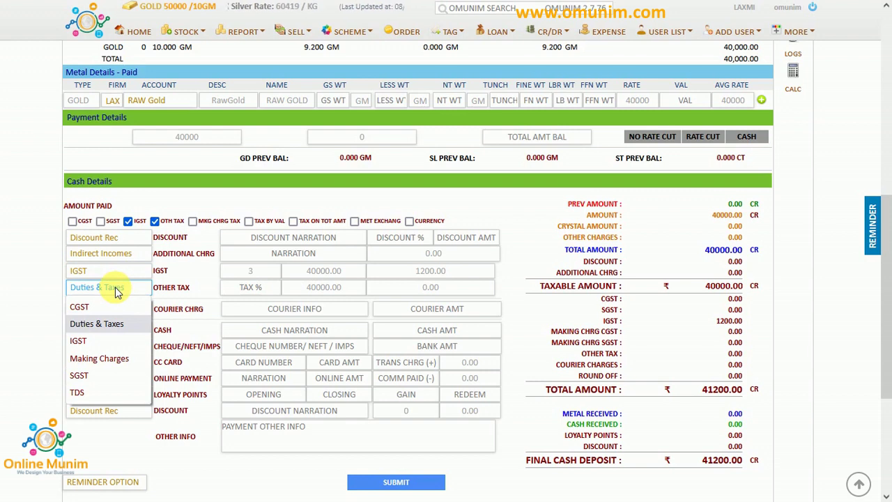
click(86, 394)
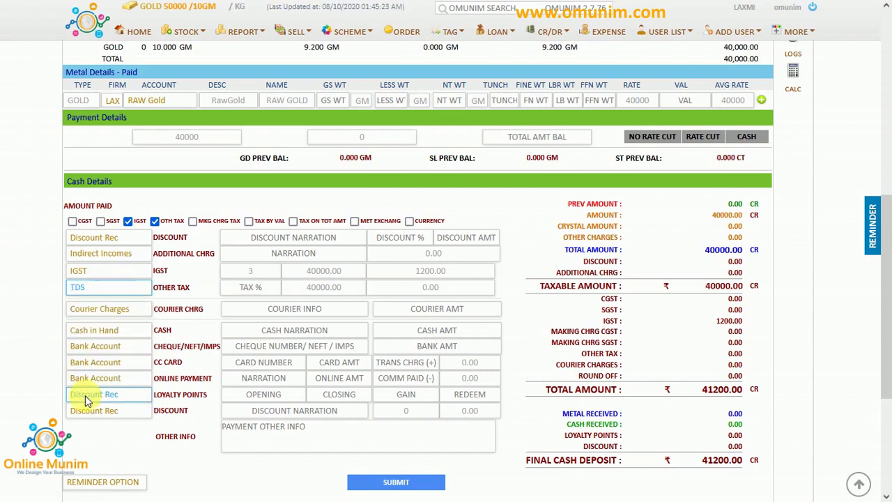
click(94, 288)
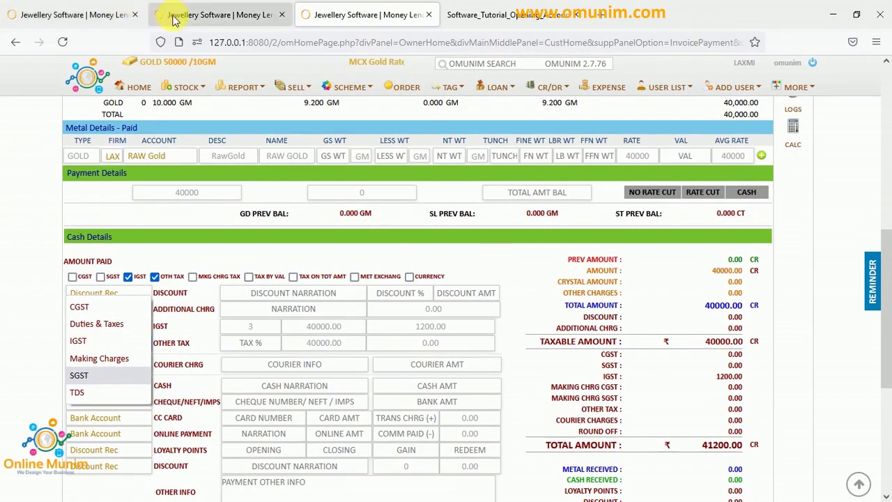
click(175, 10)
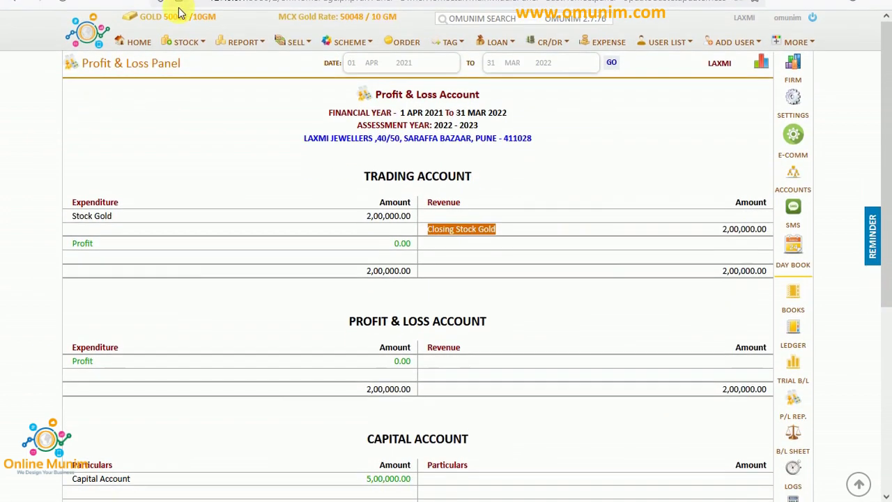
Create a new TCS account under the Duties & Taxes group.
click(803, 186)
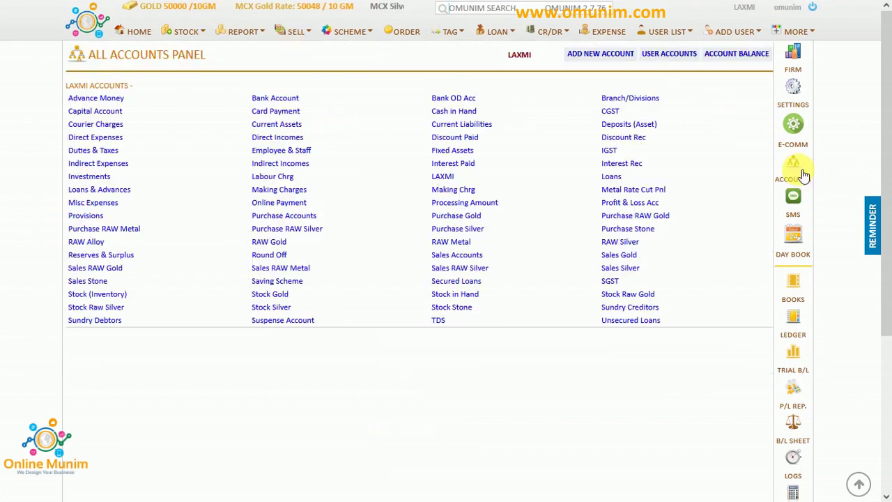
click(617, 54)
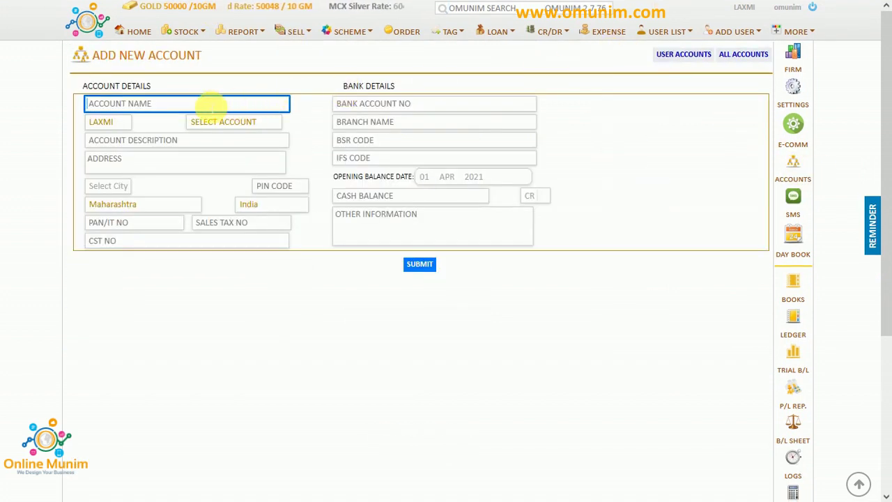
text(TCS)
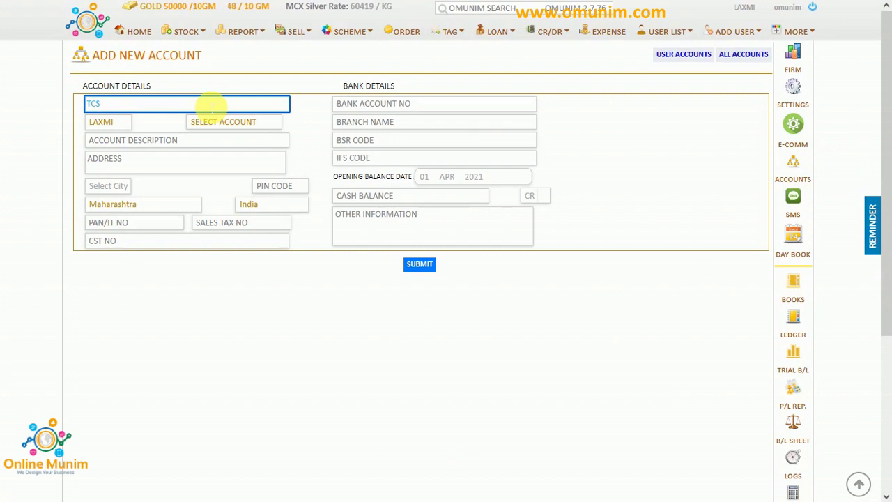
click(219, 123)
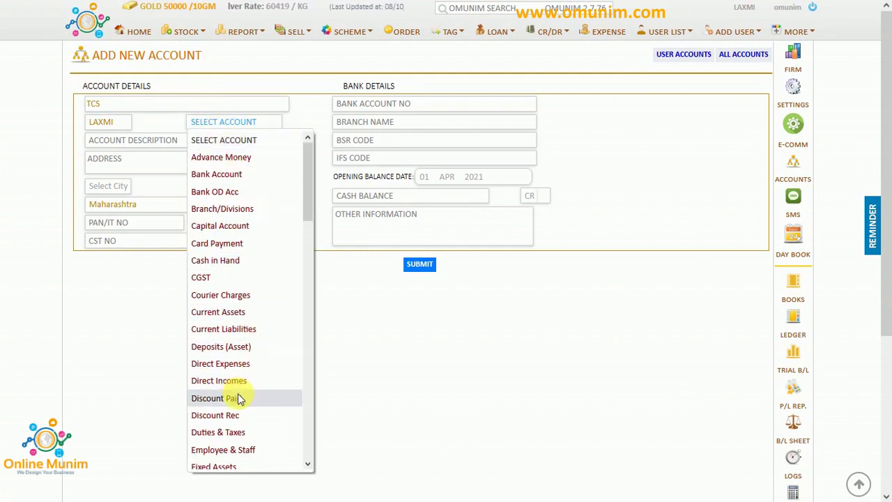
click(235, 432)
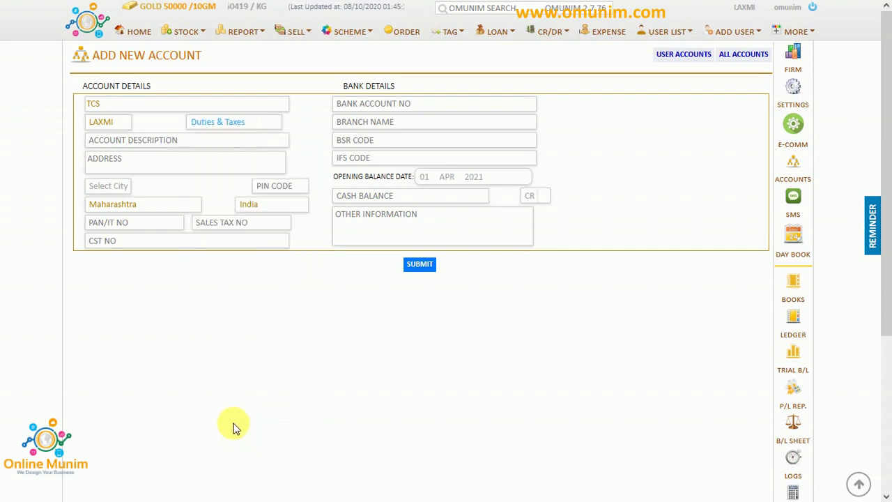
click(419, 264)
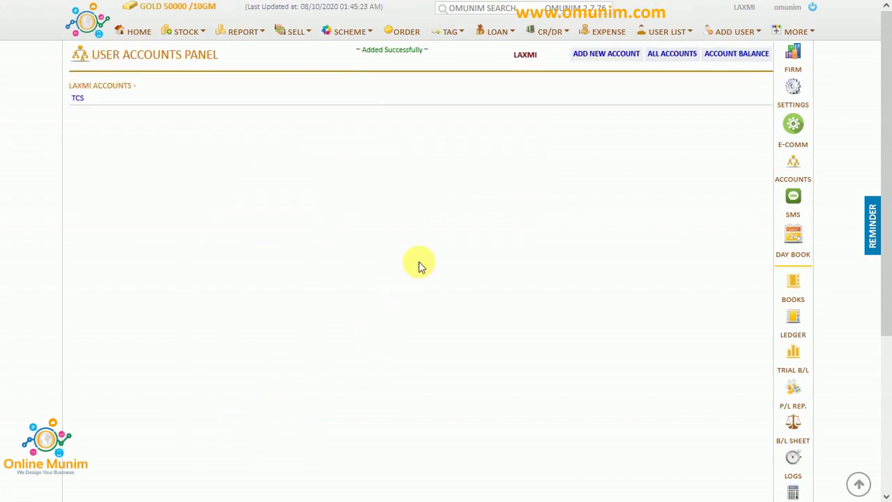
Go back to invoice IP1's payment panel.
click(337, 14)
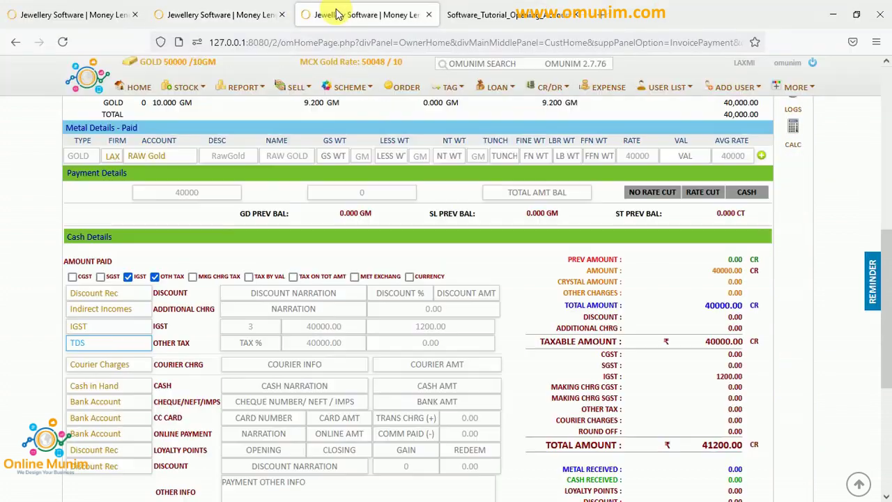
scroll(342, 279, up, 6)
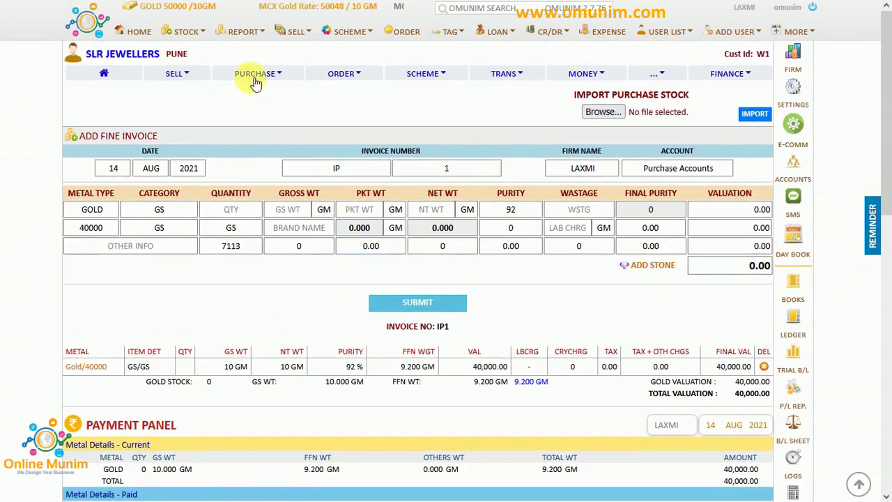
scroll(275, 290, down, 4)
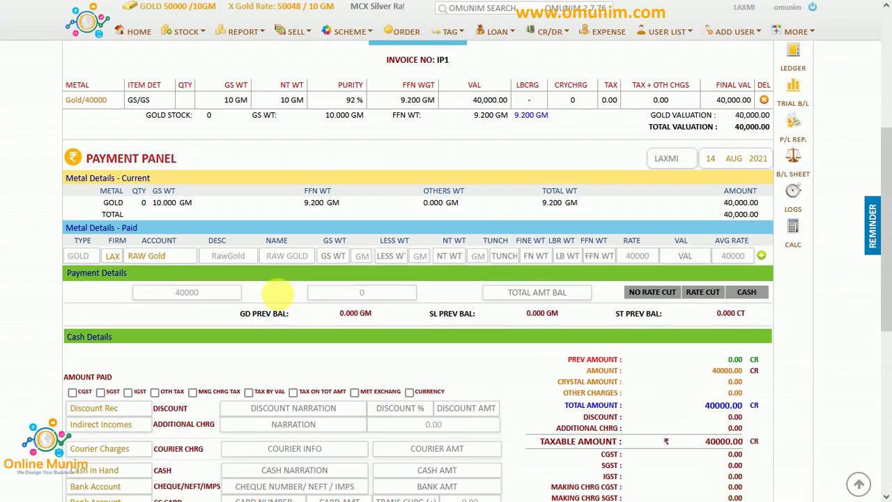
scroll(278, 294, down, 2)
Turn on IGST for the payment at 3%.
click(128, 252)
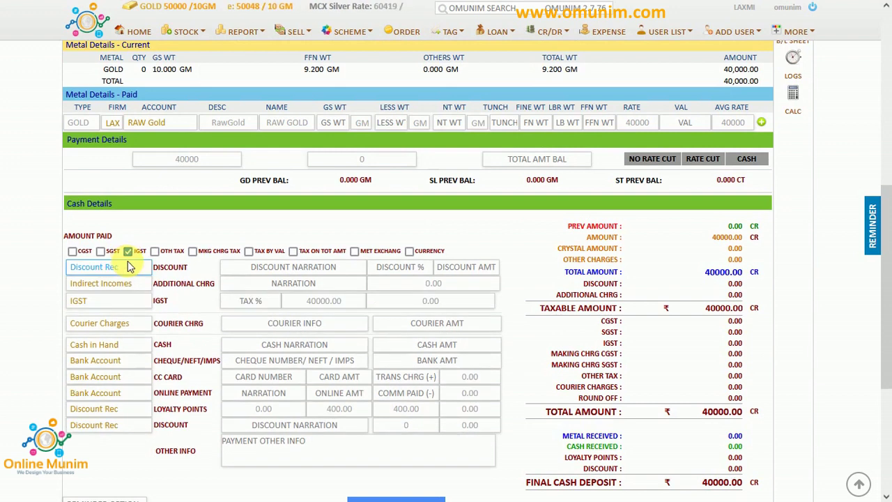
click(237, 301)
text(3)
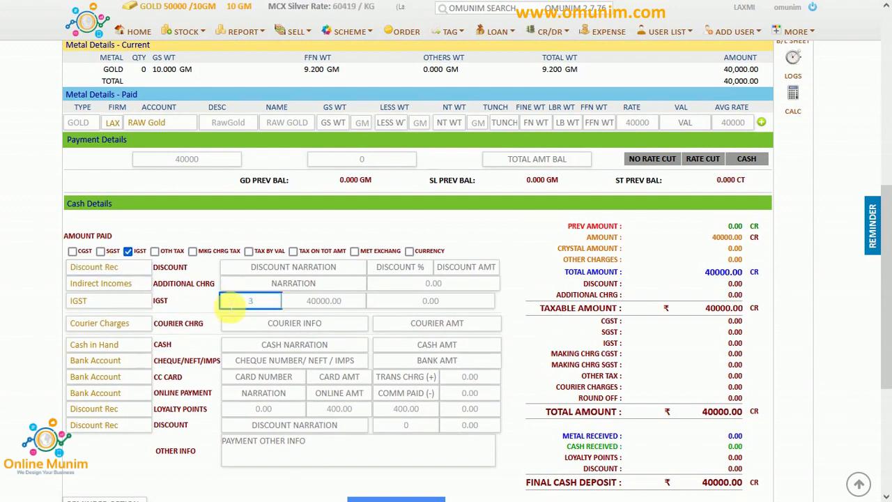
click(203, 305)
Add a TCS other tax of 252, recalculated to 0.63%, bringing the total to 41,452.
click(155, 254)
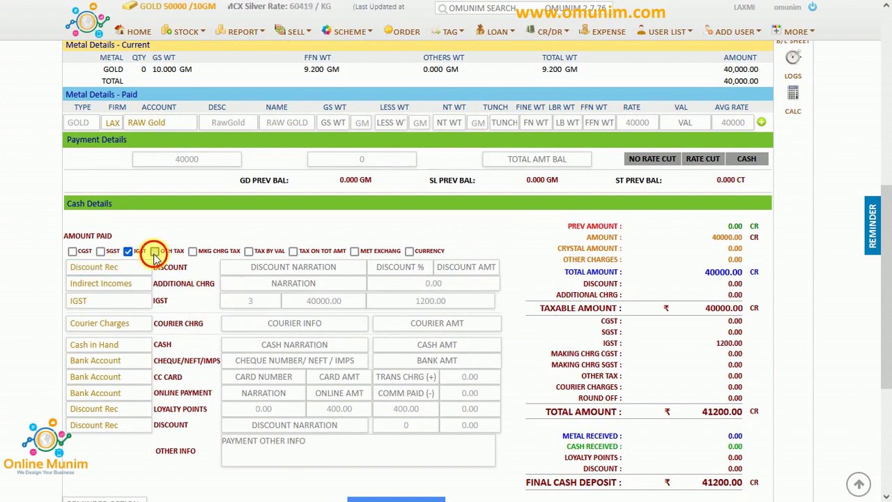
click(98, 308)
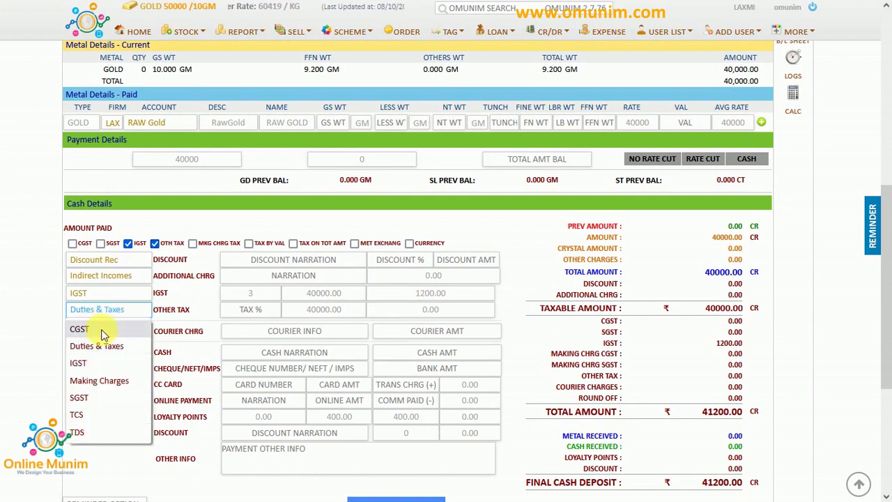
click(77, 415)
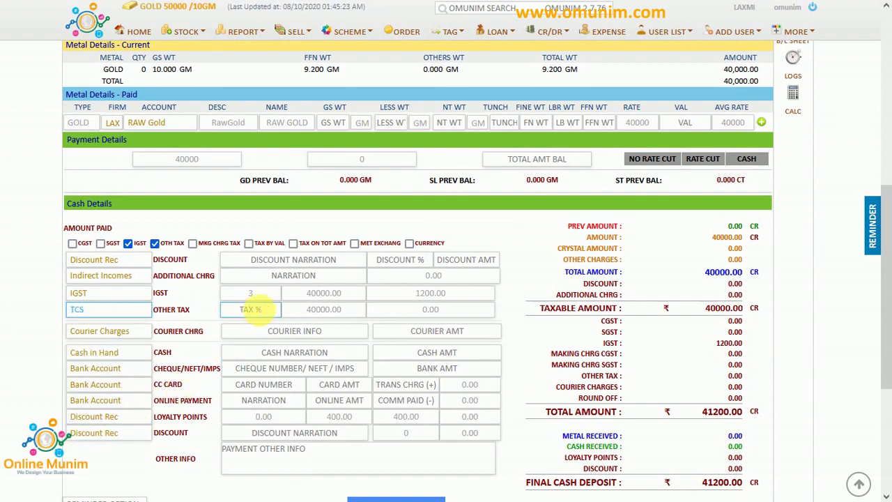
click(445, 313)
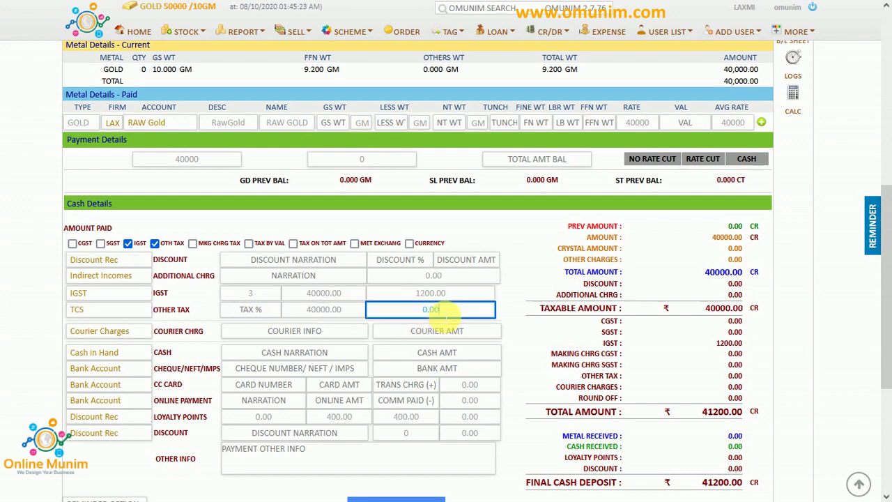
drag(443, 312, 430, 314)
text(25)
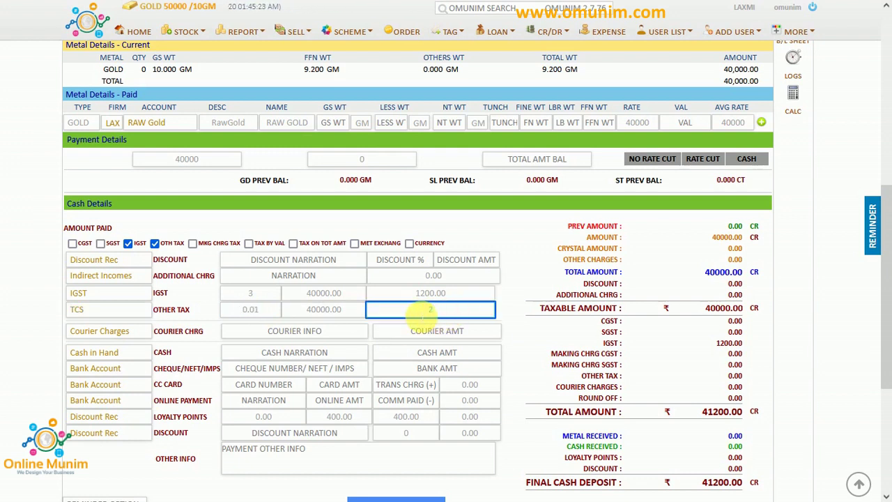
text(2)
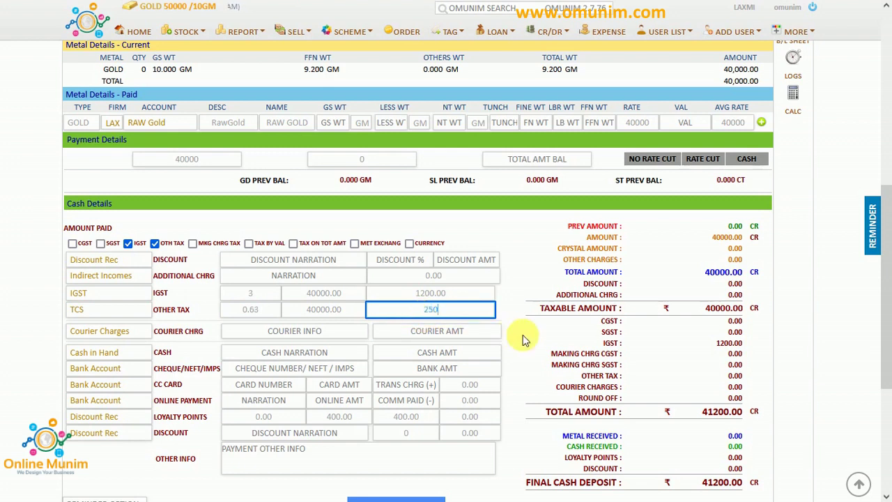
click(299, 310)
click(269, 312)
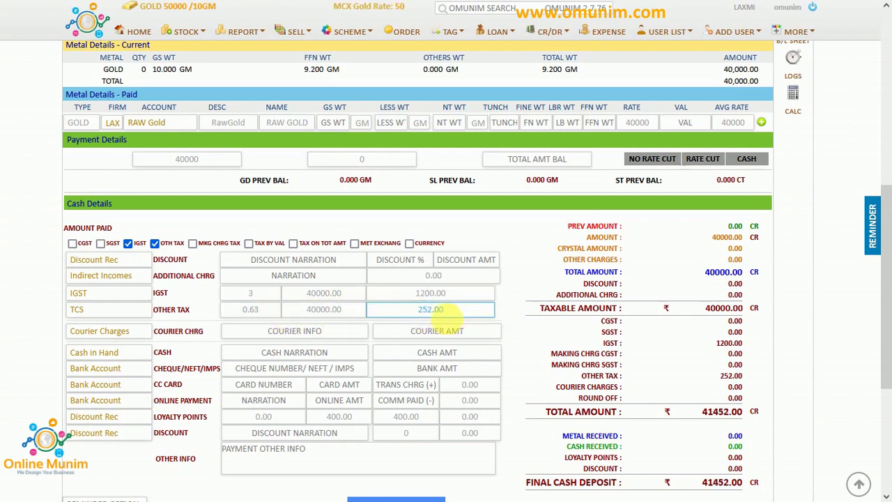
scroll(470, 384, down, 1)
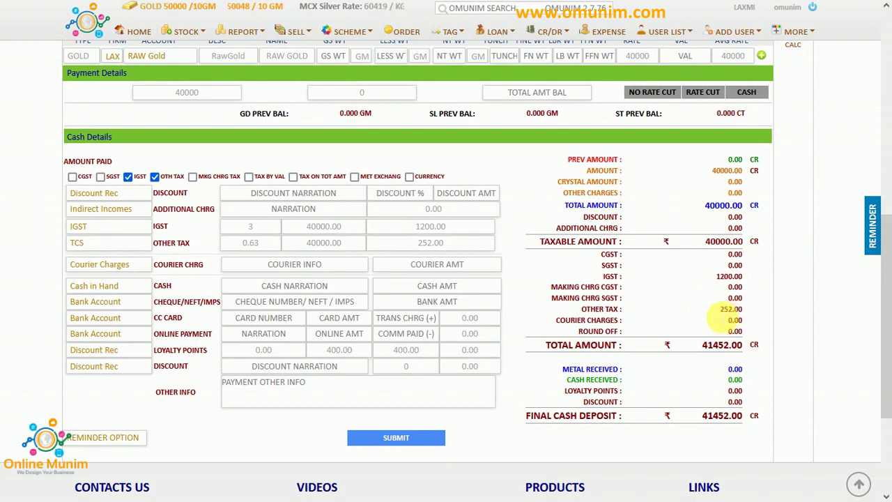
Split the payment into 20000 cash and 21452 bank.
click(447, 290)
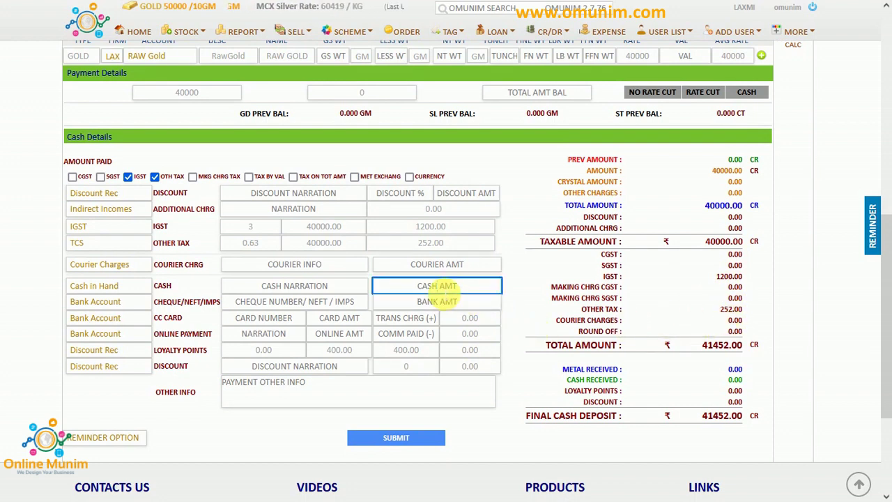
text(2000)
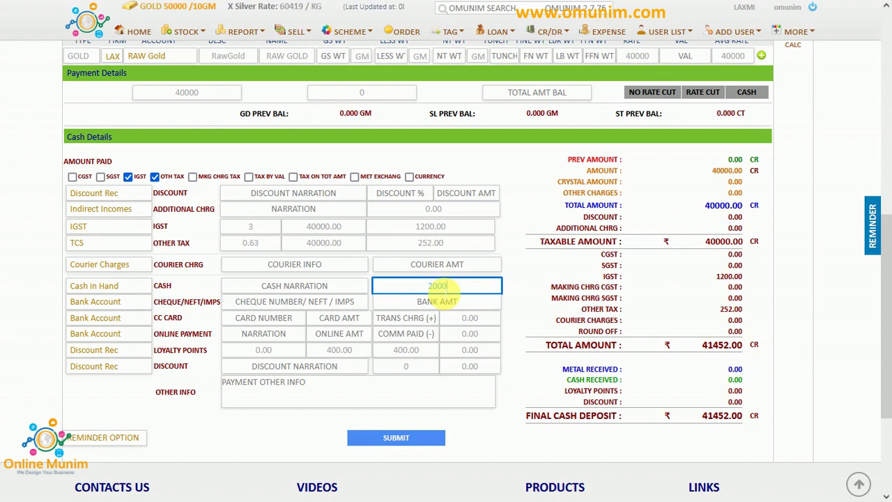
text(0)
click(447, 300)
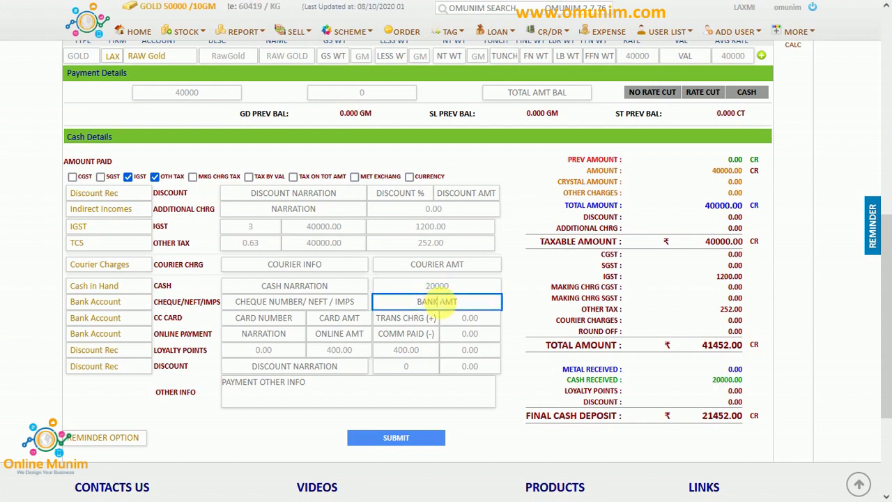
text(21)
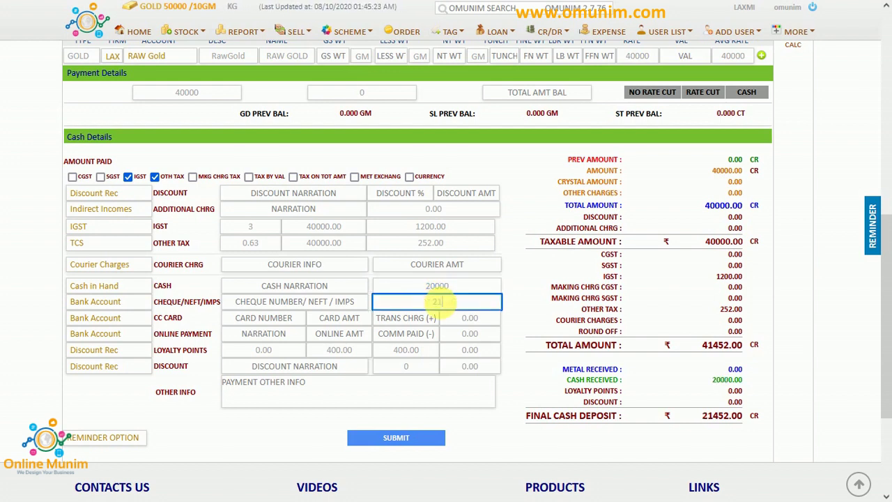
text(452)
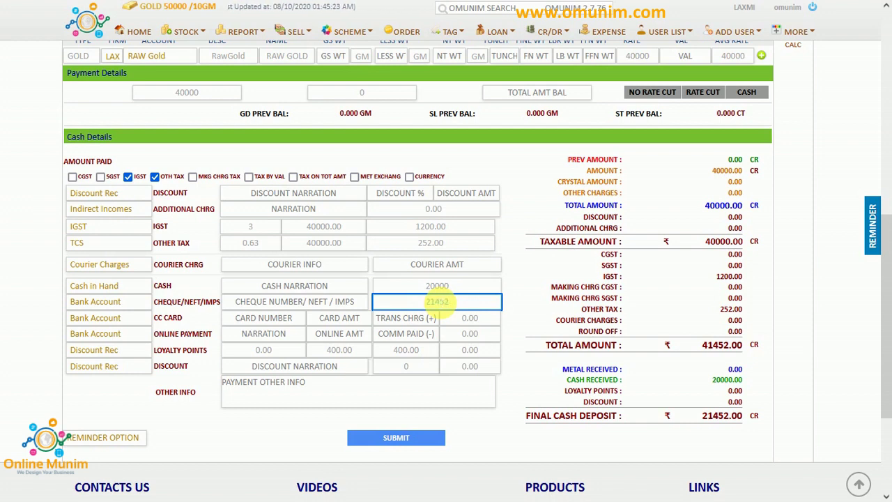
click(528, 394)
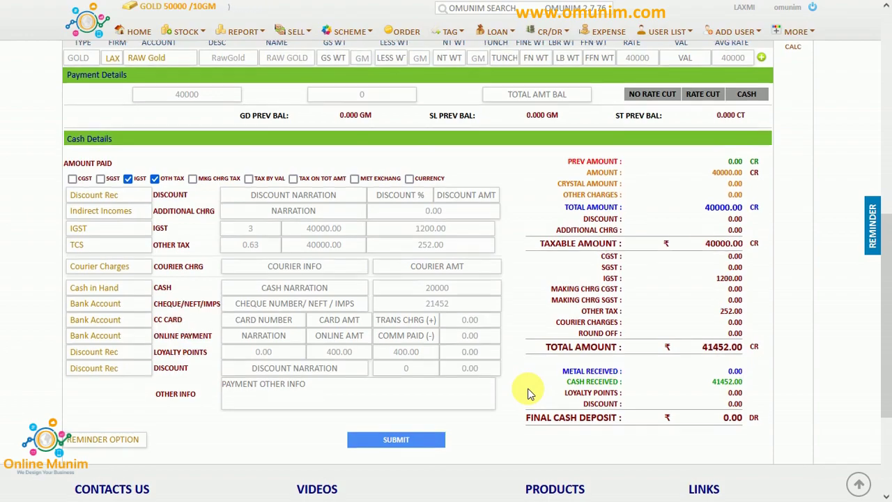
Save gold purchase invoice IP1 from SLR Jewellers.
scroll(527, 394, up, 7)
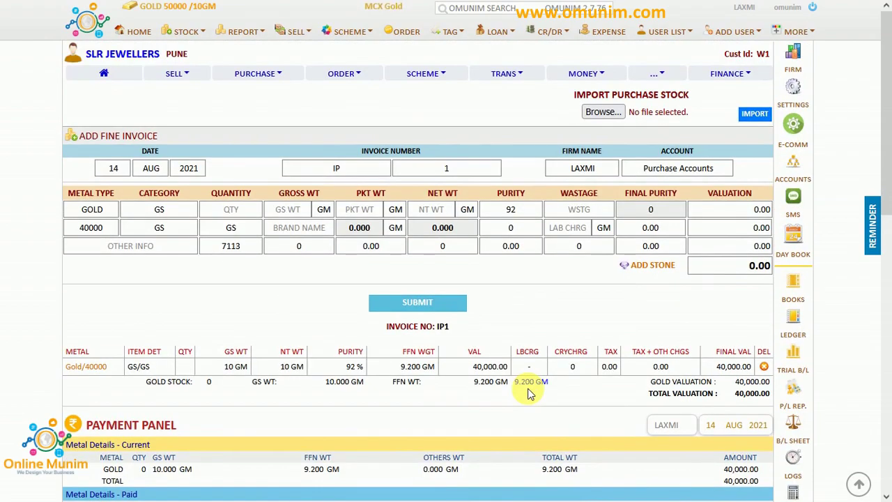
scroll(528, 394, down, 9)
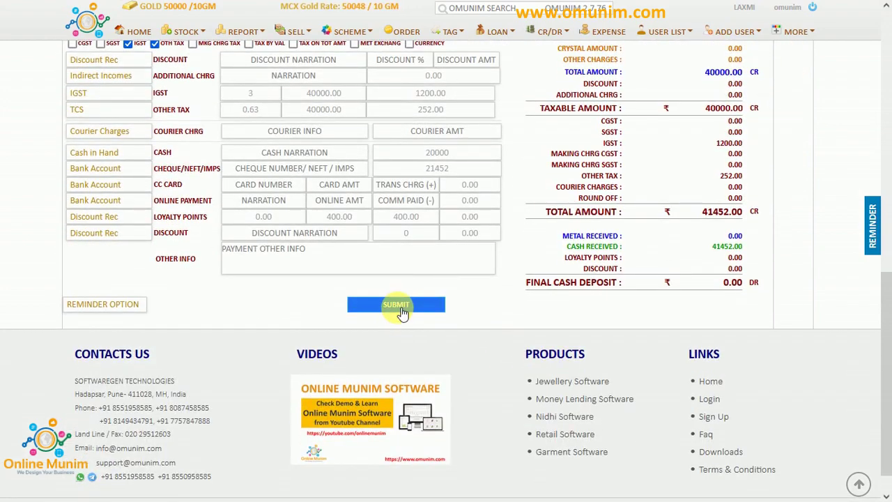
click(402, 311)
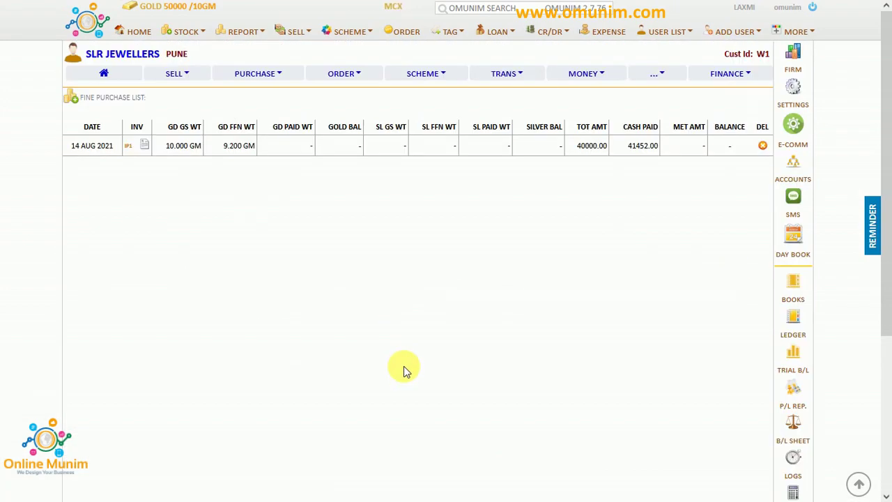
click(244, 33)
Open the Gold Stock List, view the GS category items, and return to the 60.000 gm summary.
click(381, 150)
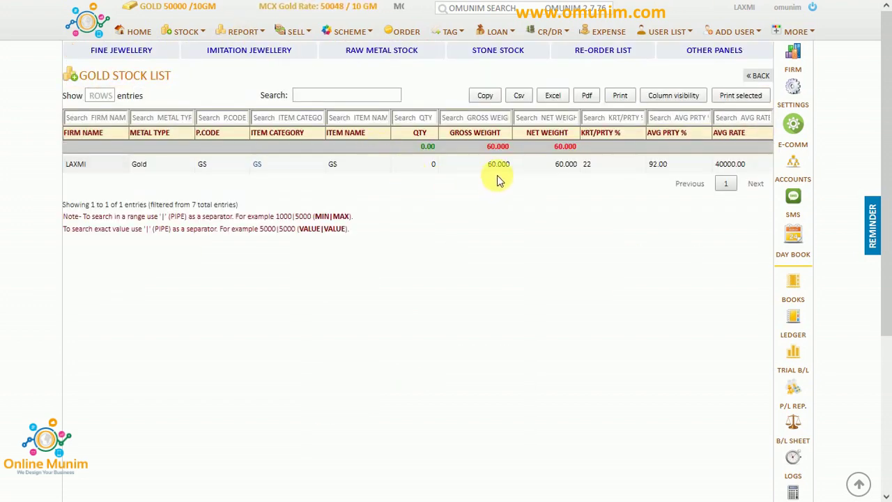
click(257, 164)
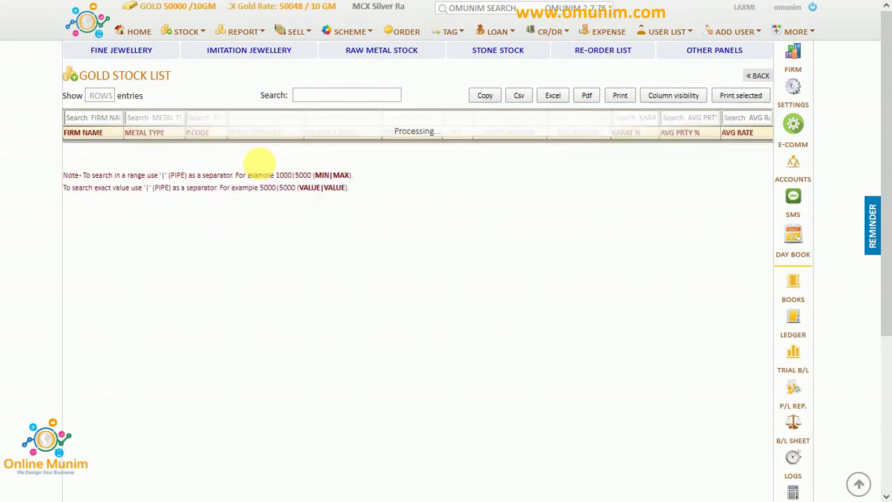
click(237, 164)
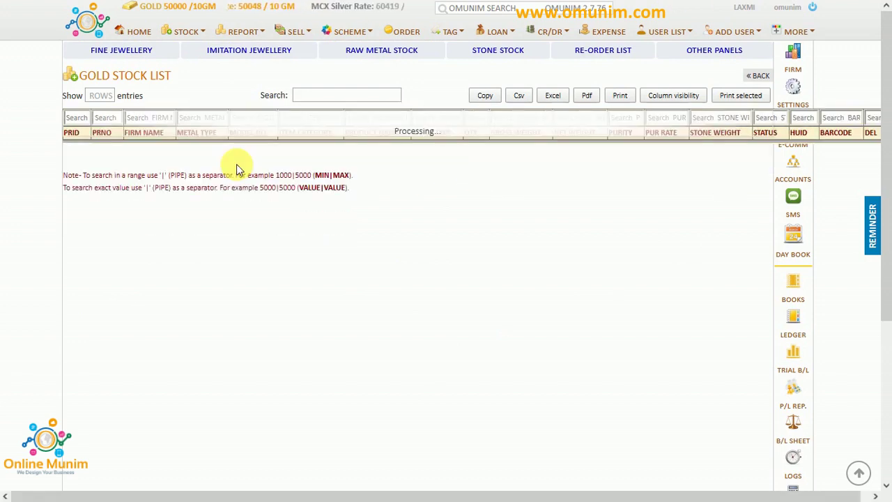
click(755, 76)
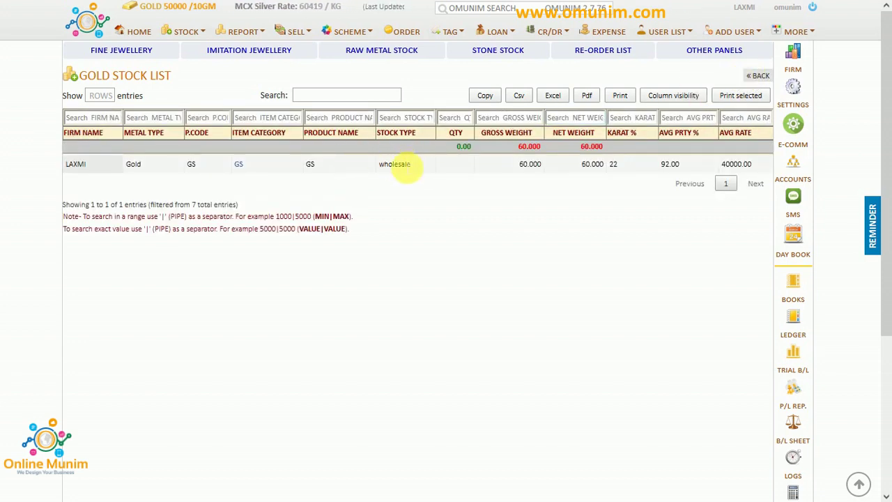
double_click(399, 166)
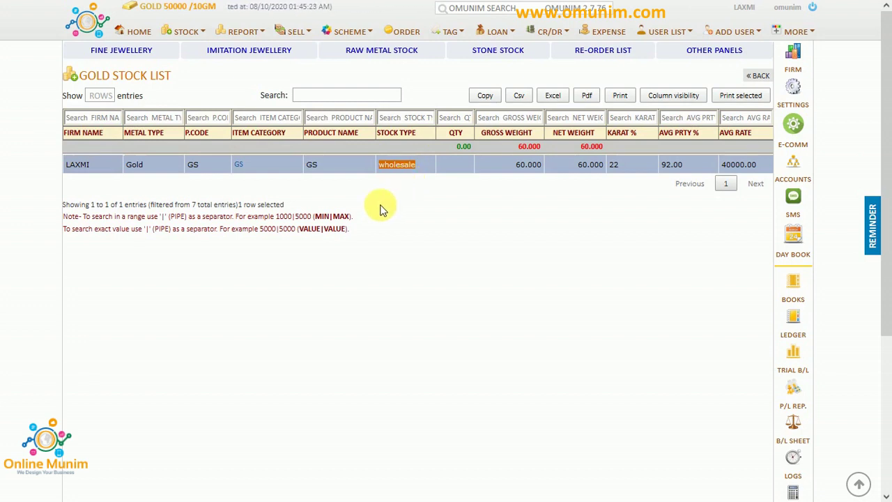
Open the Purchase Wholesale Stock List from Stock Reports.
click(186, 40)
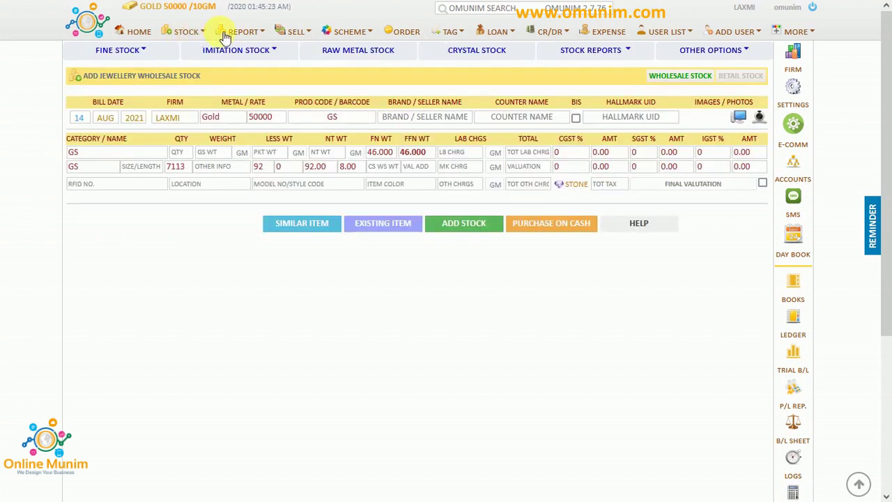
click(629, 55)
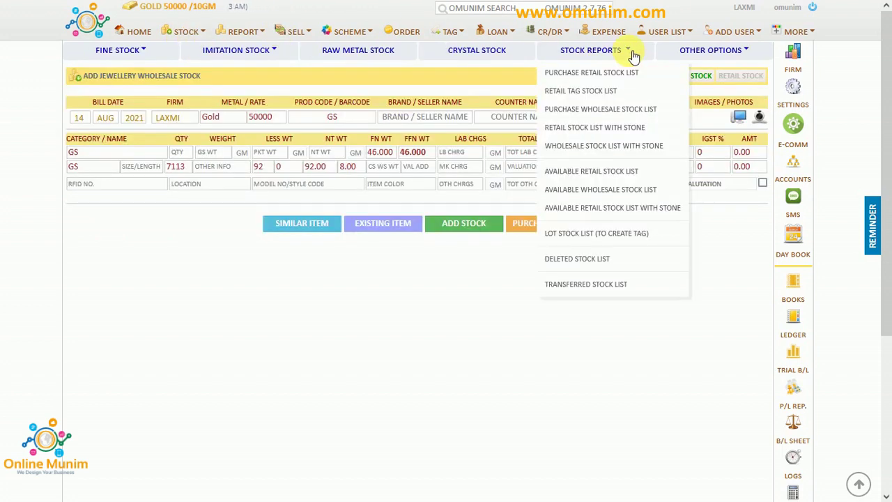
click(597, 109)
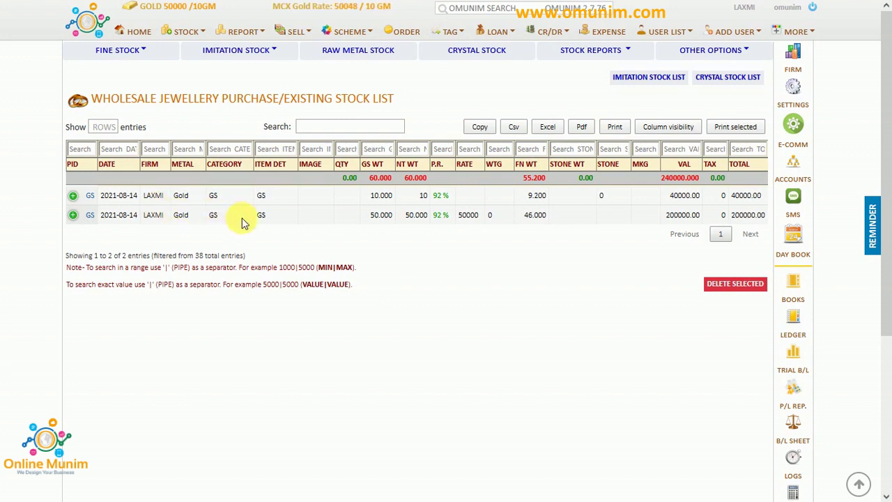
Expand and inspect the two GS gold entries of 10.000 and 50.000 gm.
click(74, 215)
click(75, 216)
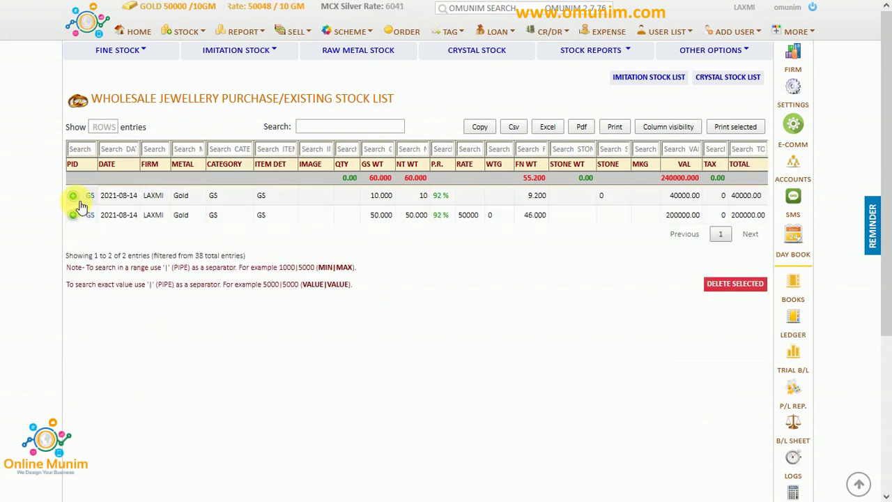
click(74, 198)
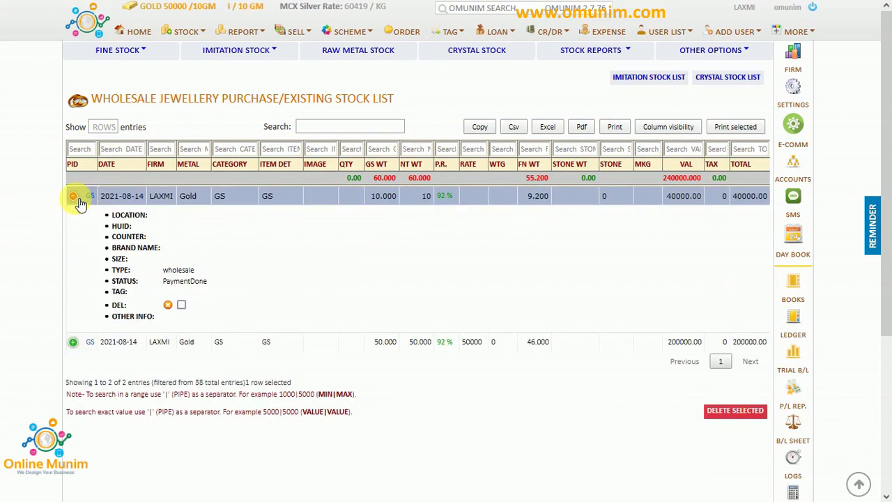
click(78, 199)
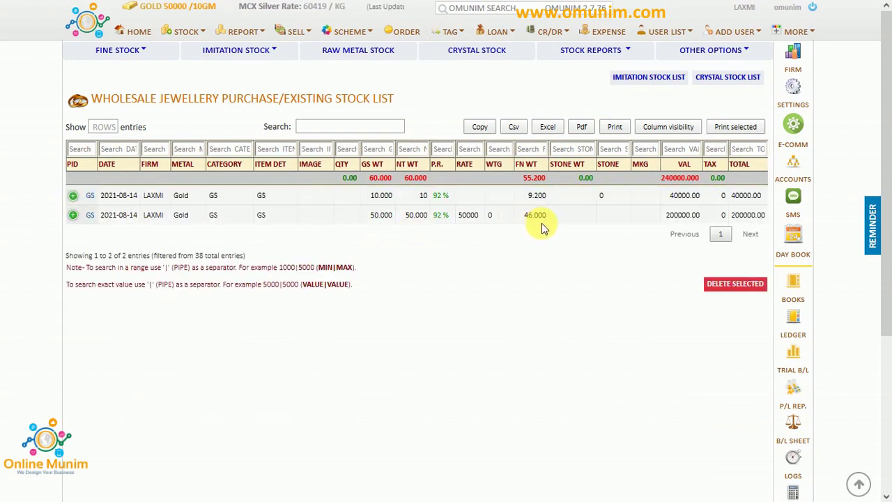
click(381, 195)
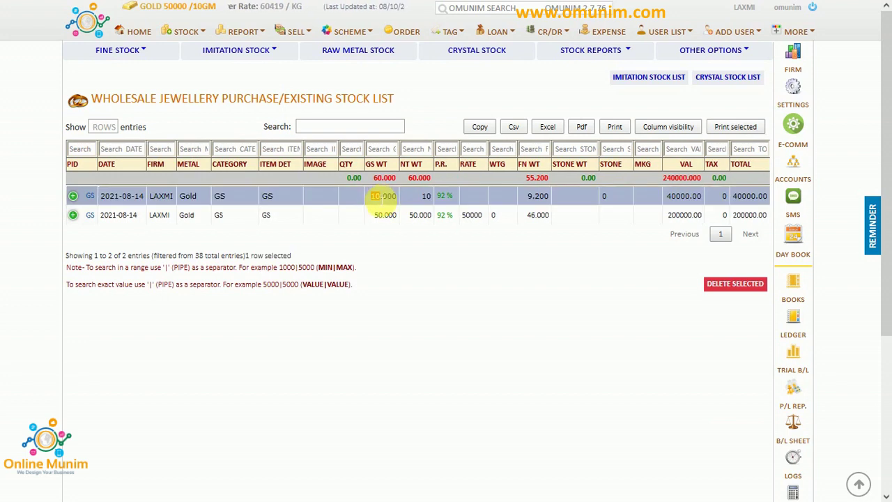
click(383, 215)
drag(383, 209, 375, 196)
click(397, 256)
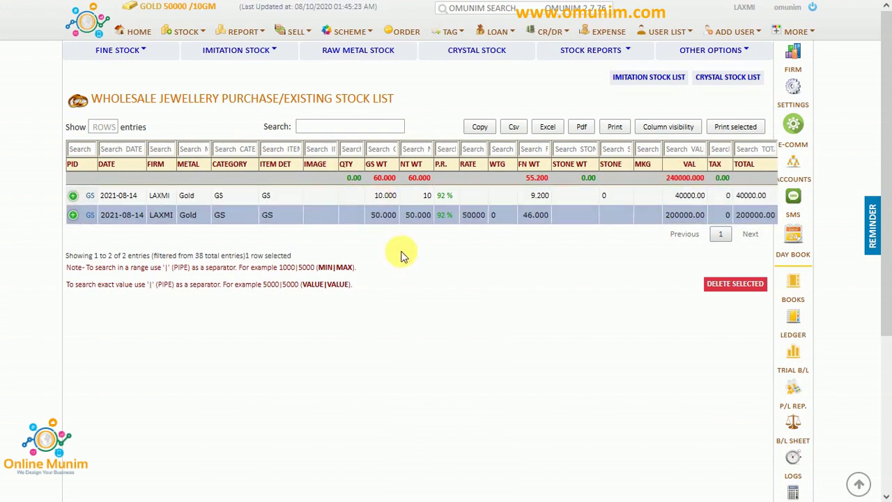
Open the Fine Jewellery Purchase Invoice List from the Sell panel.
click(298, 32)
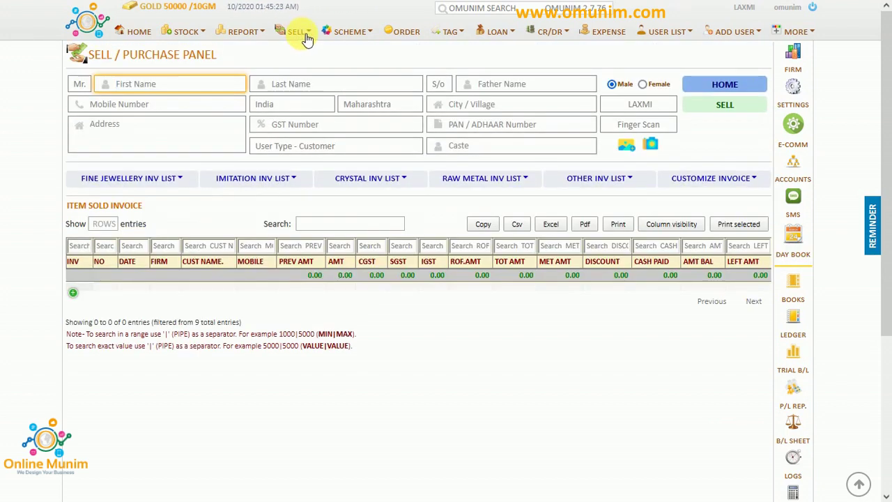
click(186, 179)
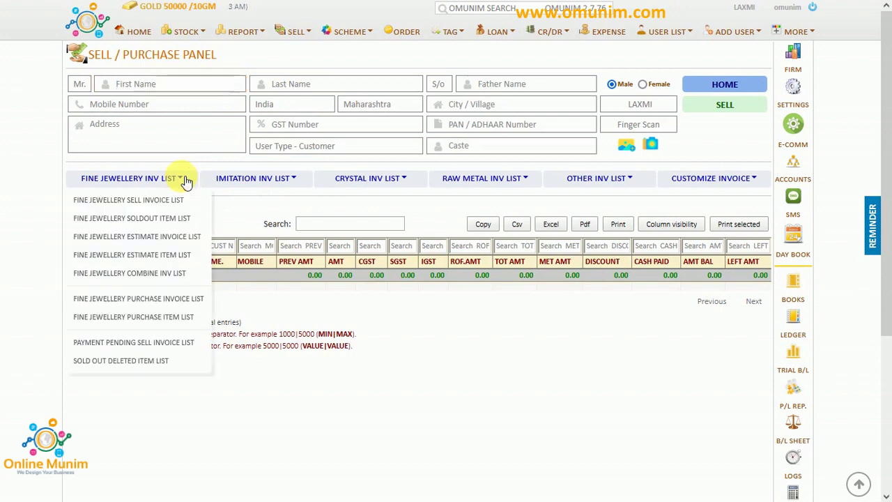
click(144, 301)
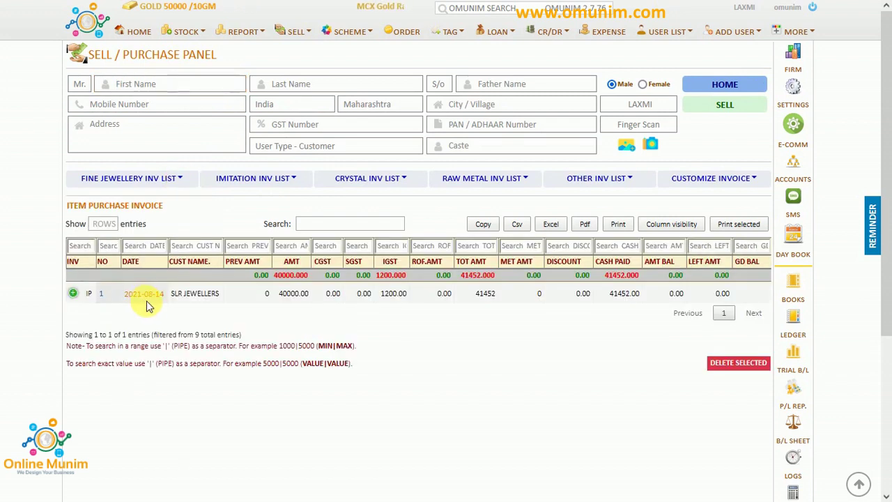
Highlight the SLR JEWELLERS name and 1200 IGST amount on invoice IP 1.
double_click(175, 293)
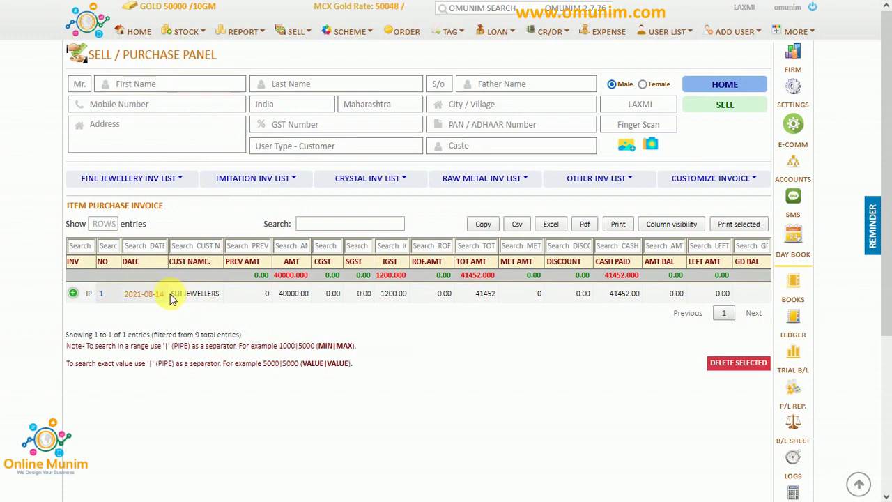
drag(196, 299, 216, 300)
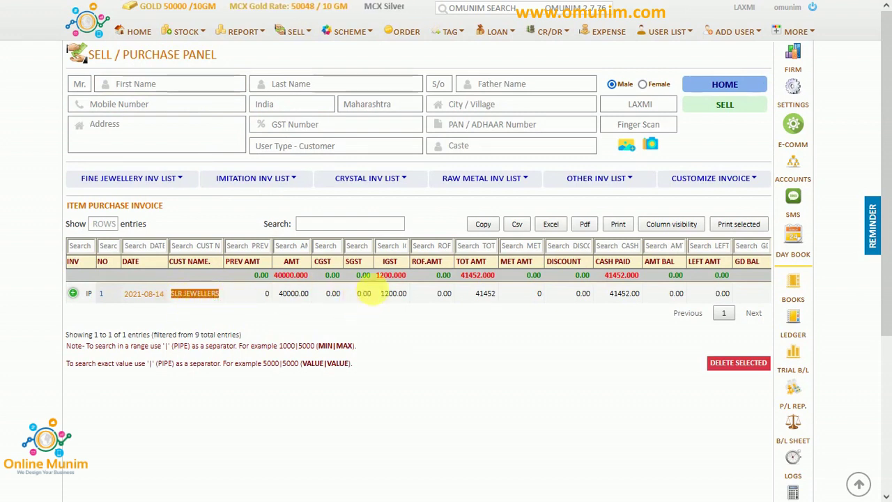
click(394, 277)
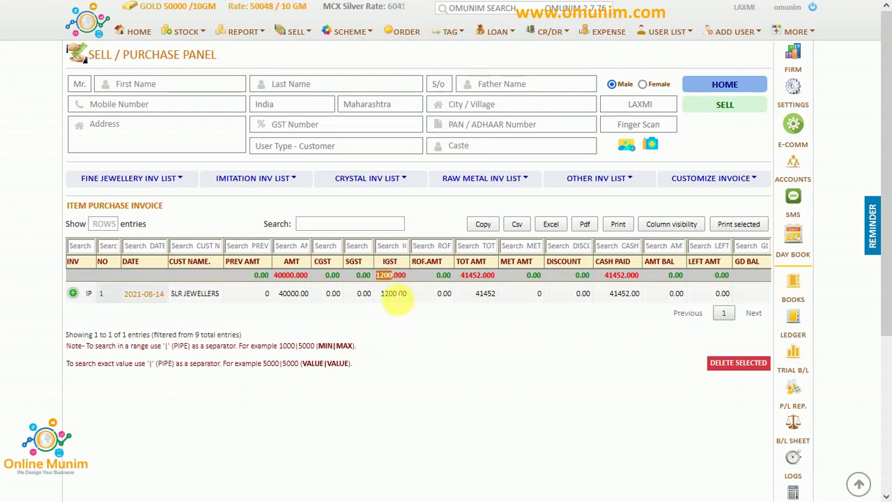
double_click(396, 293)
click(407, 314)
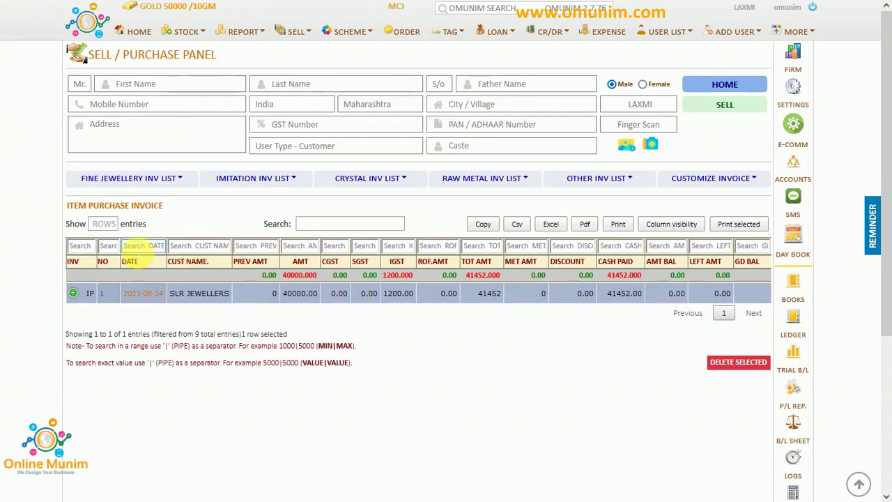
Enter and apply a first date-range filter in the invoice DATE search box.
click(143, 245)
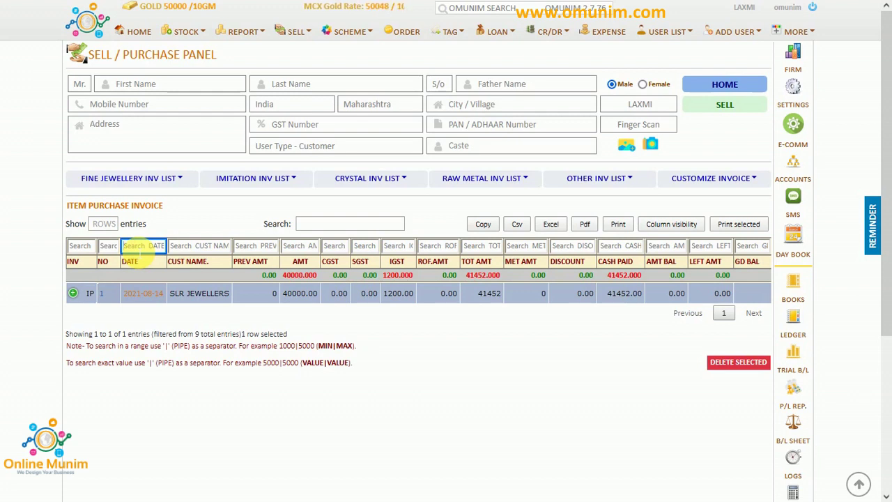
text(2021)
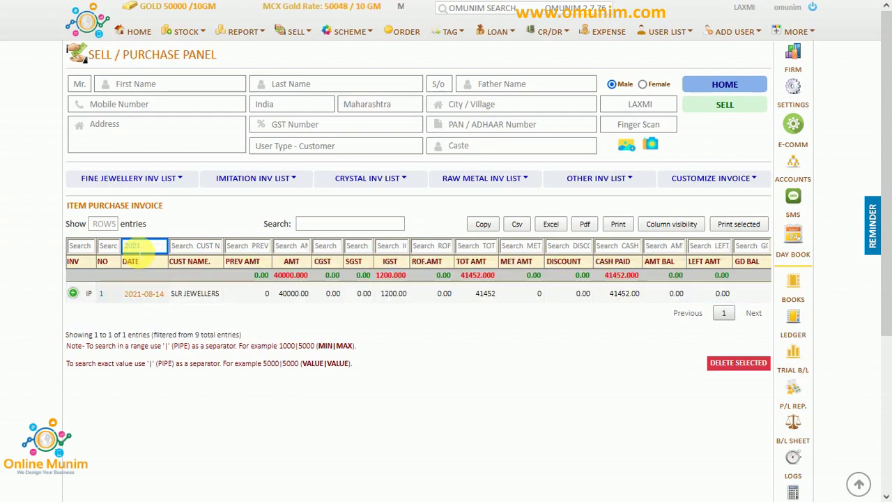
text(-)
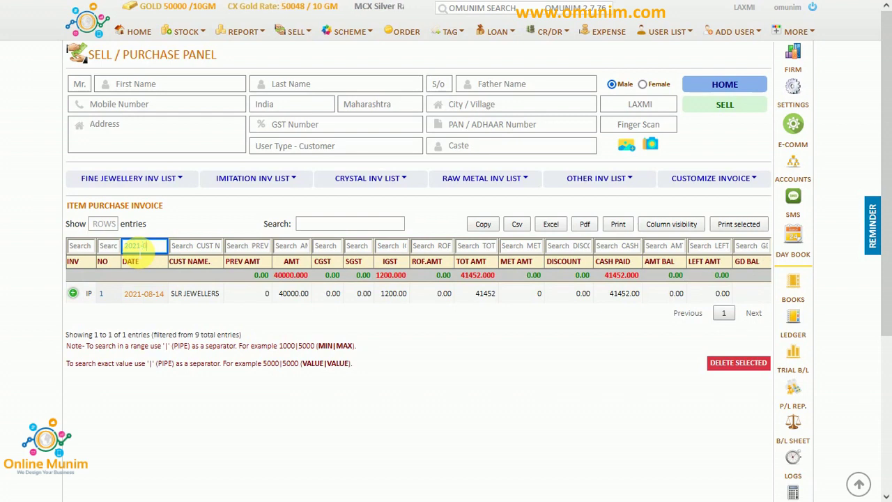
text(08)
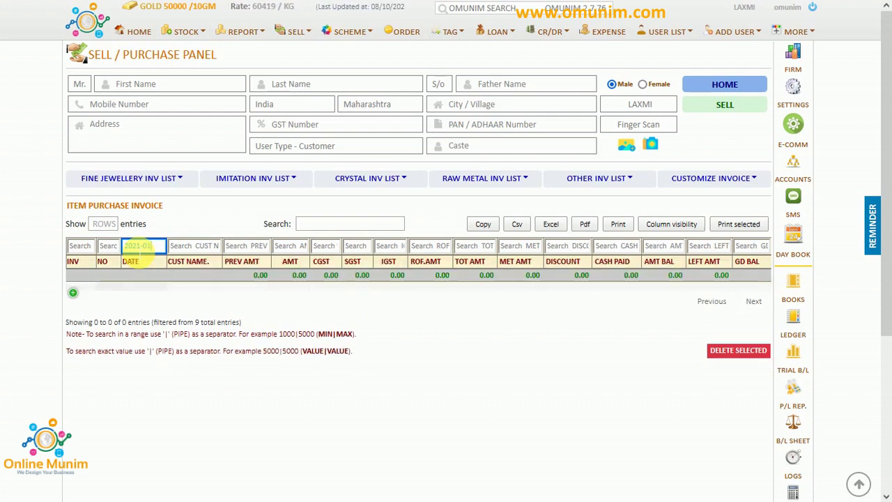
text(|)
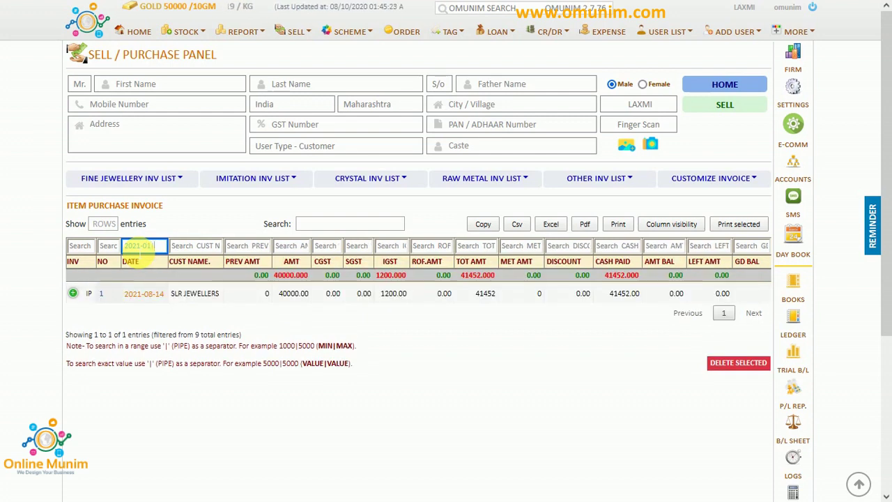
text(20)
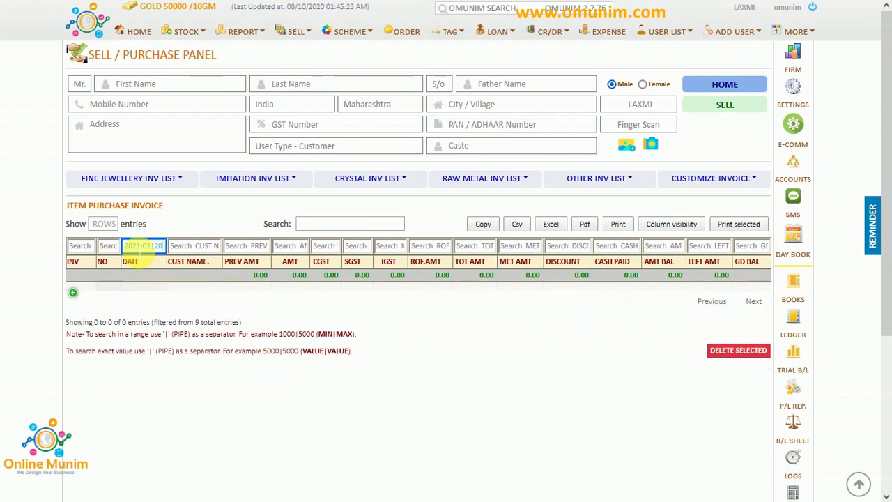
text(21-0)
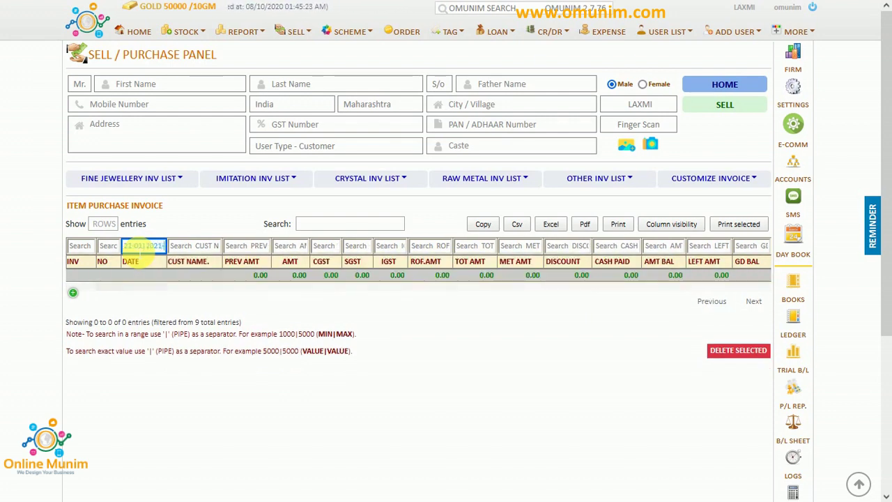
text(8)
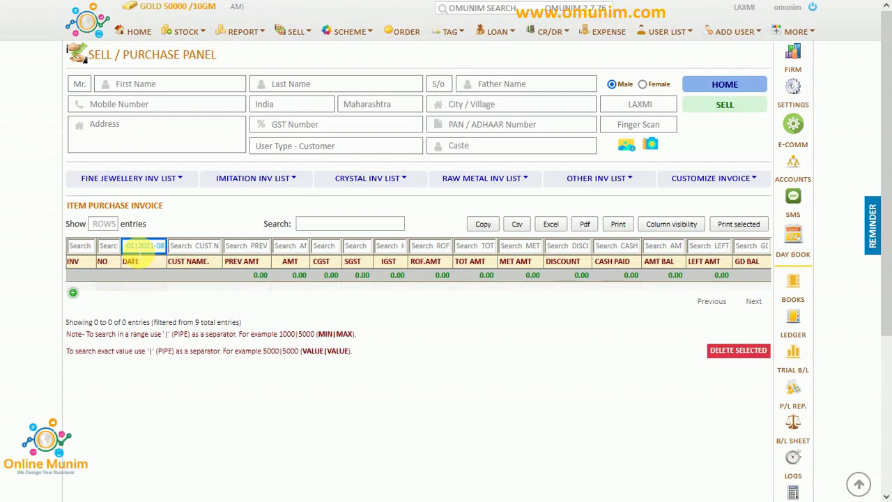
text(-01)
key(Right)
key(Right)
key(Right)
key(Right)
key(Right)
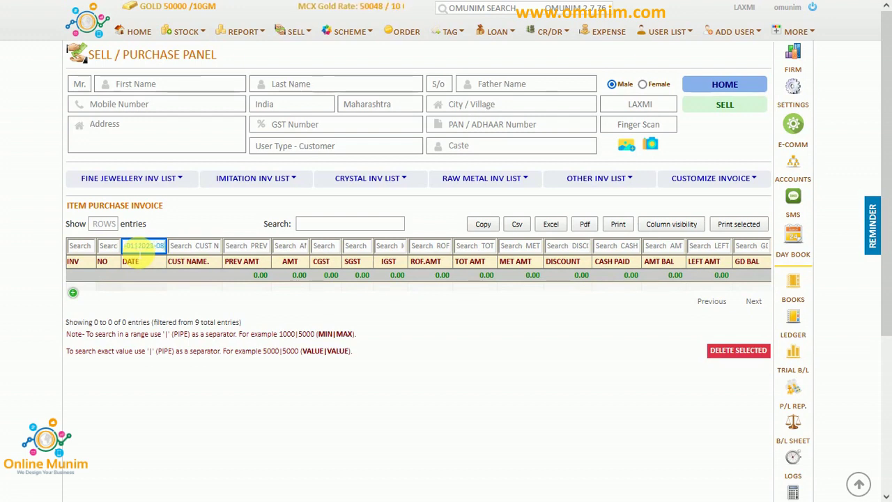
text(-31)
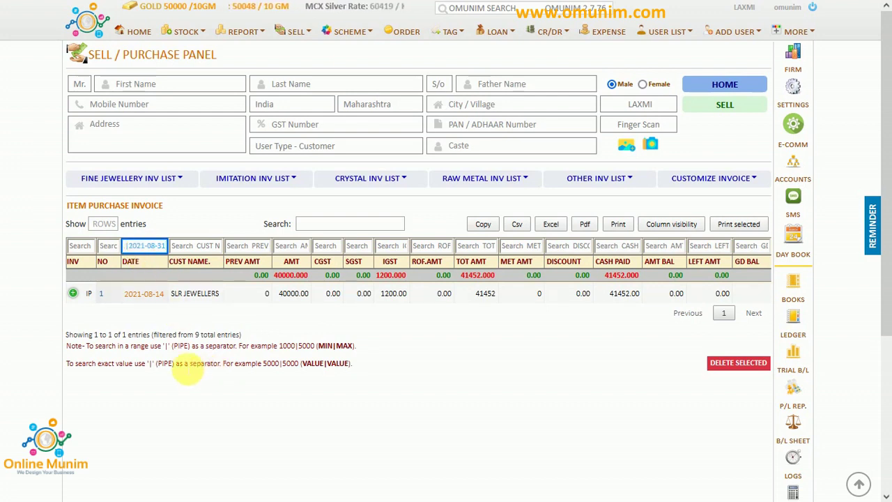
click(171, 347)
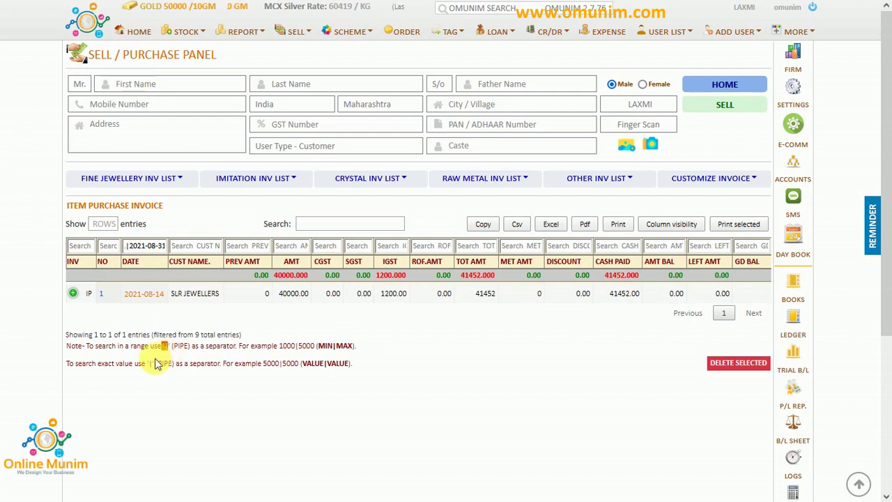
double_click(345, 346)
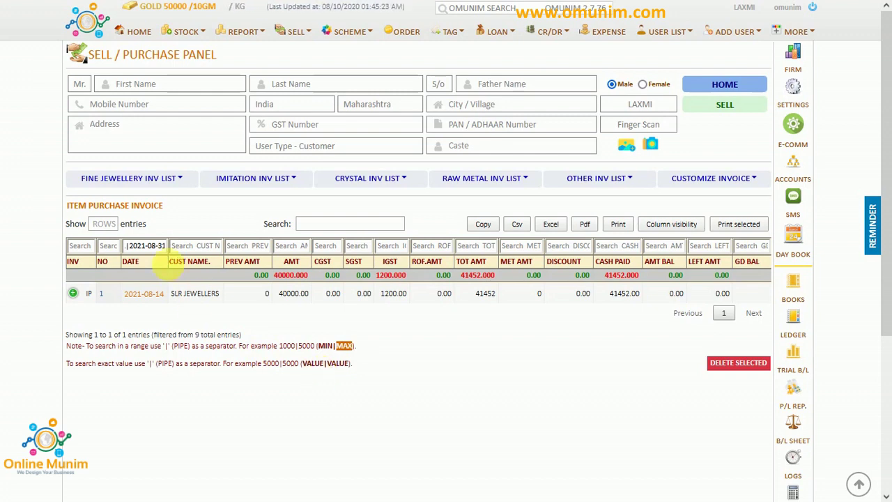
Replace the date filter with the range 2021-04-01|2021-08-31.
triple_click(136, 247)
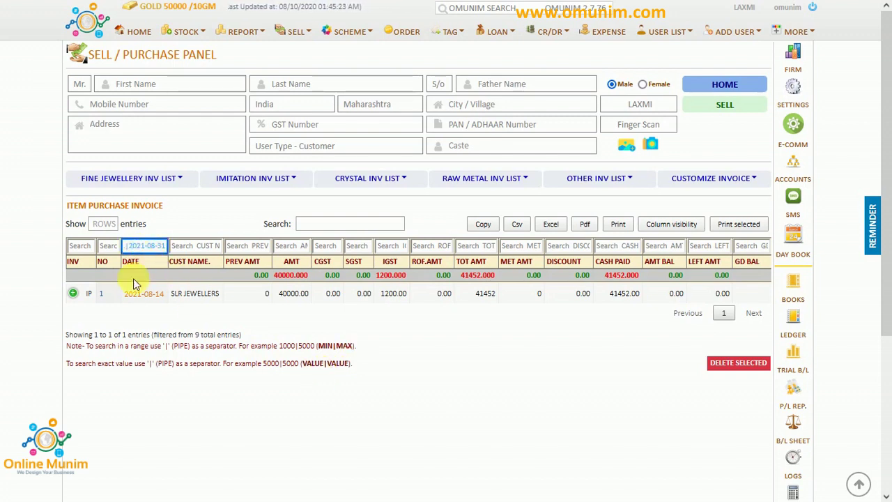
text(2021-01-01|)
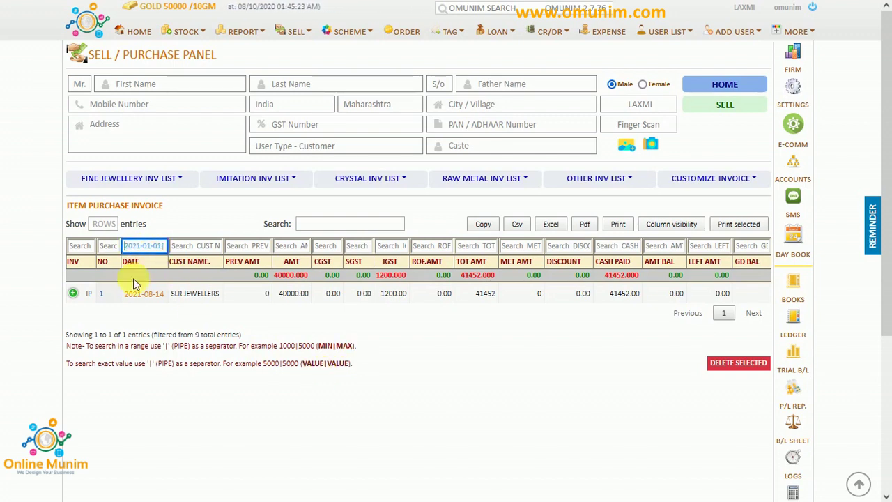
key(Right)
key(Right)
key(Right)
key(Right)
key(Right)
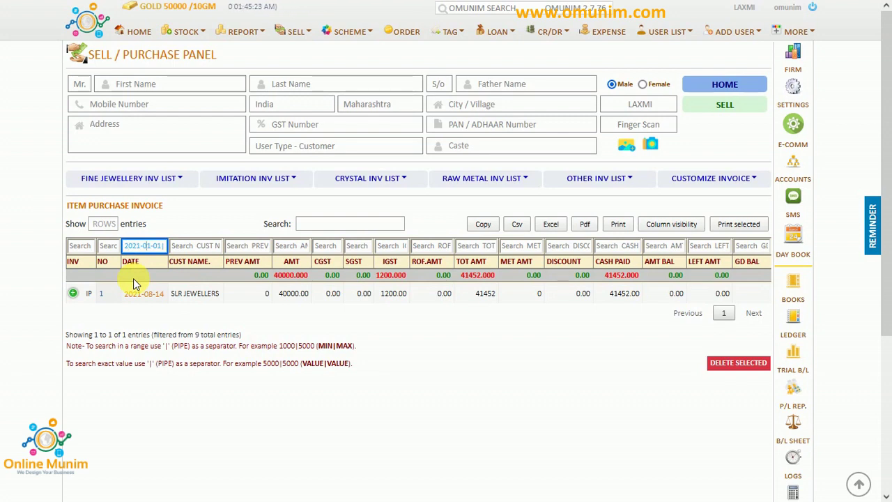
key(Delete)
text(4)
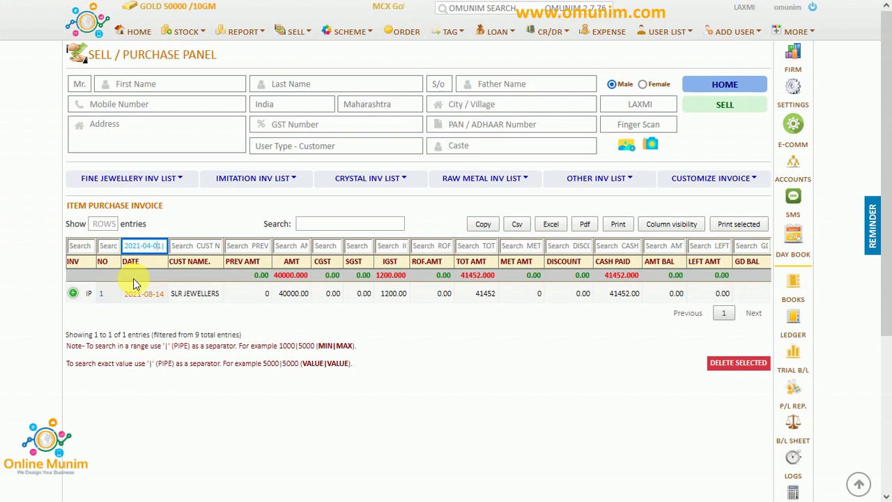
key(End)
text(2021-)
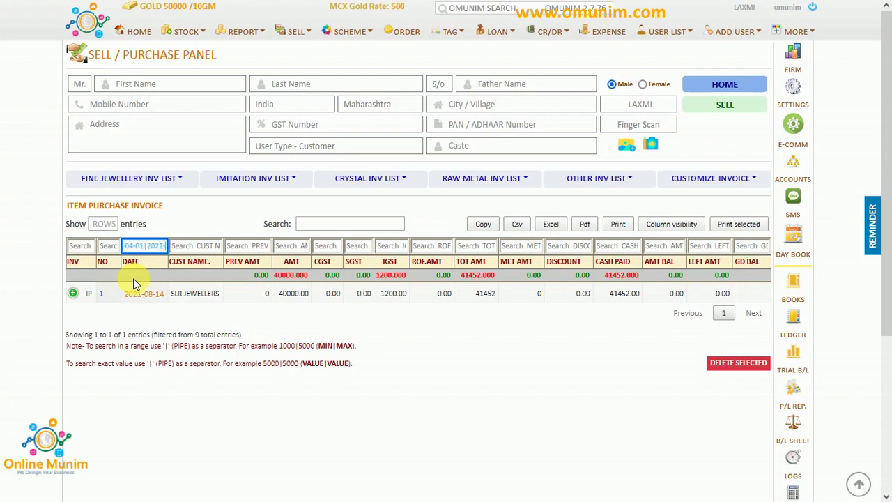
text(08-31)
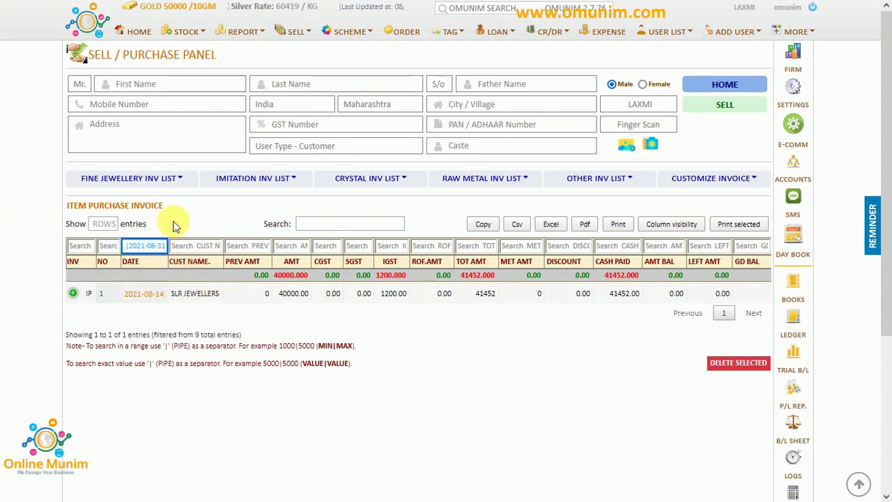
Open a sell bill for MOHAN from the Sell Invoice List and choose product ID GS.
click(185, 183)
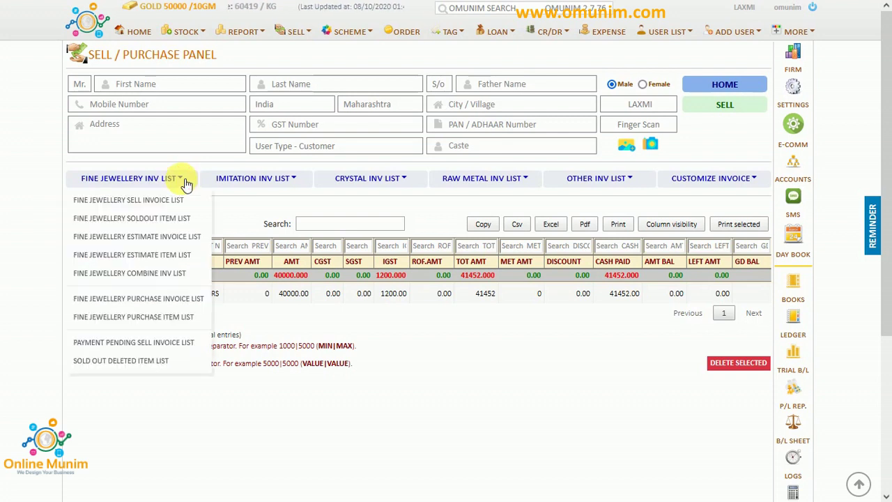
click(168, 203)
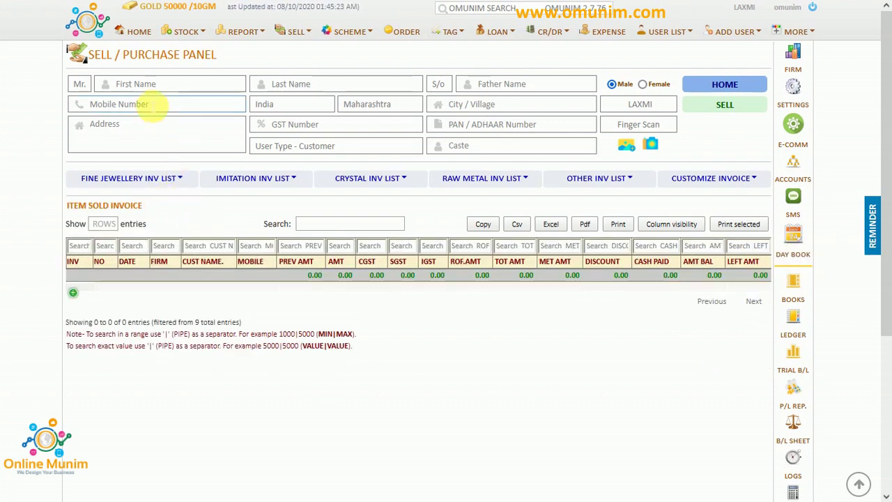
click(149, 85)
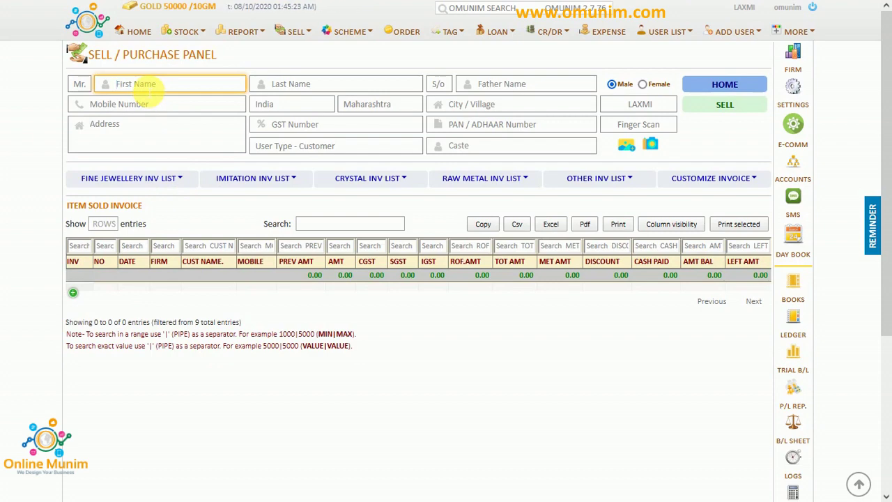
text(M)
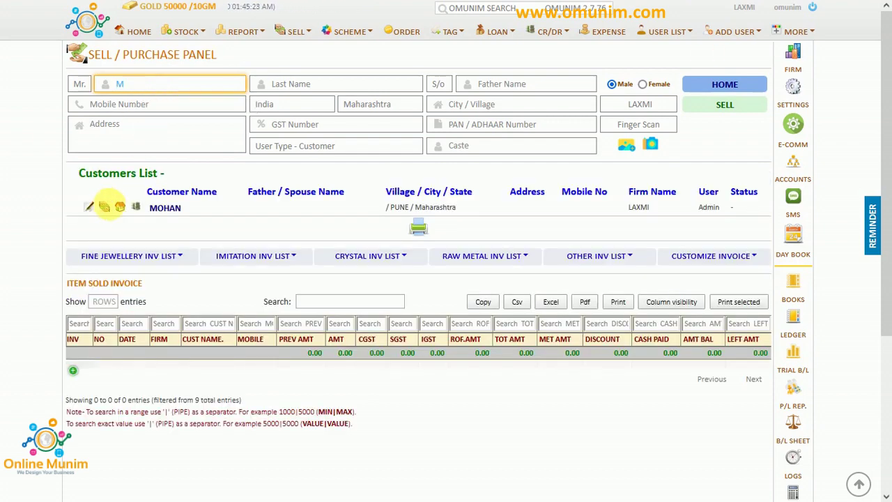
click(105, 207)
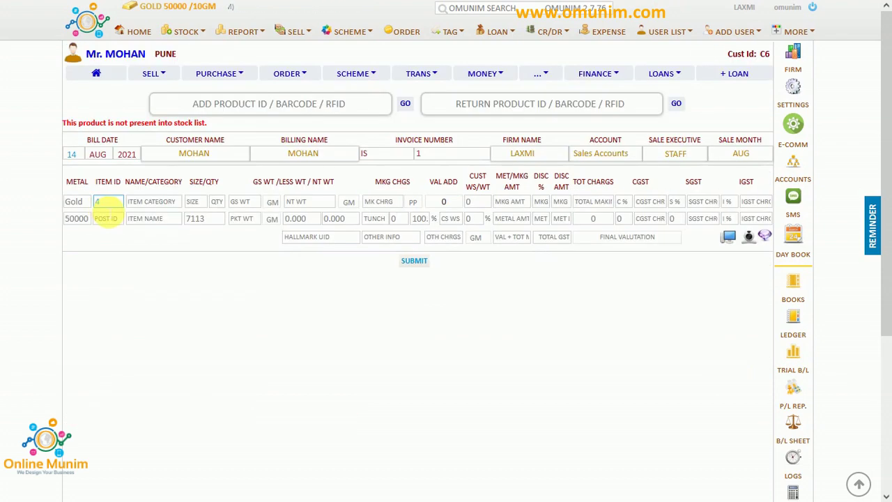
click(297, 112)
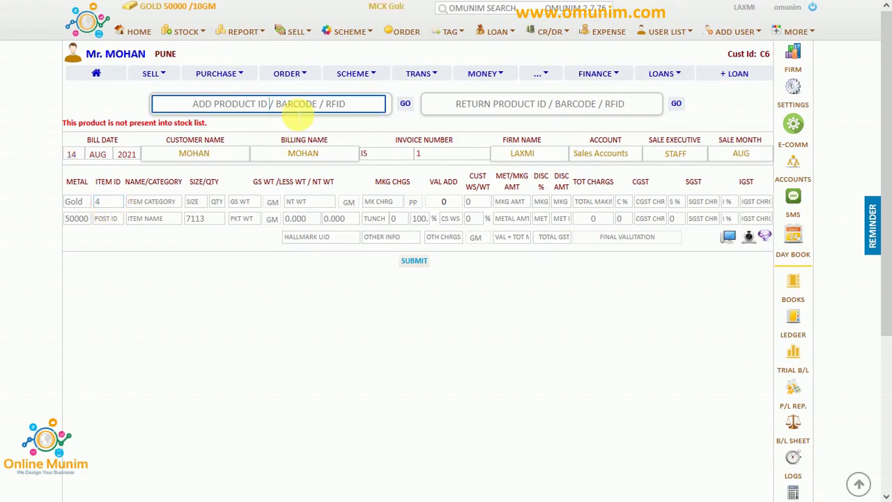
click(298, 116)
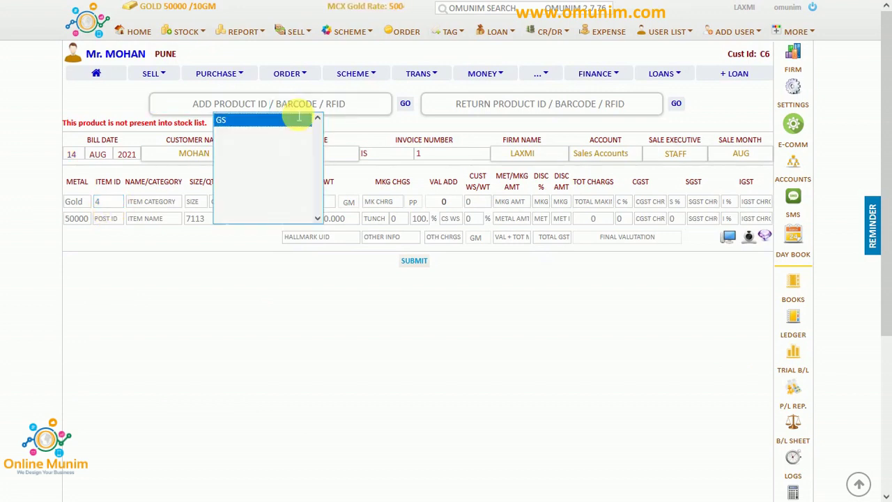
click(299, 119)
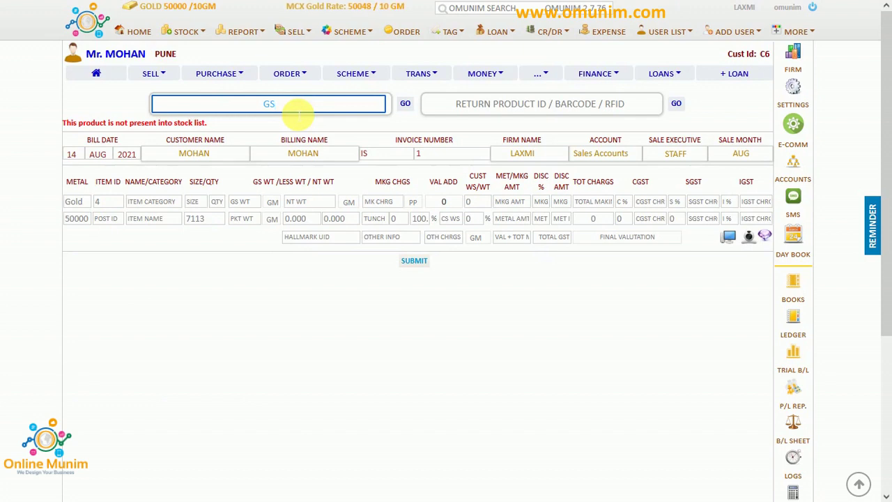
Load GS with 1 GM gross weight, 50000 metal rate and 8% customer wastage.
key(Return)
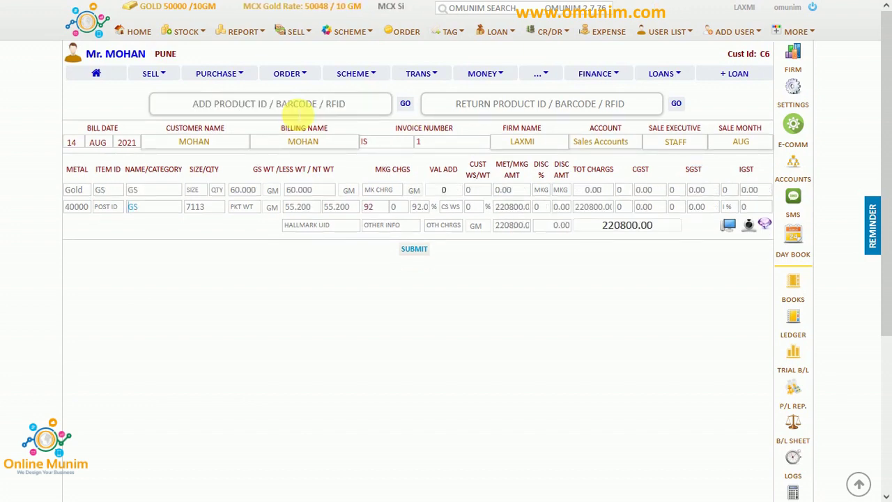
click(240, 190)
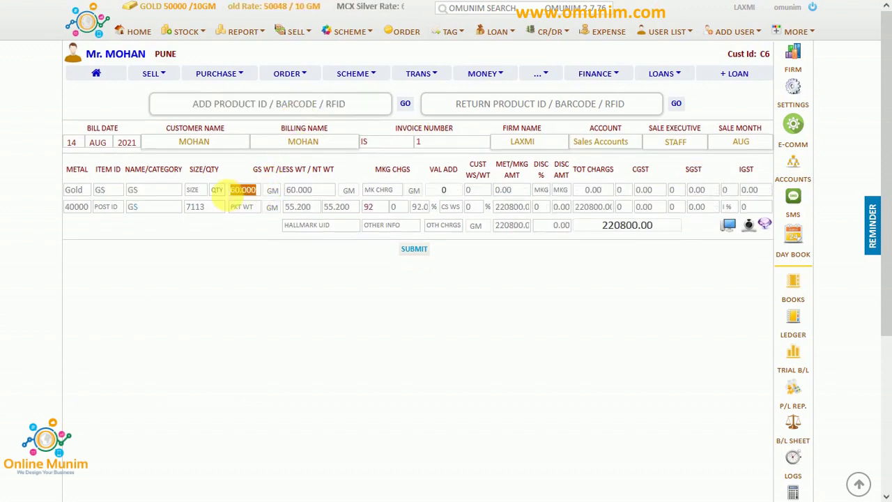
text(1)
click(78, 208)
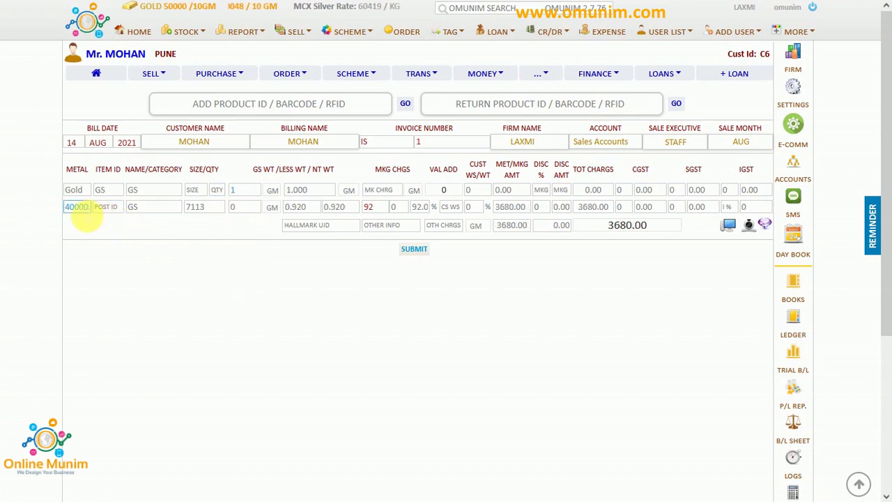
key(BackSpace)
text(50)
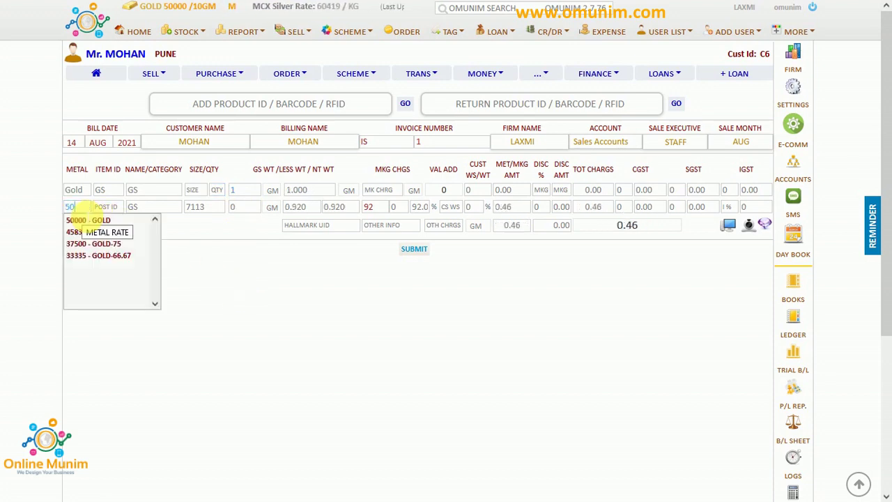
text(000)
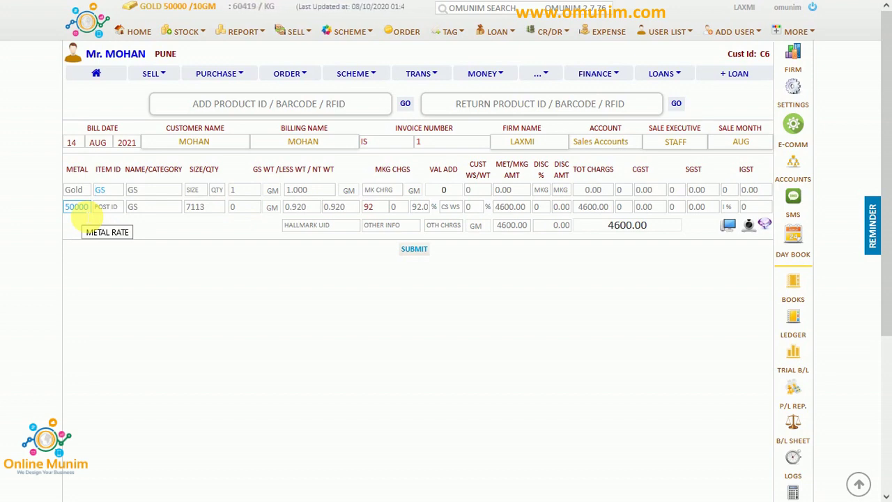
click(209, 281)
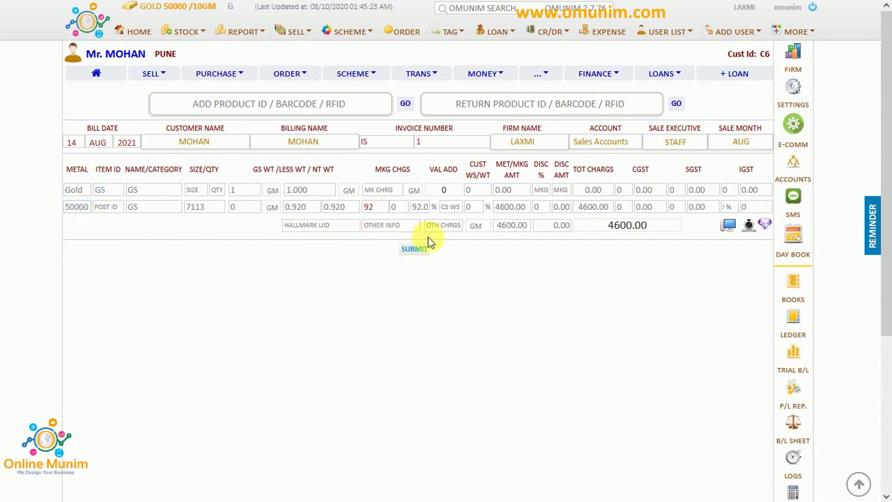
click(631, 228)
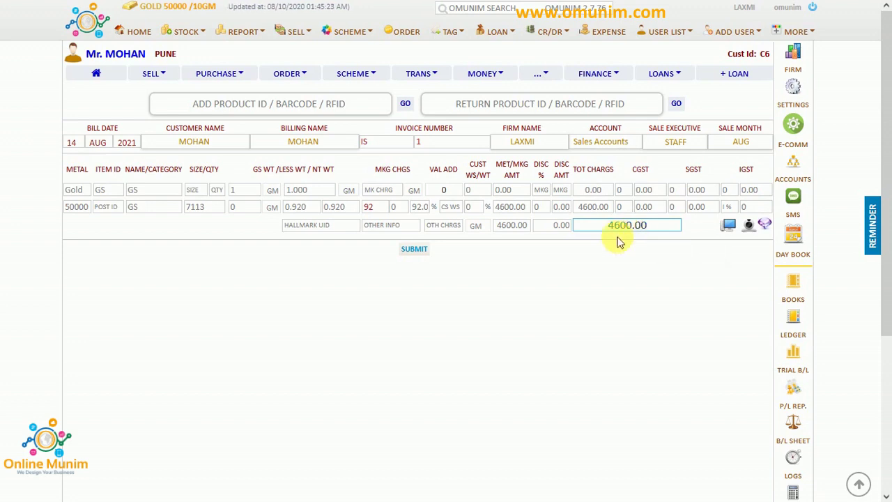
click(451, 207)
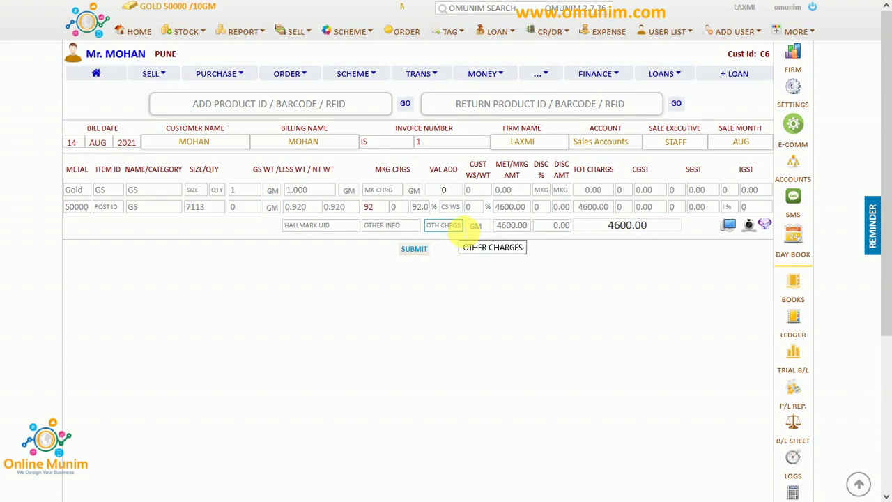
text(8)
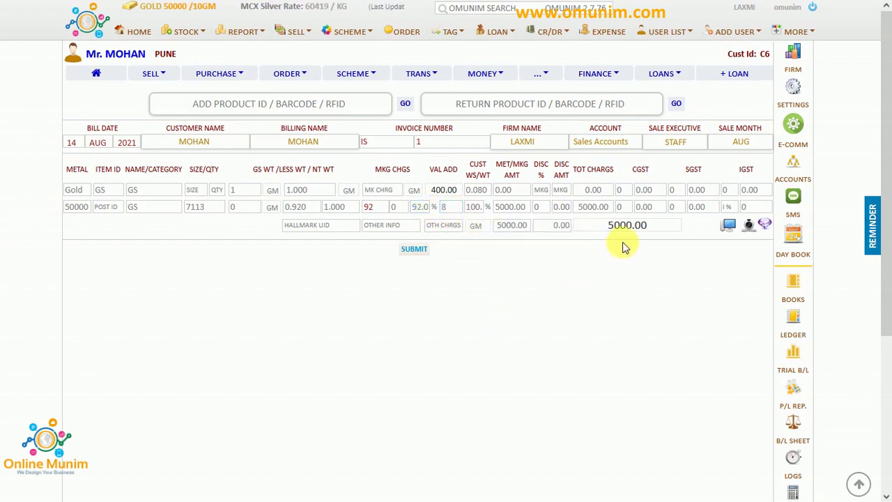
Save bill IS1 with its 5,000 gold line and reopen that GS line for editing.
click(414, 251)
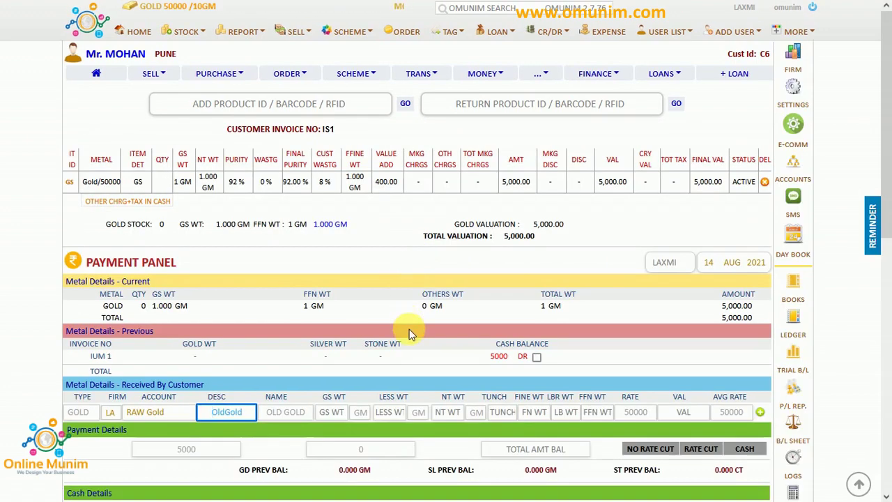
scroll(409, 329, down, 5)
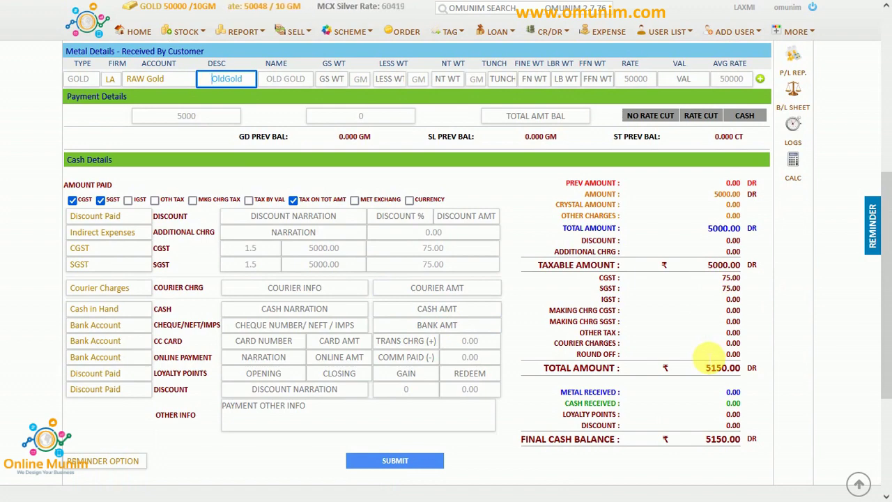
scroll(706, 355, up, 5)
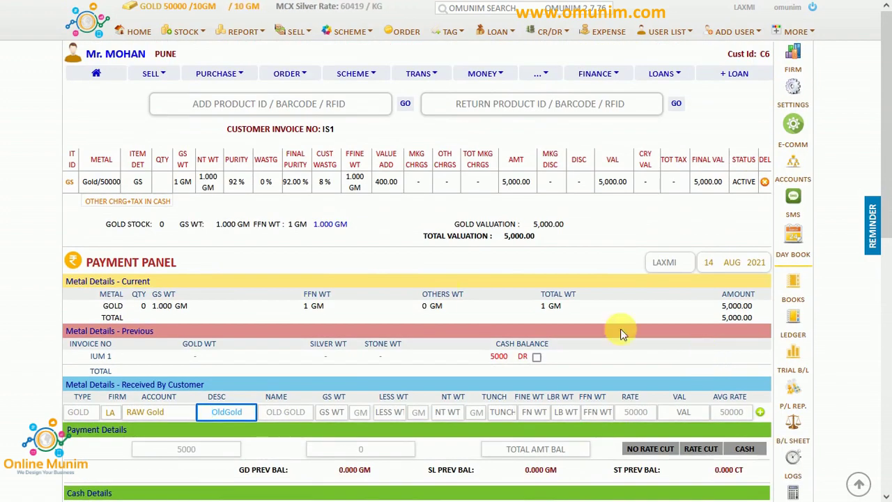
click(70, 182)
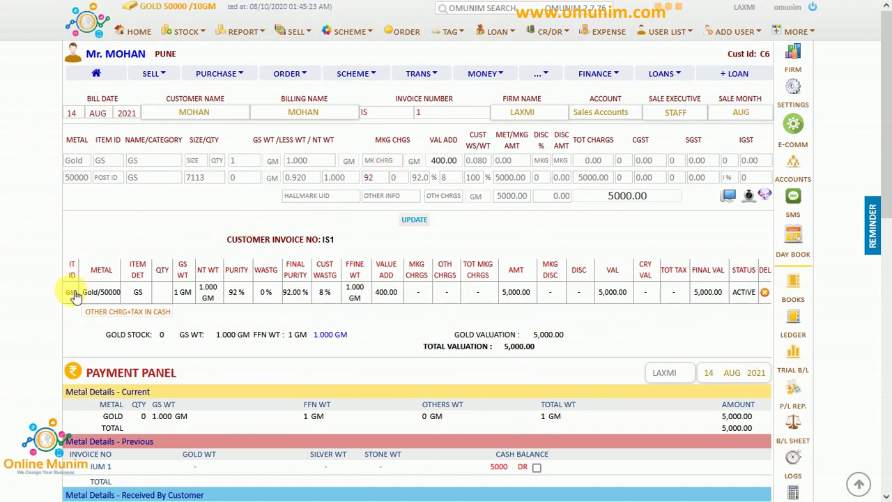
Add a 1000 making charge to the GS gold item and update it.
click(381, 161)
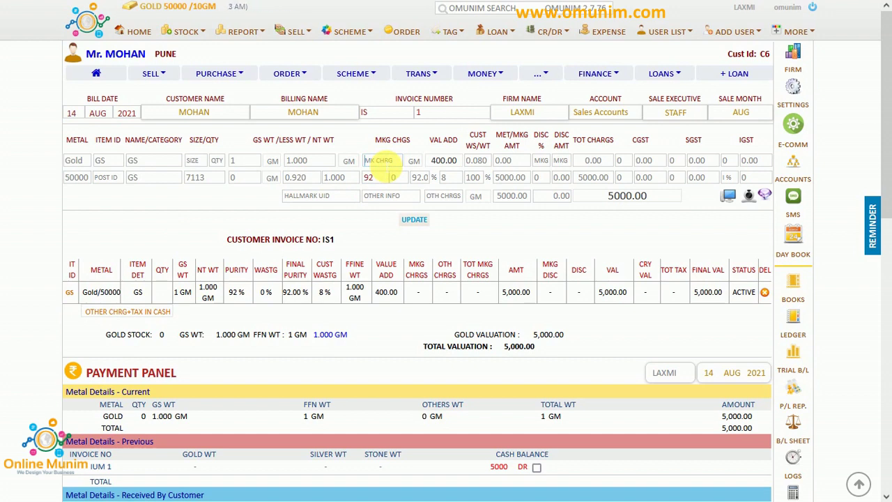
text(1000)
click(472, 240)
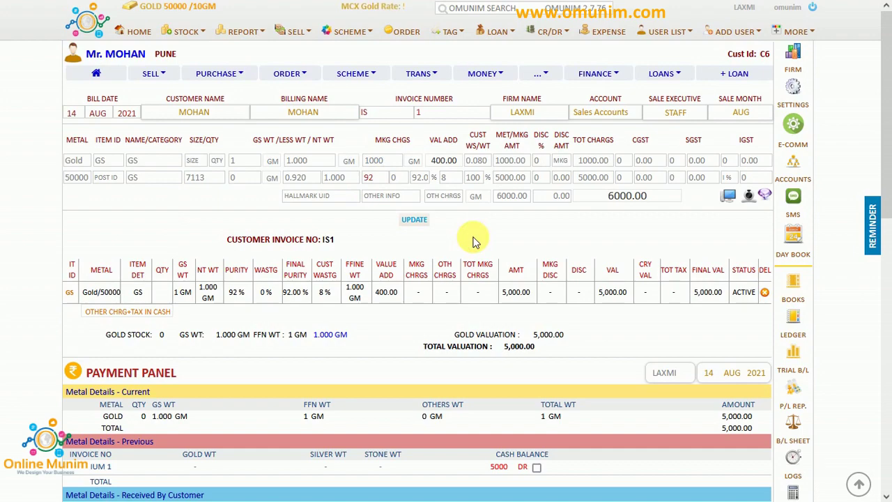
click(425, 222)
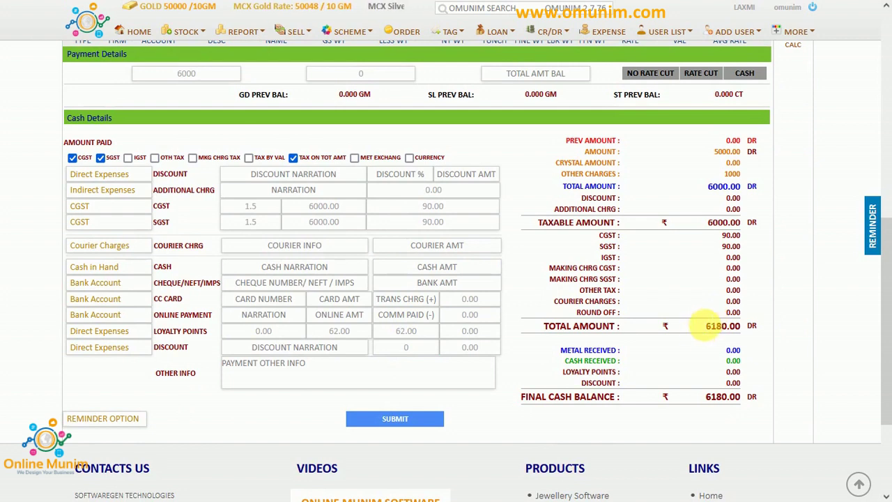
Round the invoice total to 6100 and check the recalculated other charges.
click(708, 330)
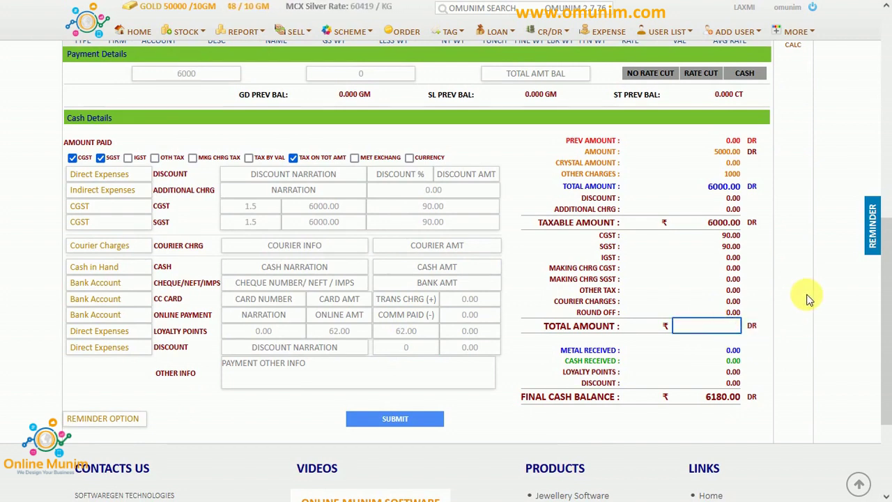
text(6100)
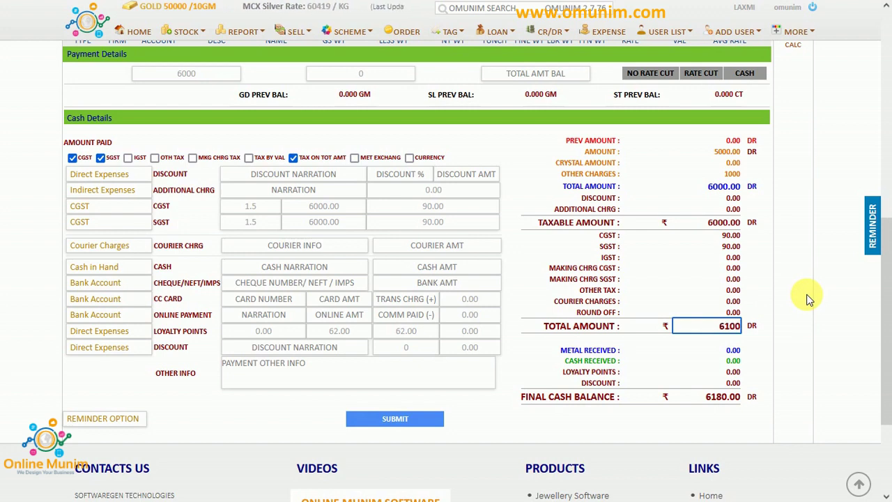
key(Return)
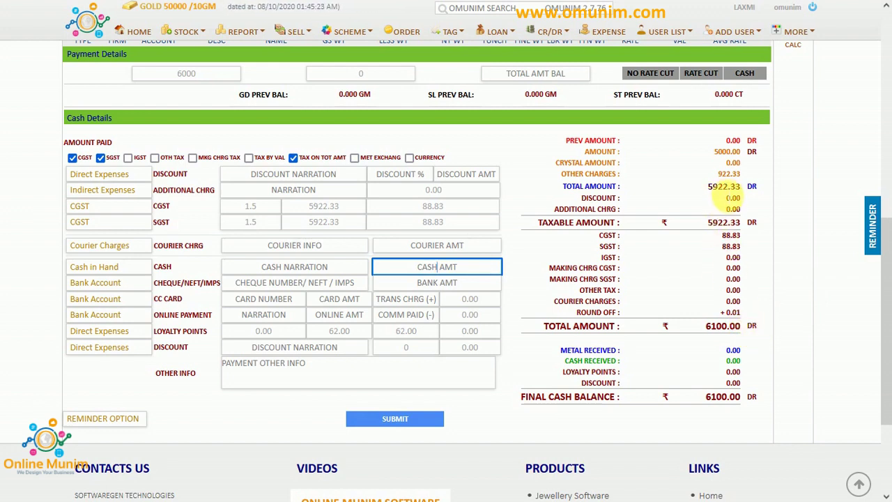
drag(619, 174, 562, 173)
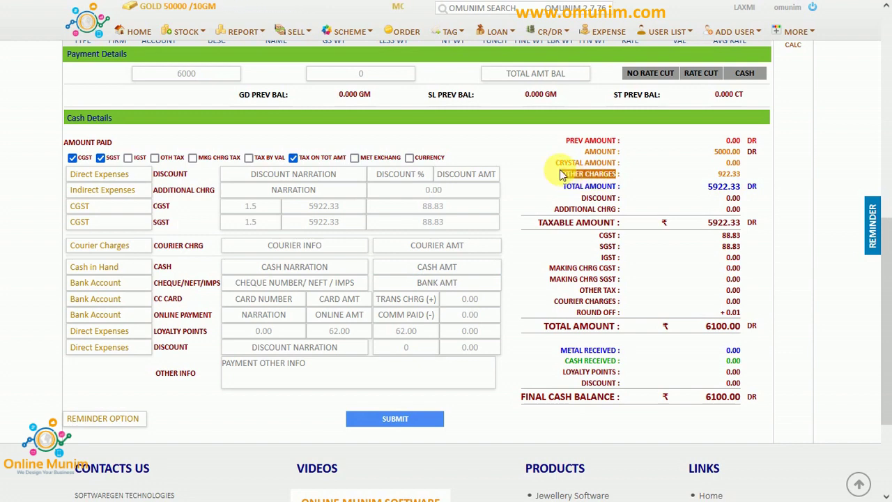
scroll(551, 173, up, 10)
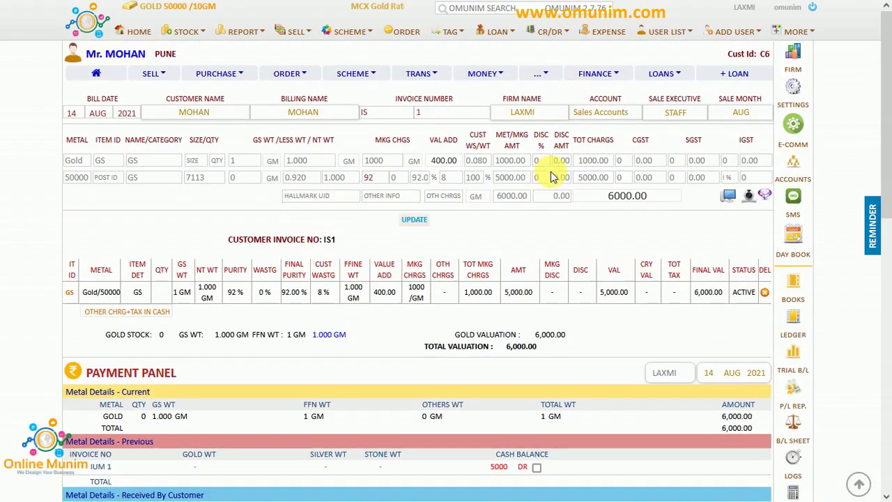
click(150, 73)
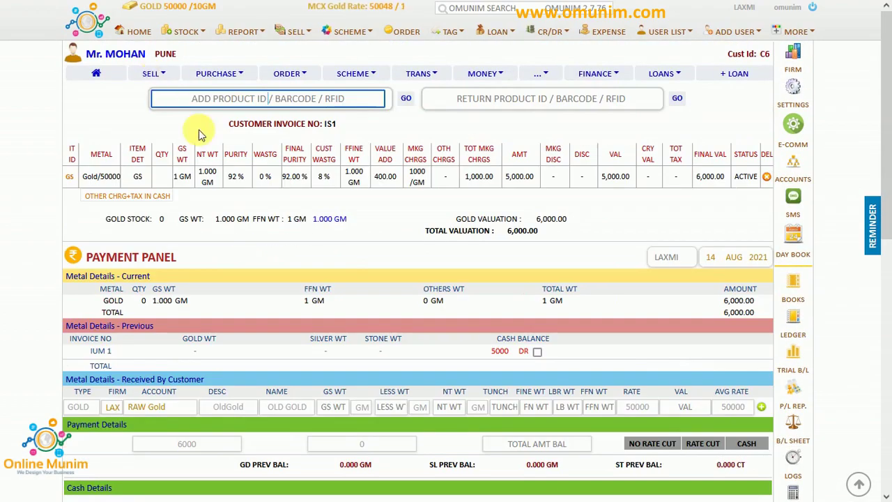
scroll(335, 265, down, 5)
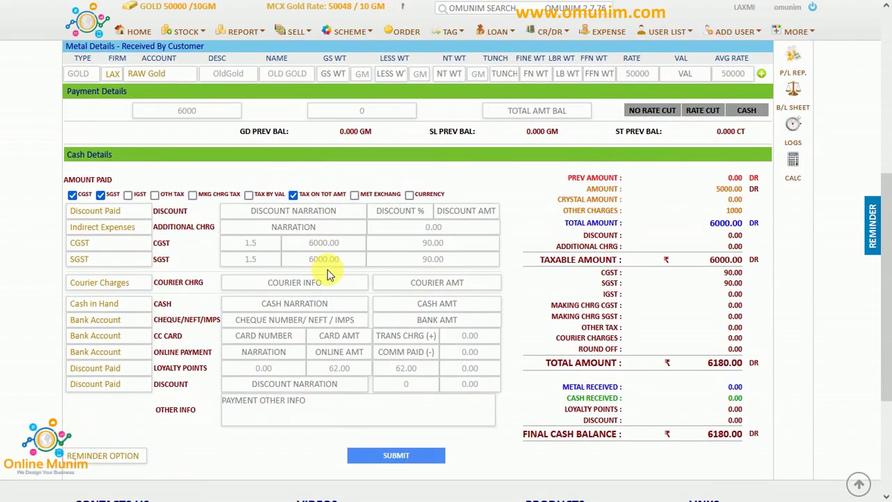
scroll(330, 274, down, 1)
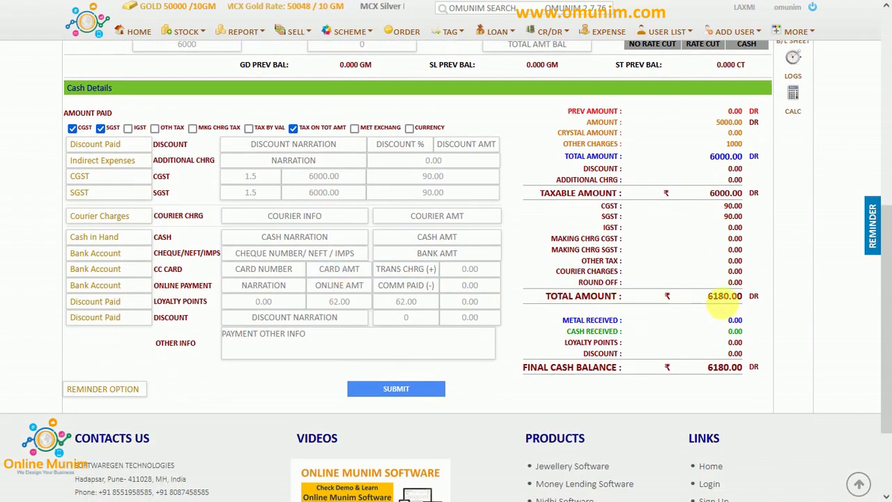
Re-enter the 6100 total and put 6100 as the Cheque/NEFT bank amount.
click(724, 297)
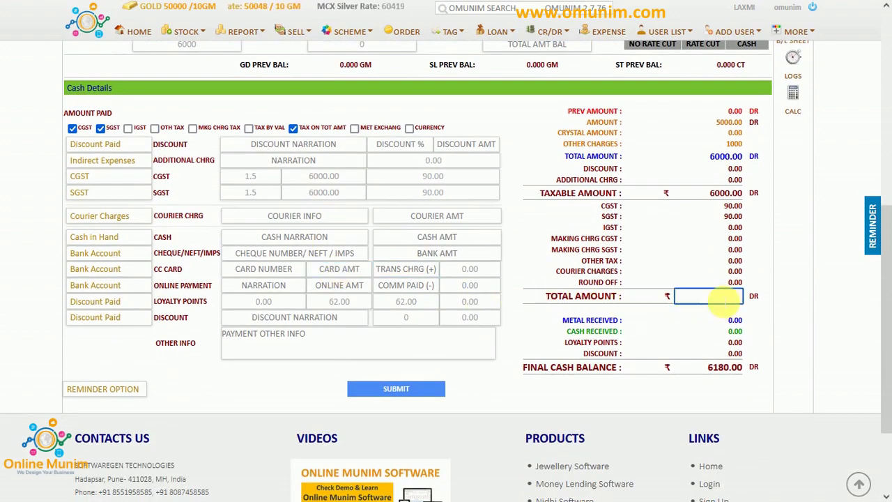
text(610)
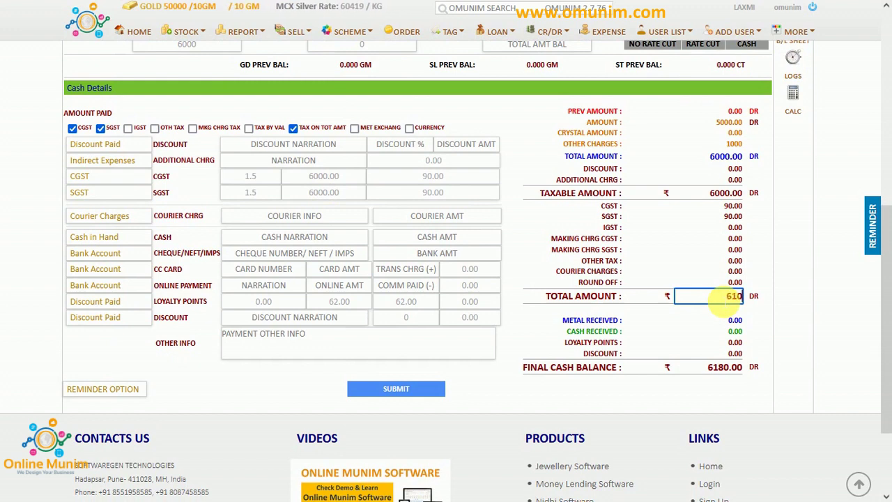
text(0)
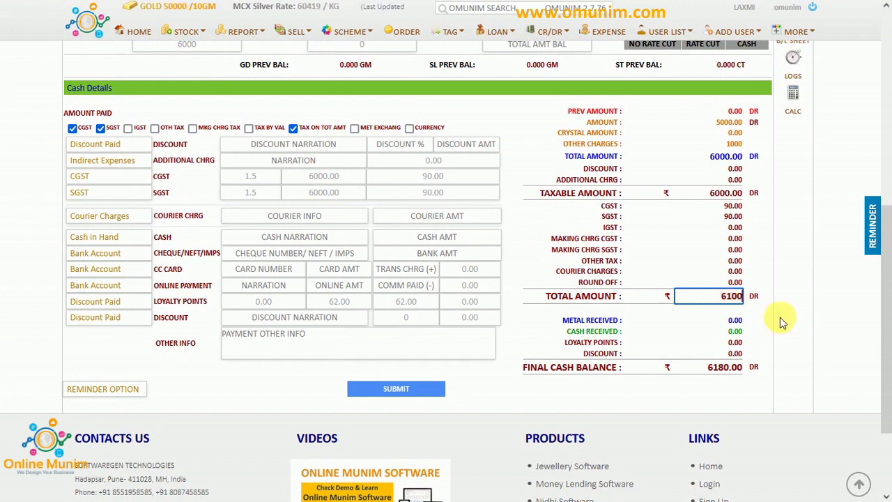
click(779, 318)
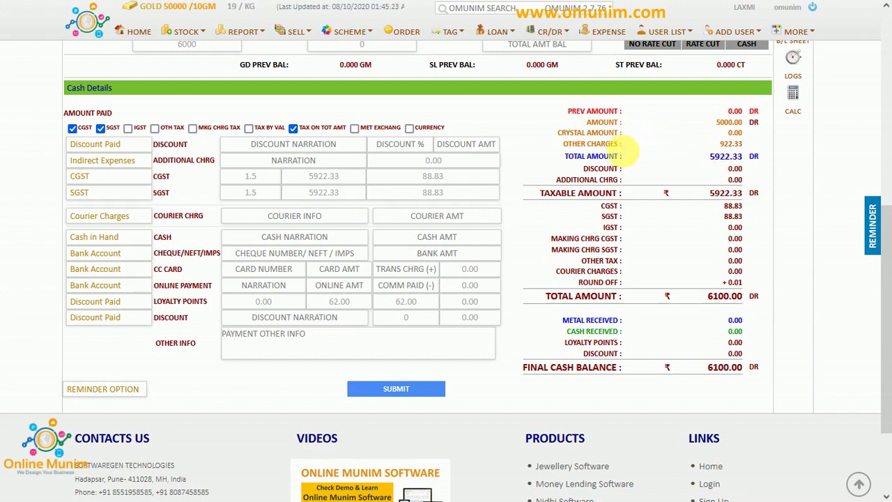
drag(619, 144, 572, 144)
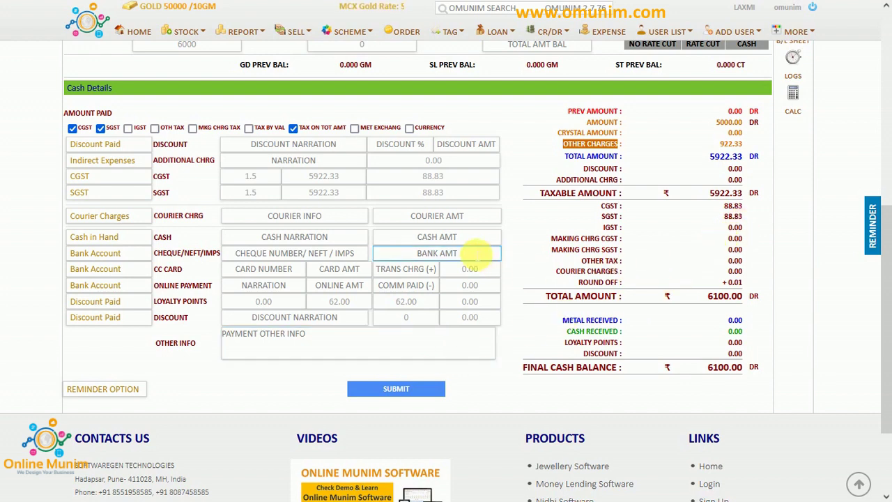
click(470, 253)
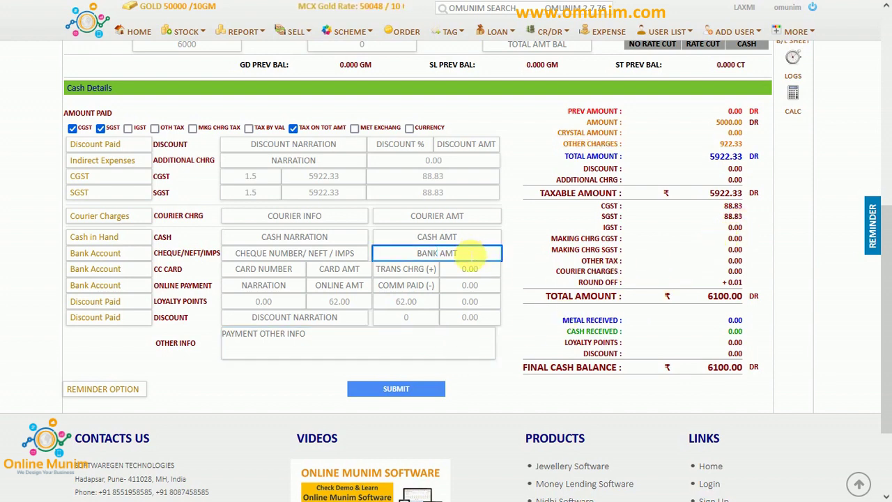
text(6100)
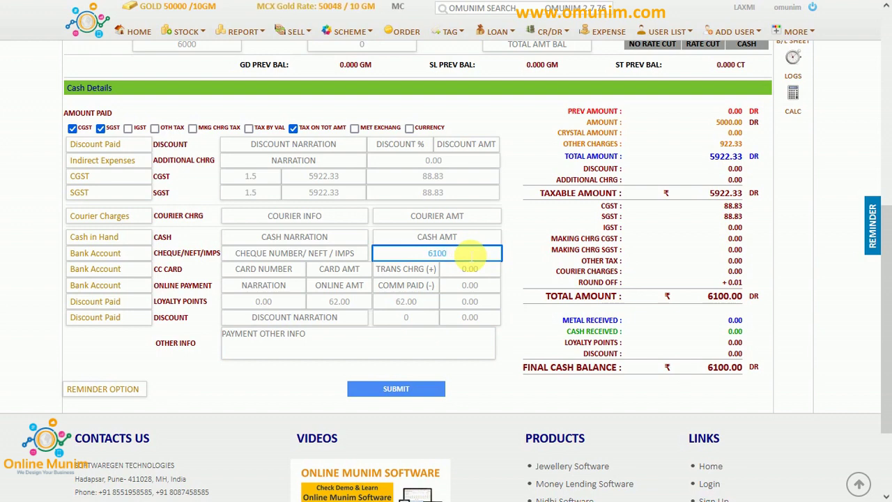
Save the payment and review the printable invoice's making charge and SHUBH LABH heading.
click(403, 388)
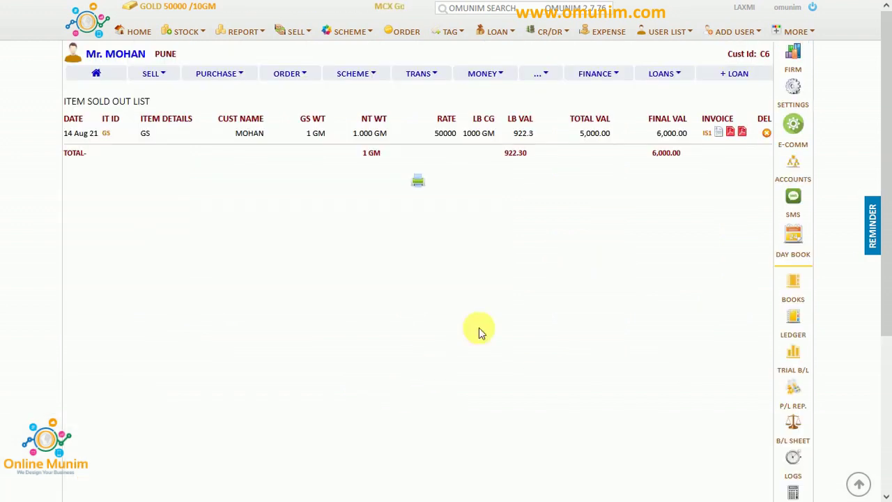
click(719, 133)
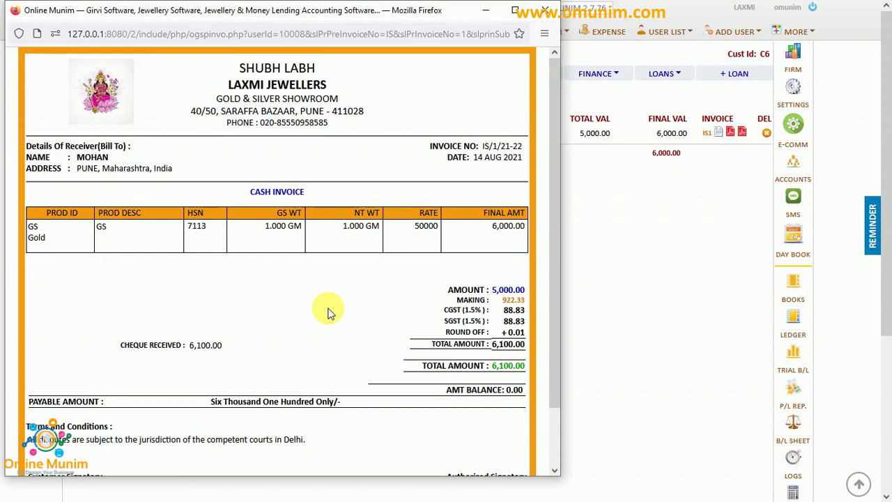
scroll(330, 314, down, 2)
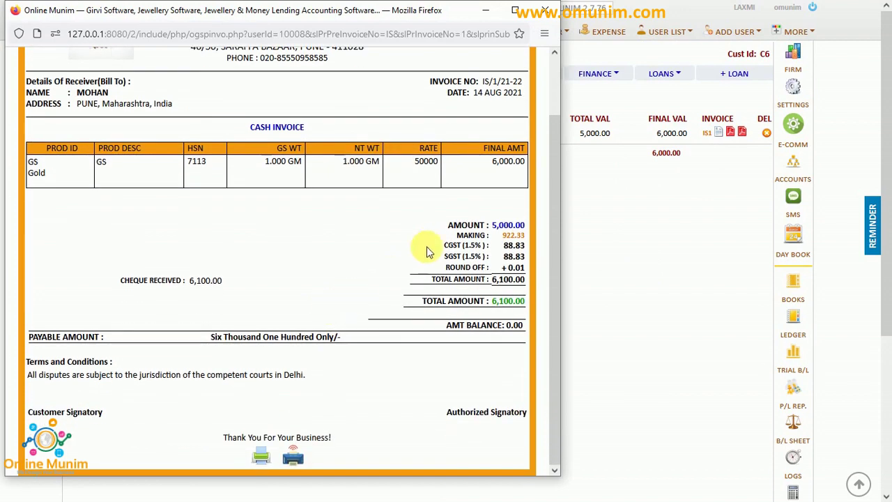
double_click(472, 235)
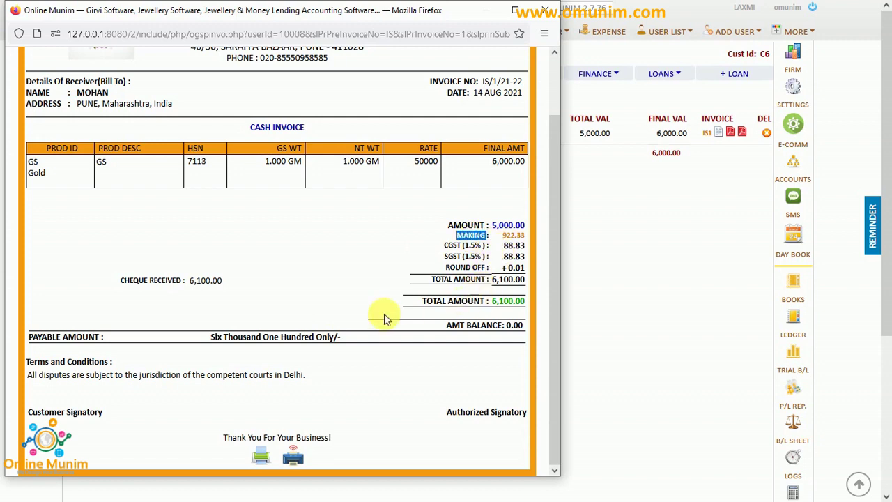
scroll(374, 306, up, 2)
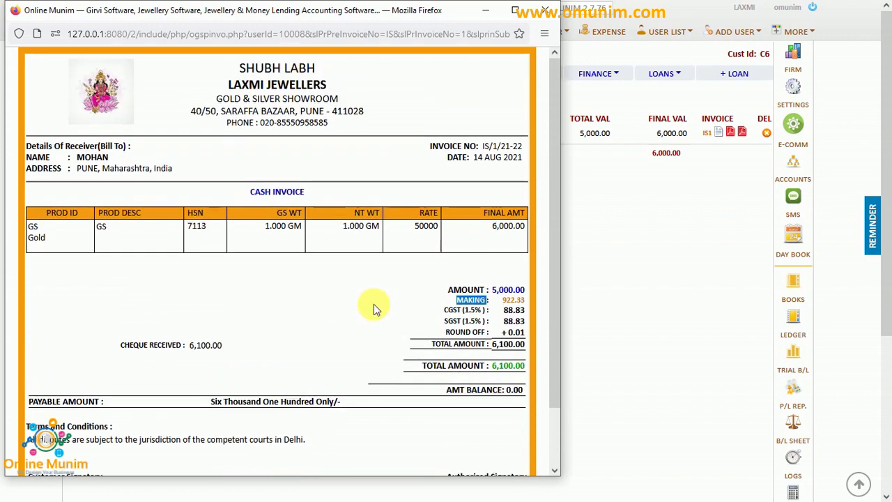
click(244, 74)
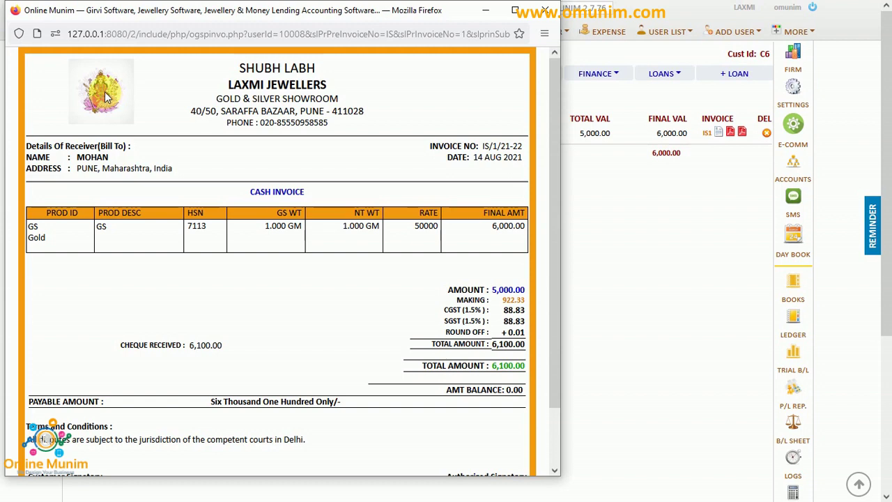
drag(236, 68, 321, 70)
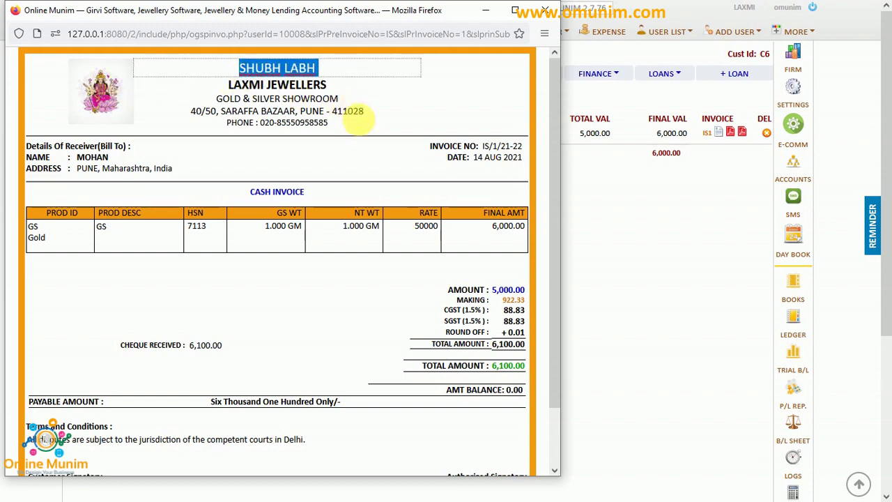
click(327, 121)
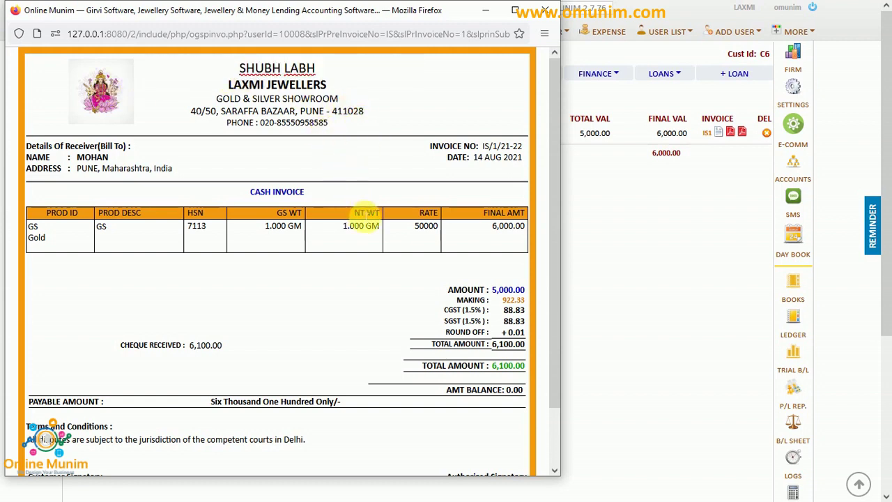
click(546, 10)
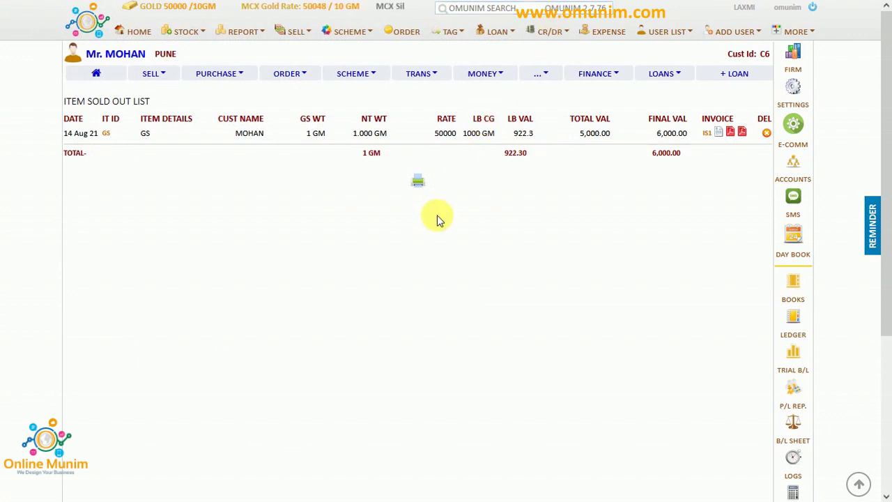
Reopen the printable invoice preview, look it over, and close it.
click(718, 136)
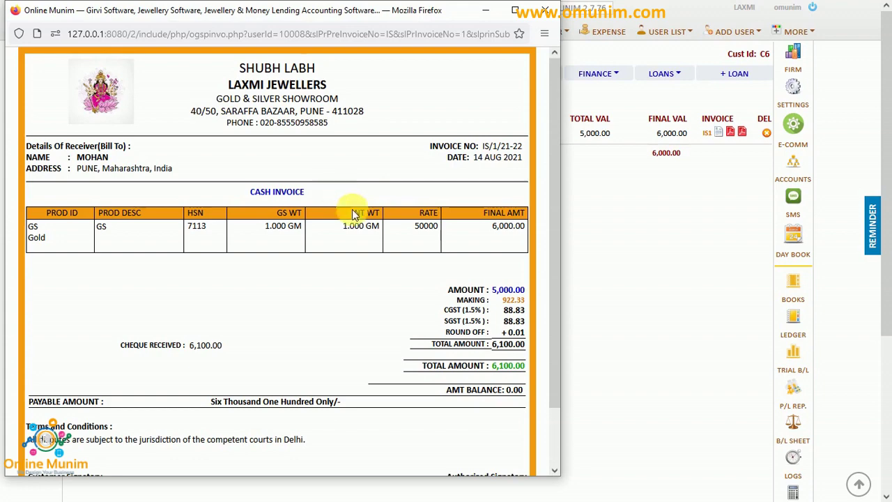
scroll(364, 260, down, 2)
scroll(366, 261, up, 2)
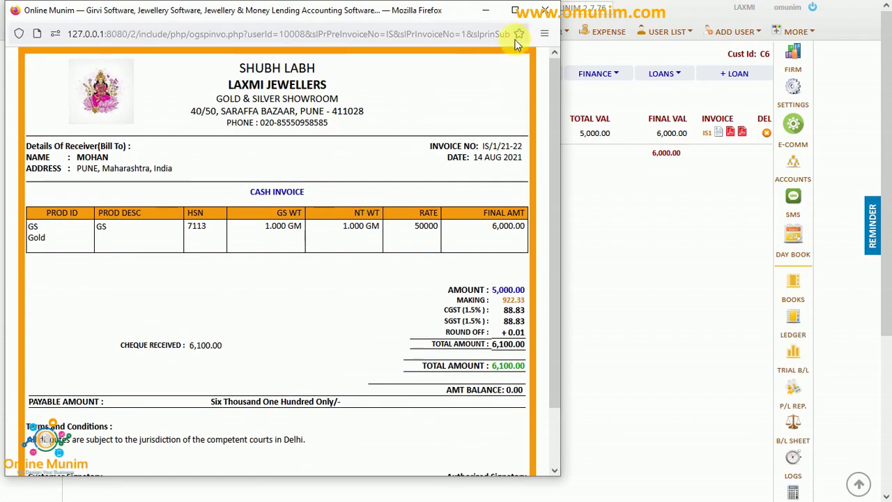
click(546, 11)
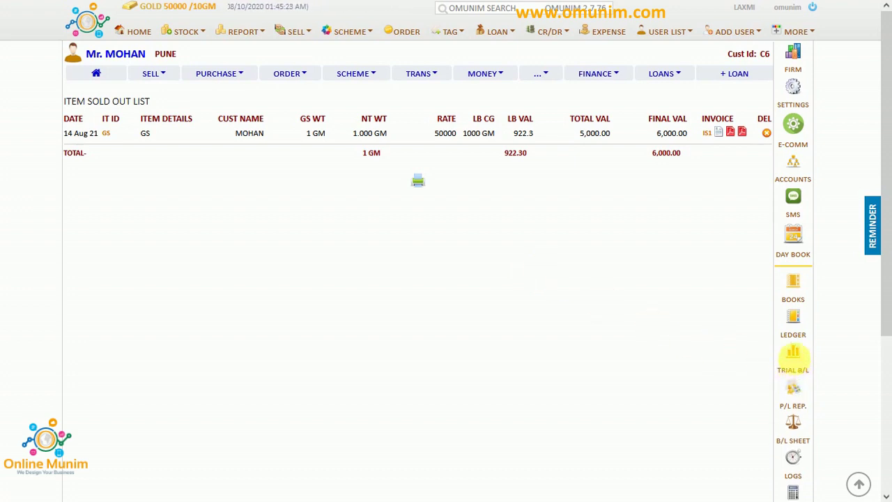
Highlight Sales Gold 5,000, Purchase Gold 40,000, Bank 6,100 and Making Chrg 922.33 in the trial balance.
click(801, 359)
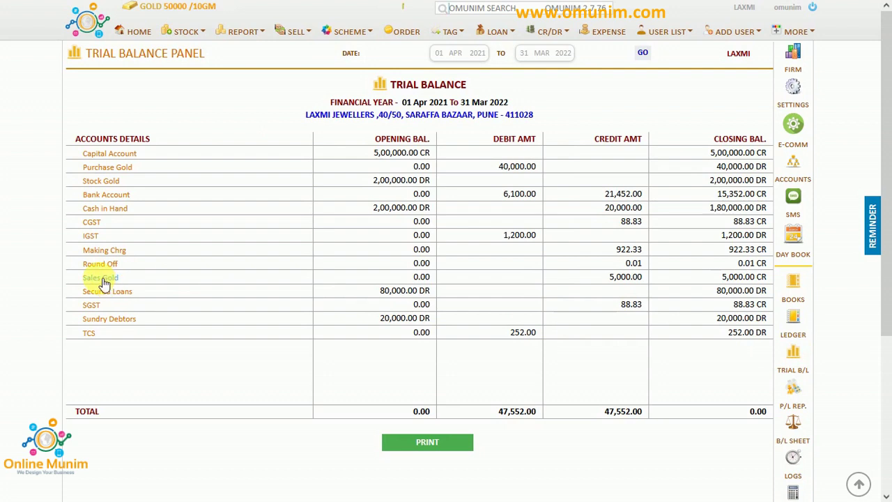
click(616, 279)
drag(616, 278, 627, 282)
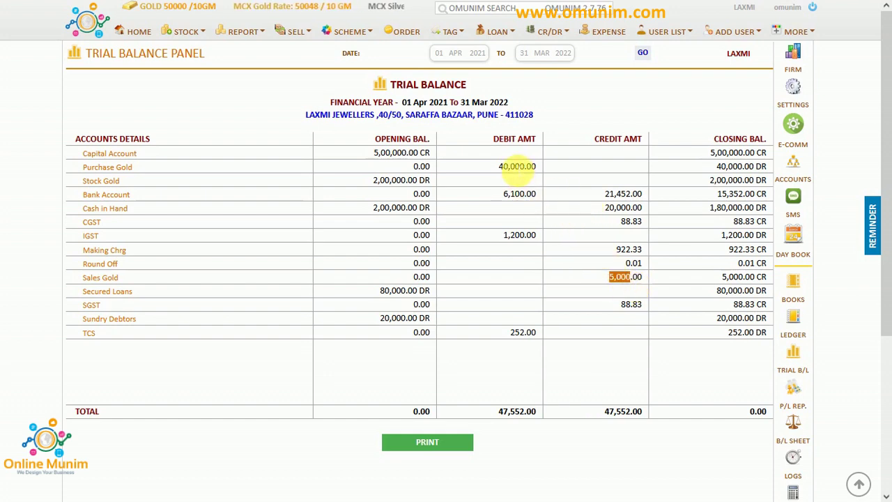
drag(499, 166, 524, 168)
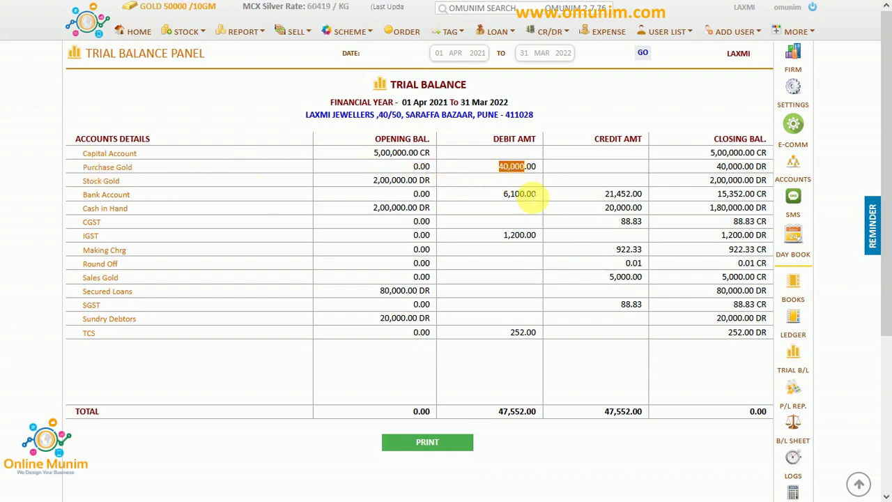
drag(526, 195, 504, 196)
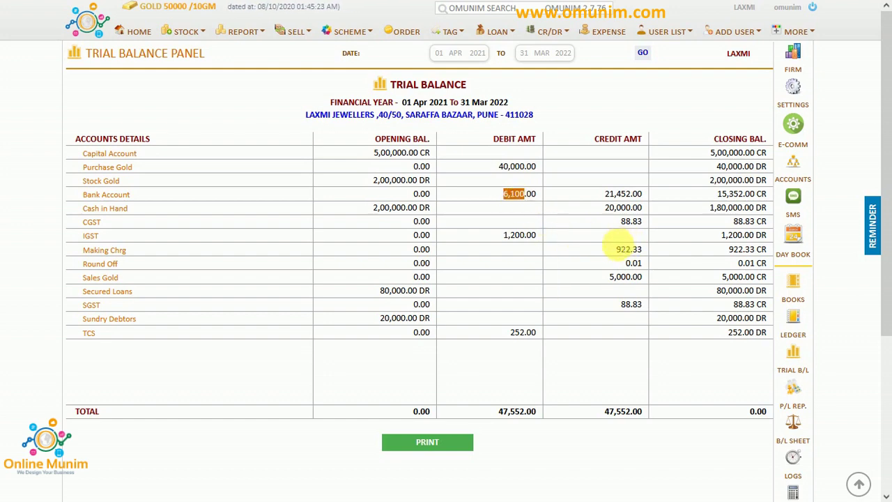
click(623, 251)
drag(618, 249, 645, 254)
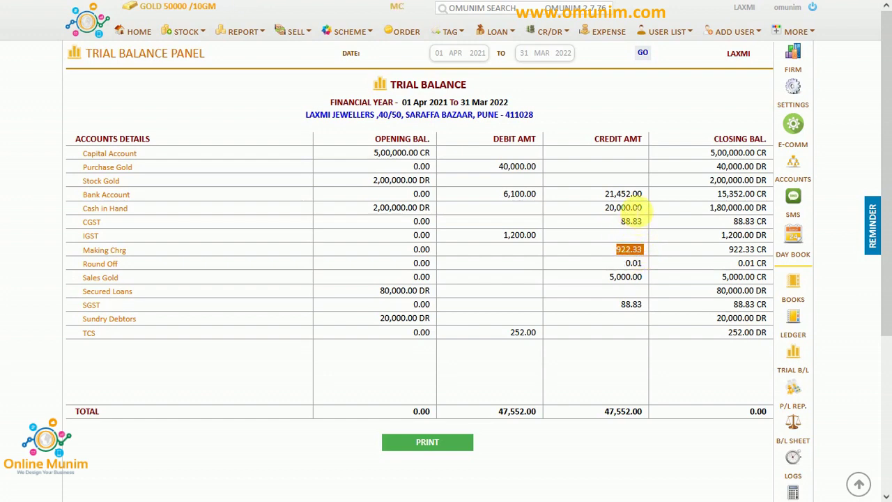
Highlight Sales Gold 5,000, Closing Stock Gold and the 1,000.00 trading profit.
click(795, 394)
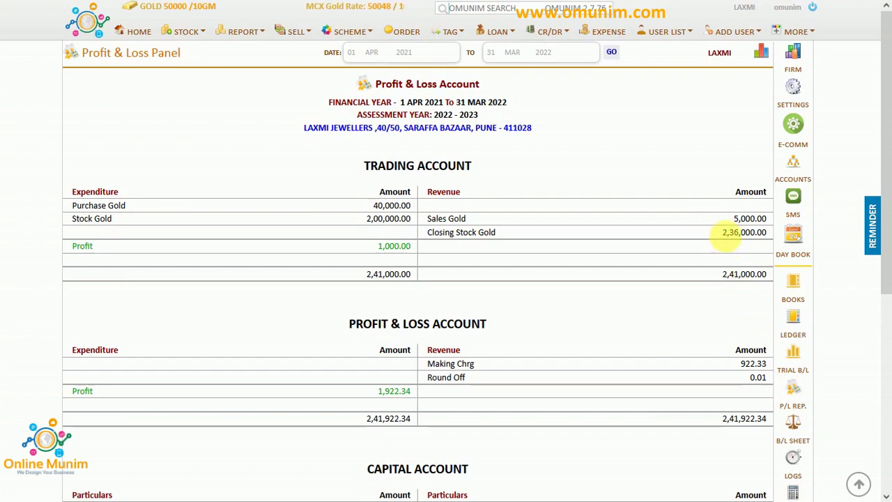
drag(733, 220, 757, 232)
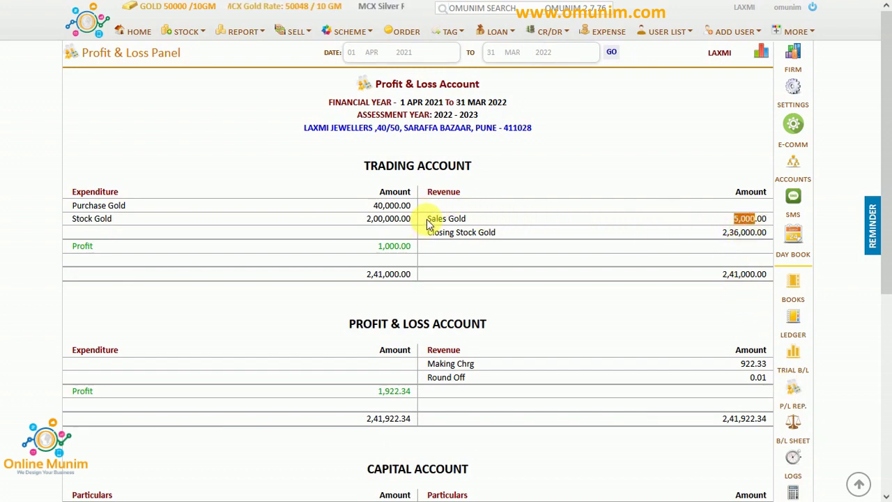
drag(427, 220, 464, 219)
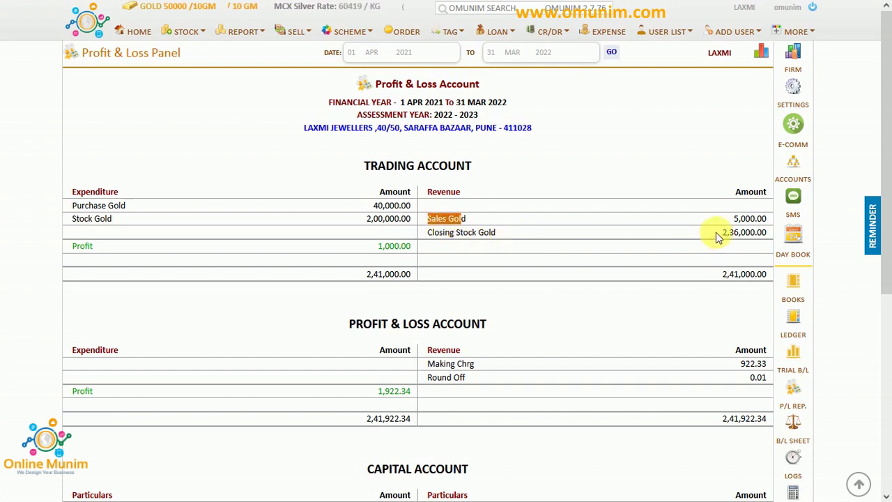
drag(723, 233, 755, 240)
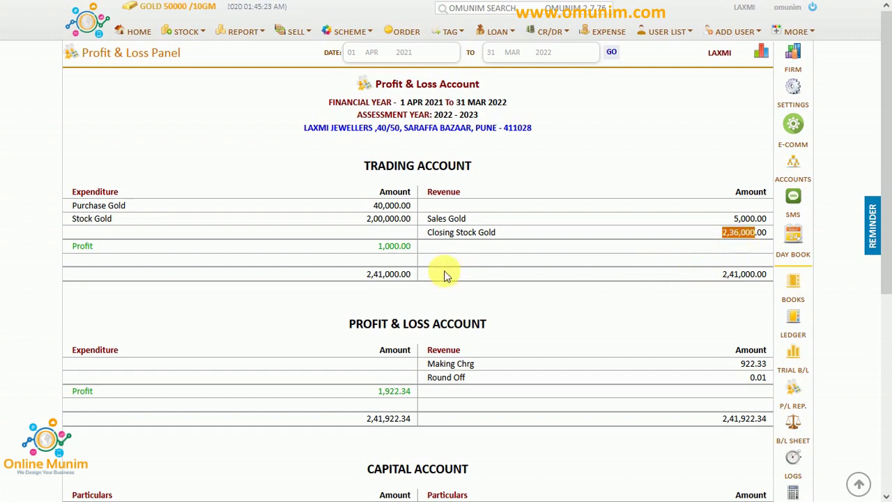
drag(413, 245, 389, 253)
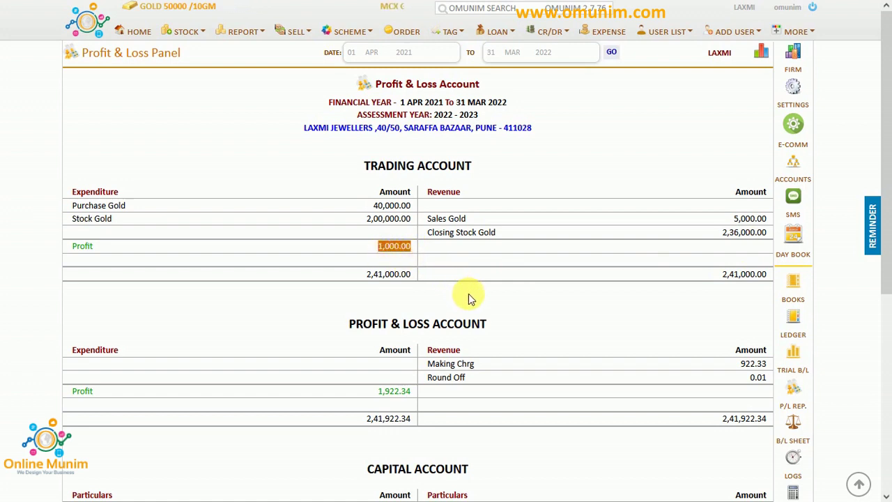
Highlight the 922.33 Making Chrg revenue and the 1,922.34 net profit.
scroll(471, 298, down, 1)
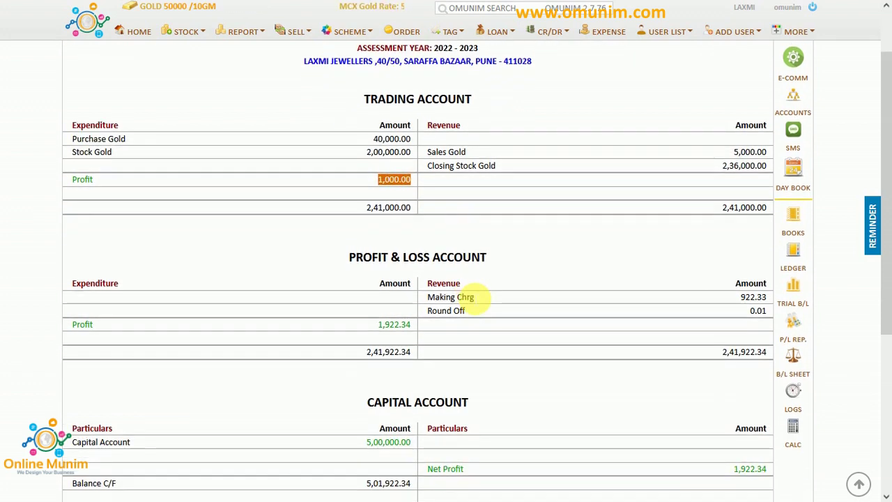
scroll(470, 298, down, 1)
scroll(470, 298, up, 1)
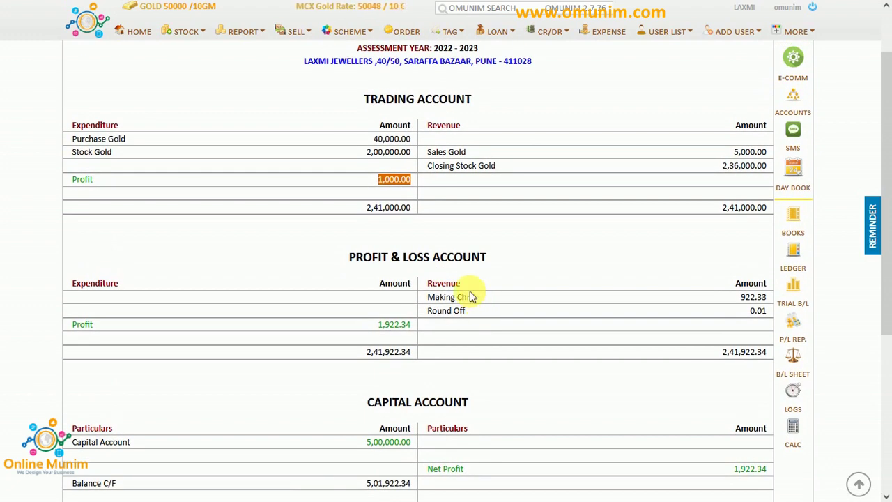
scroll(469, 296, up, 1)
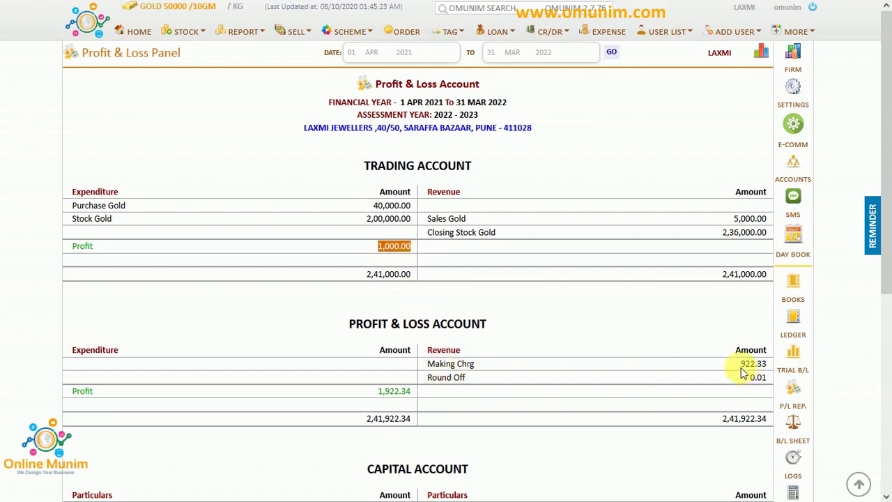
drag(743, 373, 757, 369)
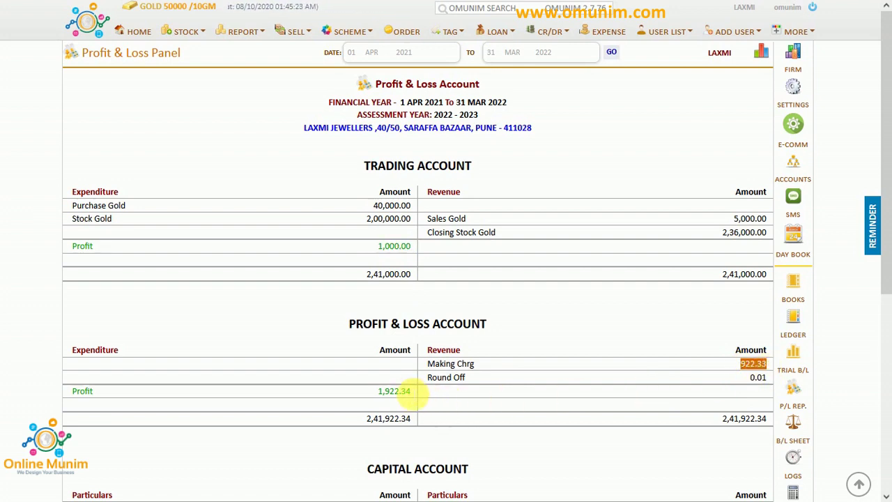
drag(407, 392, 378, 391)
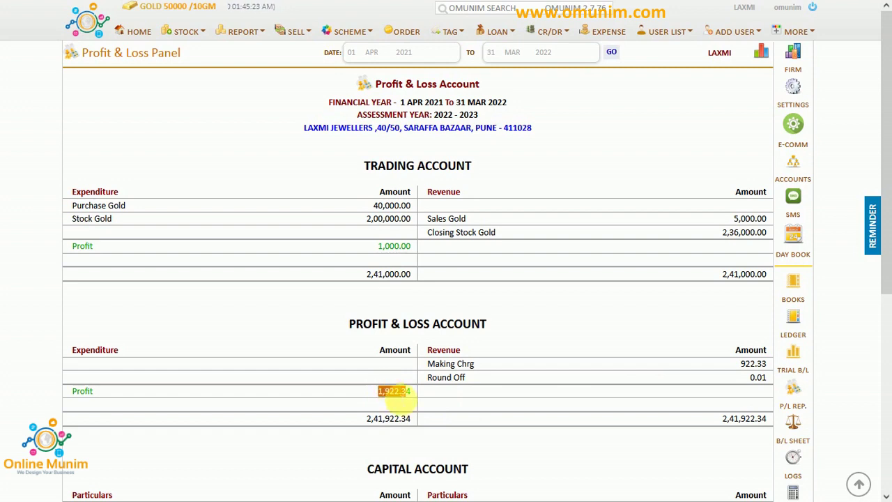
scroll(433, 393, down, 1)
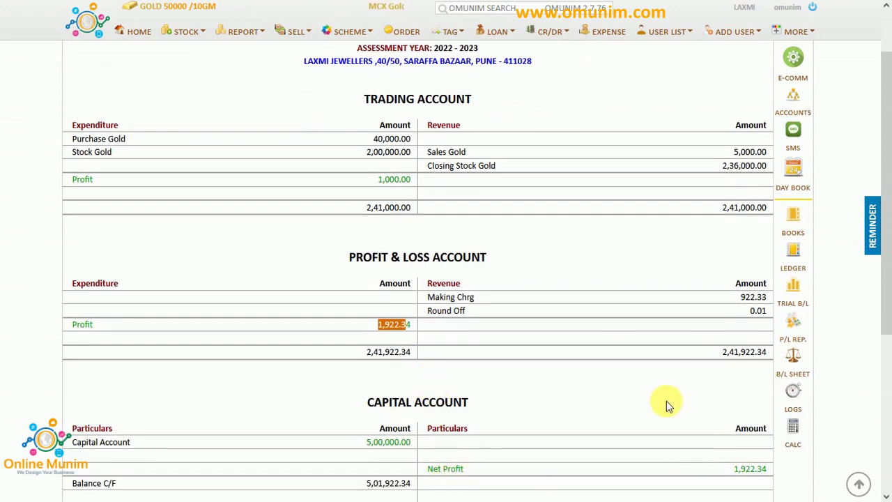
scroll(667, 401, up, 1)
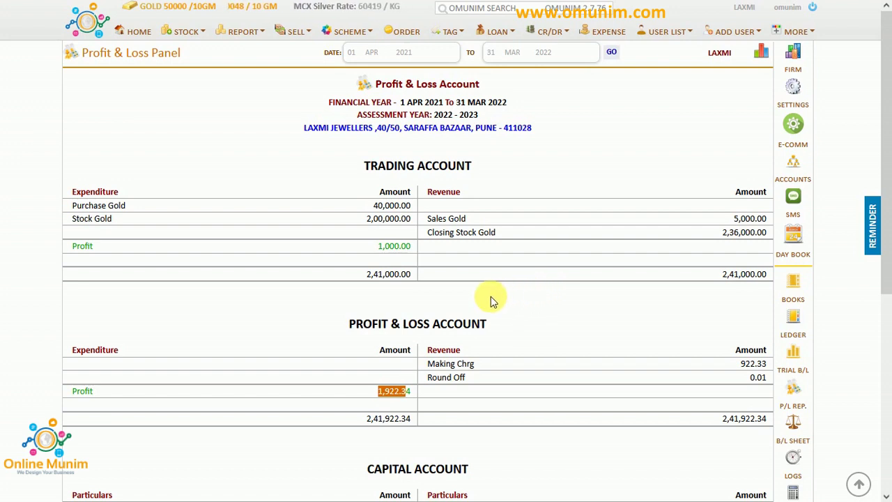
Pick the customer from the user list and start a new loan with 6000 principal.
click(297, 40)
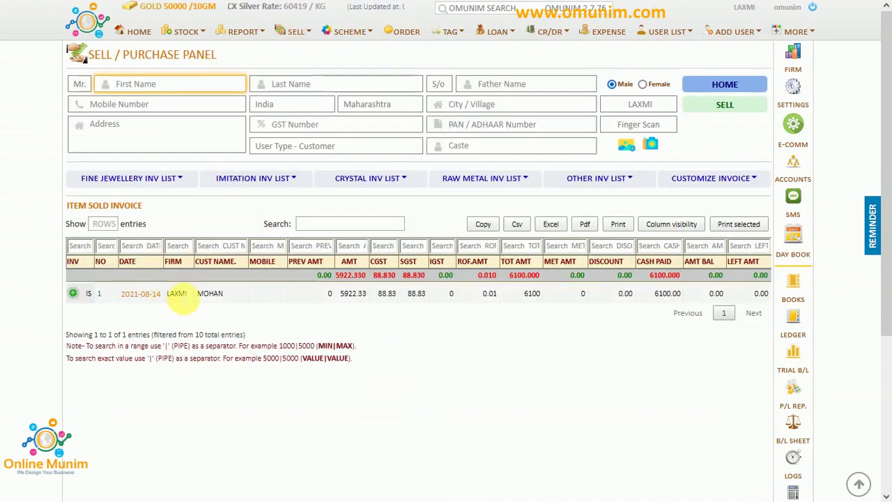
click(176, 297)
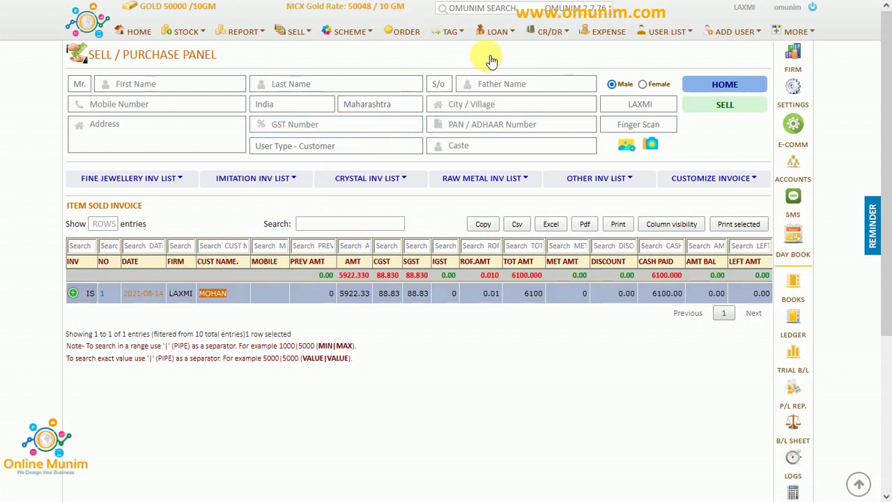
mouse_move(492, 60)
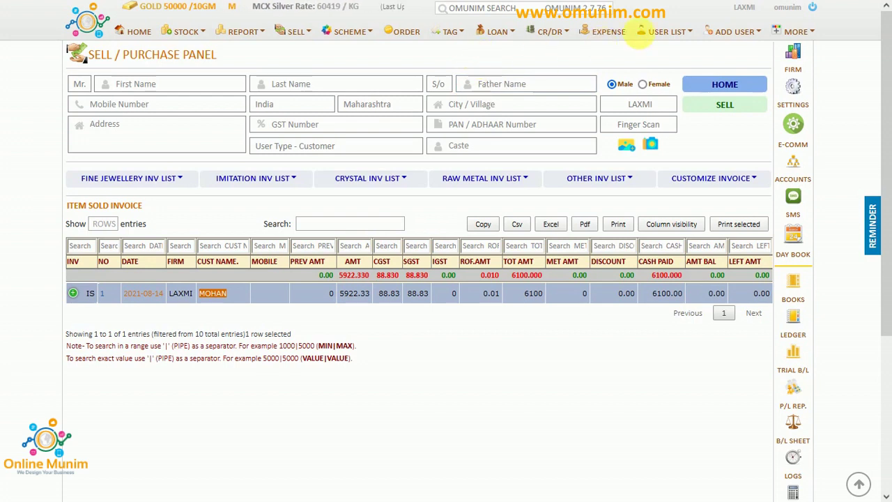
click(676, 36)
click(82, 187)
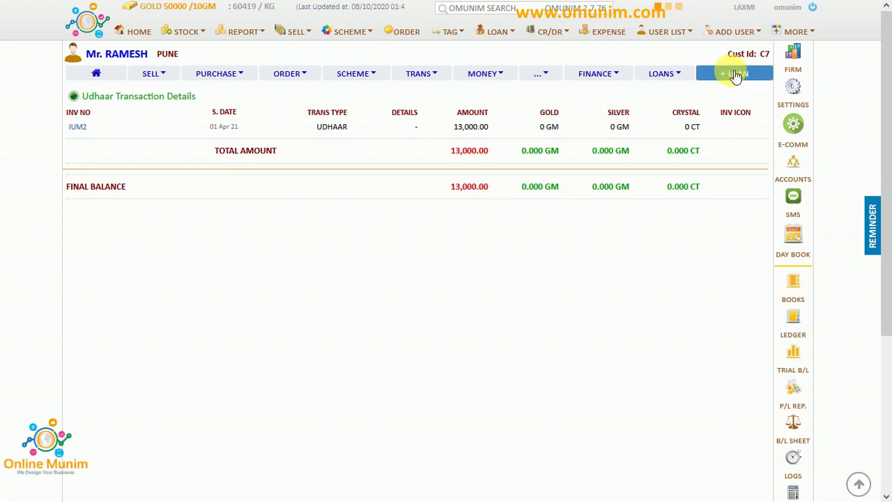
click(735, 73)
text(6000)
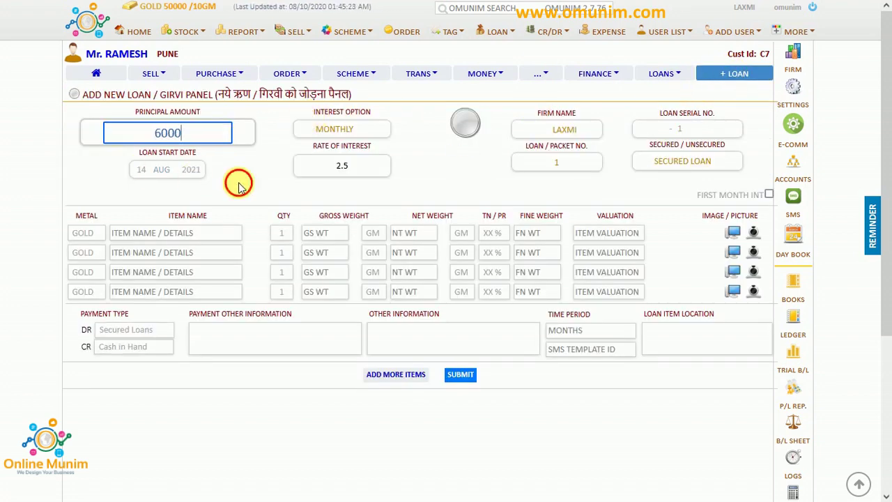
Save the 6000 loan dated 01 Apr 2021, pledging a 2 GM, 90% RING.
click(144, 172)
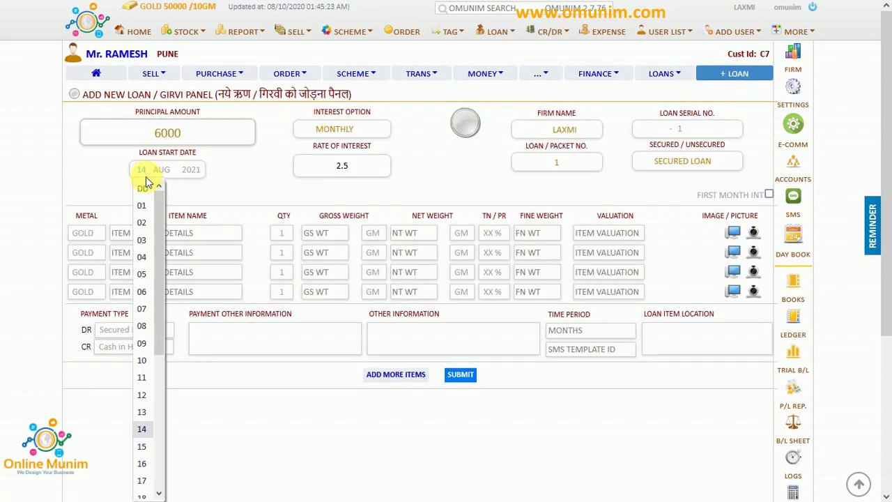
click(147, 207)
click(161, 169)
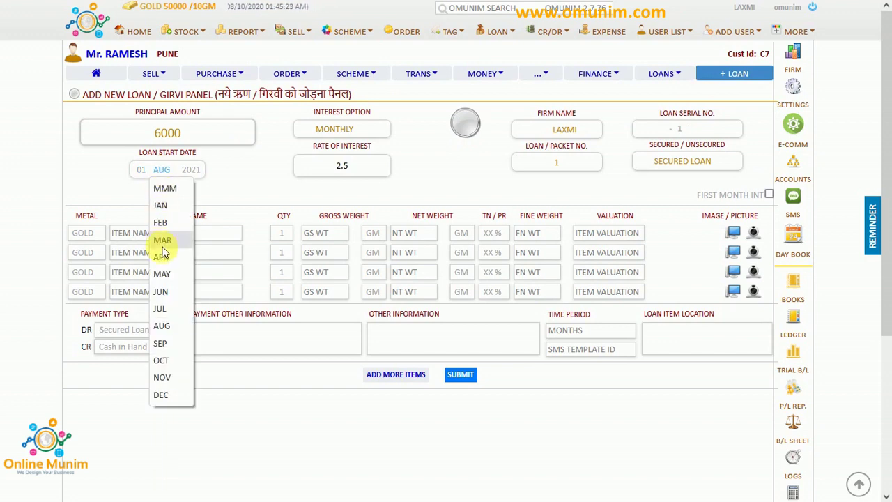
click(162, 256)
click(160, 237)
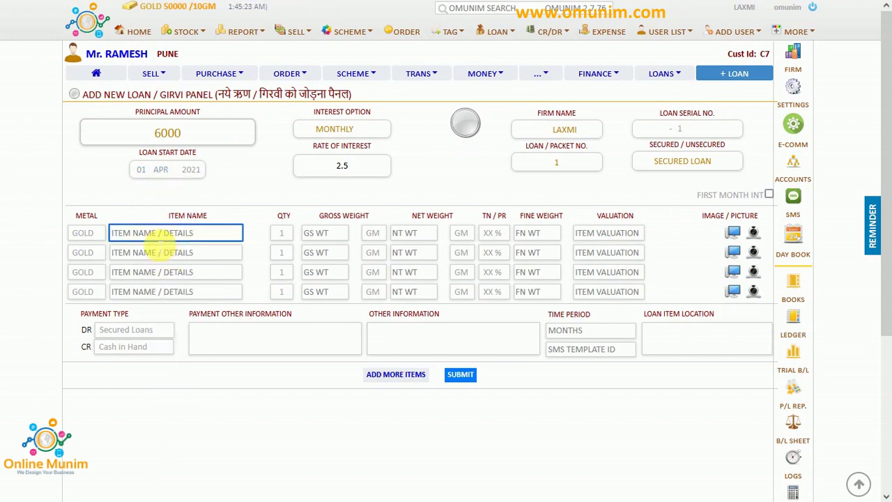
text(Ri)
click(160, 248)
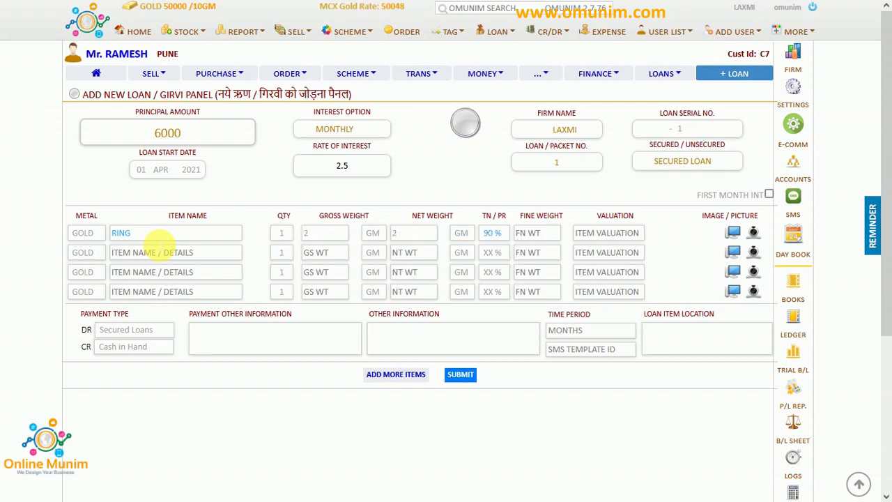
key(Tab)
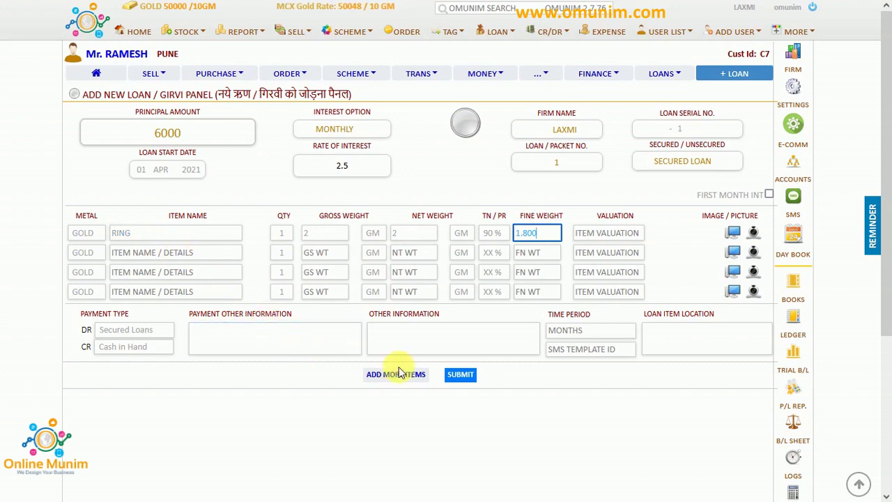
click(462, 374)
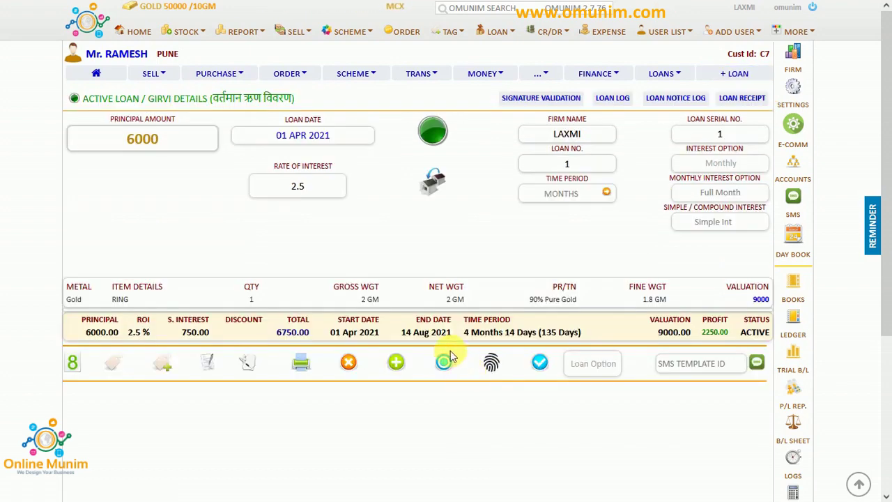
Check the loan's Form 8 pawn ticket preview, close it, and go to the settings tab.
click(74, 364)
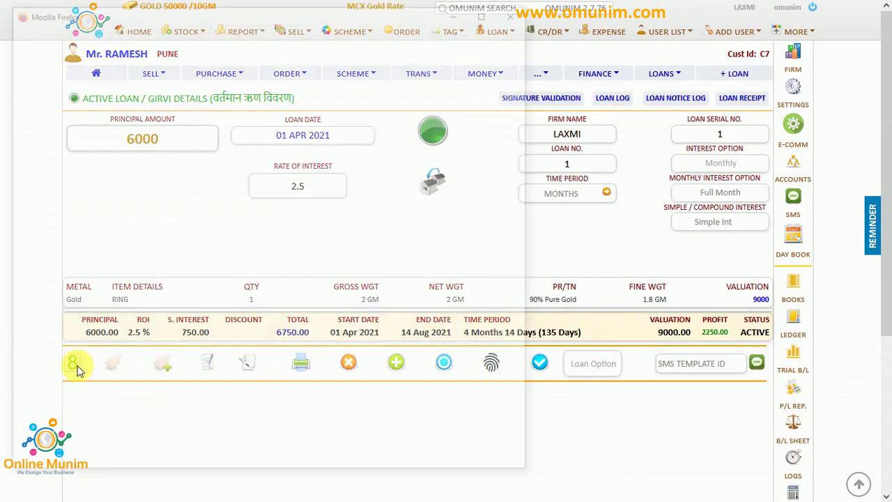
click(519, 11)
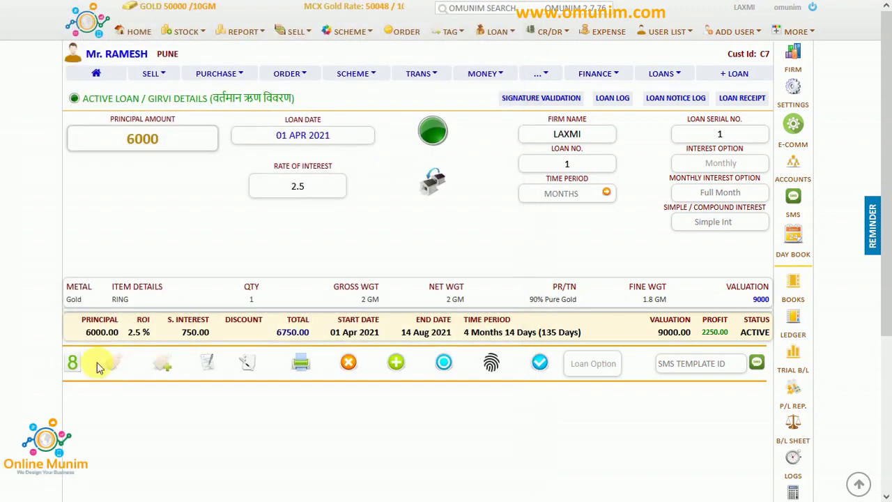
click(74, 364)
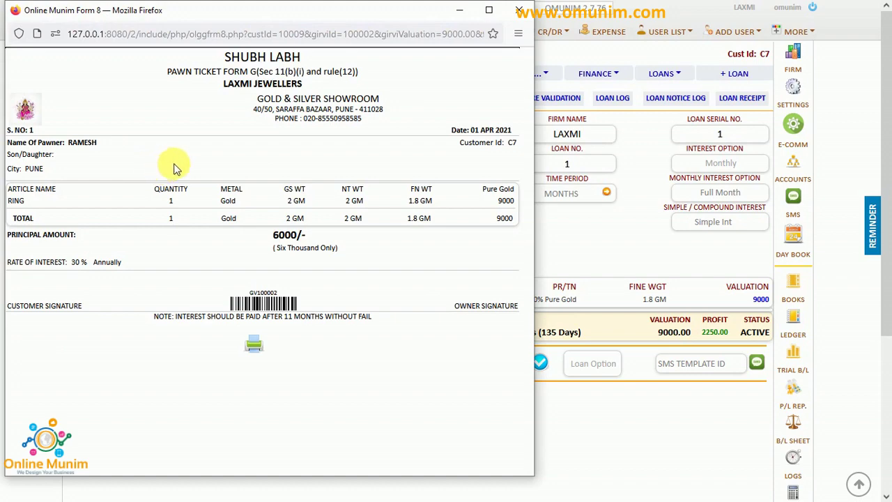
click(520, 10)
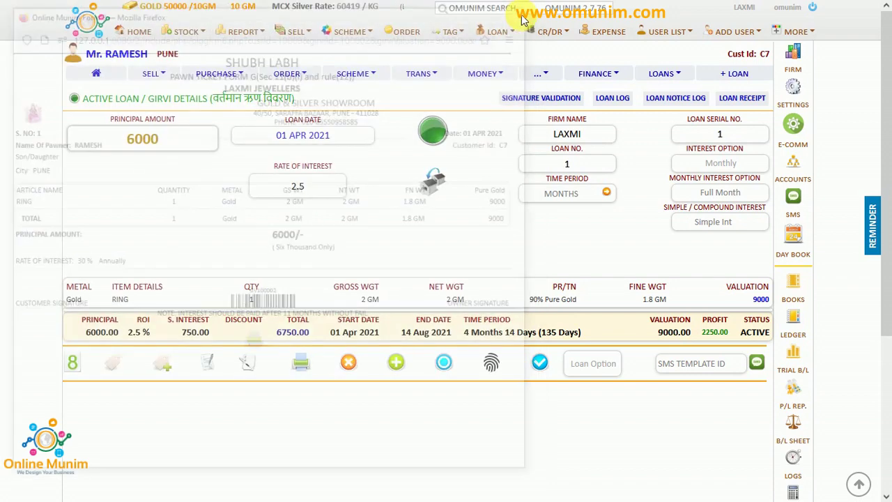
mouse_move(179, 4)
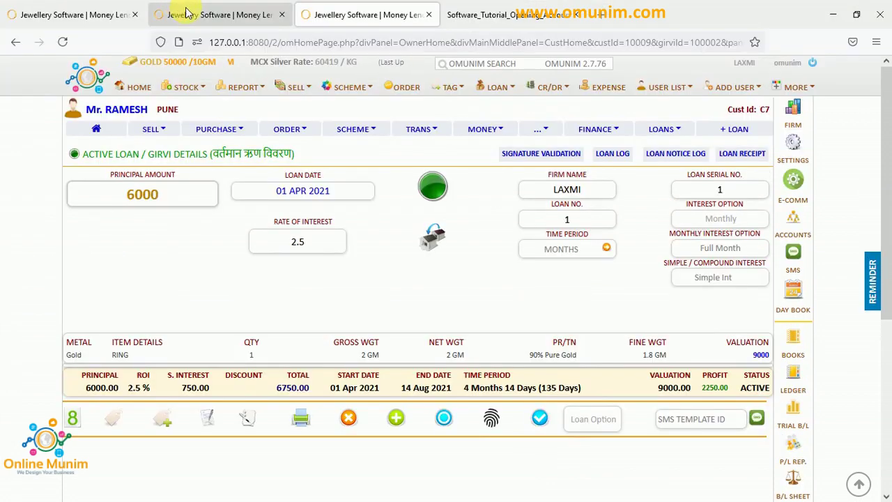
click(248, 15)
Set the Form N or 8 ticket layout to Modern Sheet in the control panel's OMREVO options.
click(799, 92)
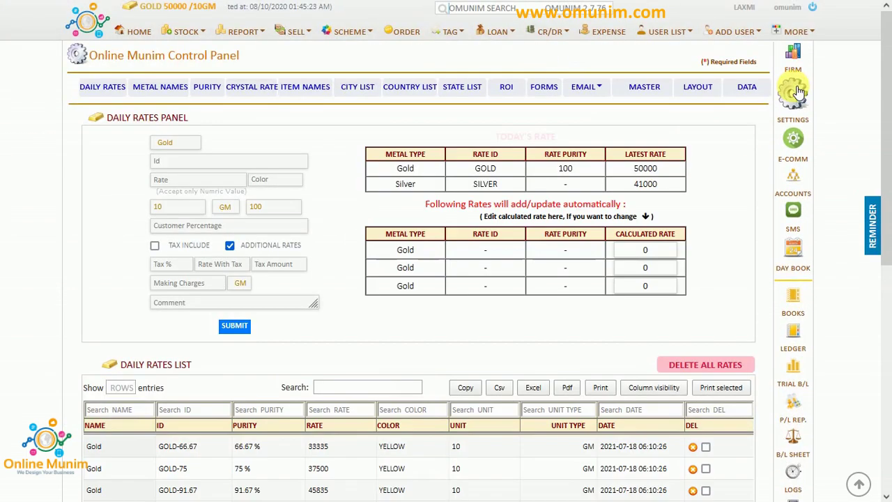
click(699, 89)
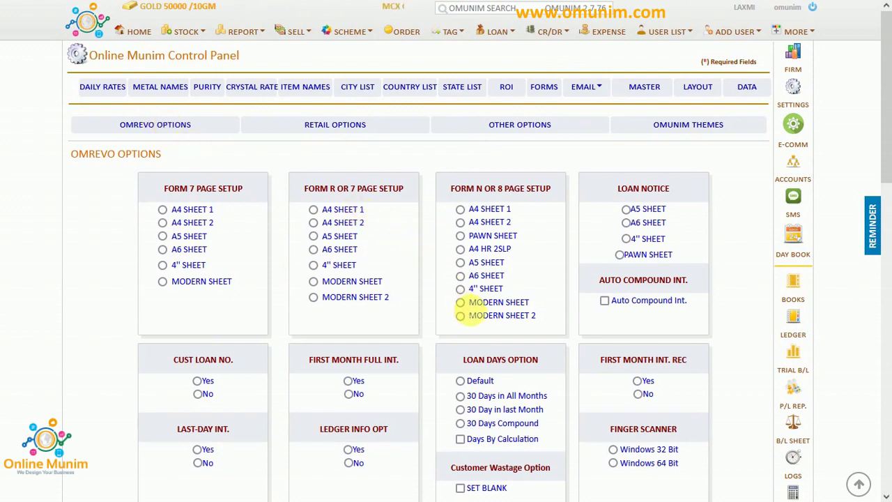
click(461, 302)
click(503, 279)
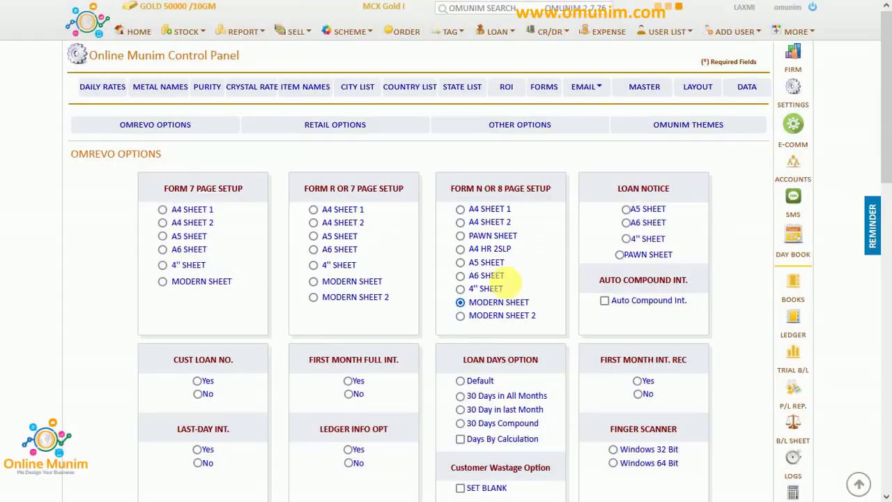
Preview the Modern Sheet Form 8 ticket, checking the LAXMI JEWELLERS header and PUNE place.
click(362, 14)
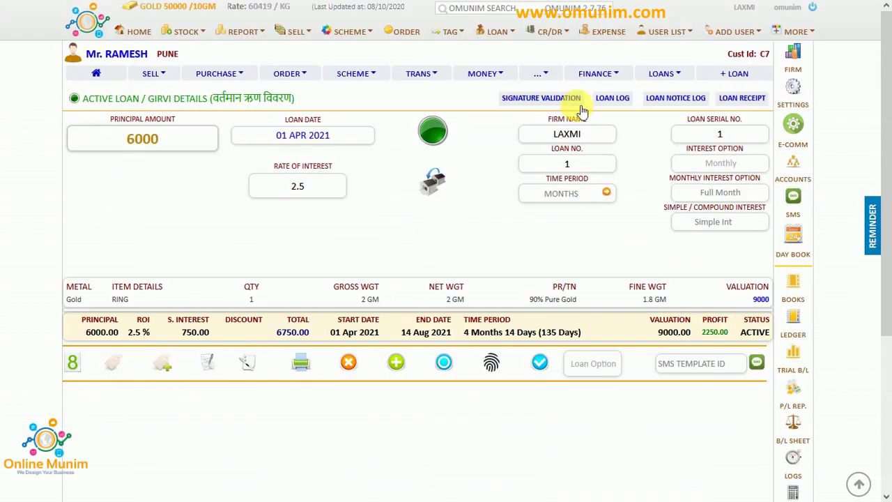
click(739, 97)
click(743, 98)
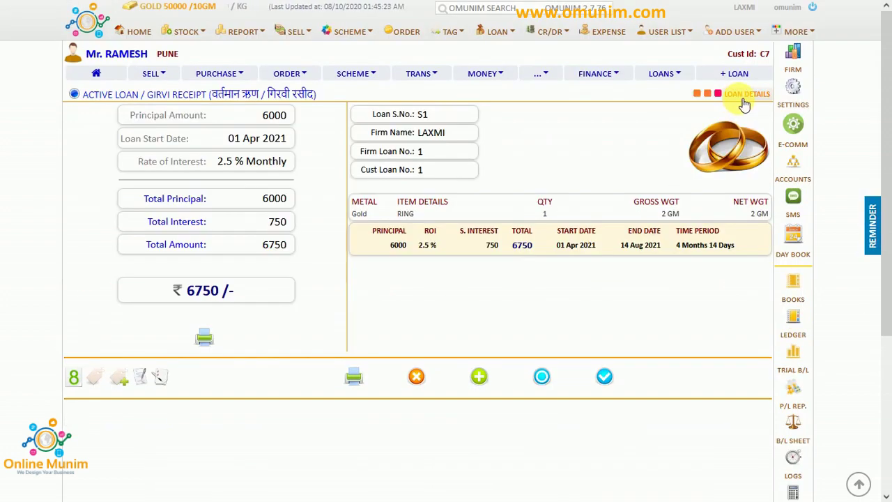
click(77, 365)
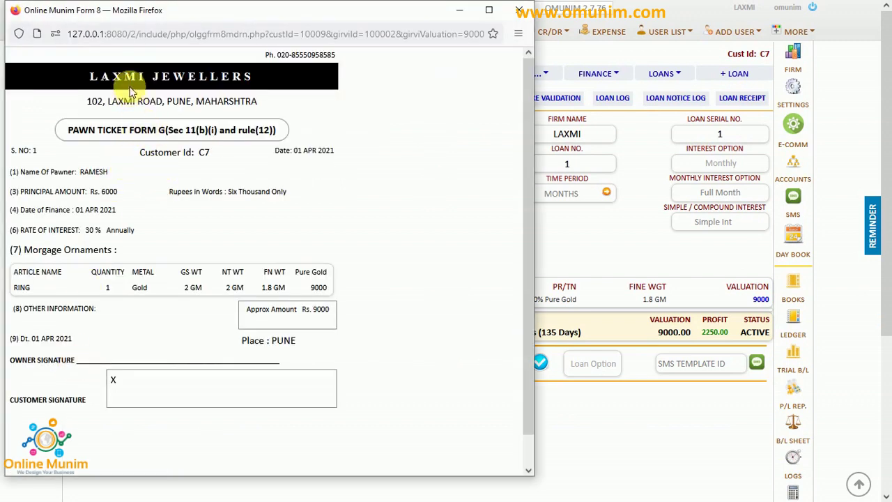
drag(87, 78, 263, 77)
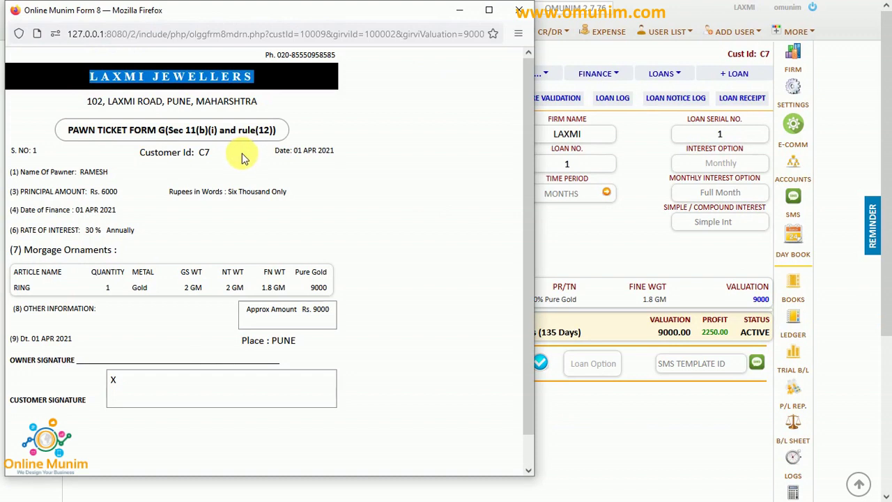
double_click(287, 341)
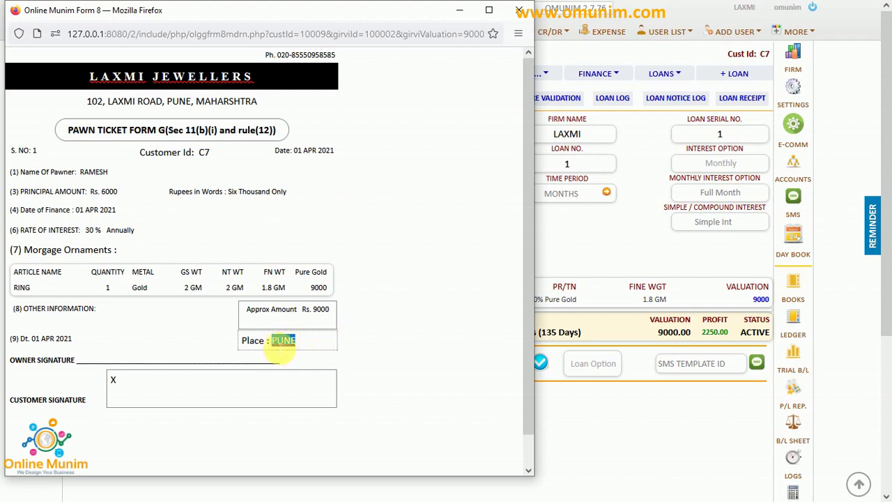
click(604, 244)
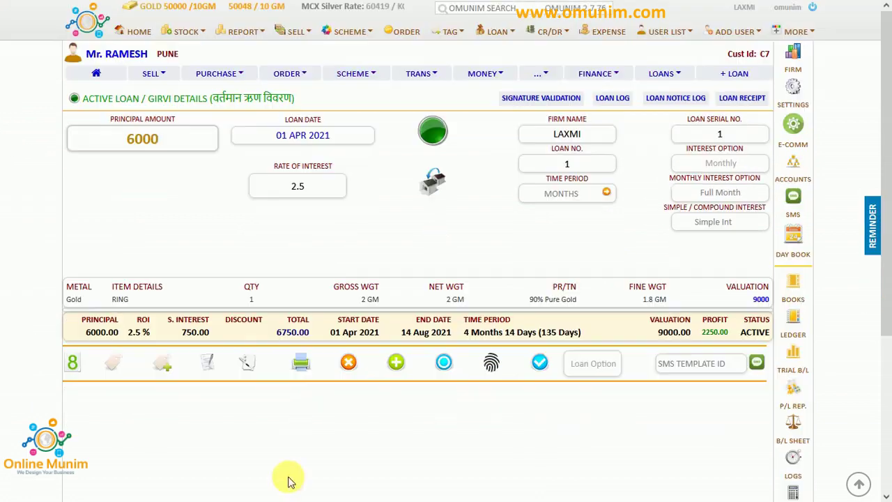
click(295, 442)
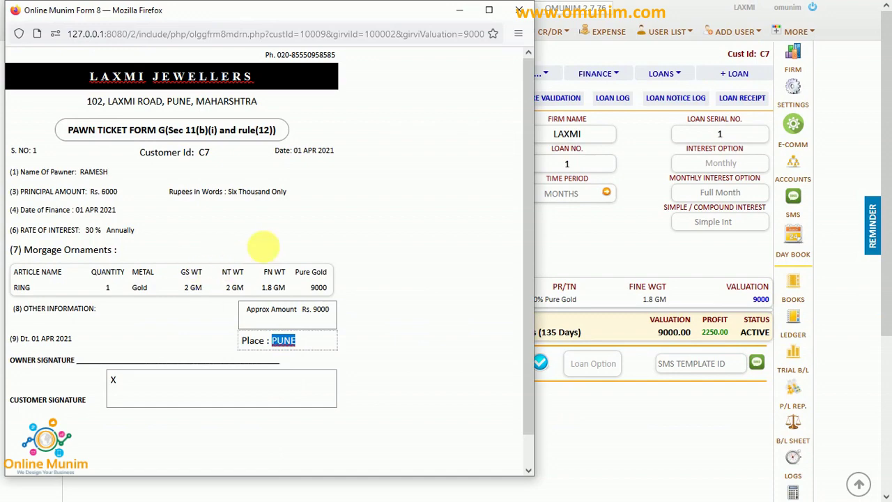
click(519, 11)
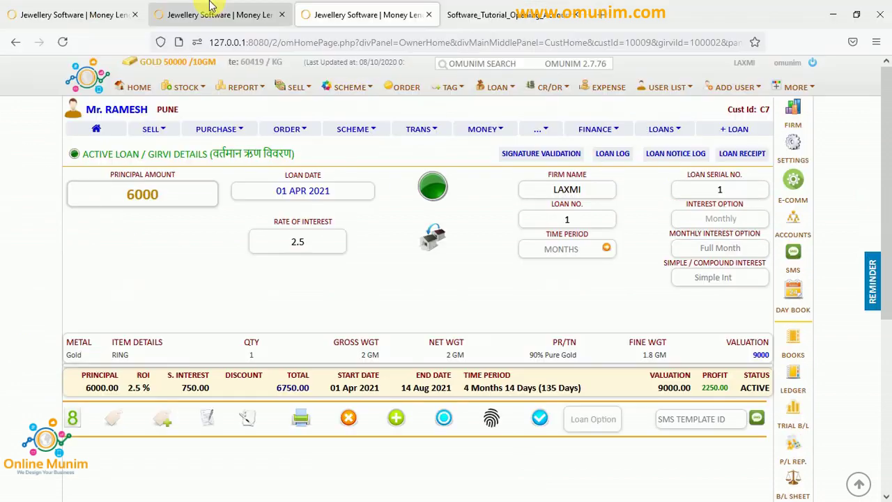
Set the Form N or 8 ticket layout to Pawn Sheet in the control panel.
click(159, 13)
click(125, 12)
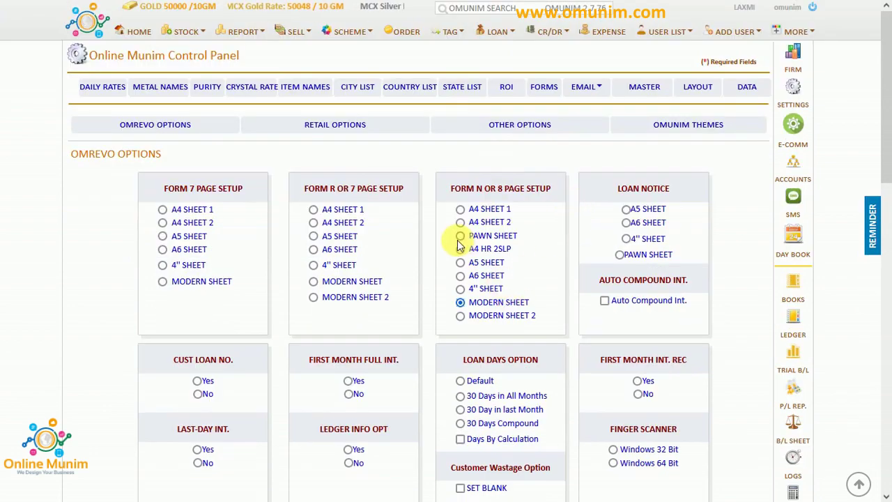
click(462, 238)
click(501, 277)
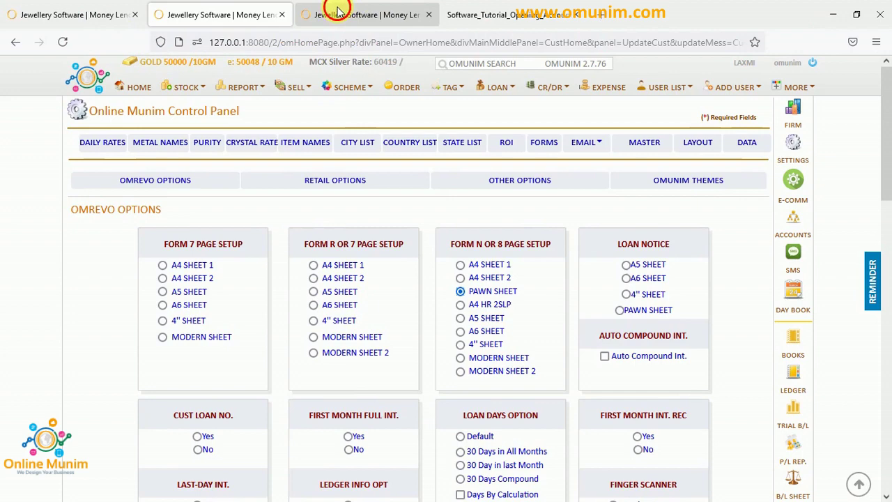
Preview the Pawn Sheet Form 8 ticket from the loan page and check its form title.
click(334, 14)
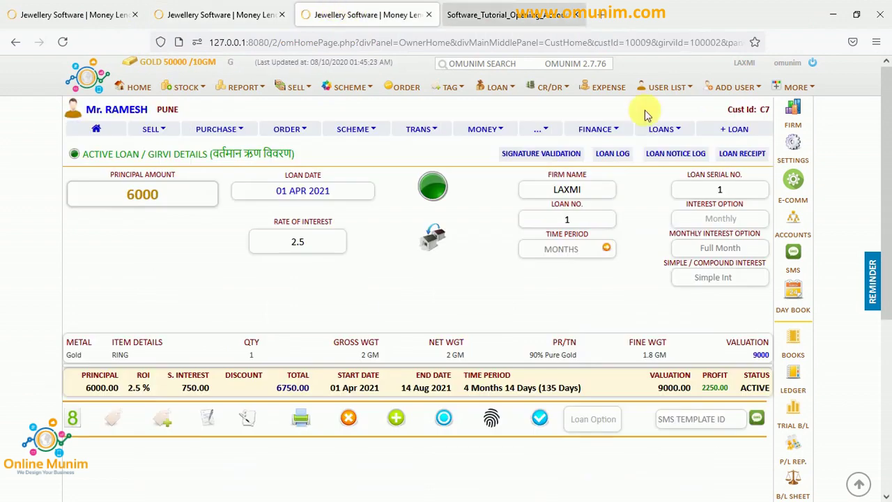
click(742, 100)
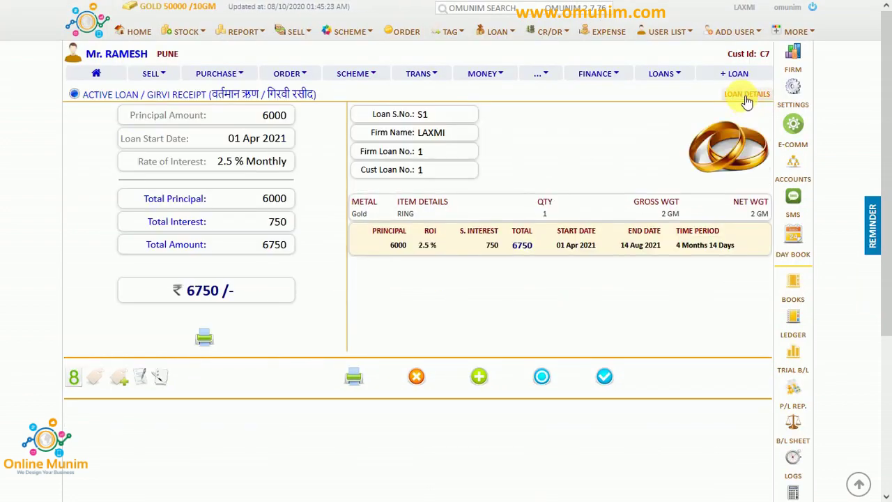
click(741, 99)
click(73, 364)
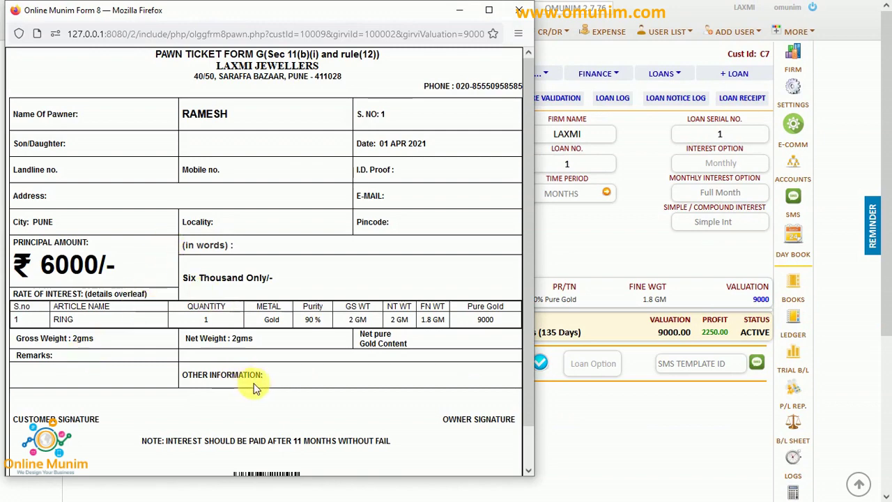
scroll(256, 384, down, 1)
scroll(255, 388, up, 1)
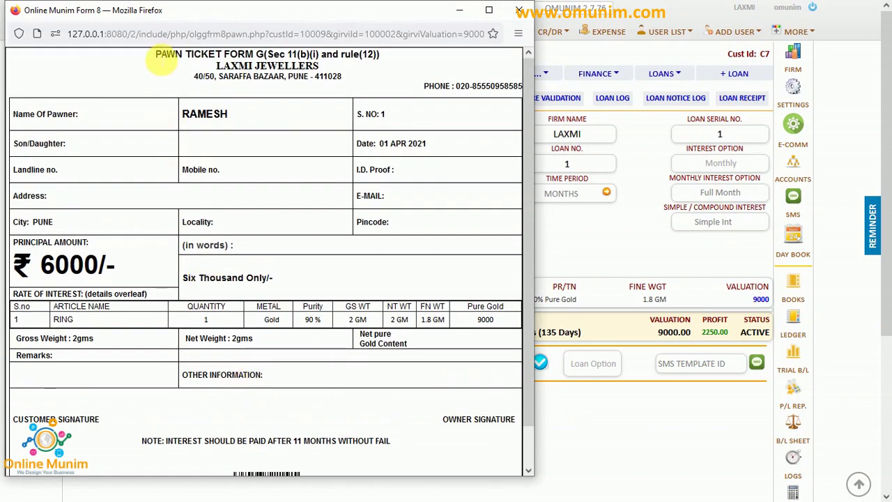
drag(155, 54, 376, 55)
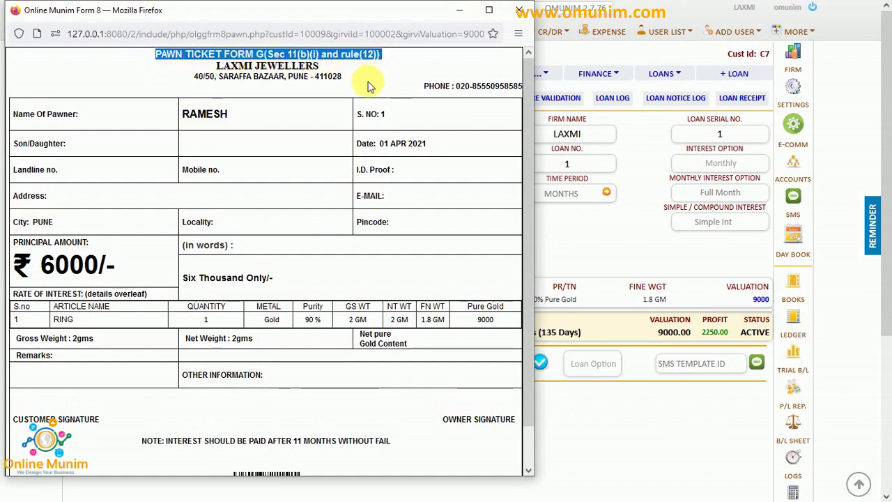
click(520, 9)
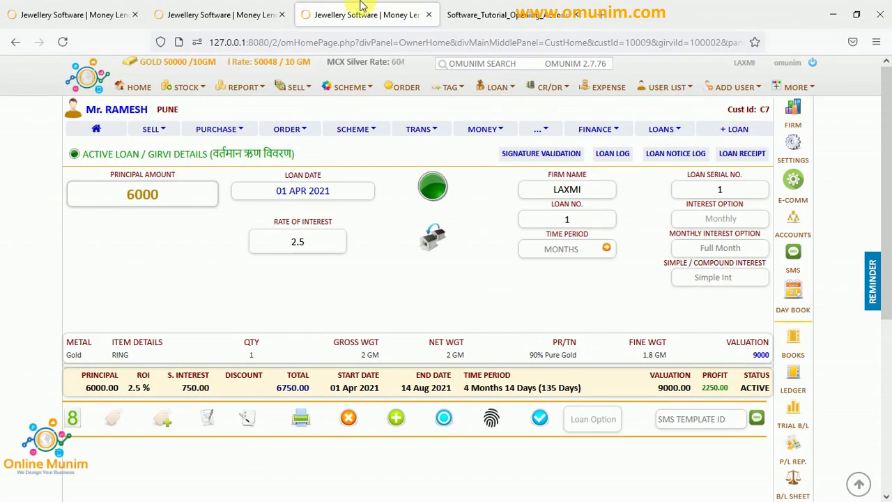
Set the Form N or 8 ticket layout to Modern Sheet 2.
click(239, 15)
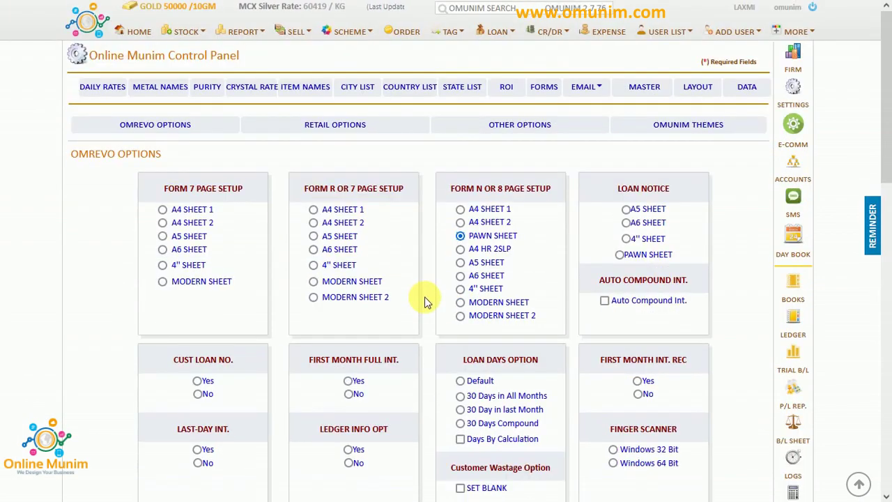
click(461, 318)
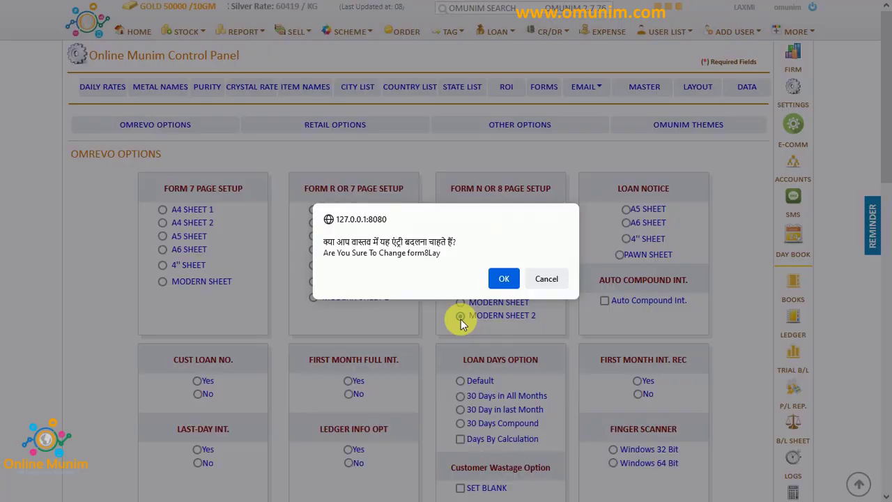
click(502, 280)
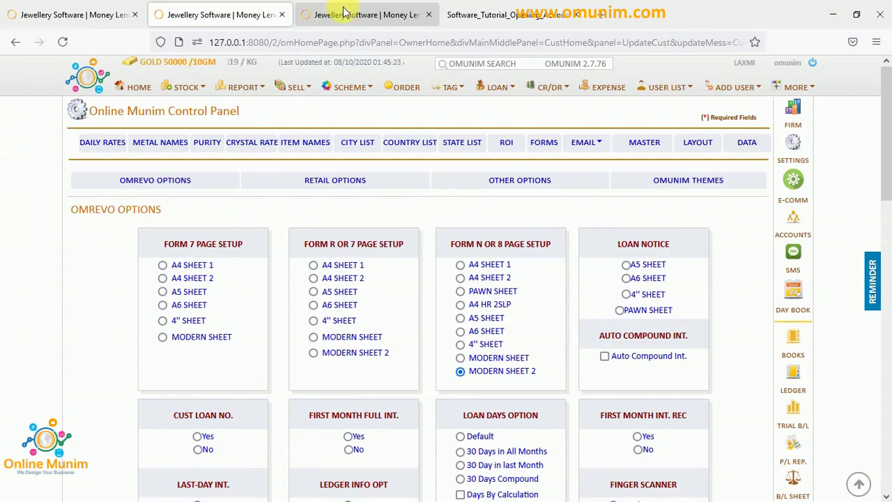
Preview the Modern Sheet 2 ticket, checking heading, address, owner signature, Pure Gold and 30% interest.
click(344, 12)
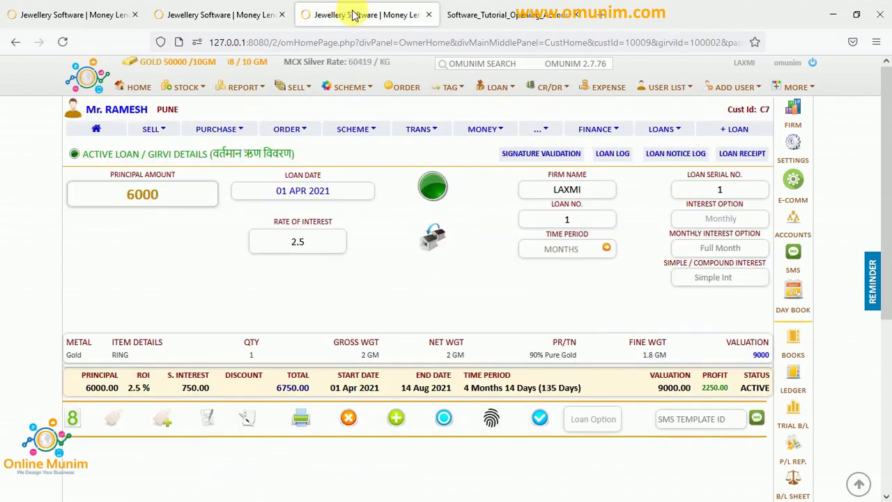
click(739, 97)
click(741, 103)
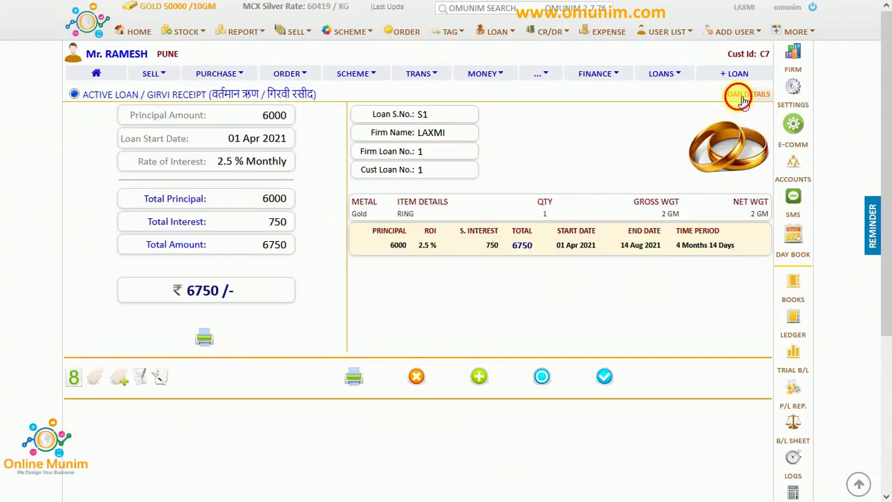
click(81, 371)
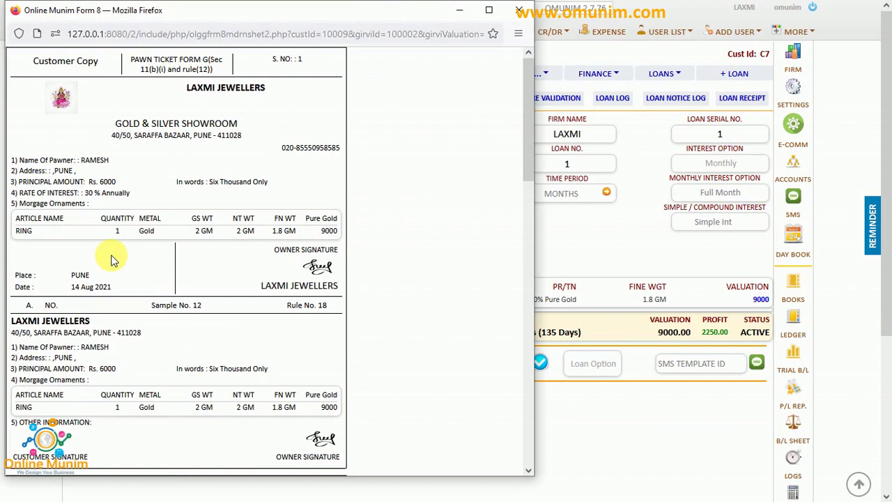
scroll(119, 257, down, 3)
scroll(120, 258, up, 3)
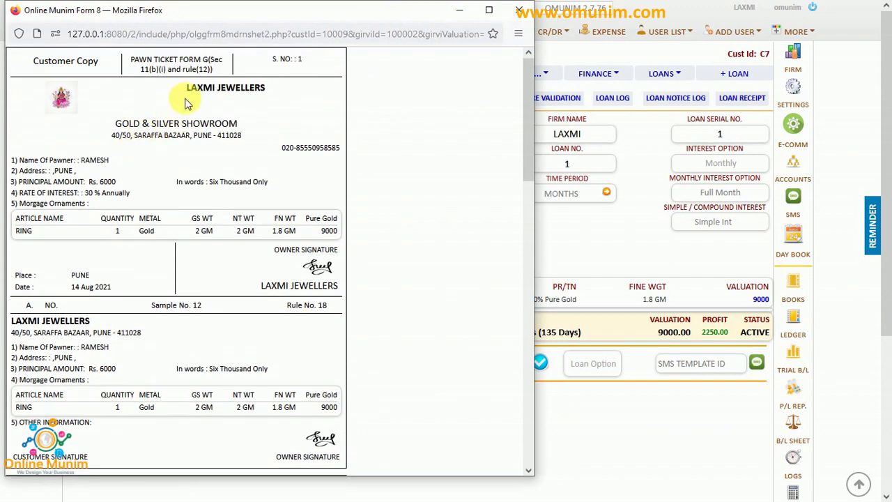
drag(184, 98, 245, 105)
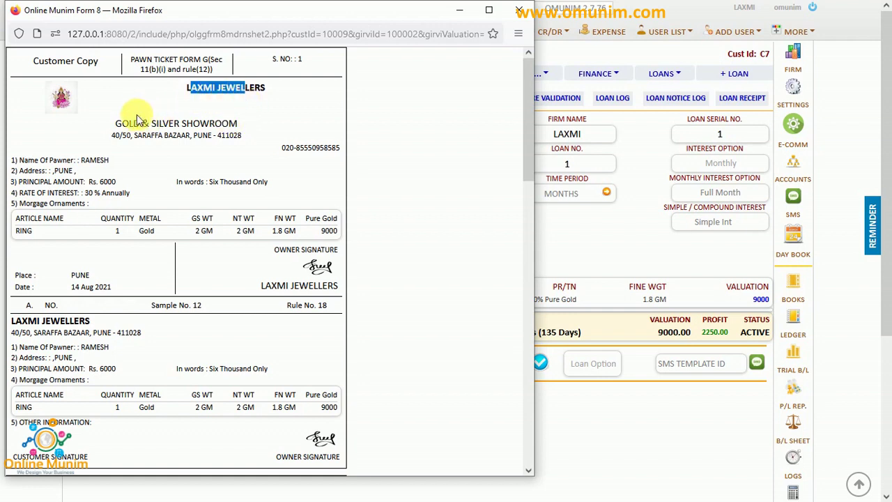
drag(122, 124, 233, 136)
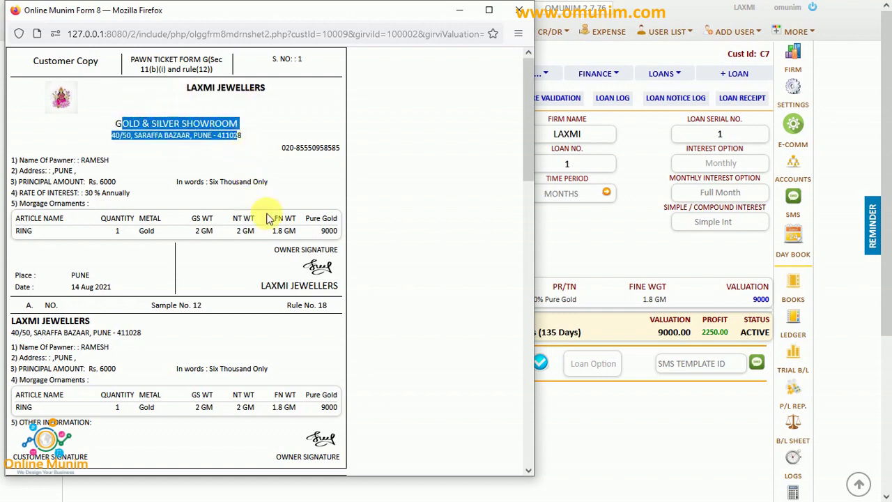
drag(275, 249, 339, 255)
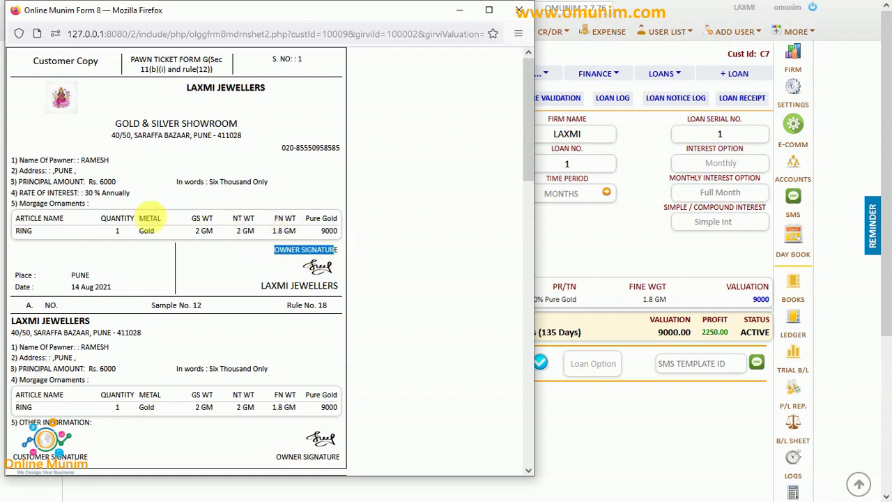
double_click(330, 219)
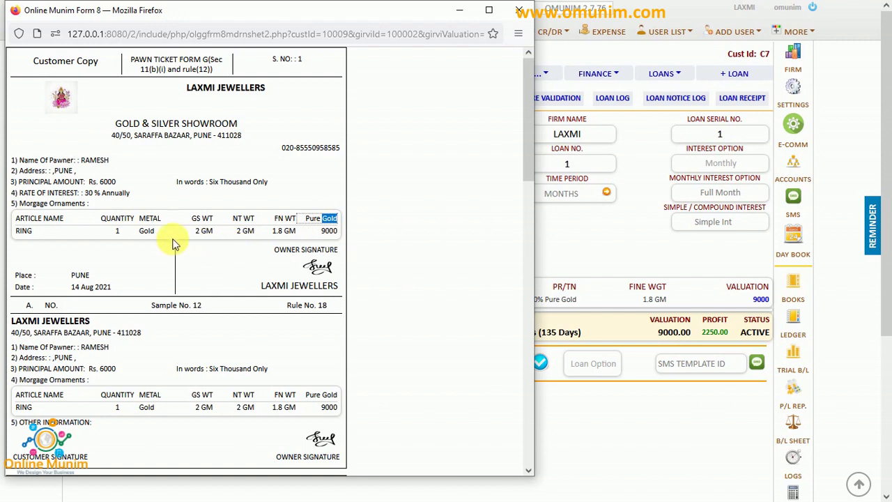
double_click(88, 193)
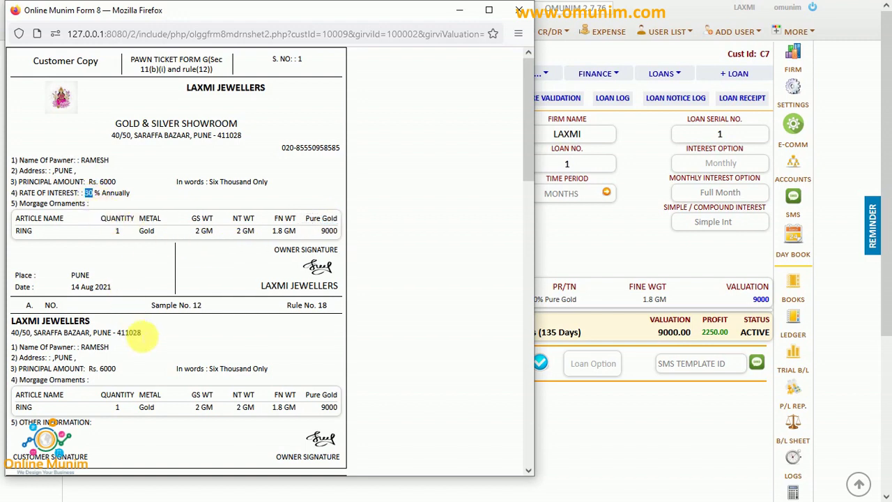
Review the PAWN TICKET FORM G and Main Copy sections further down, then close the preview.
scroll(136, 331, down, 2)
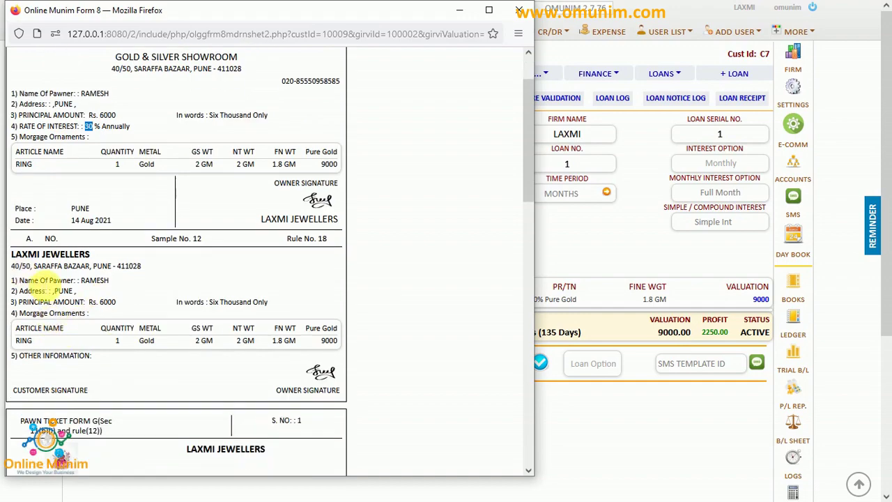
scroll(49, 296, down, 6)
scroll(49, 297, down, 15)
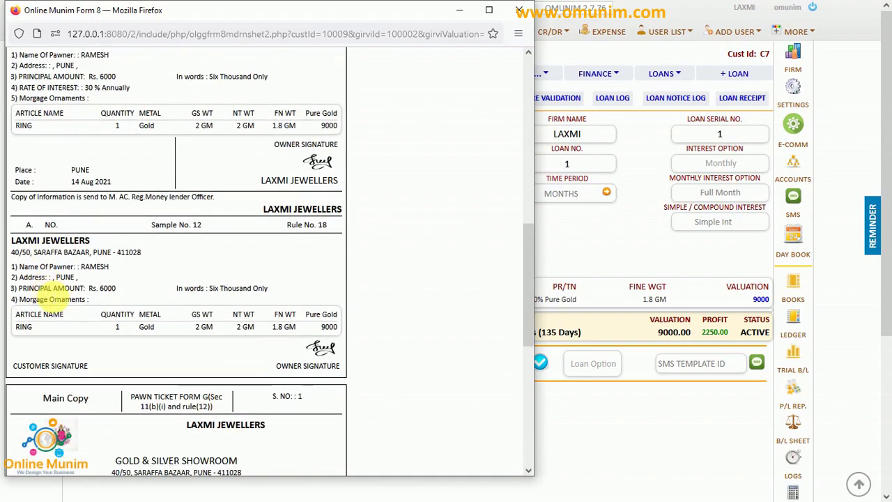
scroll(48, 297, up, 20)
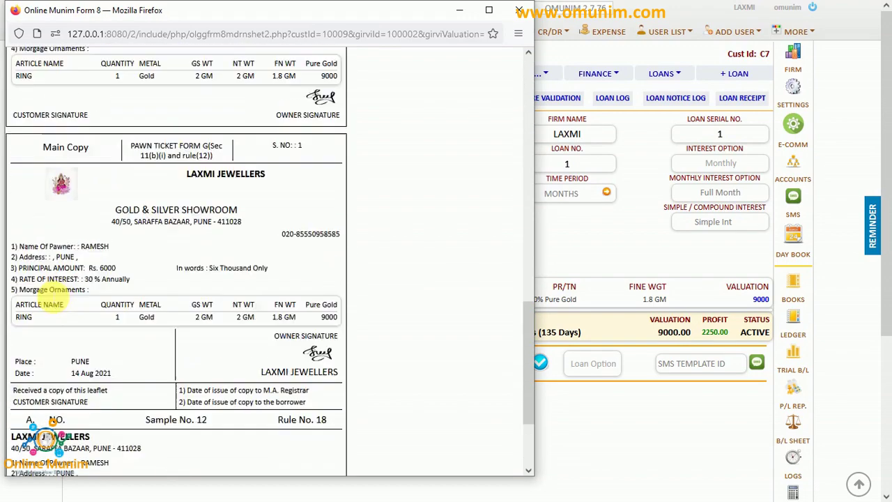
scroll(49, 296, up, 7)
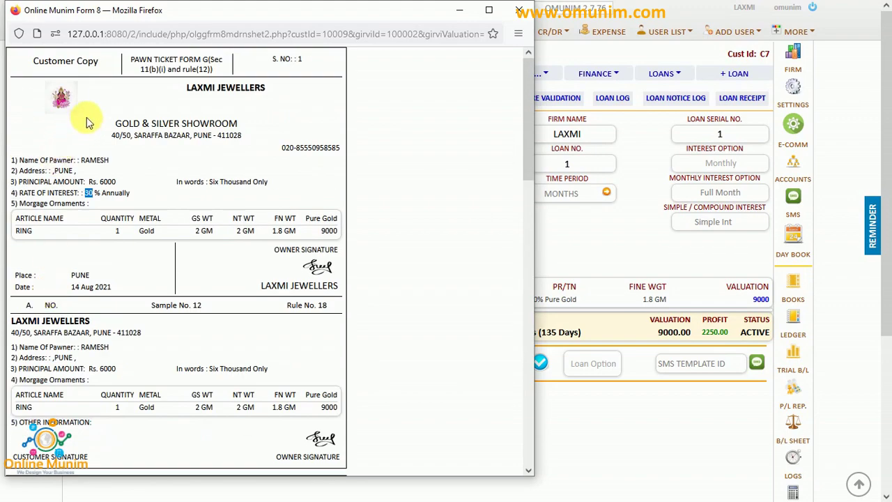
drag(101, 61, 36, 62)
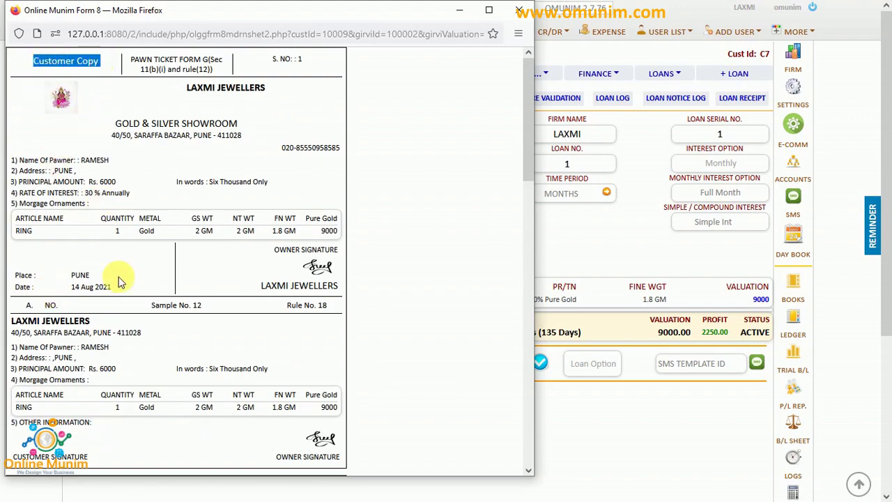
scroll(117, 277, down, 8)
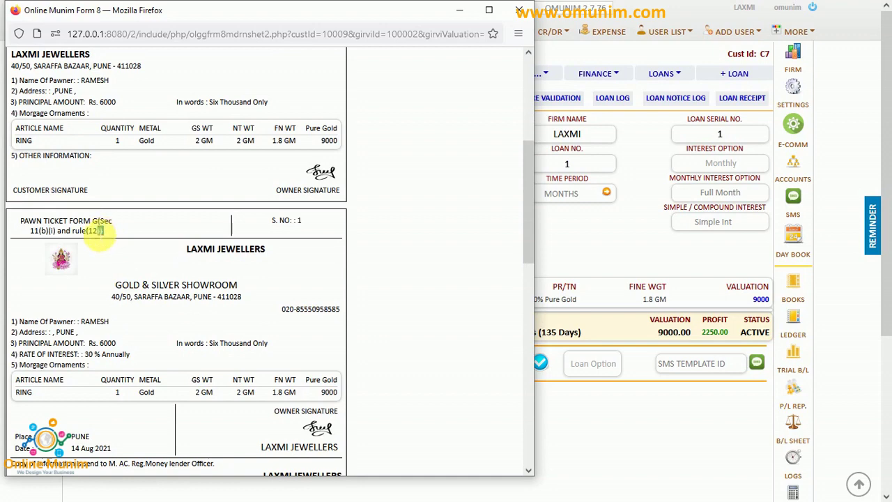
drag(104, 232, 21, 223)
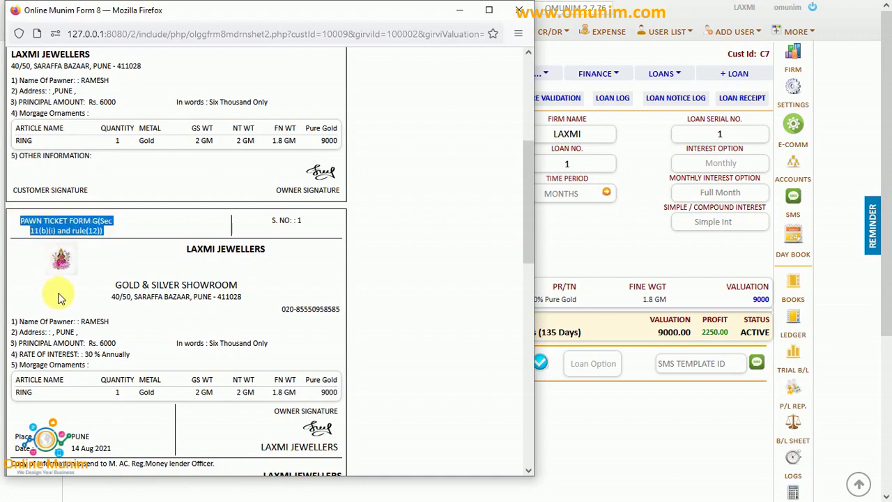
scroll(60, 298, down, 12)
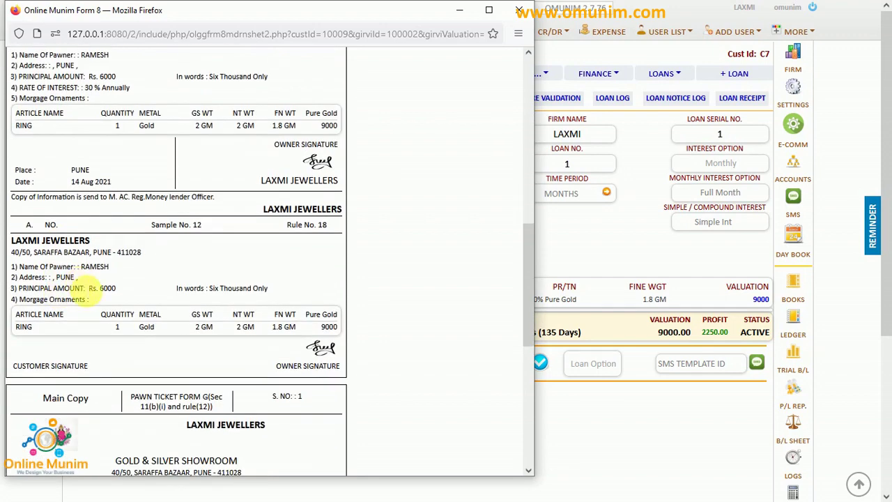
drag(92, 265, 39, 266)
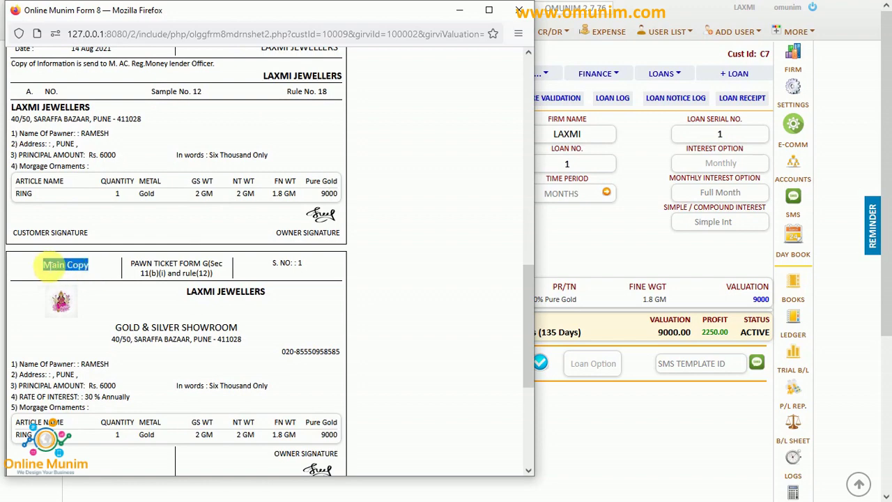
scroll(70, 334, down, 7)
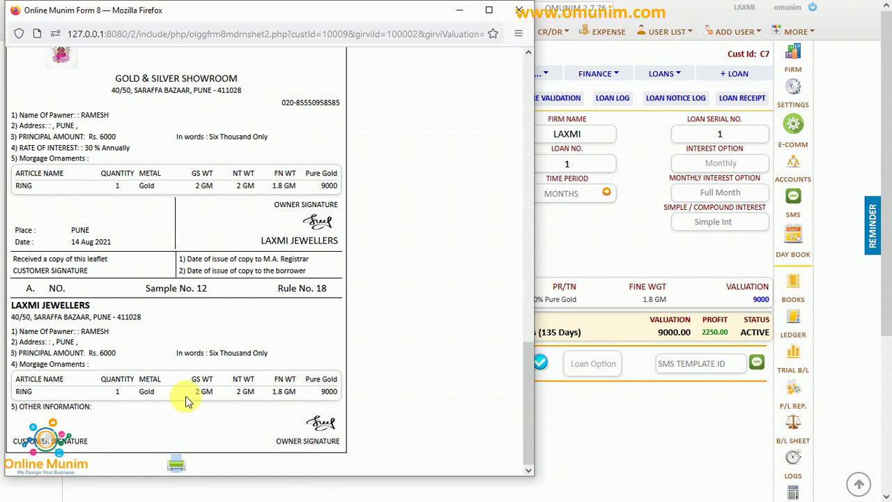
scroll(188, 396, up, 14)
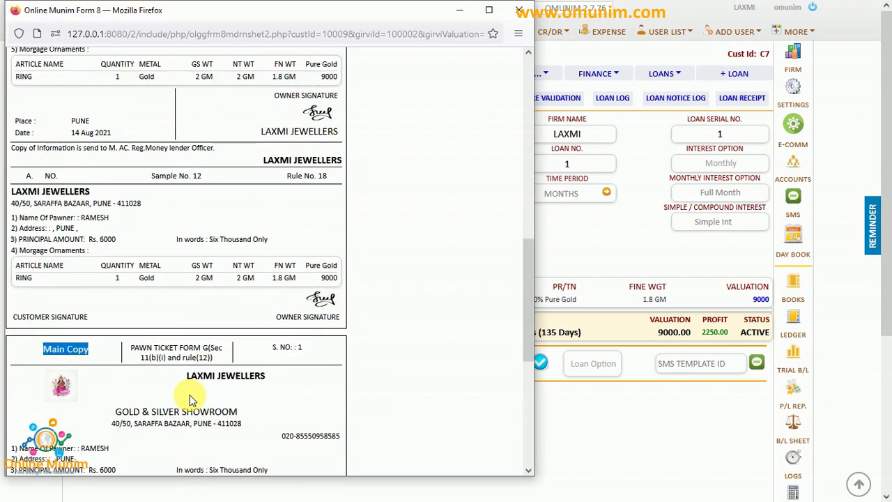
click(519, 10)
Set the Form N/8 default language to Hindi in the settings control panel.
click(239, 13)
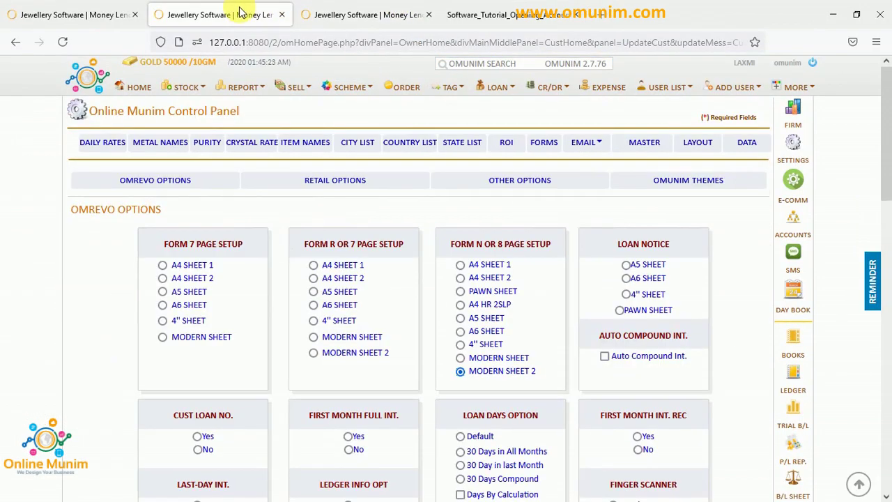
key(F11)
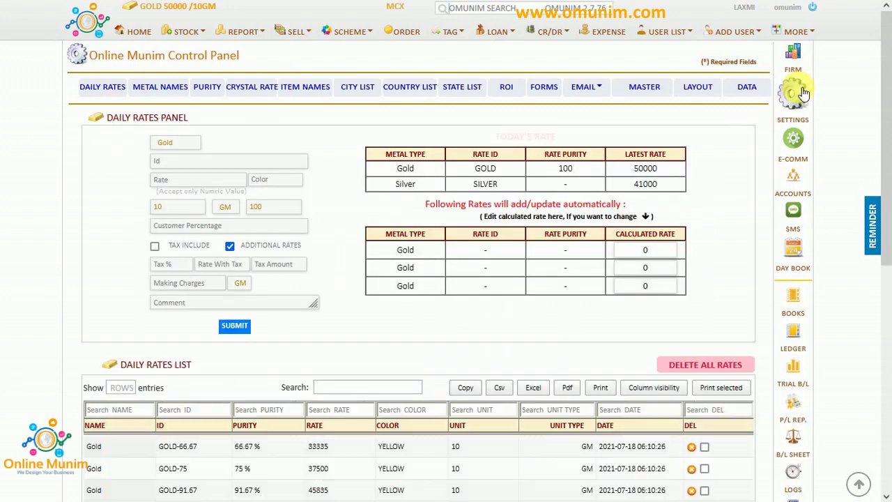
click(694, 88)
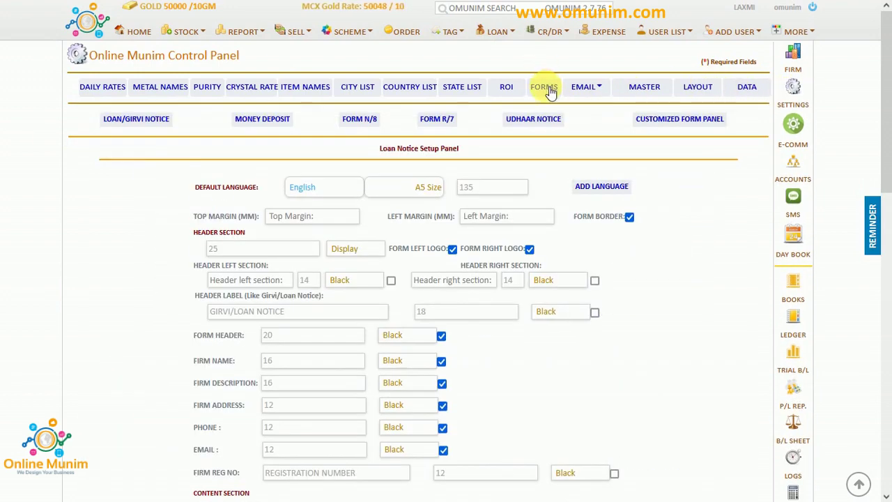
click(358, 123)
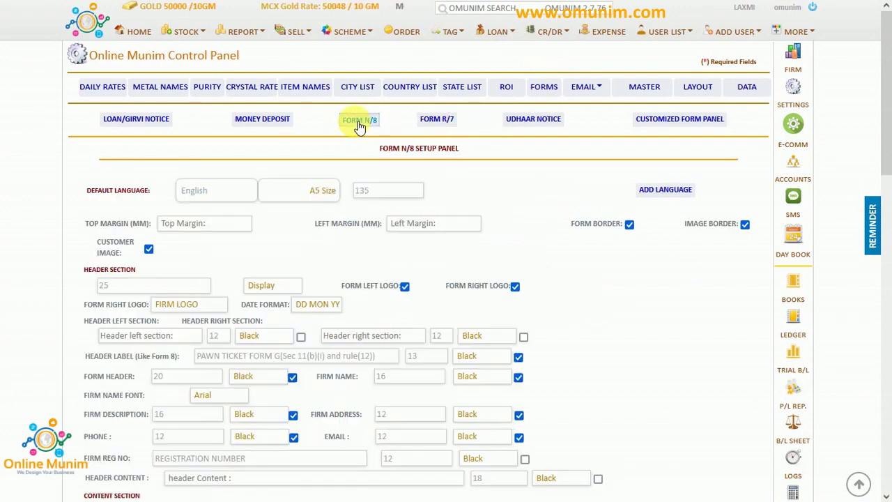
click(196, 193)
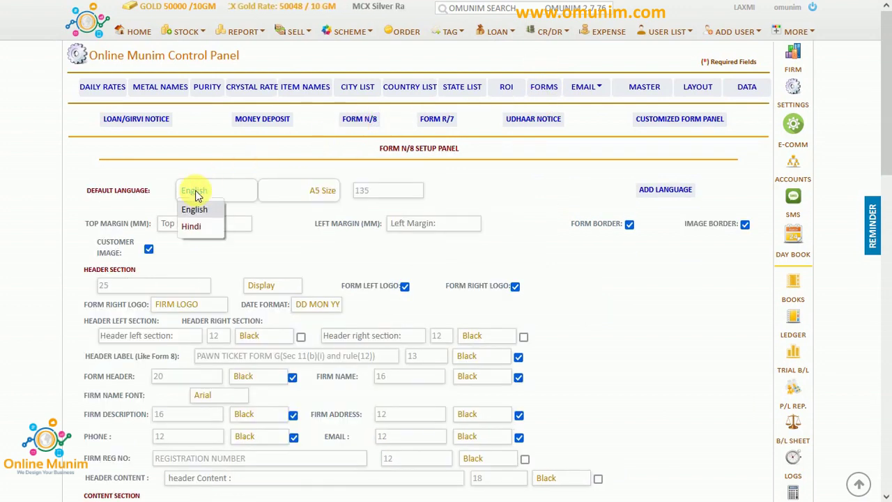
click(199, 228)
click(203, 228)
click(298, 232)
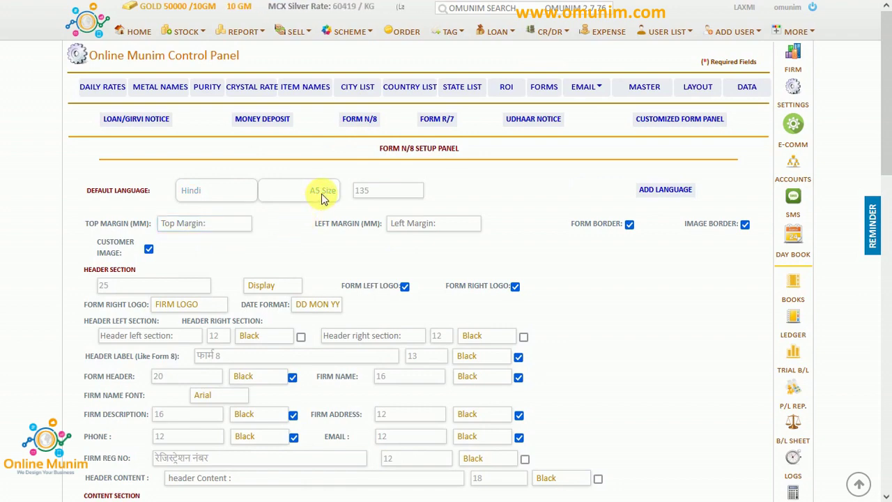
Check Form 8's Hindi header label, then return to the customer's active loan details.
scroll(324, 375, down, 3)
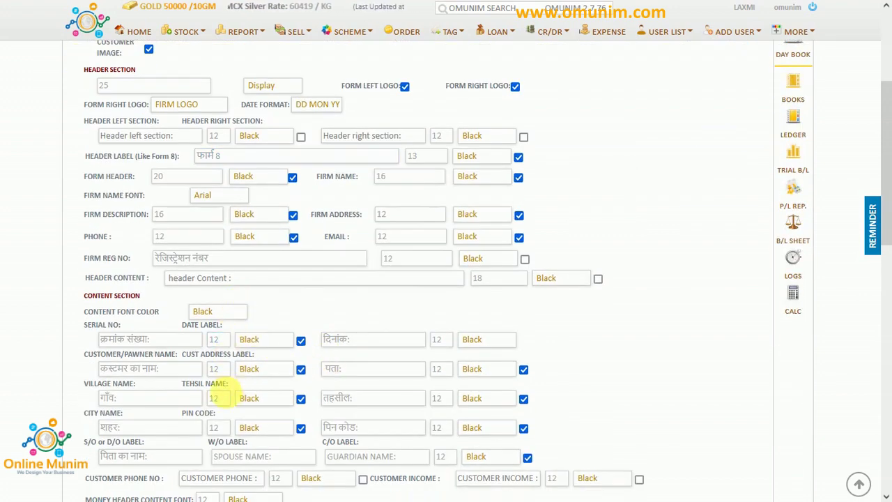
scroll(223, 394, up, 3)
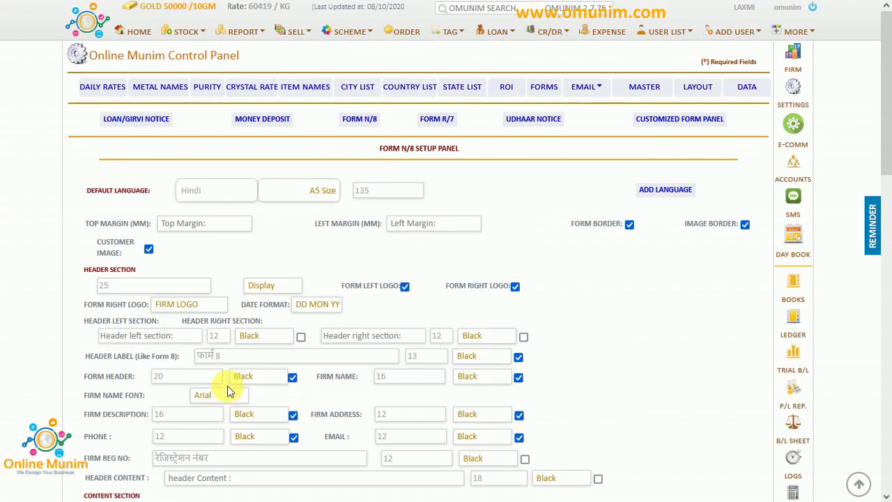
click(276, 361)
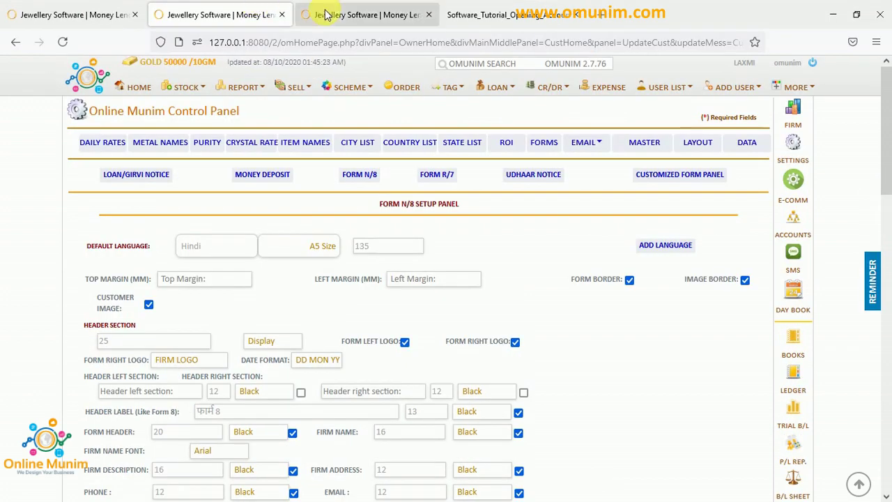
click(363, 14)
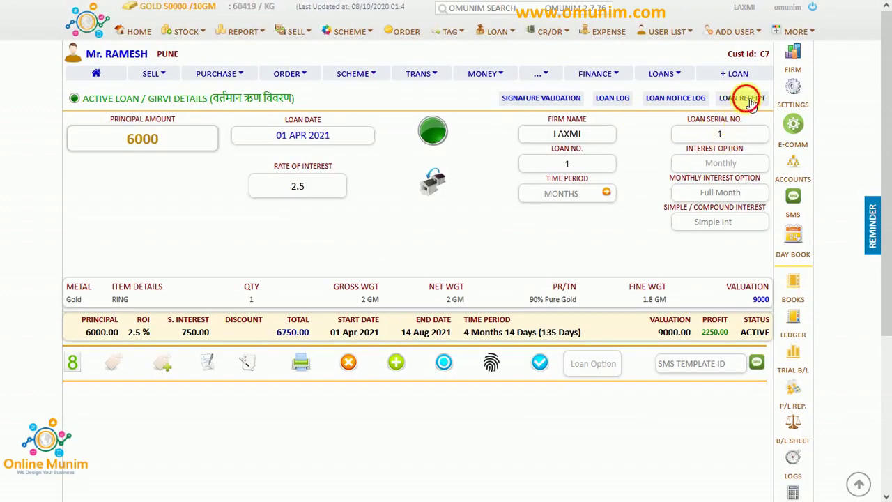
Open the Form 8 pawn ticket from the active loan details.
click(742, 154)
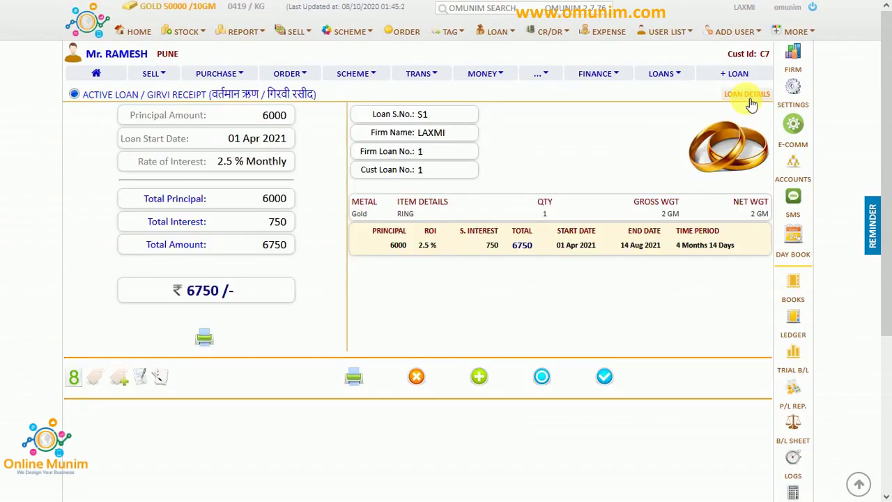
click(751, 99)
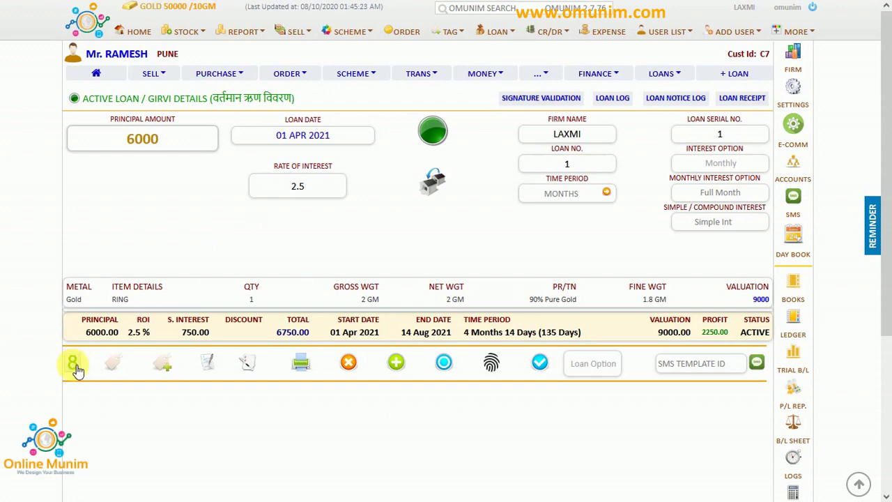
click(74, 364)
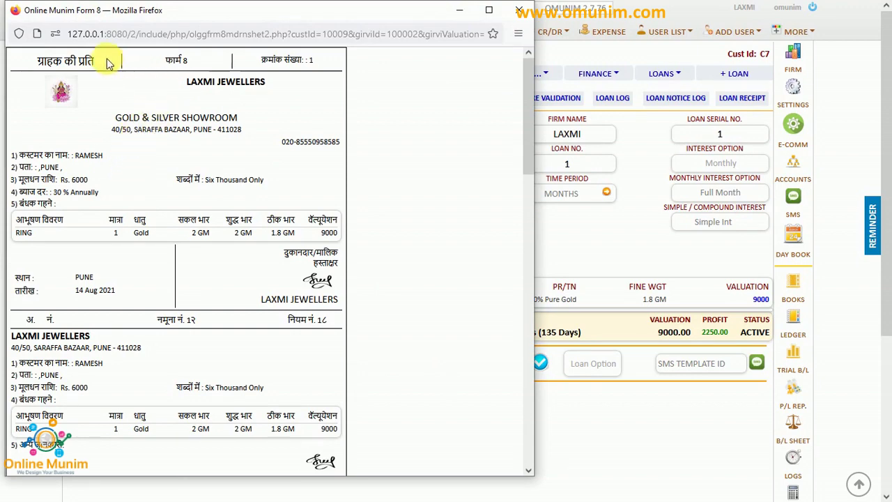
Review the Hindi customer-copy heading, shop name, customer name and remaining ticket copies.
drag(108, 63, 41, 62)
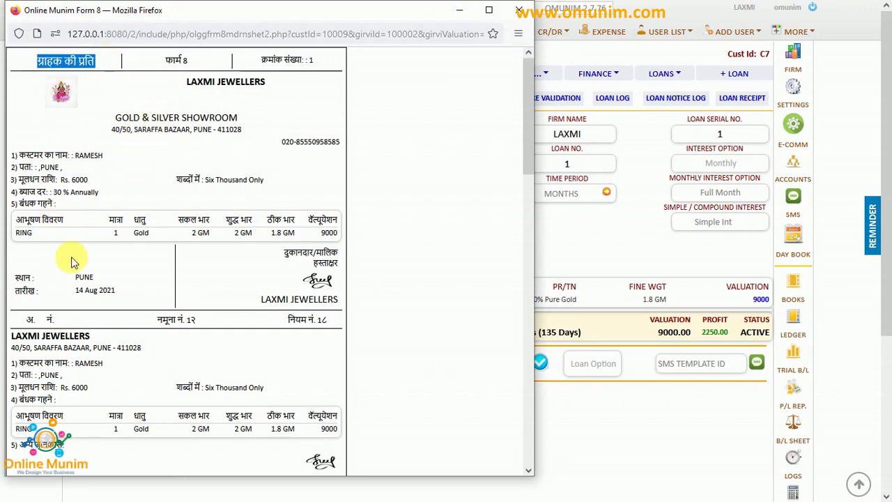
scroll(74, 261, down, 2)
scroll(76, 255, up, 2)
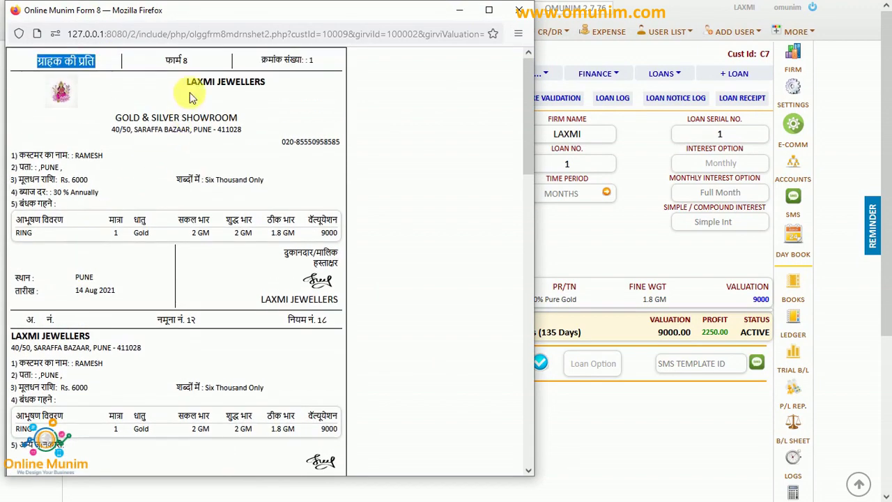
drag(185, 83, 268, 82)
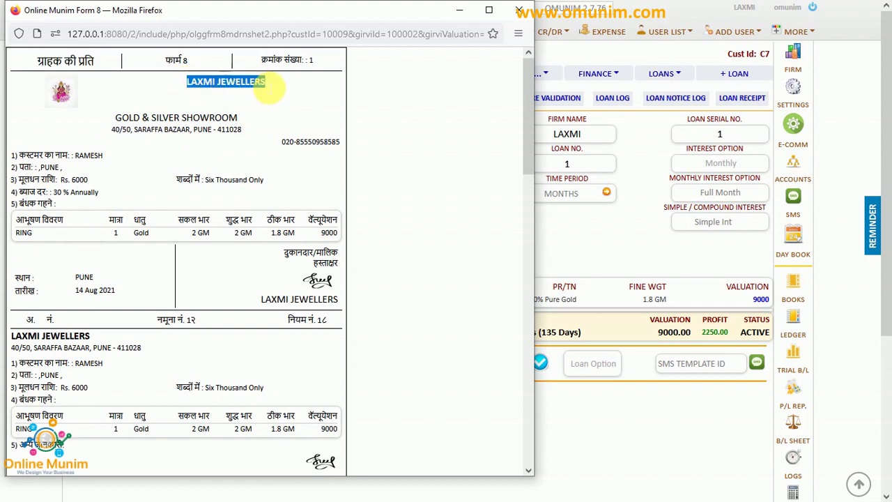
double_click(90, 155)
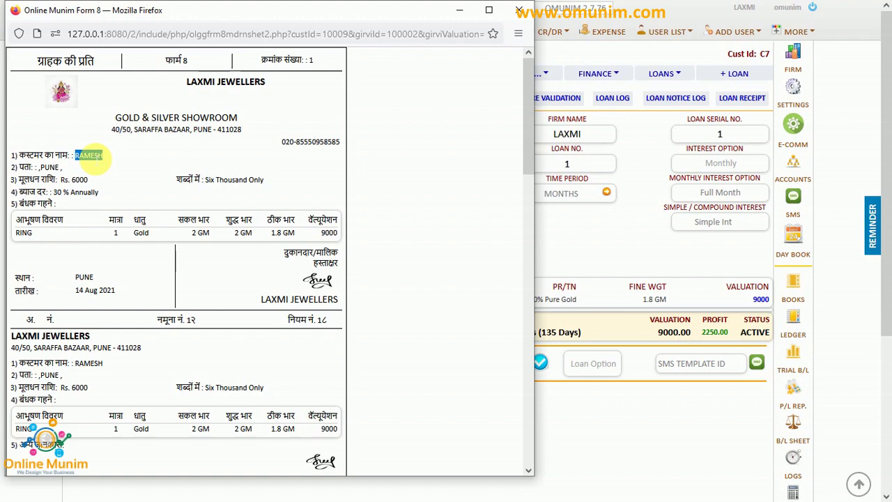
scroll(133, 314, down, 10)
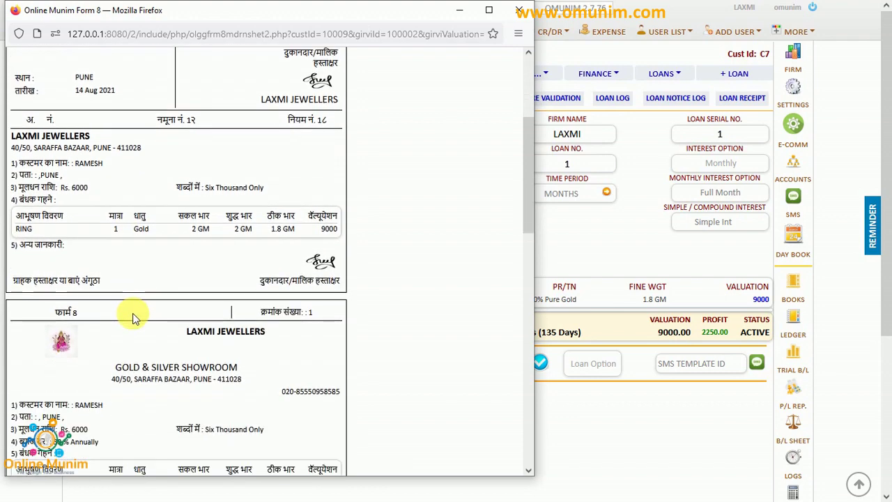
scroll(135, 318, down, 10)
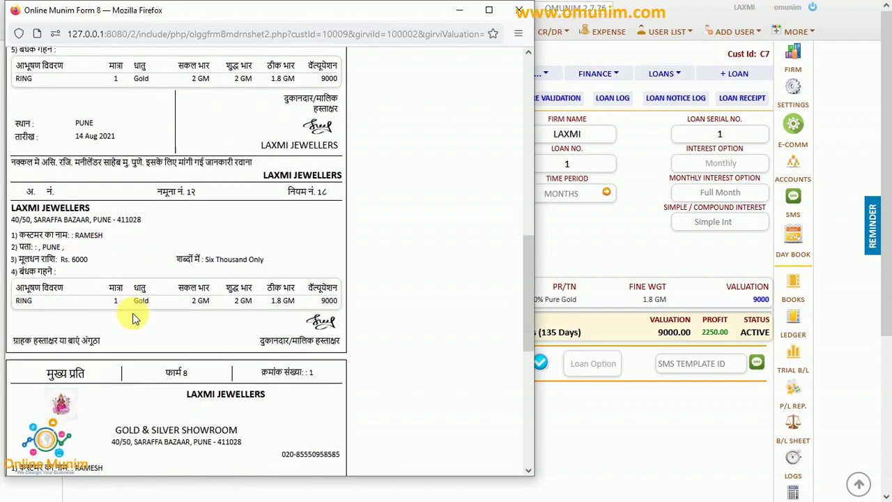
scroll(135, 318, down, 3)
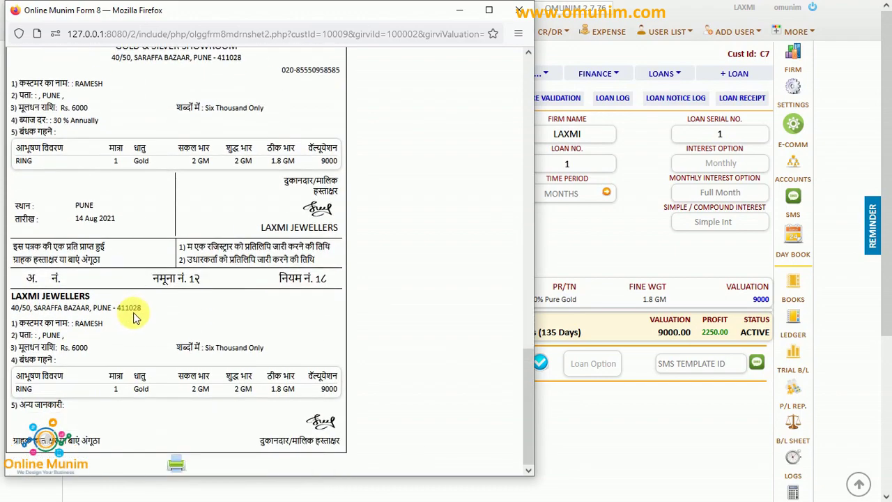
scroll(129, 320, up, 20)
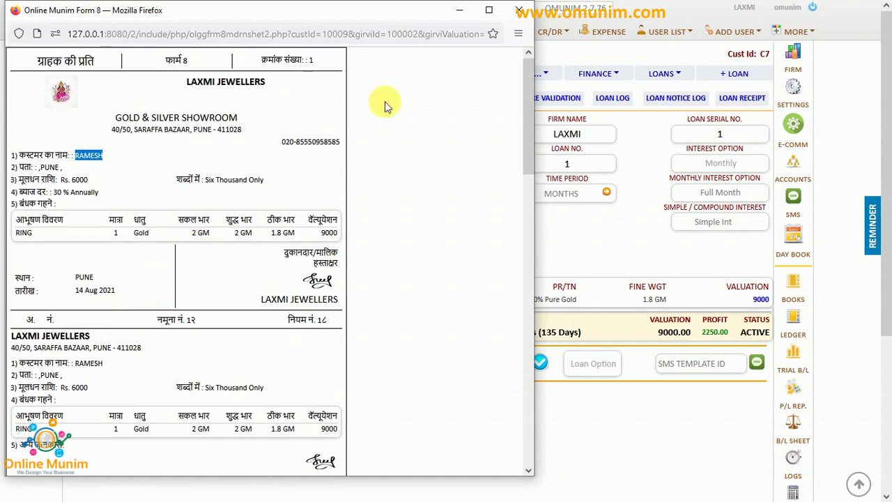
Close the ticket preview and inspect the Form N/8 setup's header setting full screen.
click(515, 18)
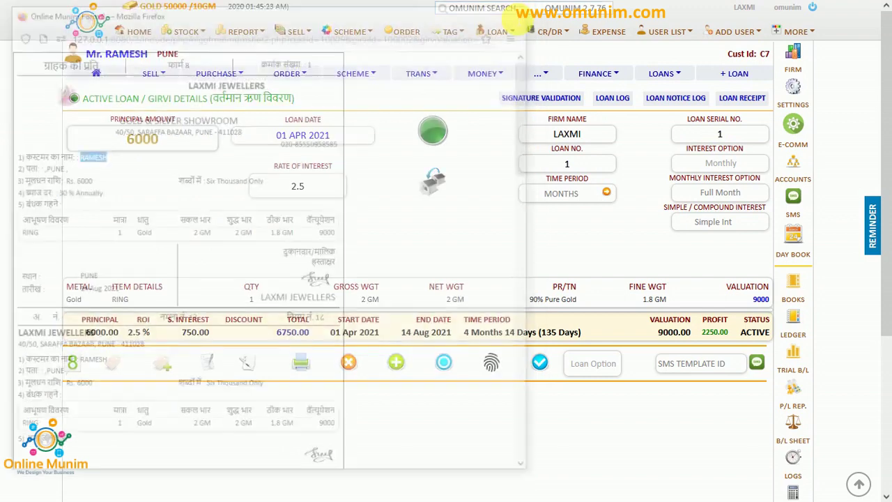
click(240, 14)
key(F11)
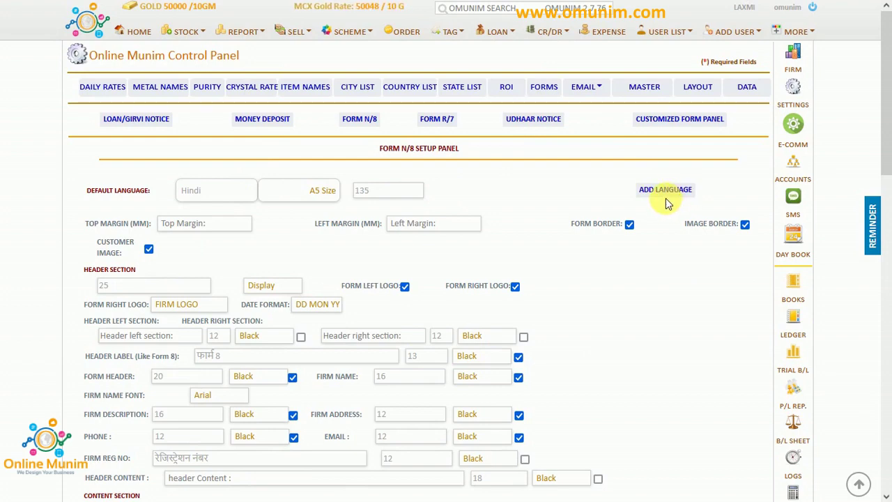
scroll(666, 198, down, 3)
scroll(356, 263, up, 2)
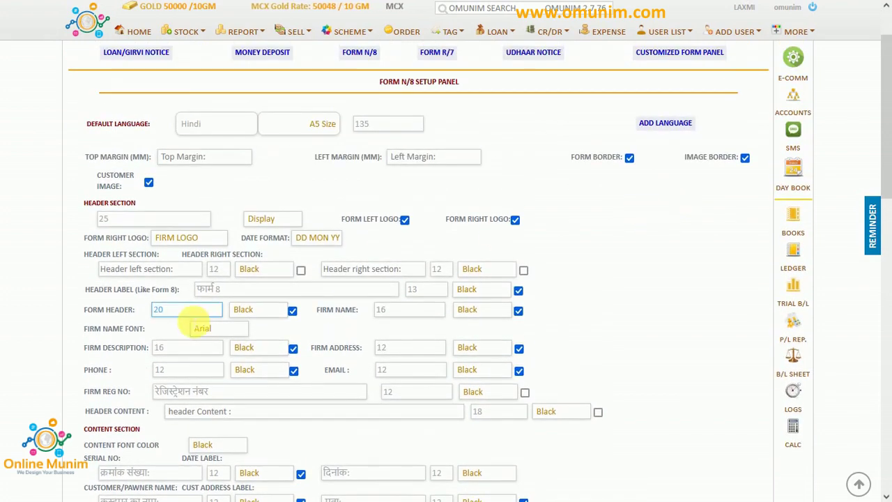
click(230, 292)
scroll(223, 300, down, 2)
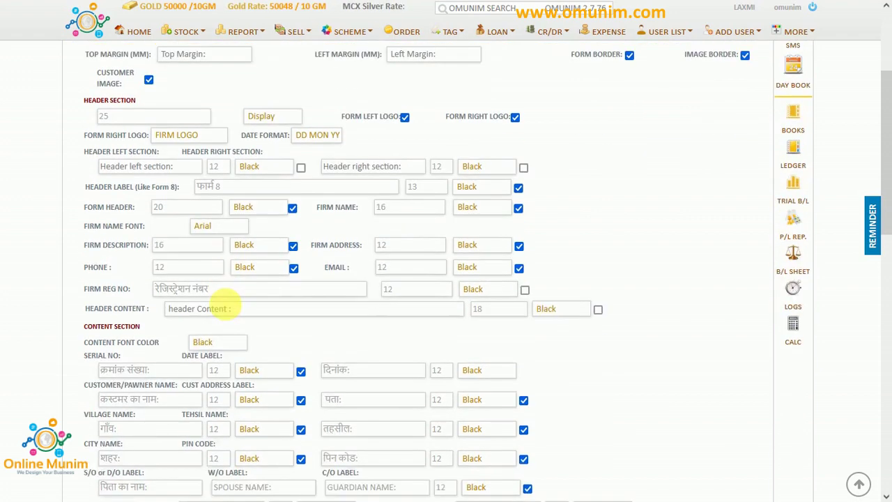
drag(219, 259, 154, 259)
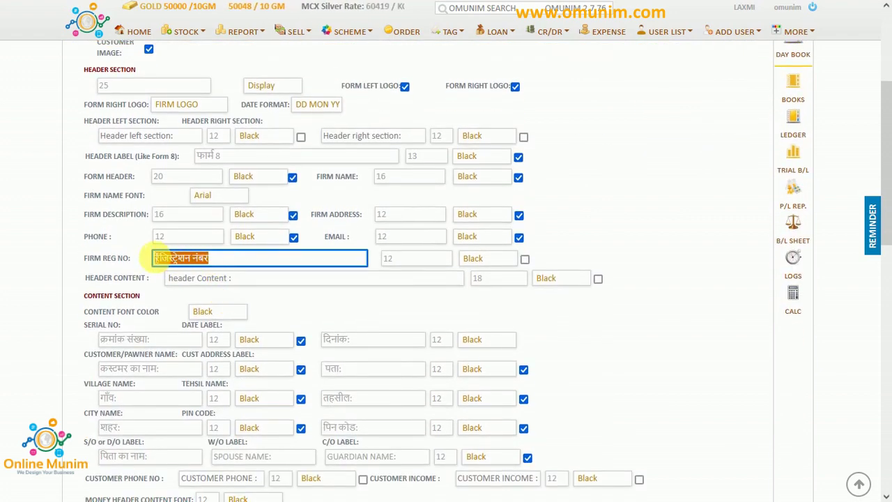
Inspect the item description label setting, then go to the jewellery stock entry page.
scroll(166, 309, down, 1)
scroll(166, 316, down, 1)
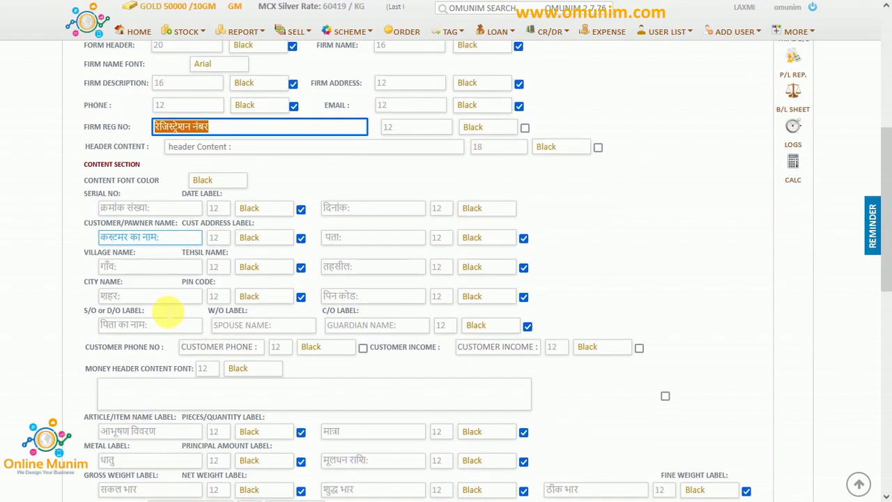
scroll(171, 316, down, 2)
scroll(170, 317, down, 1)
click(185, 301)
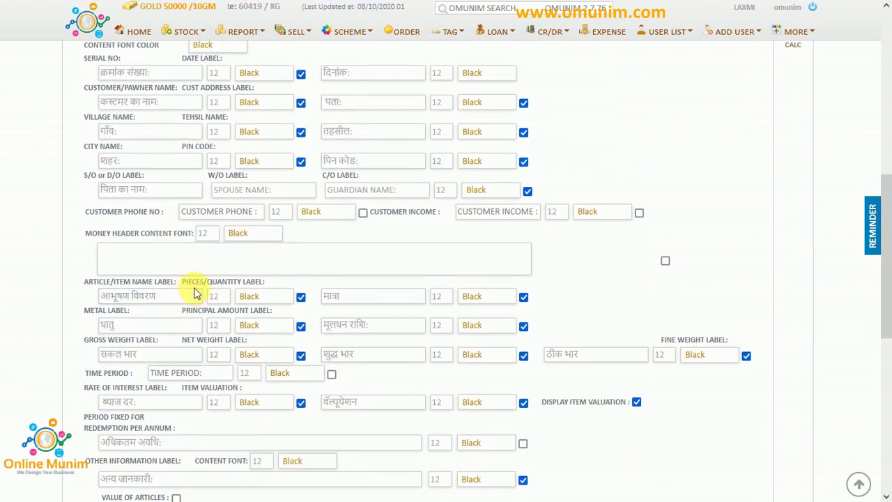
scroll(197, 294, up, 10)
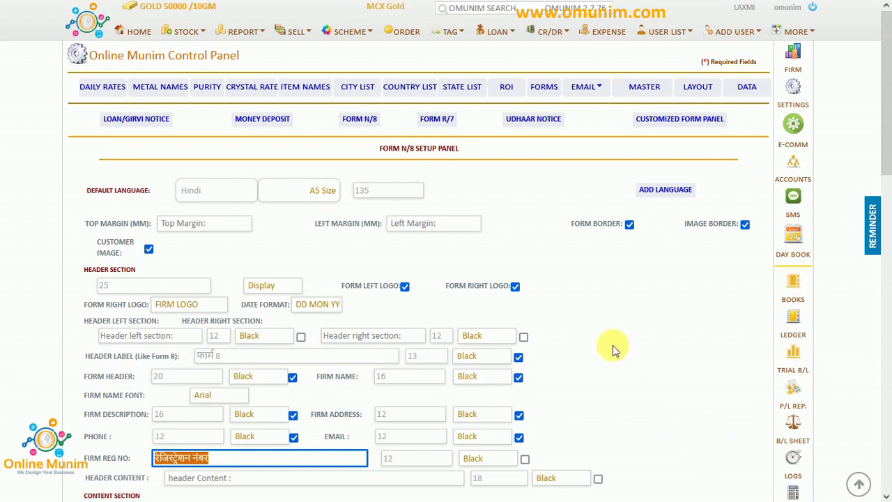
click(185, 34)
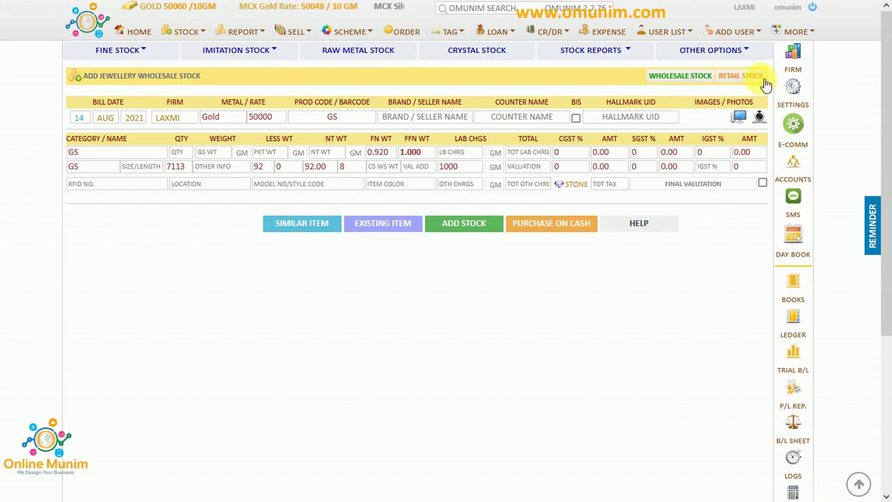
Start a retail stock entry for the EAR product with hallmark UID GH4534/89RYTU.
click(740, 76)
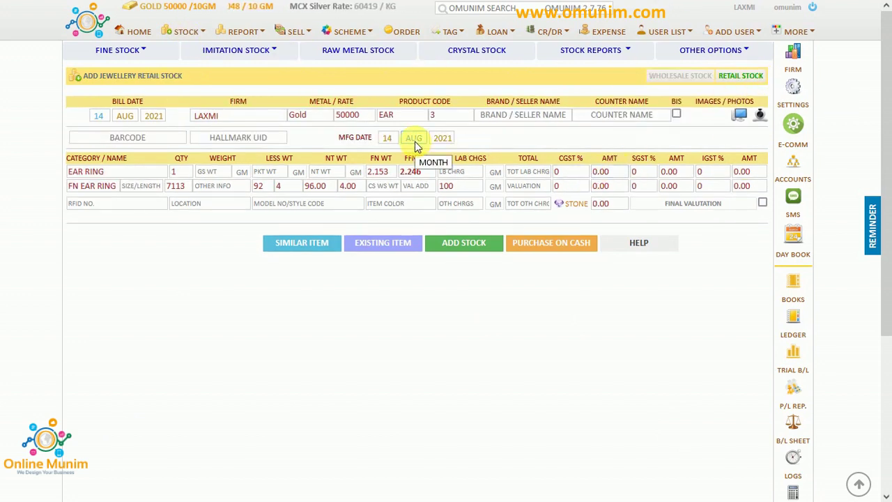
click(387, 118)
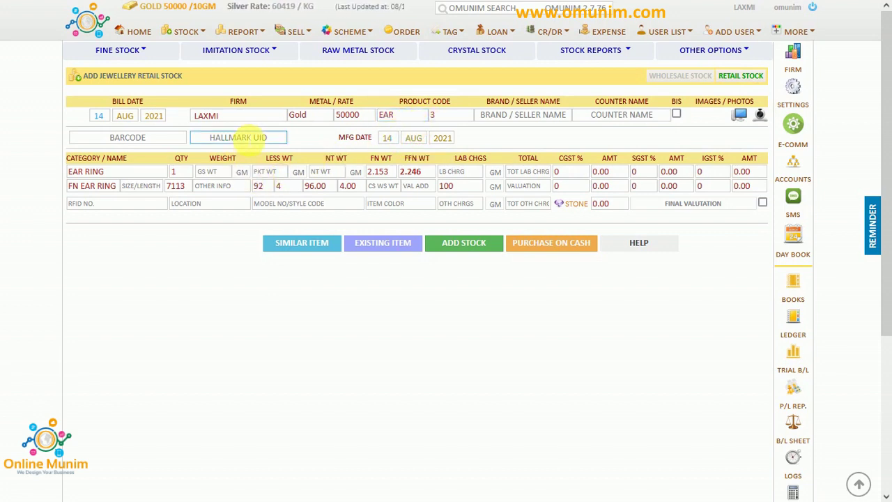
click(244, 138)
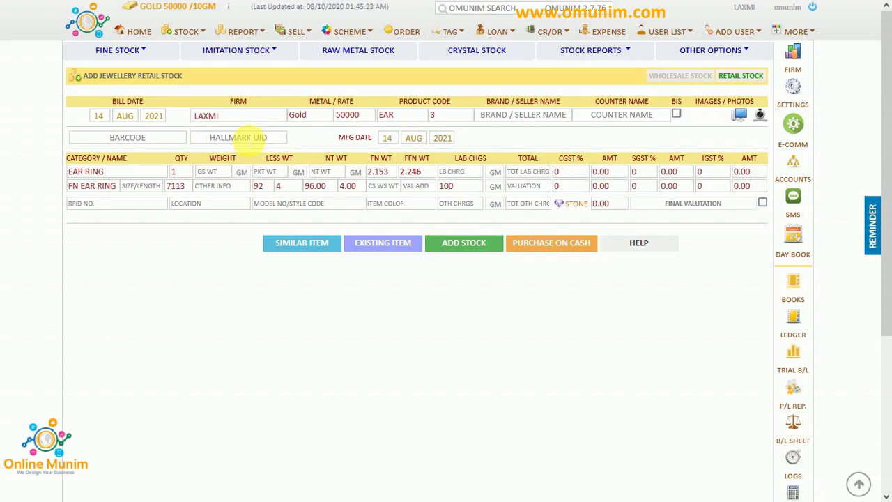
text(GH4534/)
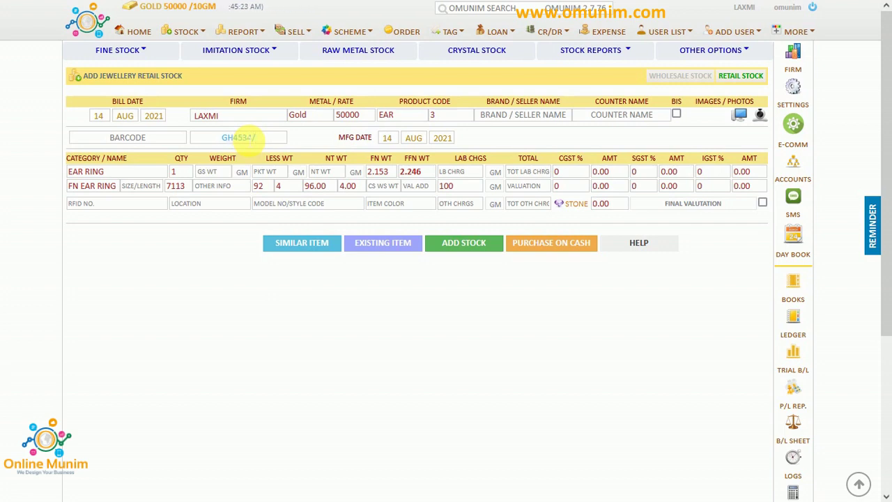
text(8SRYTU)
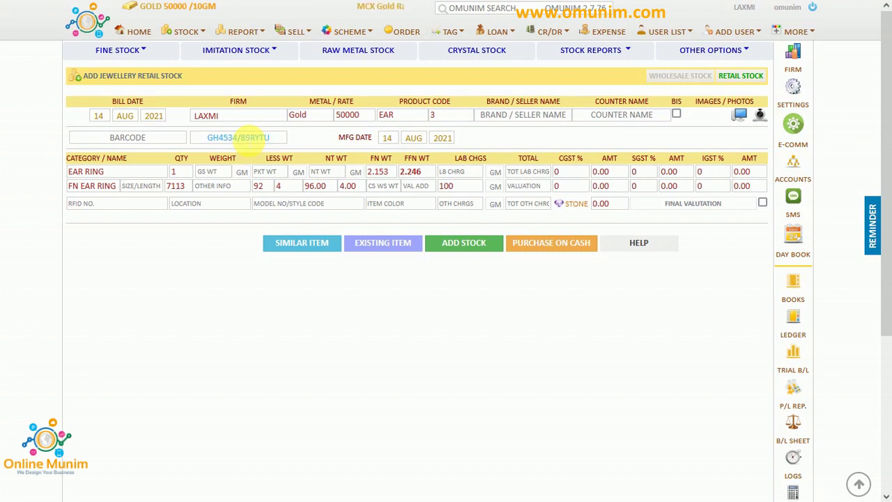
Set quantity 2 and gross weight 3.456 GM, then add the ear rings to stock.
click(177, 170)
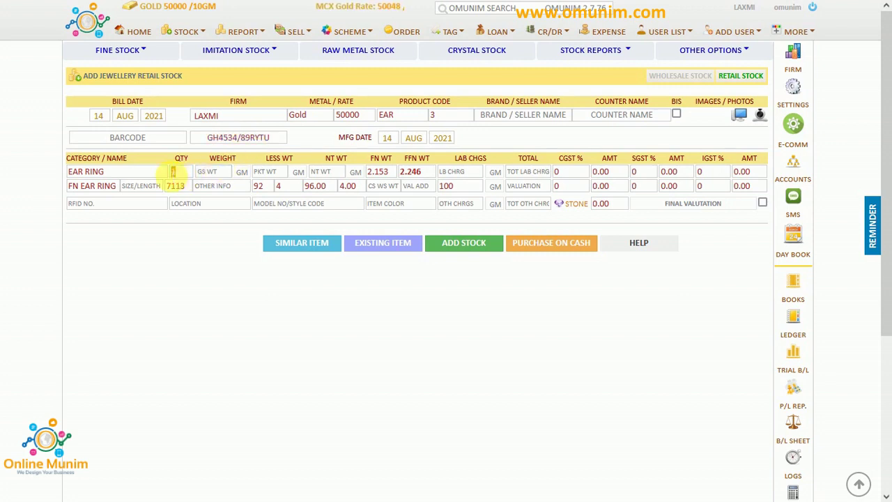
text(2)
click(205, 173)
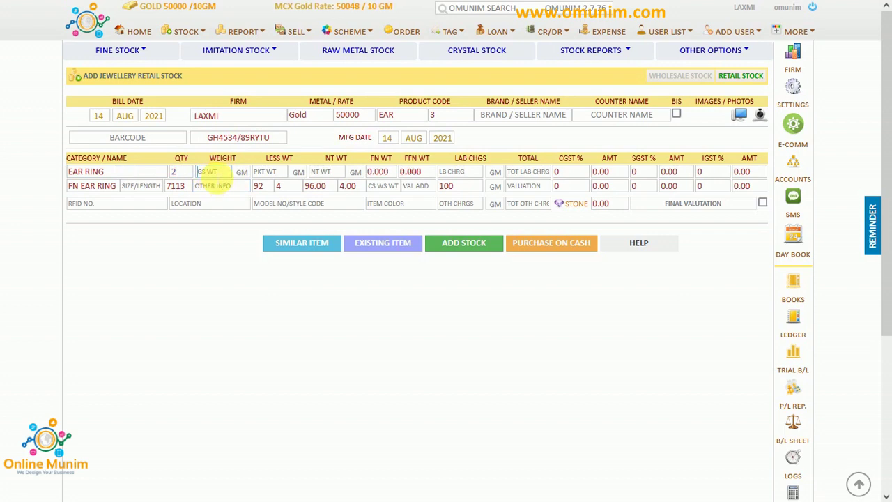
text(3.45)
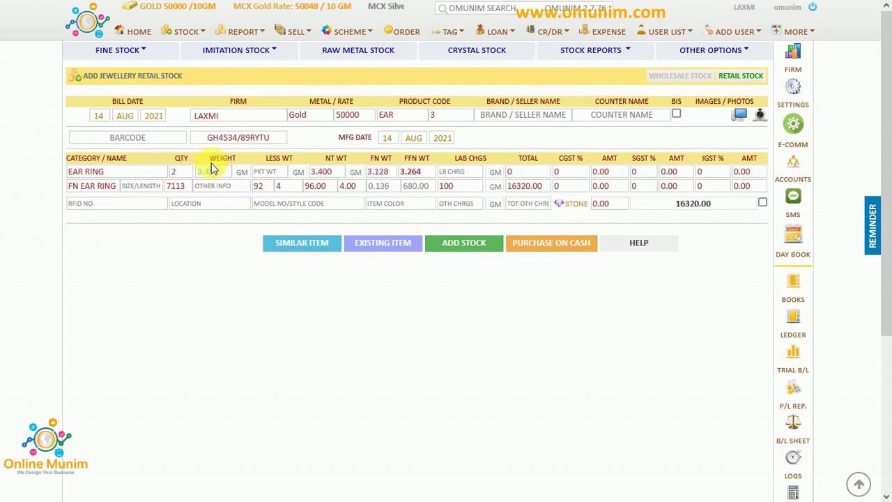
text(6)
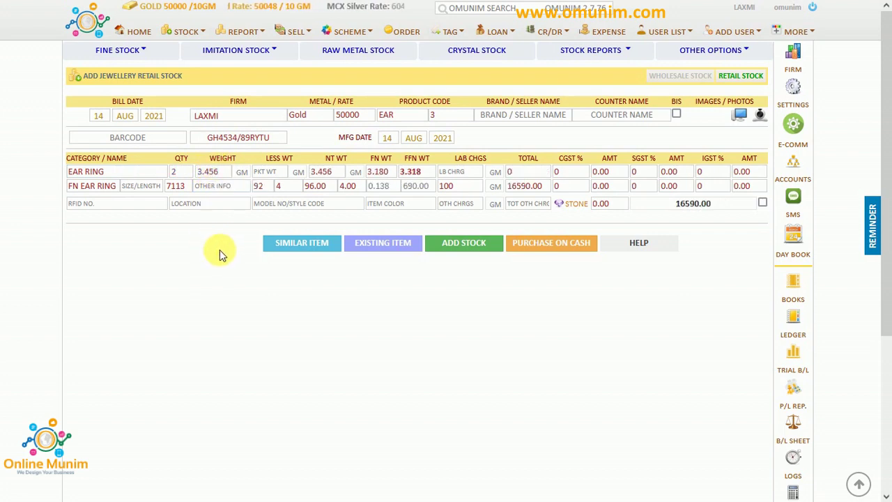
click(485, 248)
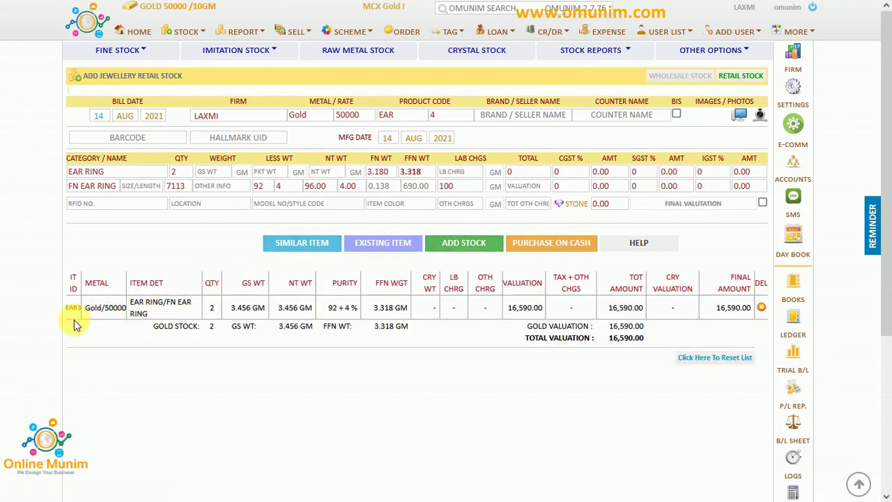
Load item EAR3 and open the Bar-code Print Panel for it.
click(77, 308)
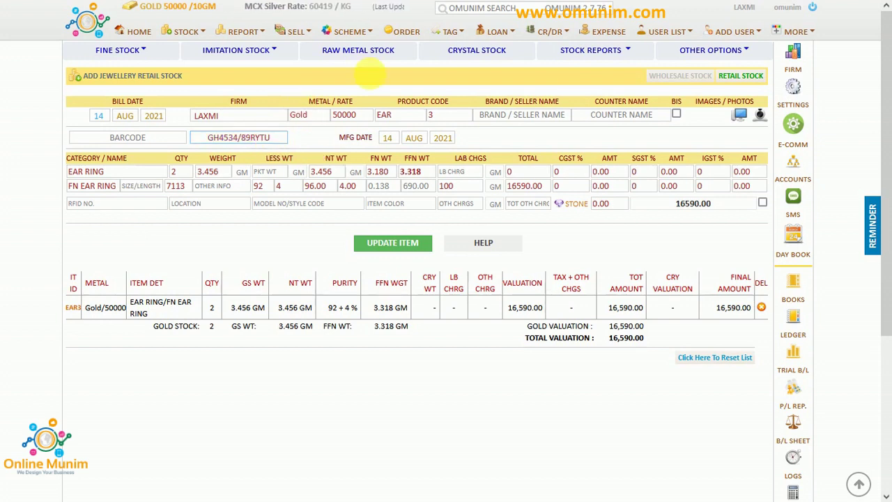
click(452, 32)
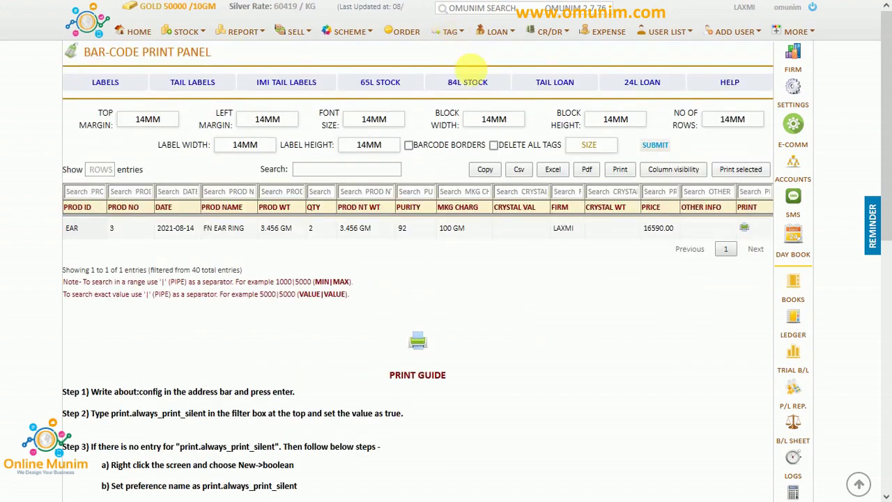
Shift the barcode left on the tail label preview, then bring up the All Accounts Panel.
click(218, 80)
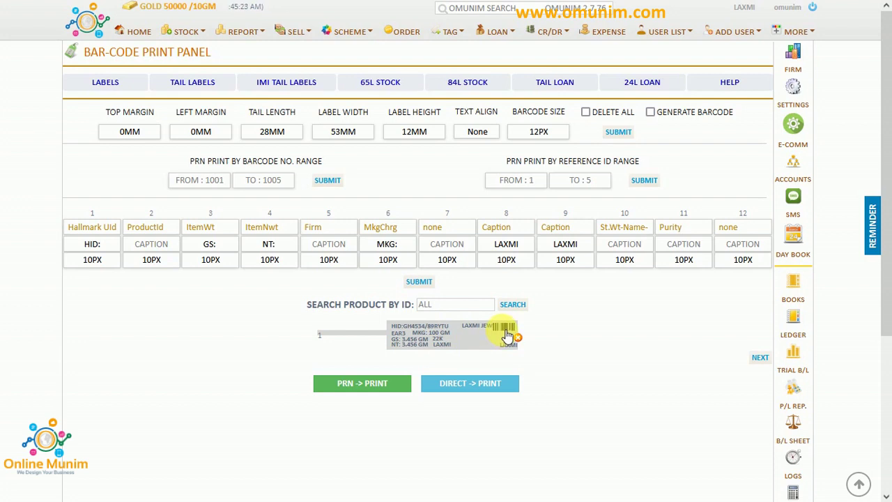
drag(507, 335, 472, 349)
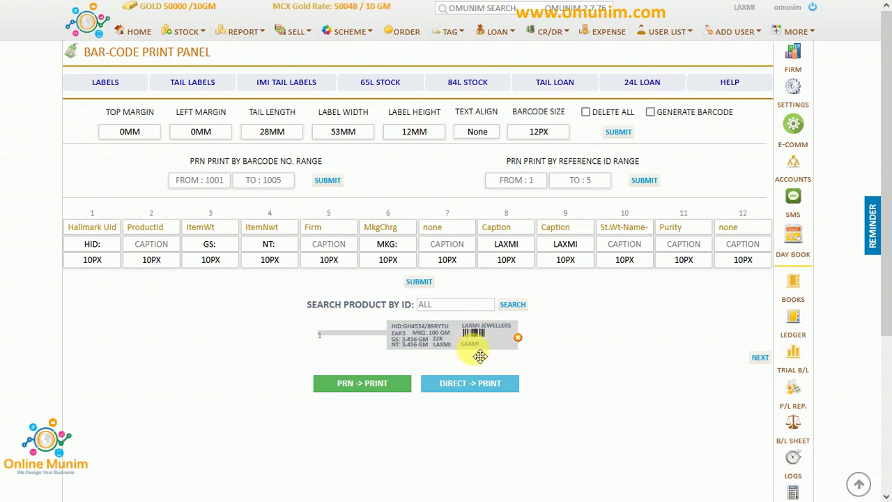
drag(480, 356, 483, 357)
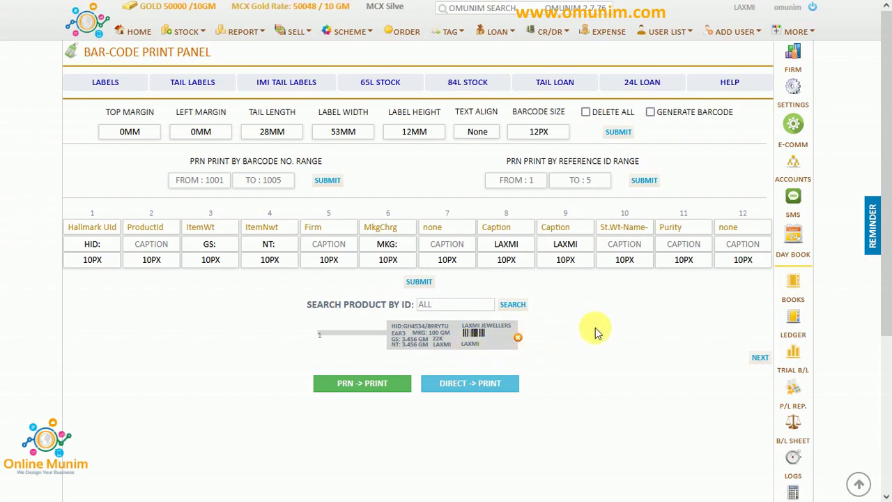
click(795, 167)
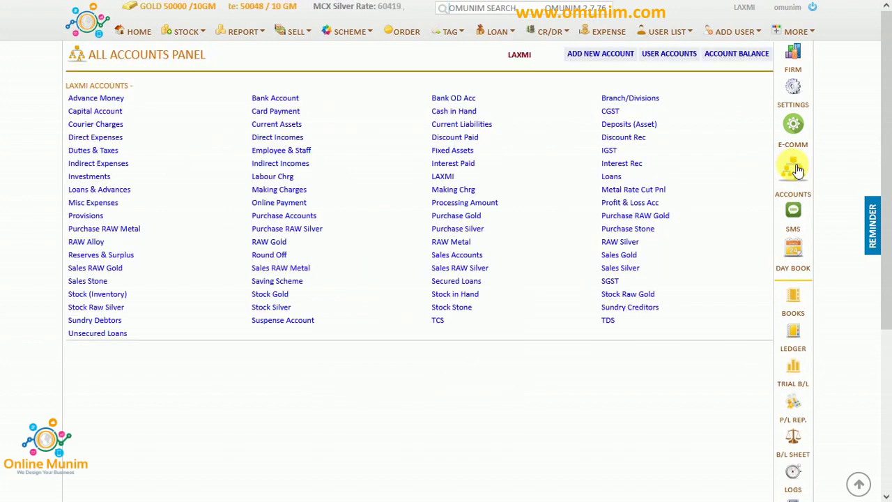
Save a new account named for the employee under Employee & Staff, then open the Expense panel.
click(599, 54)
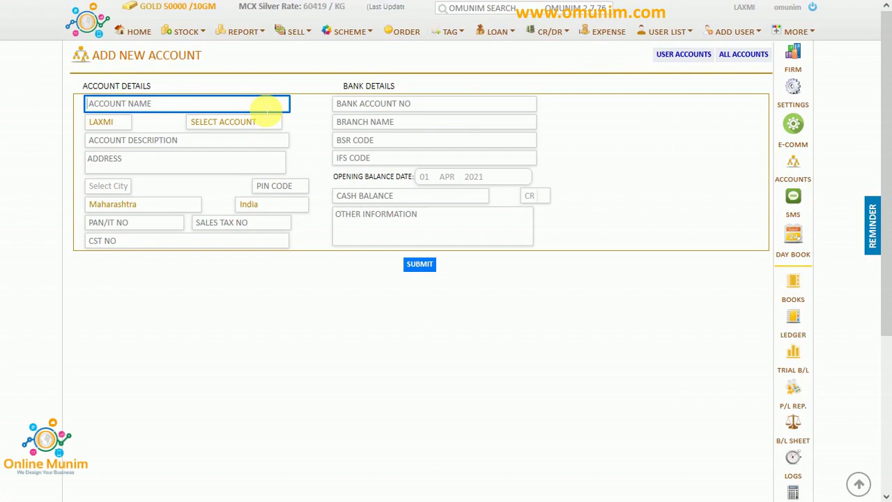
text(RAJU)
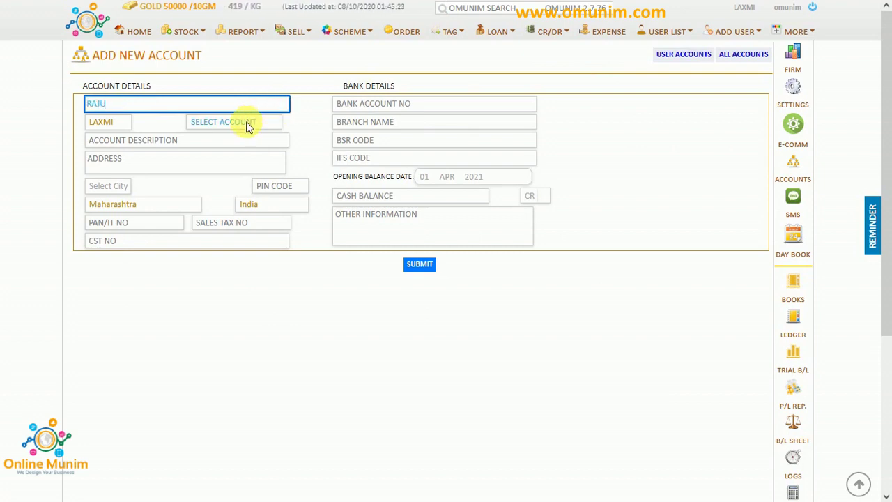
click(247, 124)
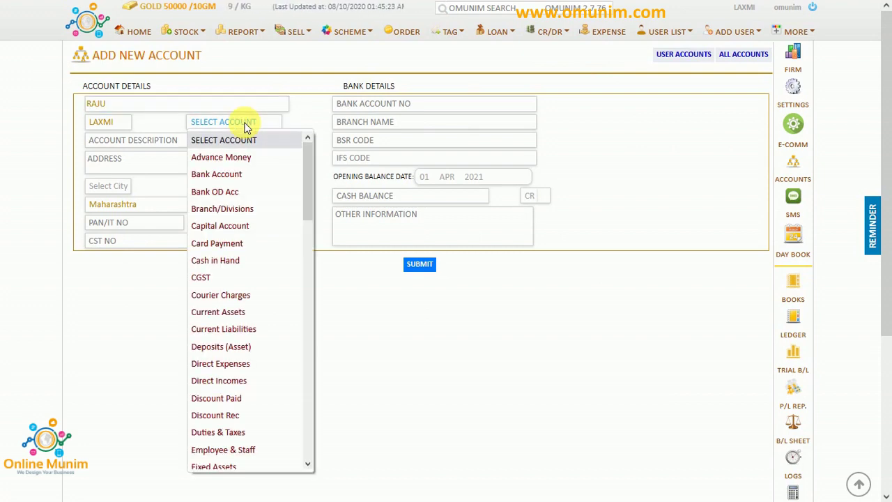
click(230, 451)
click(192, 161)
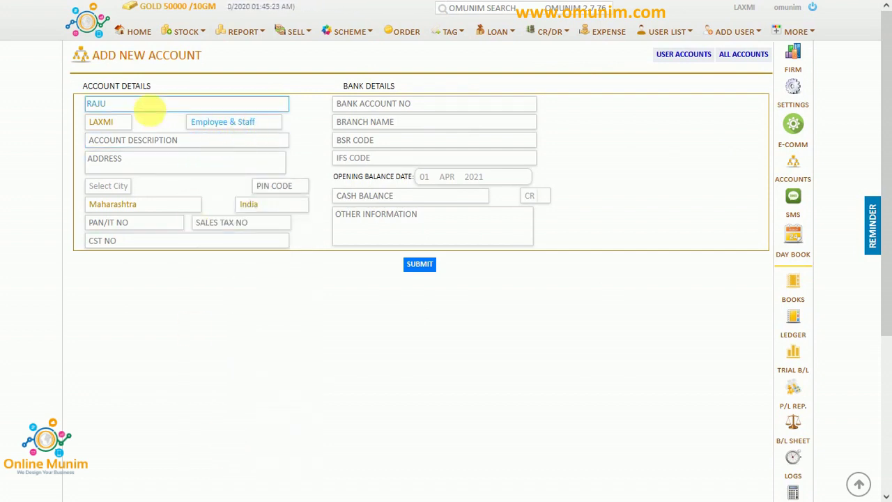
click(421, 264)
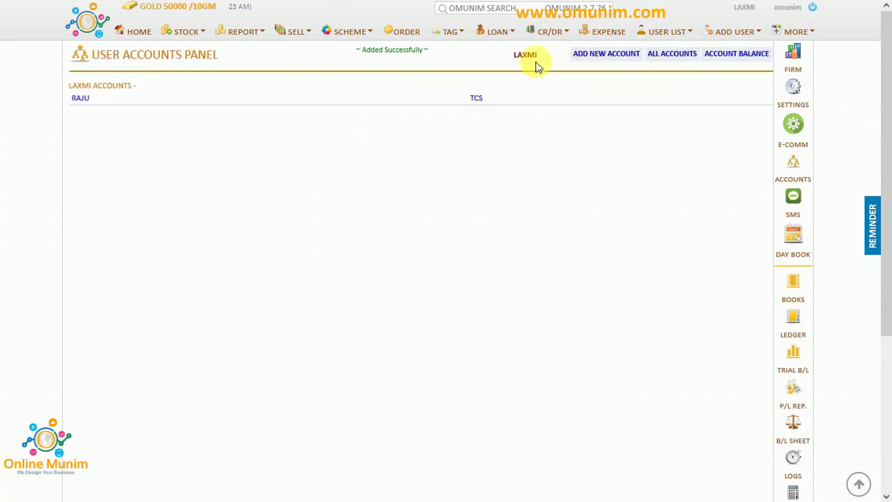
click(608, 33)
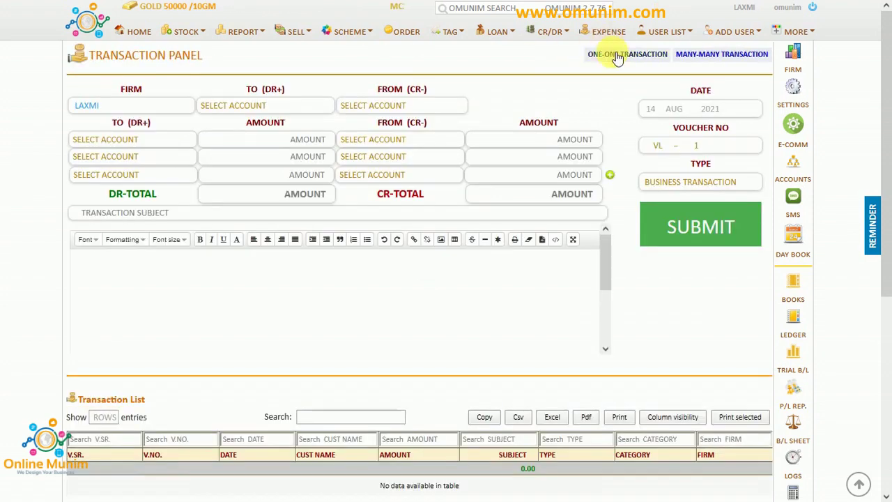
Enter a one-to-one transaction of 5000 from Bank Account to the employee's account, subject SALARY.
click(617, 55)
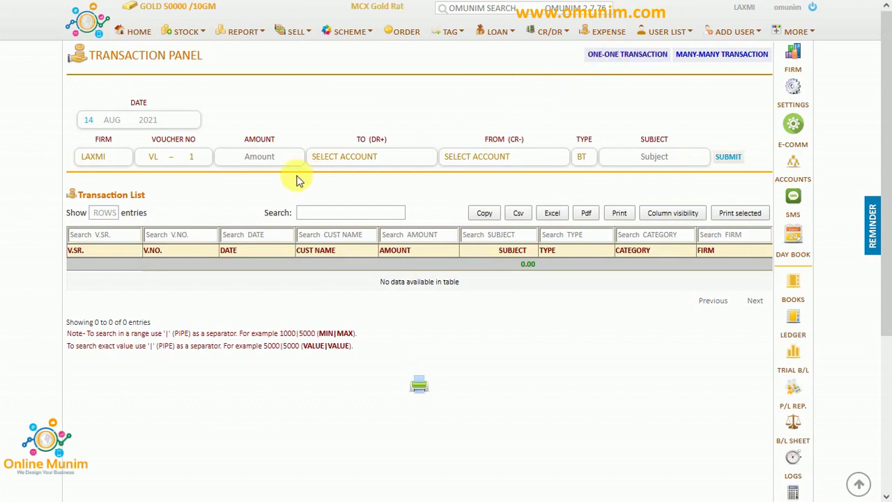
click(268, 159)
text(5000)
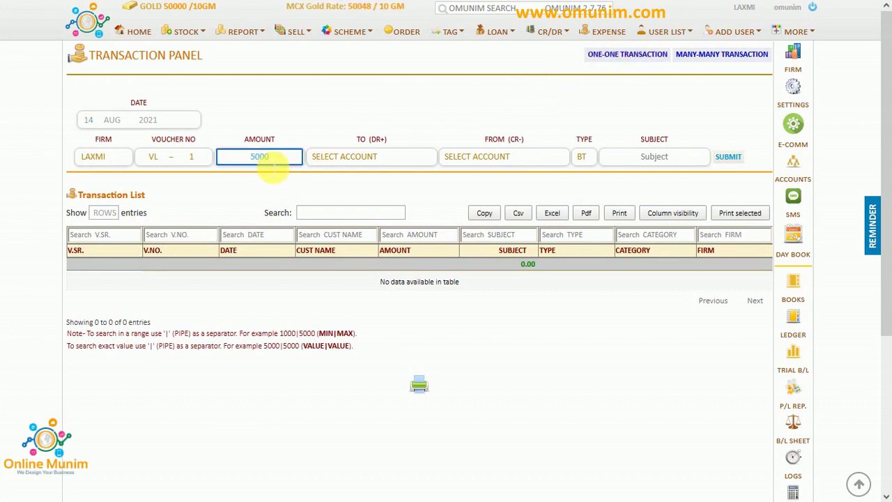
key(Tab)
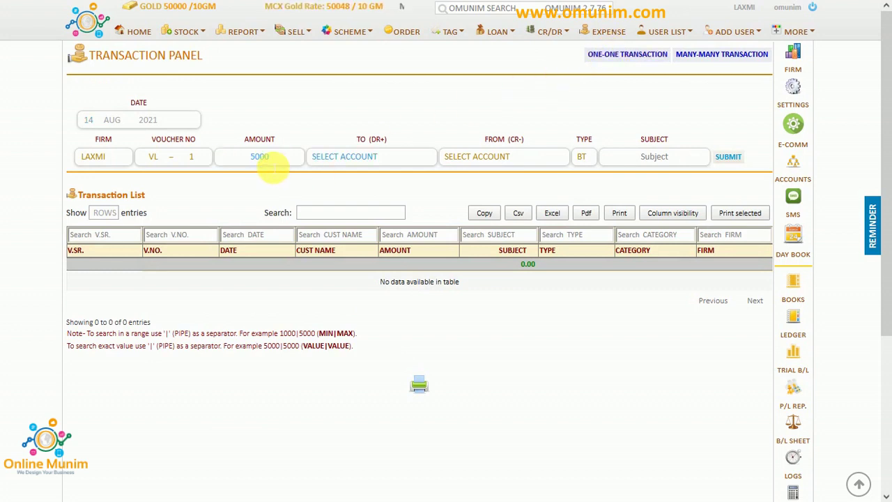
text(raju)
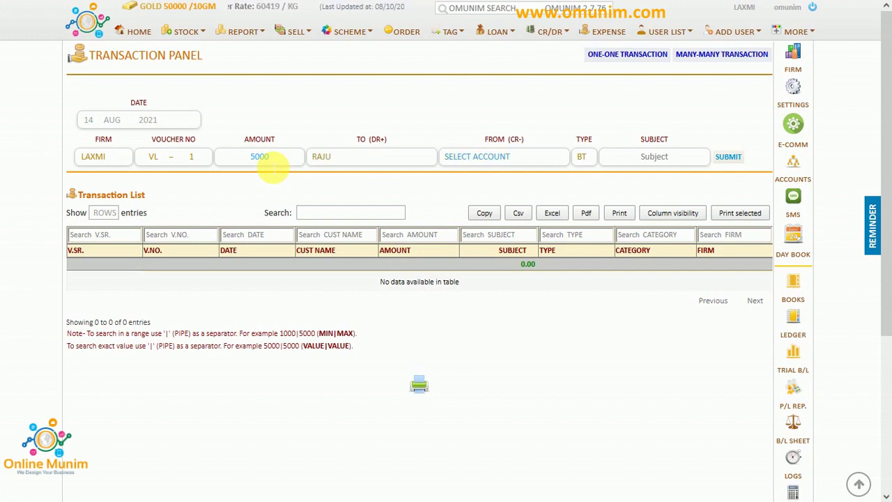
key(Down)
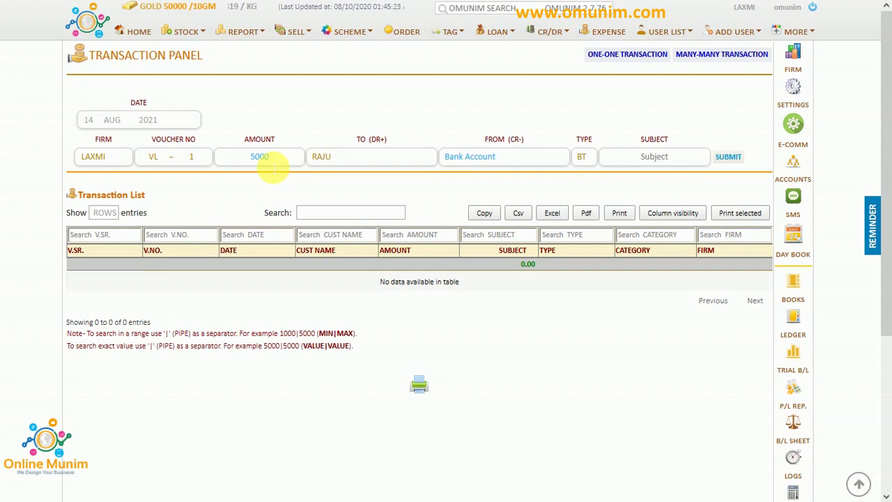
key(Tab)
text(SA)
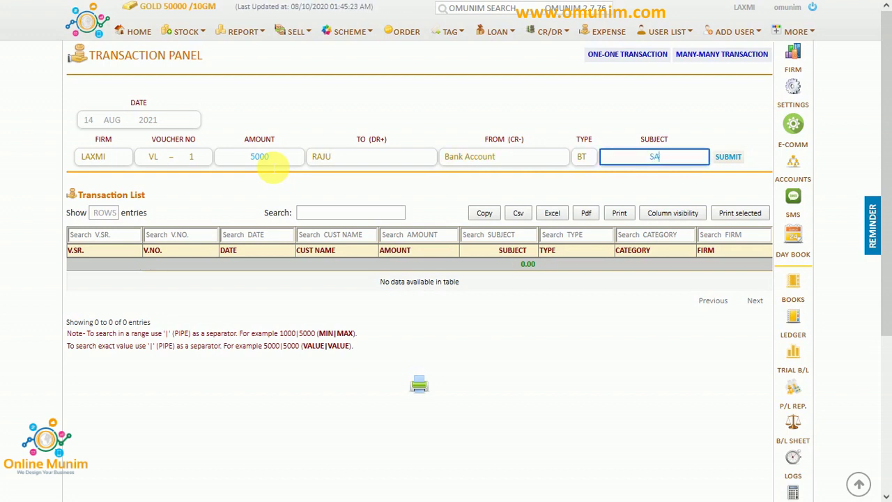
text(LARY)
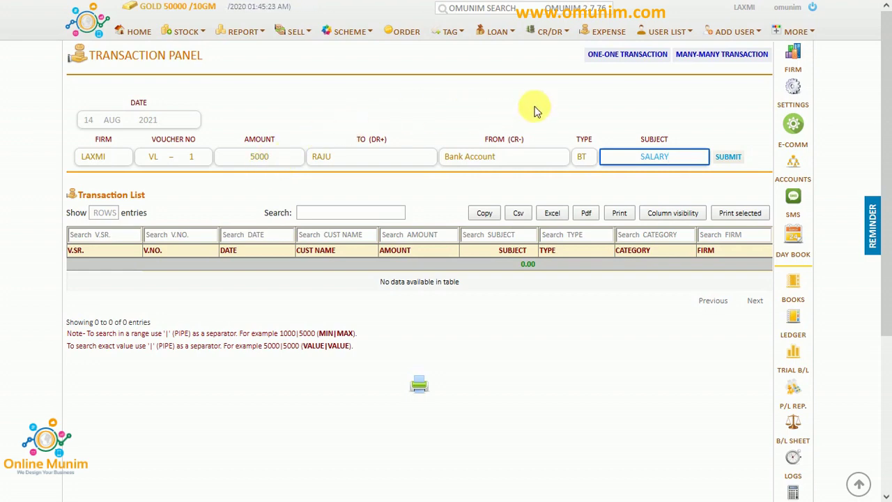
mouse_move(242, 4)
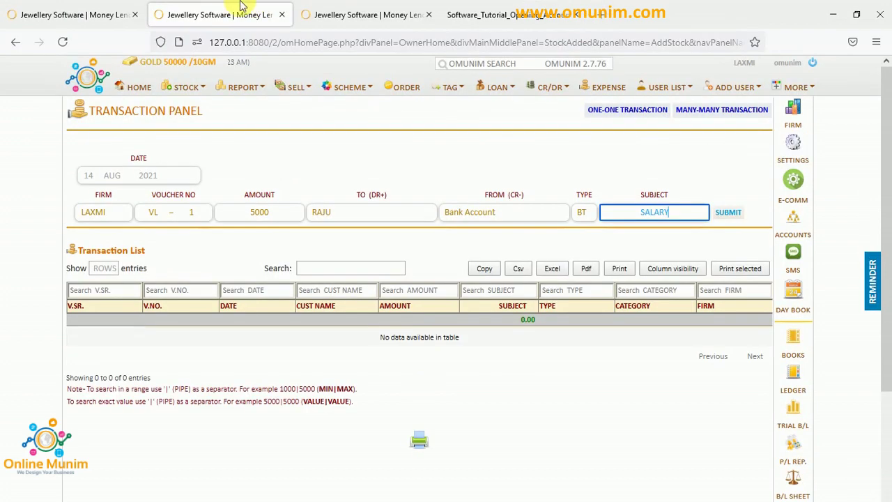
click(340, 8)
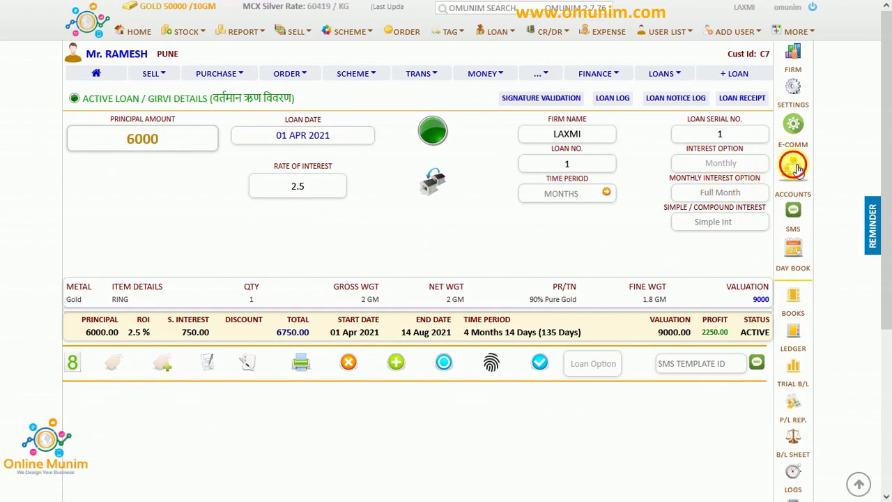
click(795, 167)
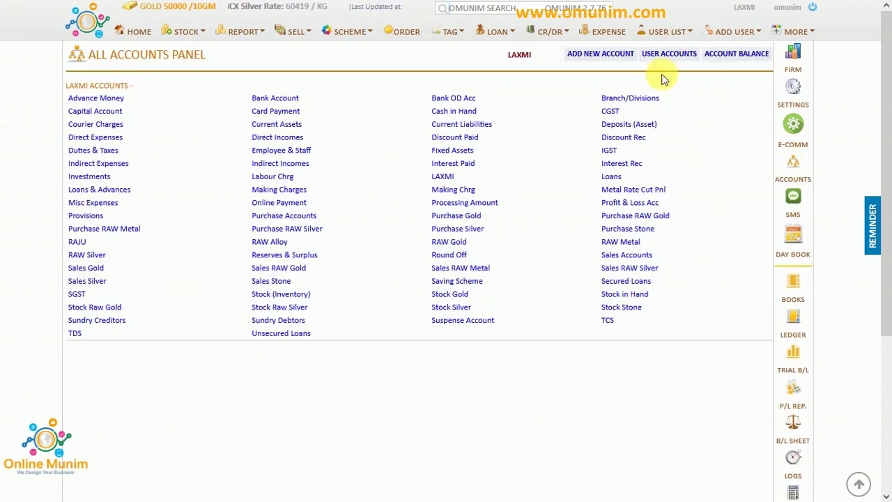
click(609, 56)
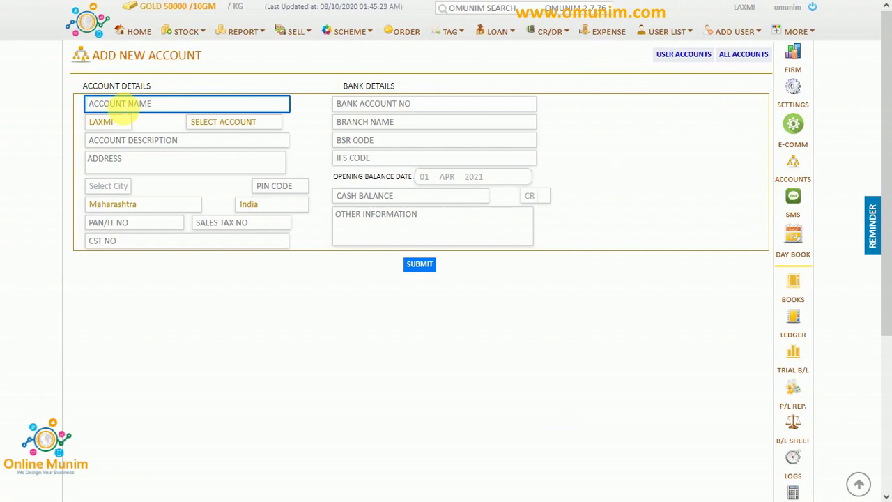
text(R)
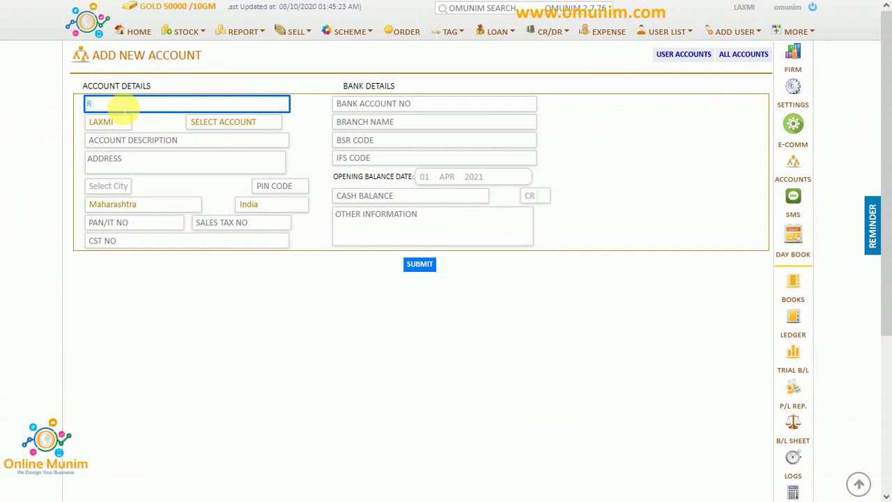
text(A)
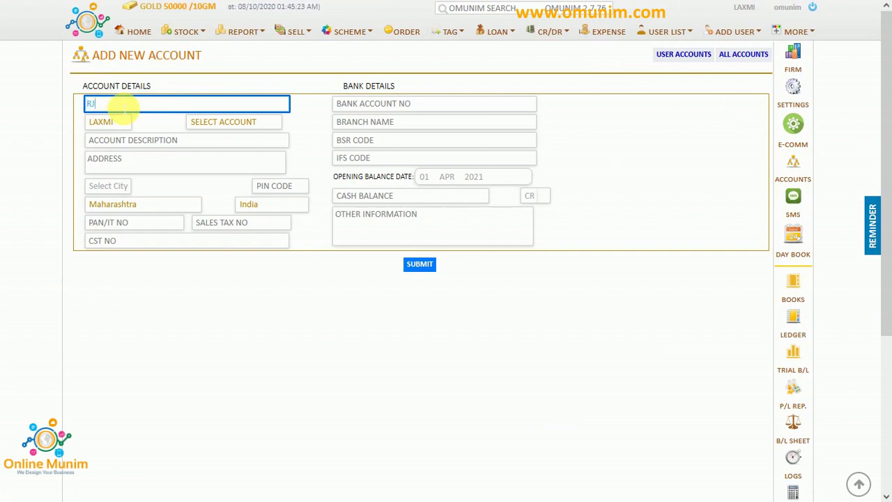
text(JU)
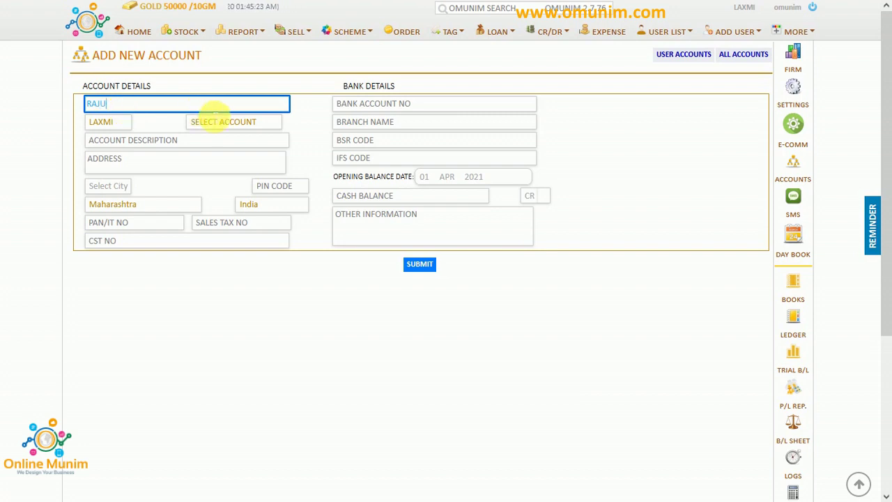
click(218, 124)
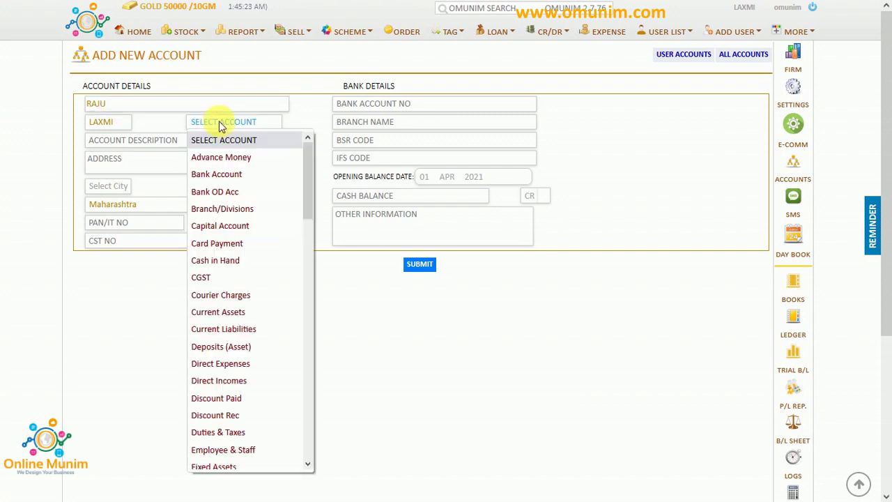
click(243, 453)
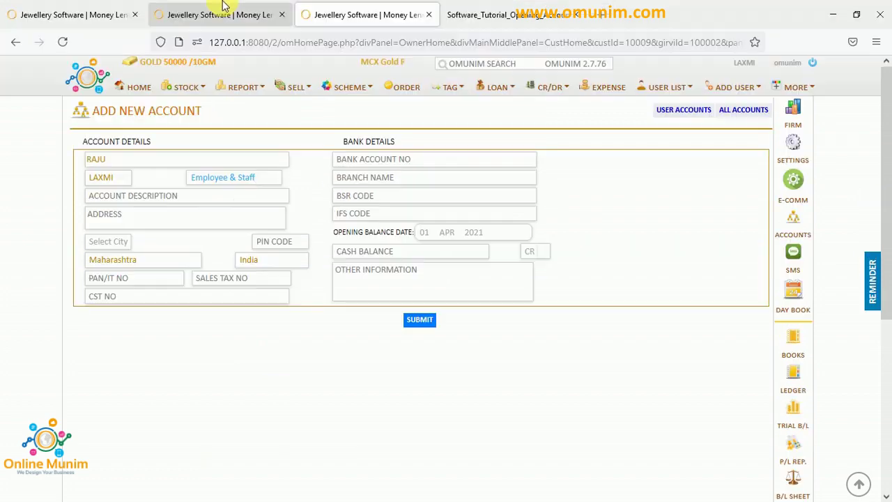
click(223, 14)
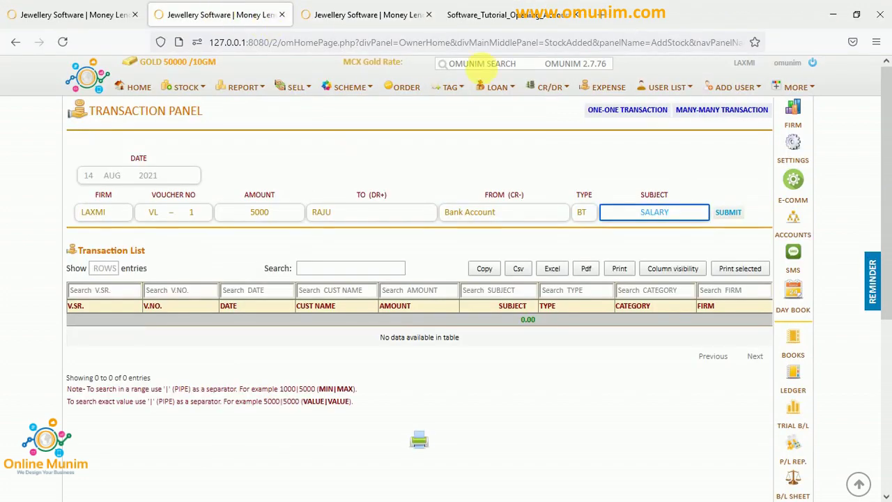
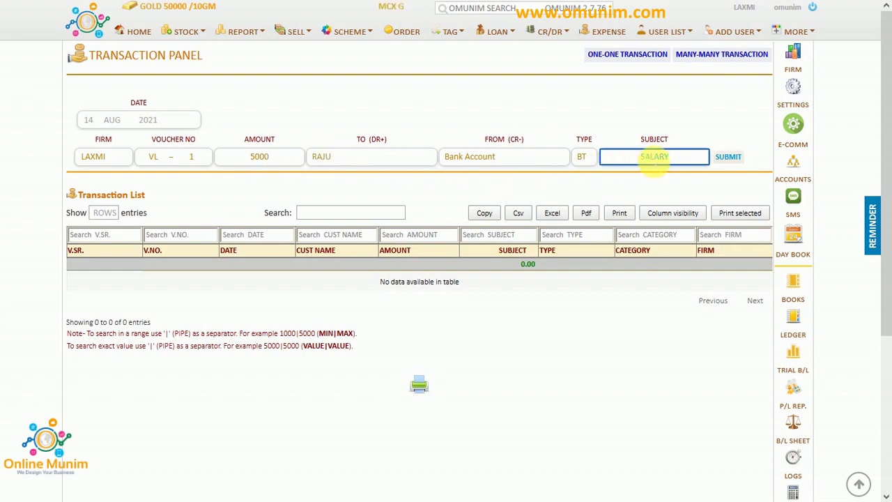
Save the 5000 SALARY payment, confirm the employee's 5,000 debit in the trial balance, and open their ledger.
click(744, 158)
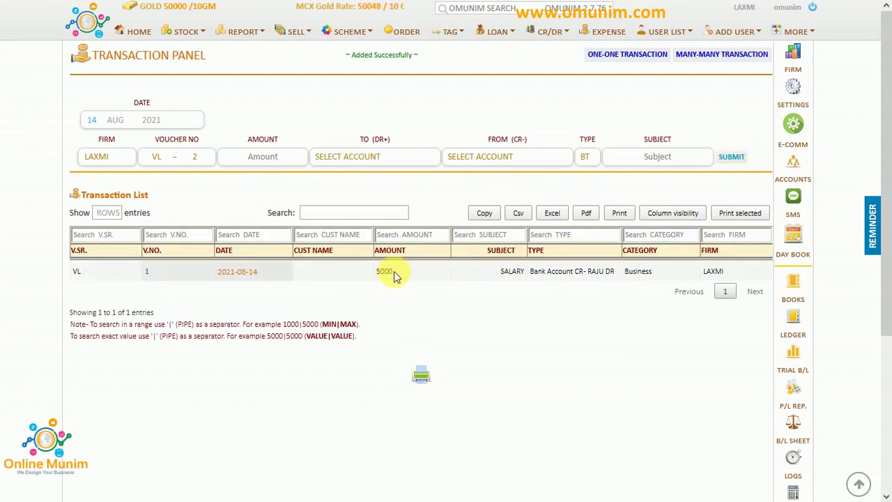
click(388, 273)
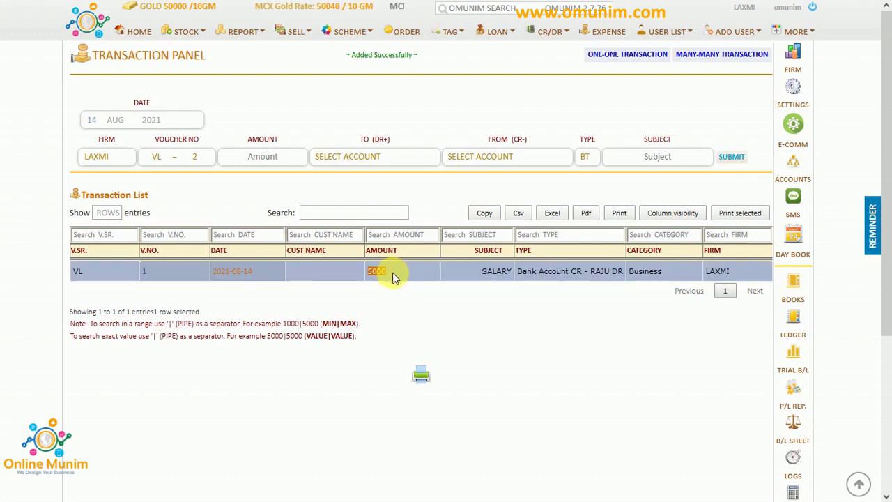
click(794, 362)
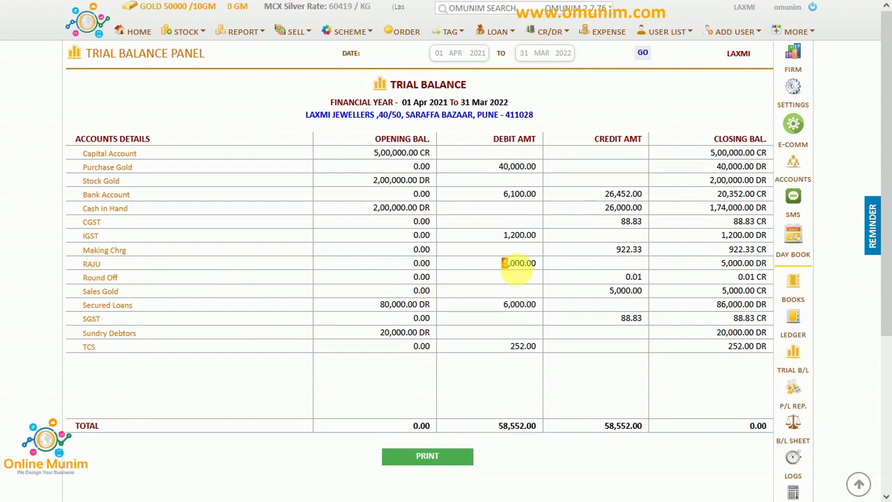
drag(503, 265, 524, 264)
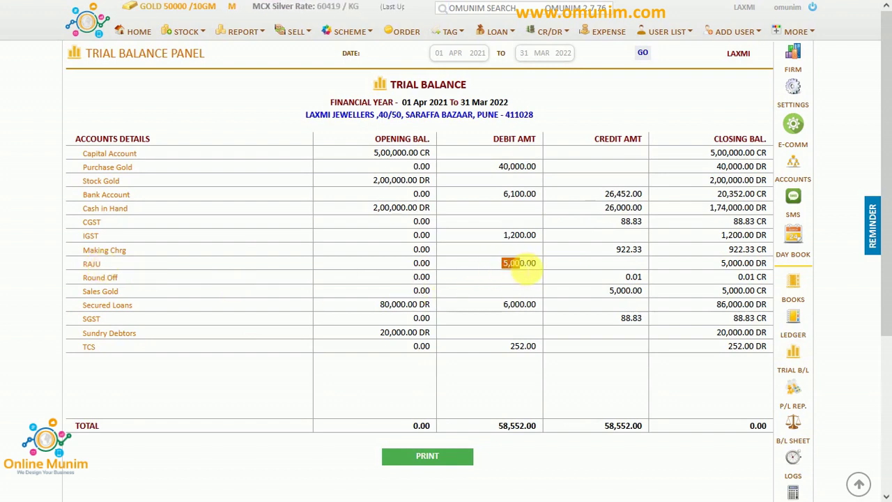
click(91, 263)
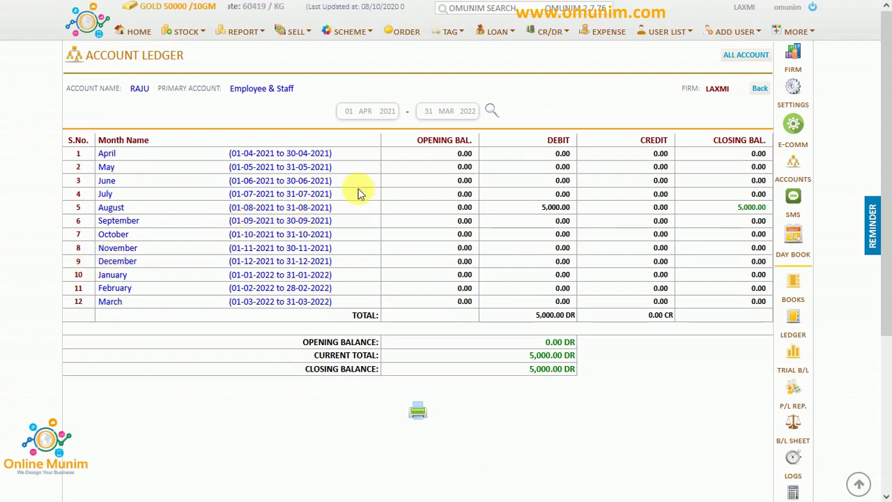
Expand the ledger to inspect the 14 Aug 2021 SALARY debit line, then switch to the Gold Stock List tab.
click(492, 111)
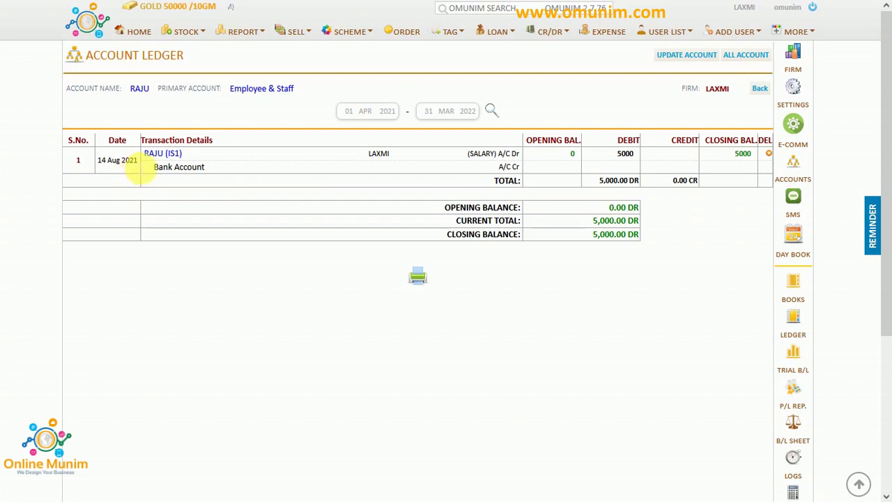
drag(141, 168, 105, 170)
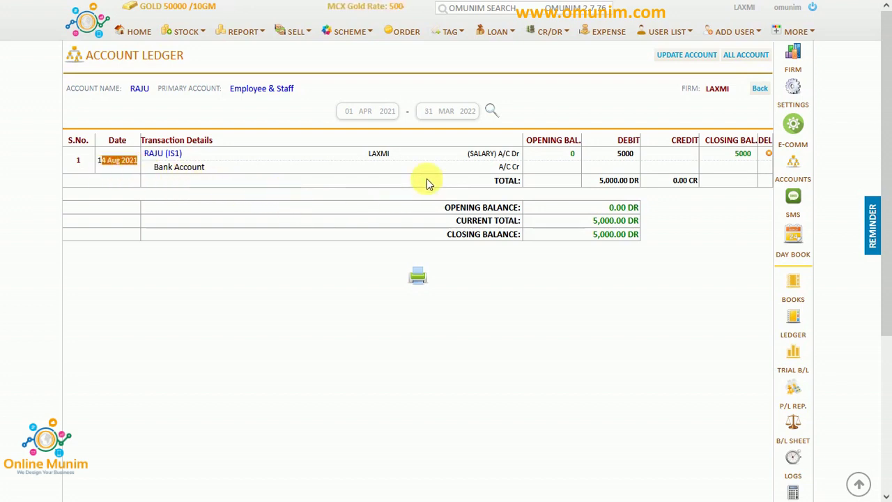
click(481, 161)
triple_click(488, 155)
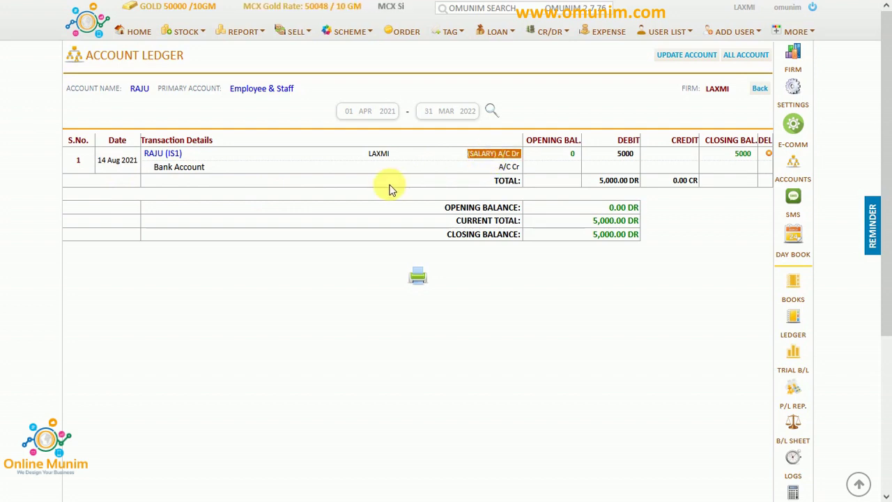
key(F11)
click(102, 18)
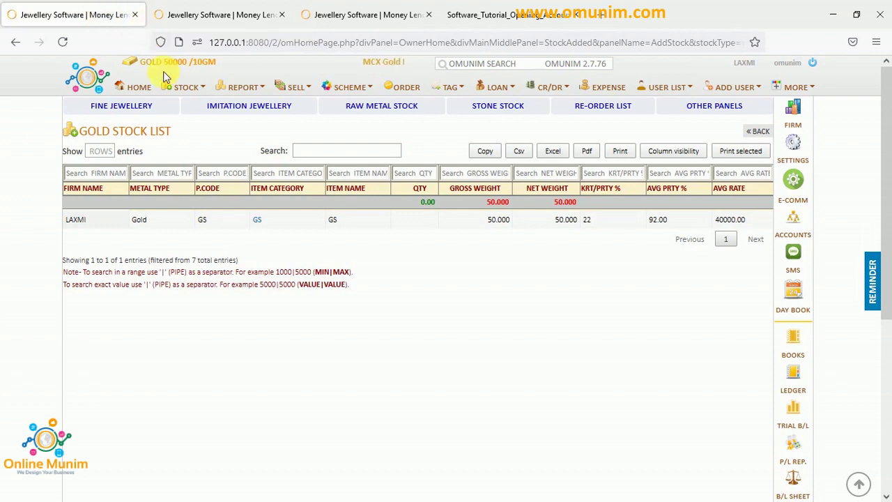
Return to fullscreen on the home page and bring up the Daily Diary for 14 Aug 2021.
key(F11)
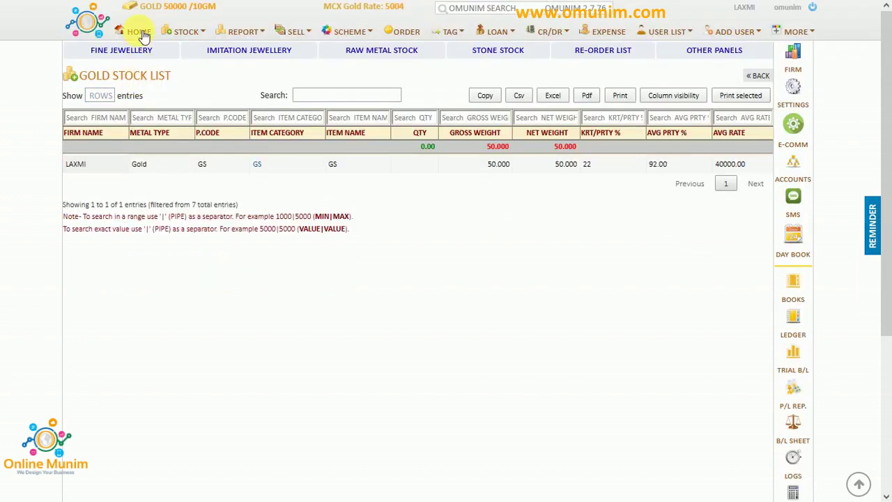
click(140, 32)
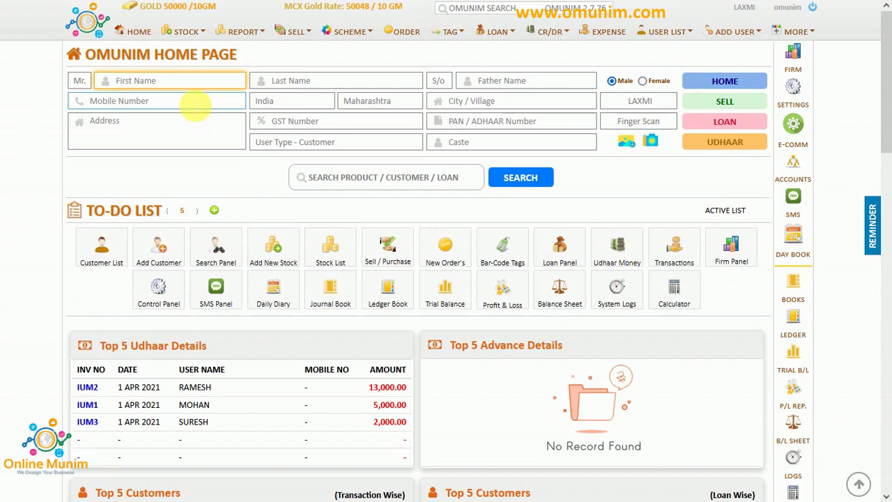
mouse_move(197, 104)
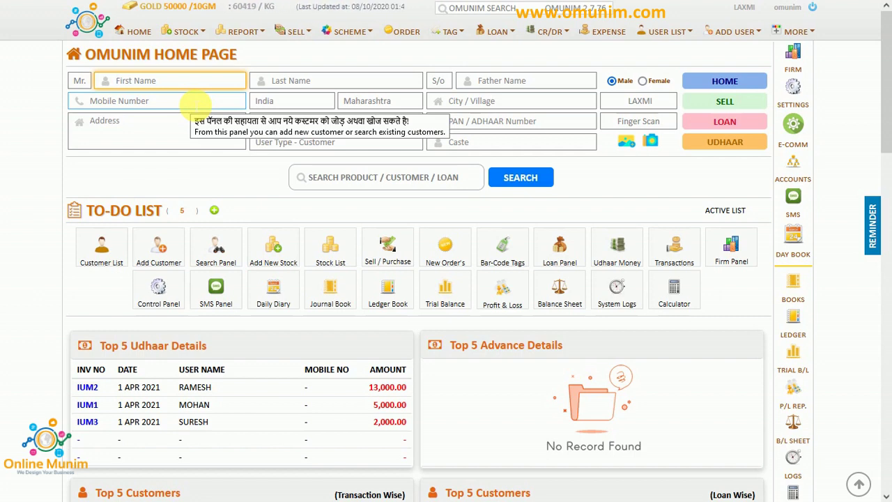
click(805, 241)
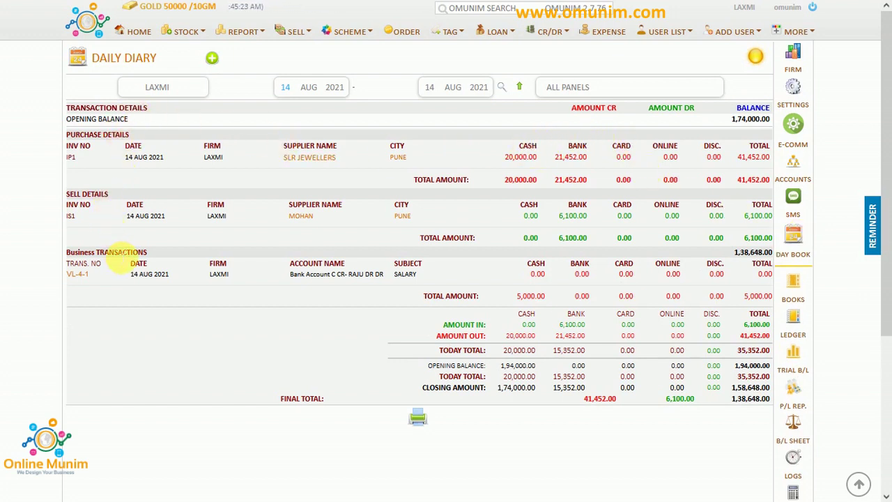
Review the 5,000 SALARY row, the purchase Cash, Bank and Card columns, and the closing totals.
double_click(405, 274)
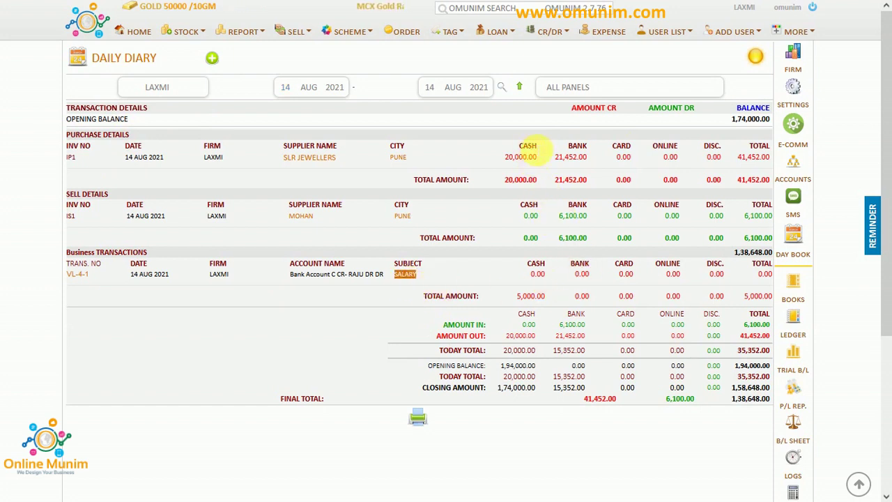
double_click(532, 146)
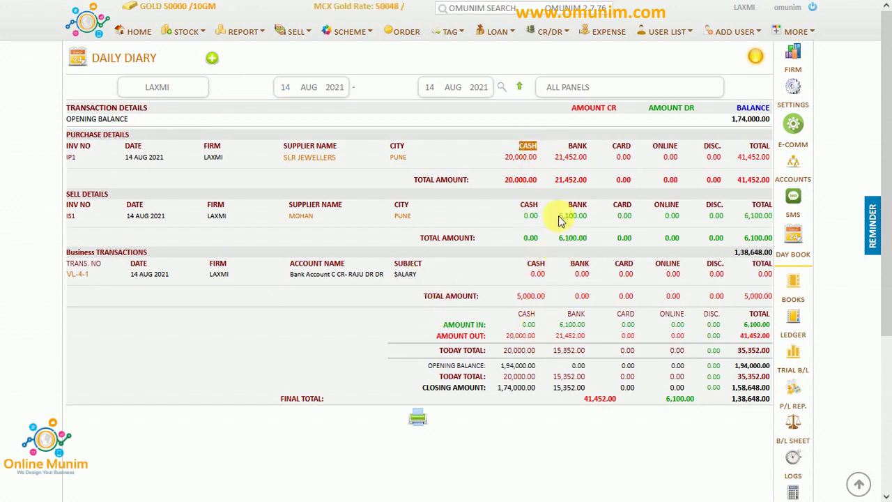
double_click(578, 146)
double_click(622, 146)
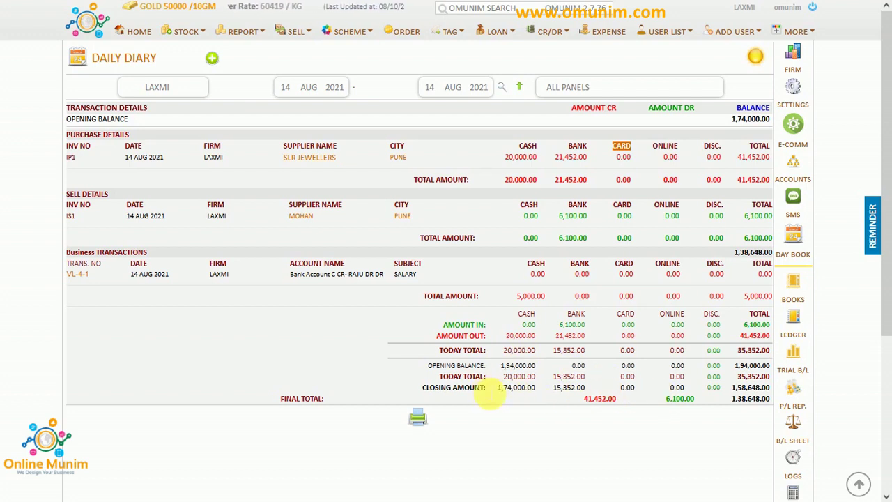
drag(487, 391, 424, 392)
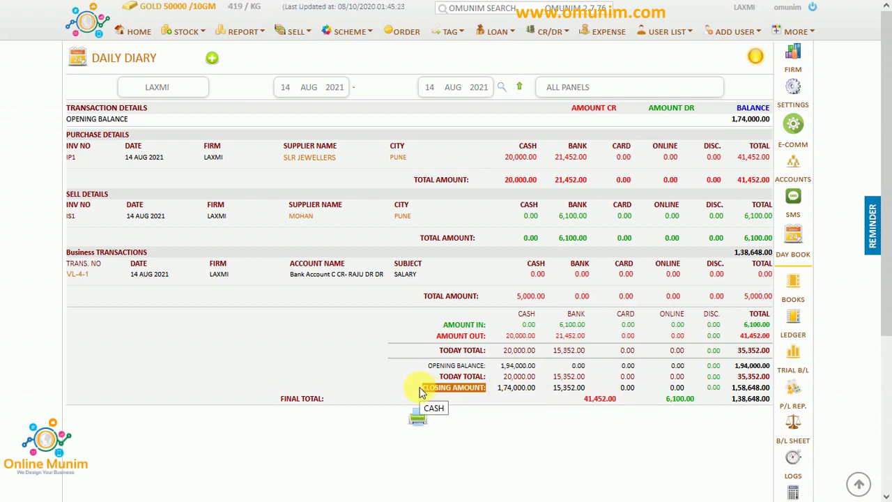